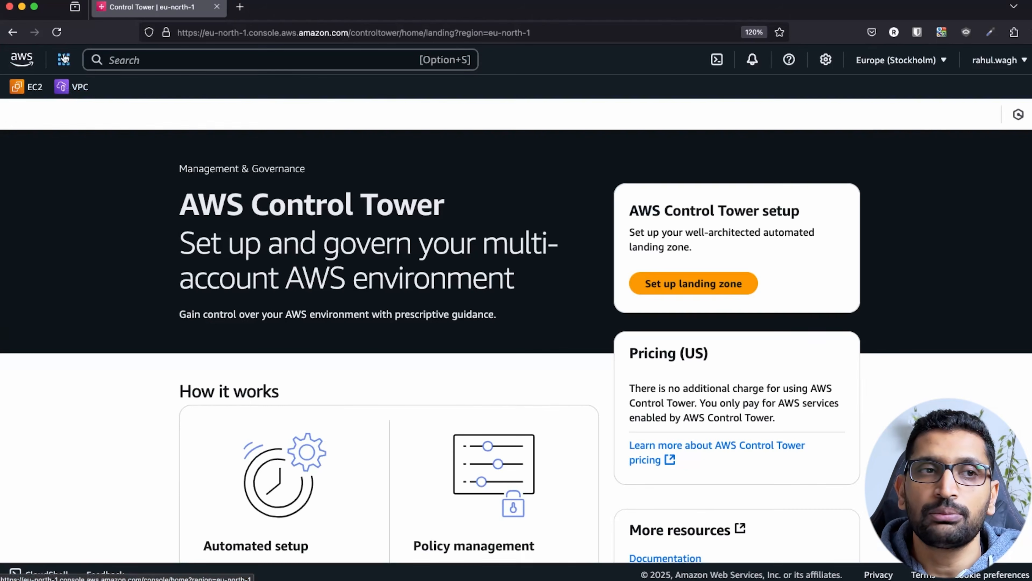
Step: Open the Control Tower service from the console home and check the available Regions list
{"action": "left_click", "coordinate": [22, 59]}
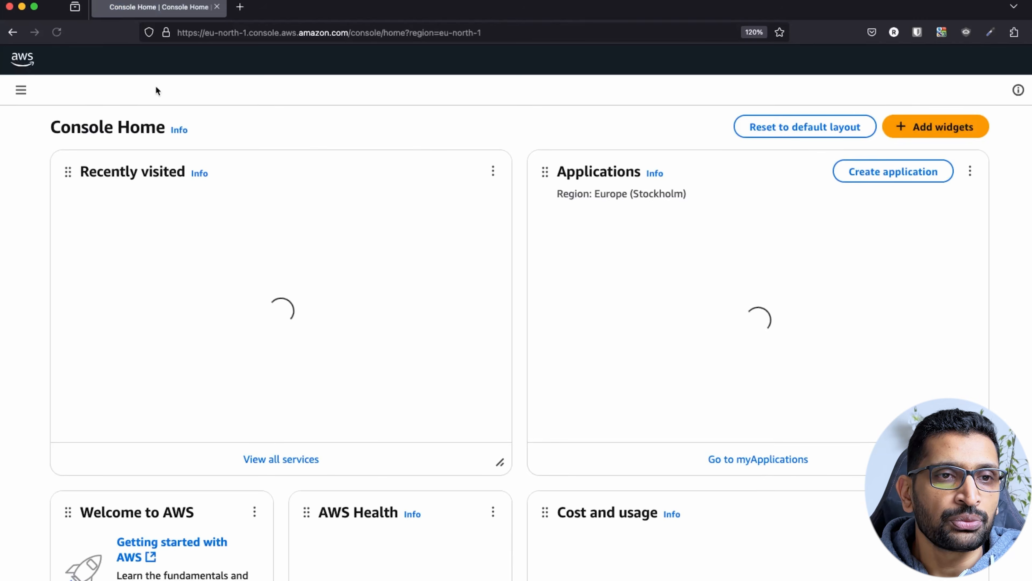
{"action": "left_click", "coordinate": [163, 57]}
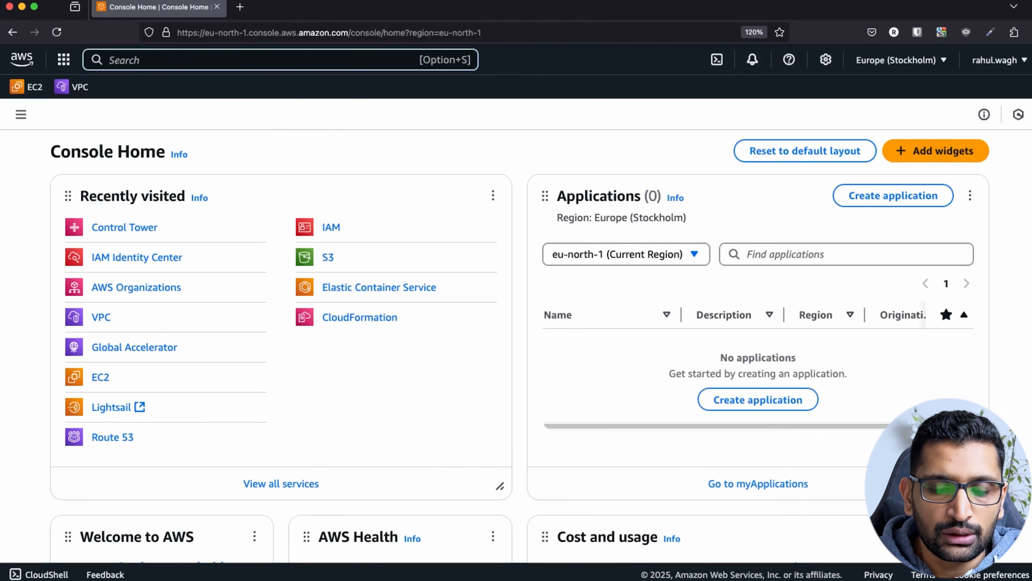
{"action": "type", "text": "control tower"}
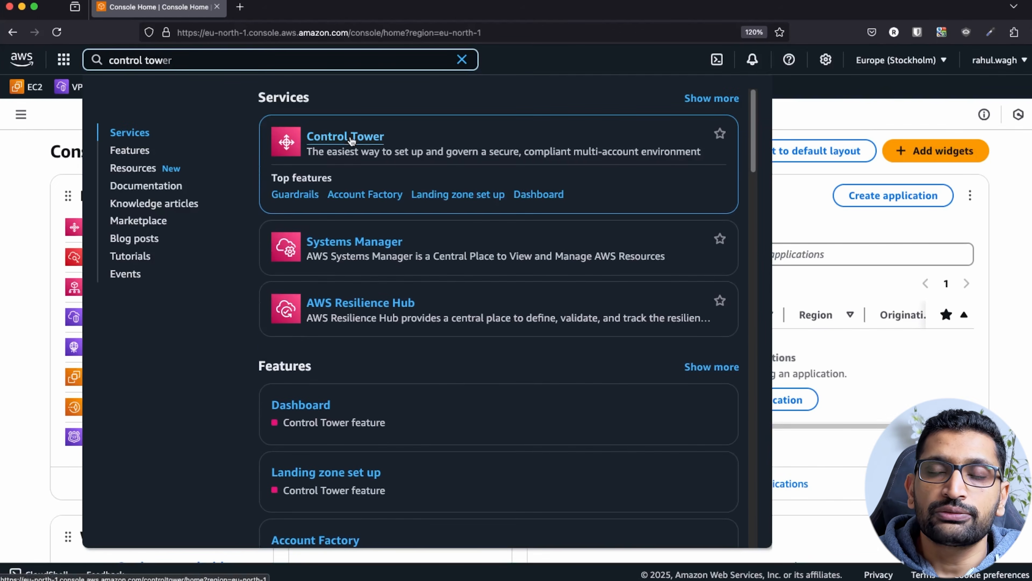
{"action": "left_click", "coordinate": [352, 140]}
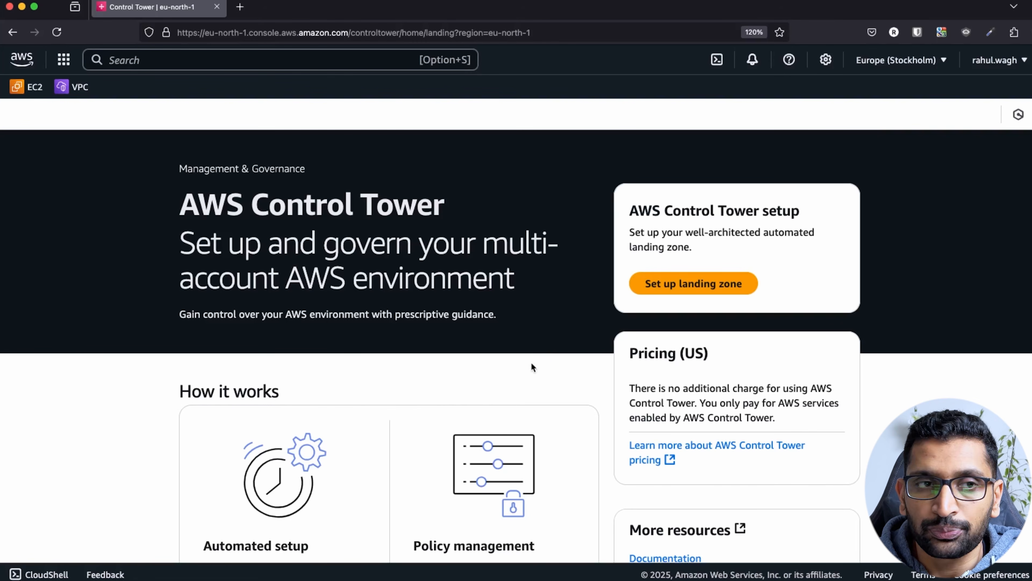
{"action": "left_click", "coordinate": [936, 64]}
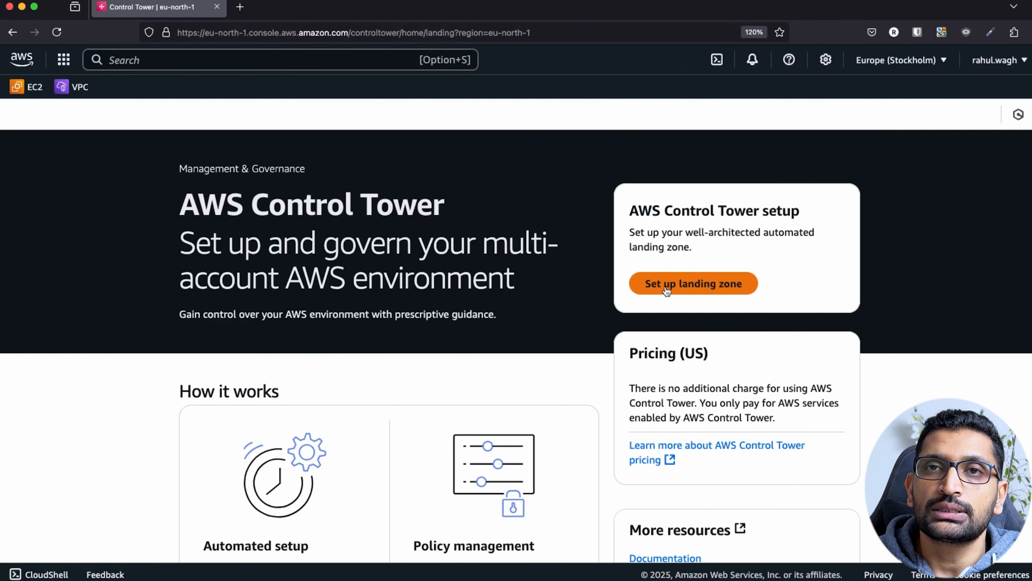
Step: Start the landing zone setup and review the Pricing section of the first step
{"action": "left_click", "coordinate": [692, 288]}
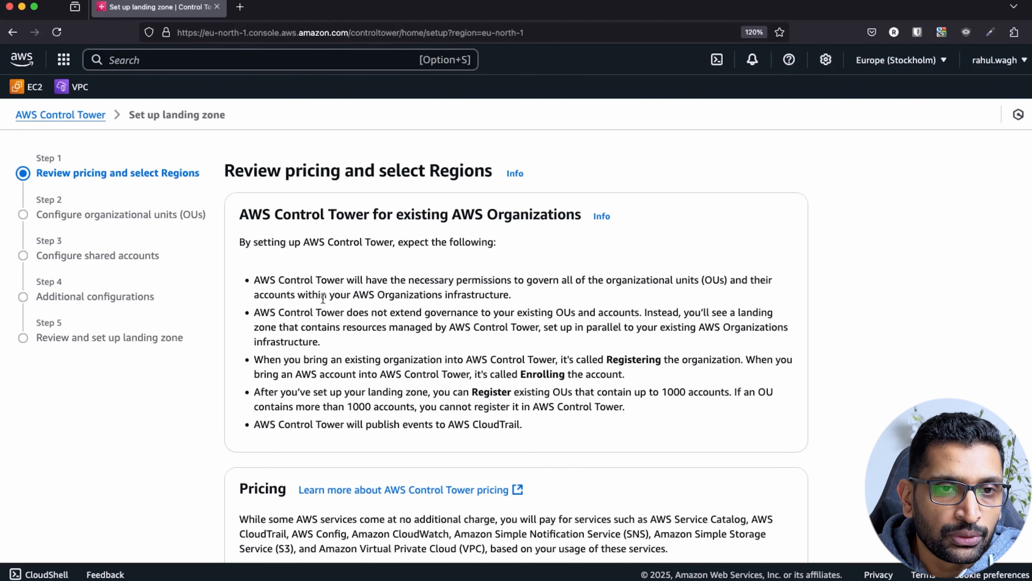
{"action": "scroll", "coordinate": [353, 300], "scroll_direction": "down", "scroll_amount": 3}
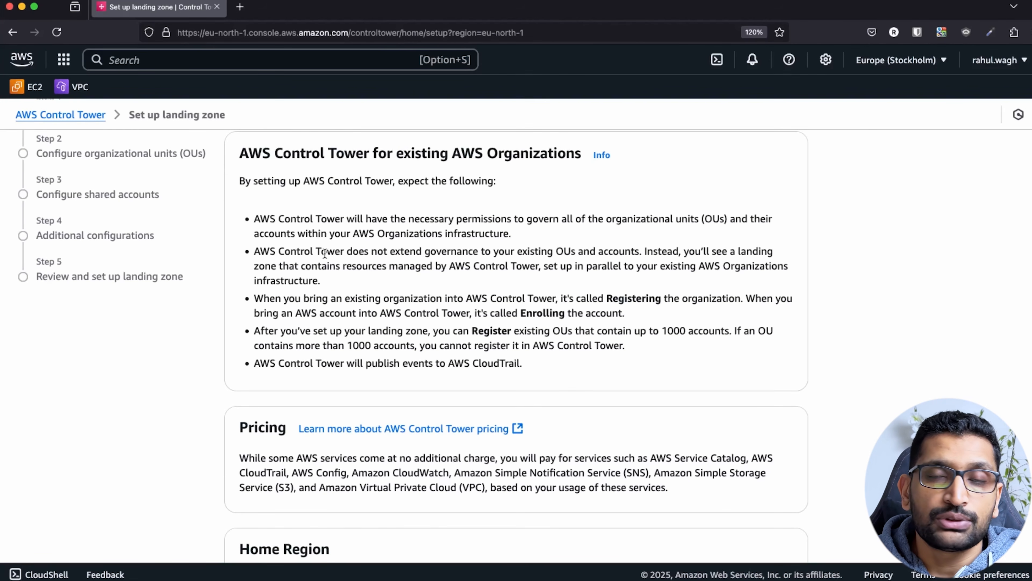
{"action": "scroll", "coordinate": [325, 278], "scroll_direction": "down", "scroll_amount": 4}
{"action": "scroll", "coordinate": [326, 280], "scroll_direction": "down", "scroll_amount": 1}
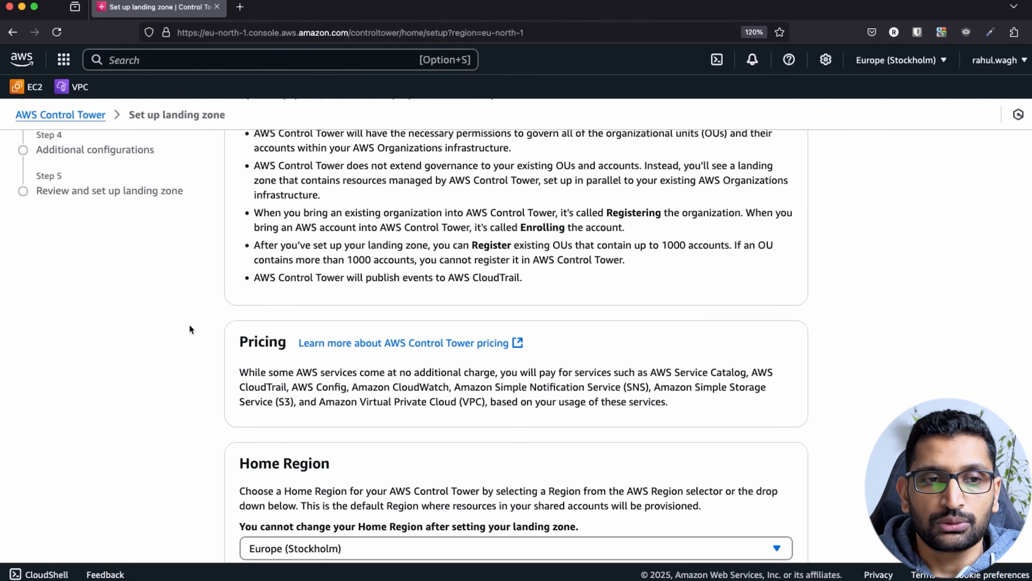
{"action": "double_click", "coordinate": [262, 346]}
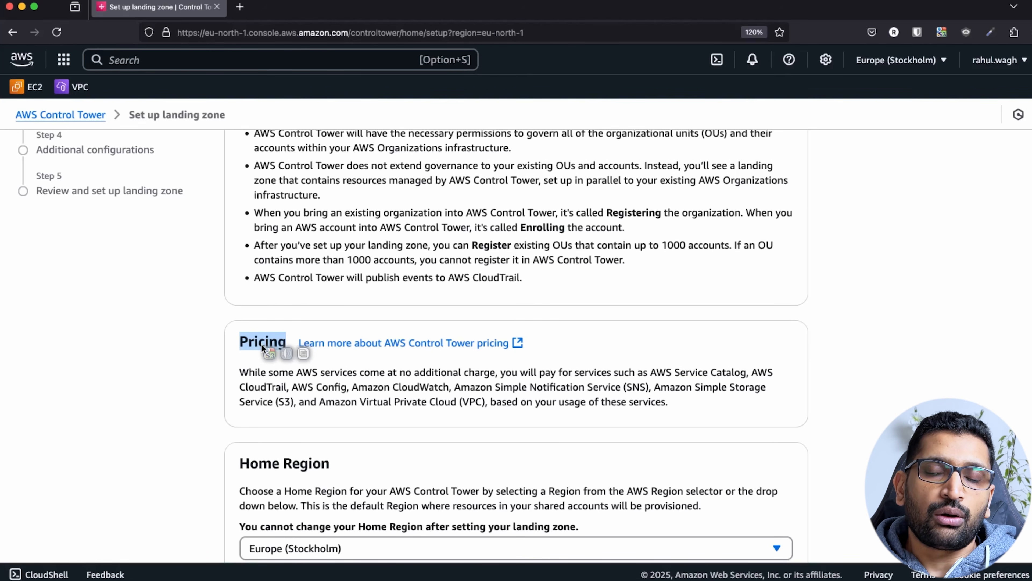
Step: Confirm the console's current Region, then choose Europe (Stockholm) as the Home Region
{"action": "scroll", "coordinate": [677, 382], "scroll_direction": "down", "scroll_amount": 10}
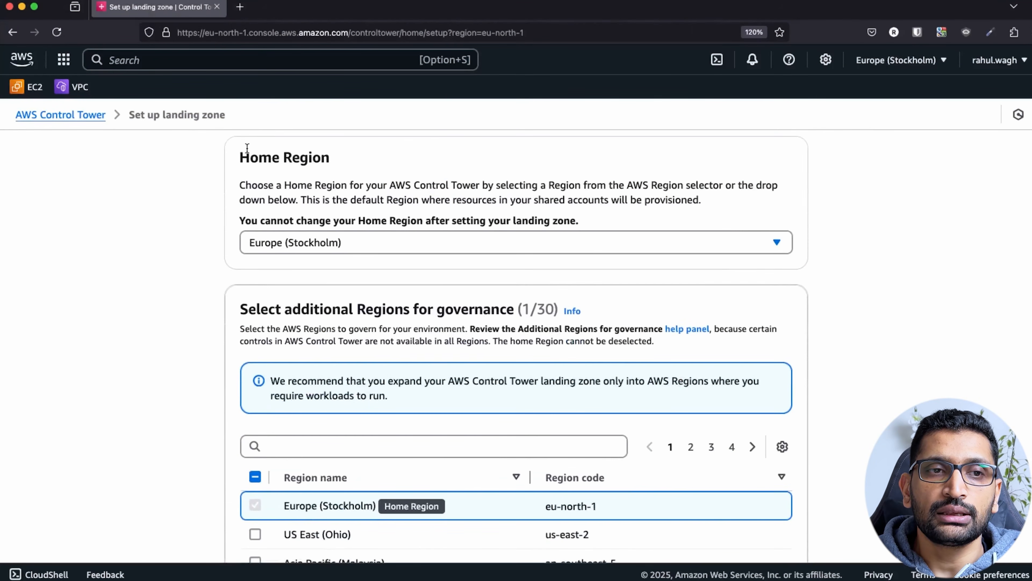
{"action": "triple_click", "coordinate": [254, 158]}
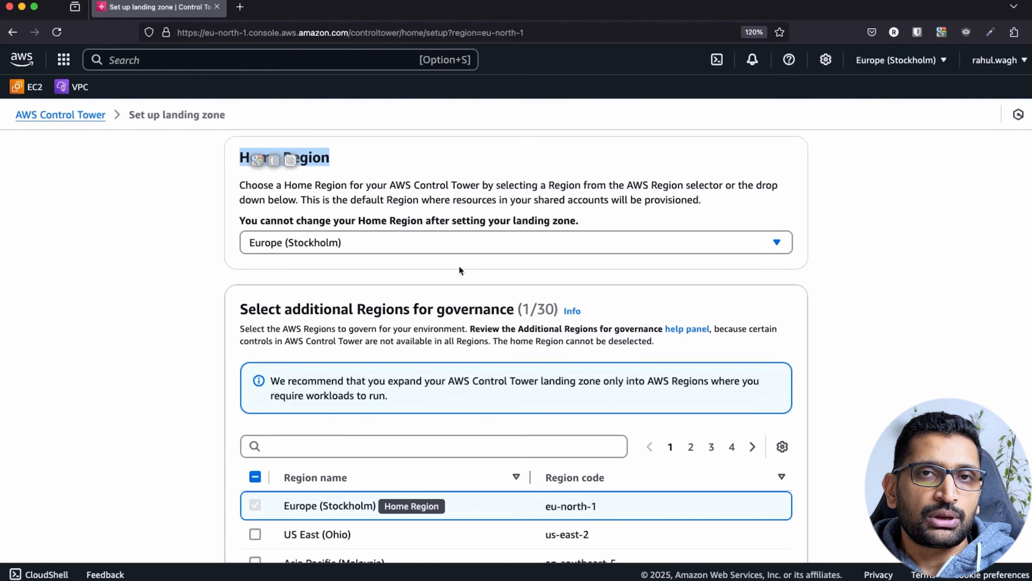
{"action": "left_click", "coordinate": [944, 62]}
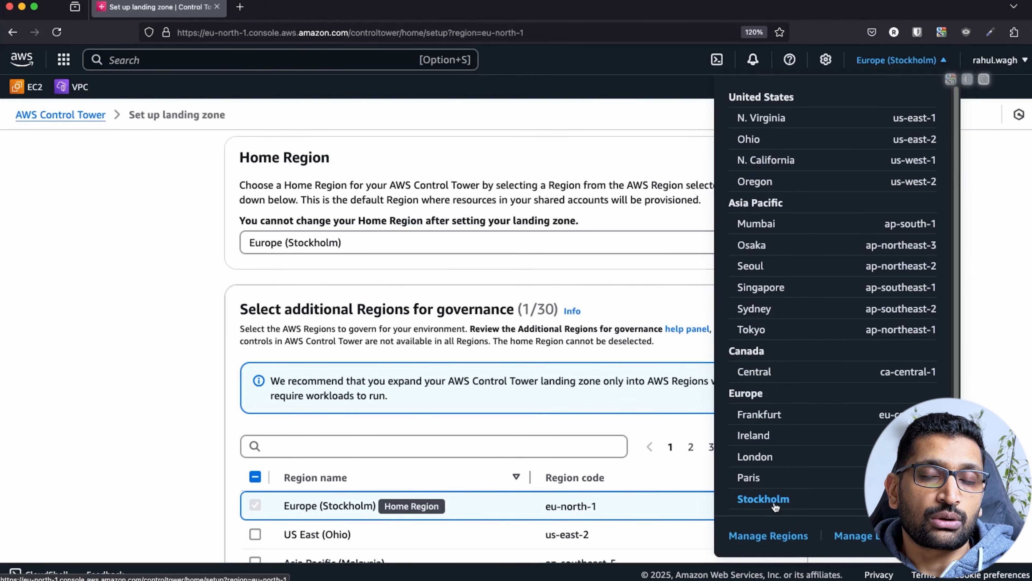
{"action": "left_click", "coordinate": [380, 284]}
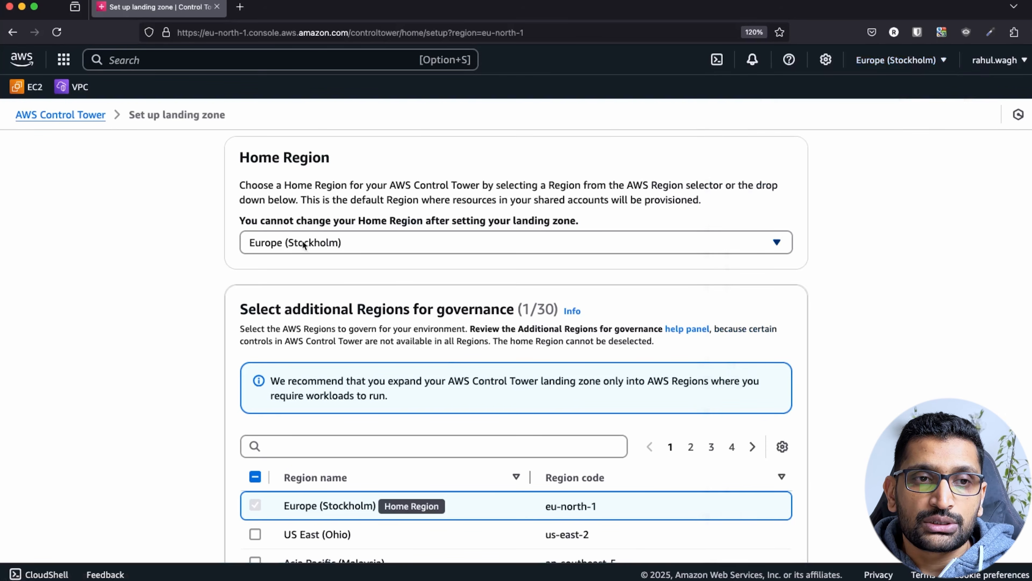
{"action": "left_click", "coordinate": [341, 242]}
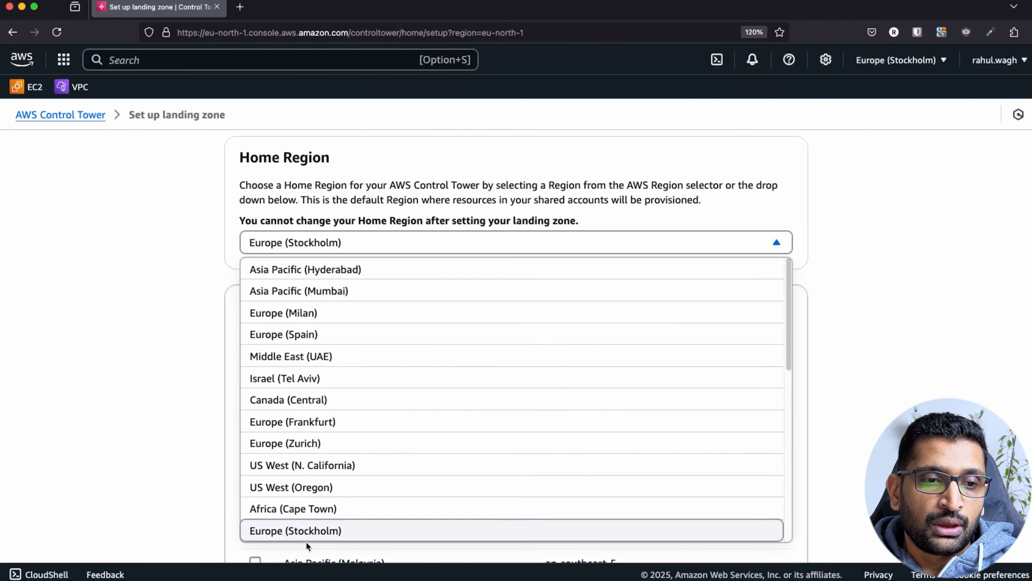
{"action": "left_click", "coordinate": [308, 531]}
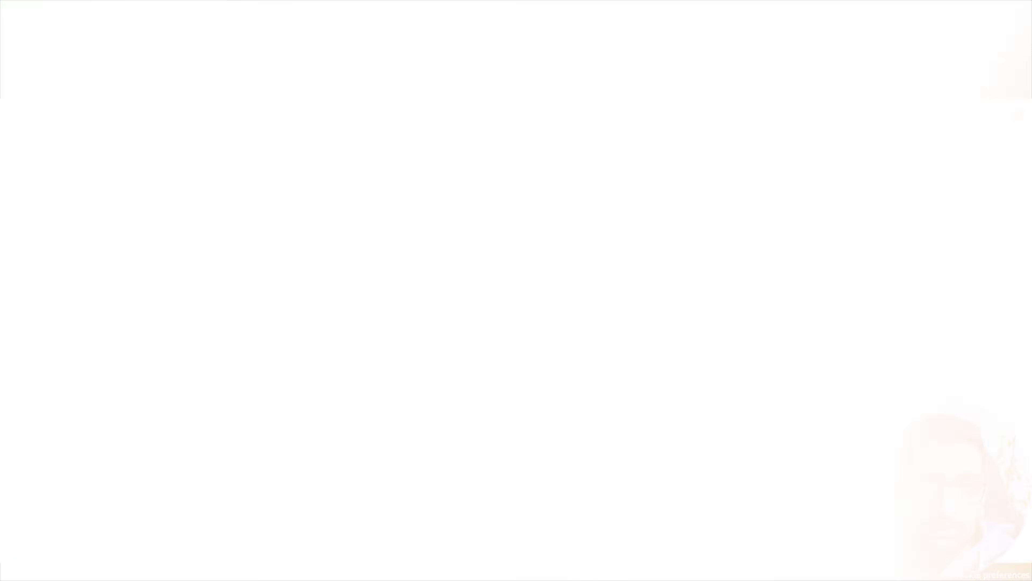
{"action": "scroll", "coordinate": [808, 350], "scroll_direction": "down", "scroll_amount": 2}
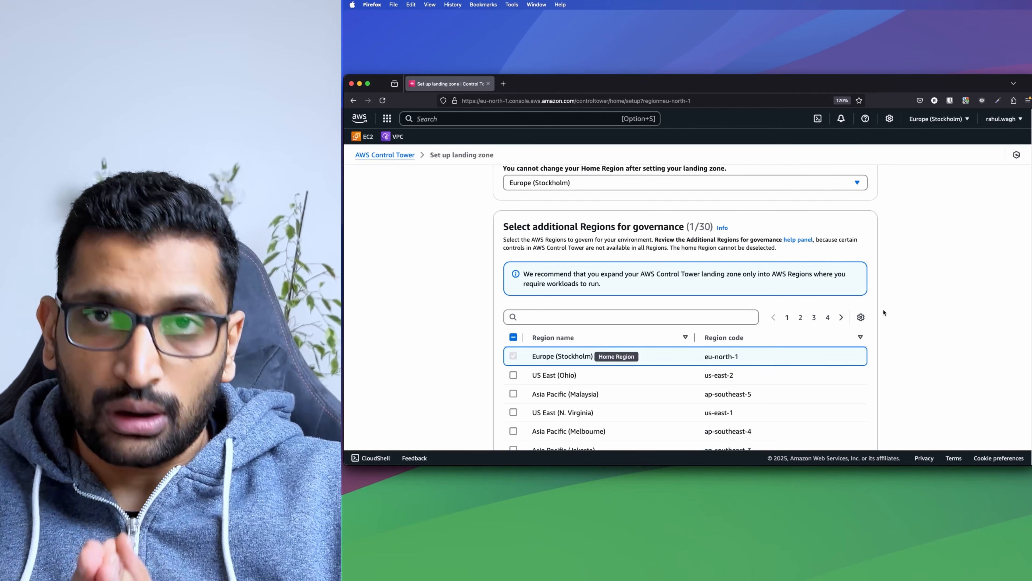
Step: Add Region name filters for Europe (Frankfurt), Europe (Ireland) and Europe (Stockholm) in the additional Regions table
{"action": "left_click", "coordinate": [648, 316]}
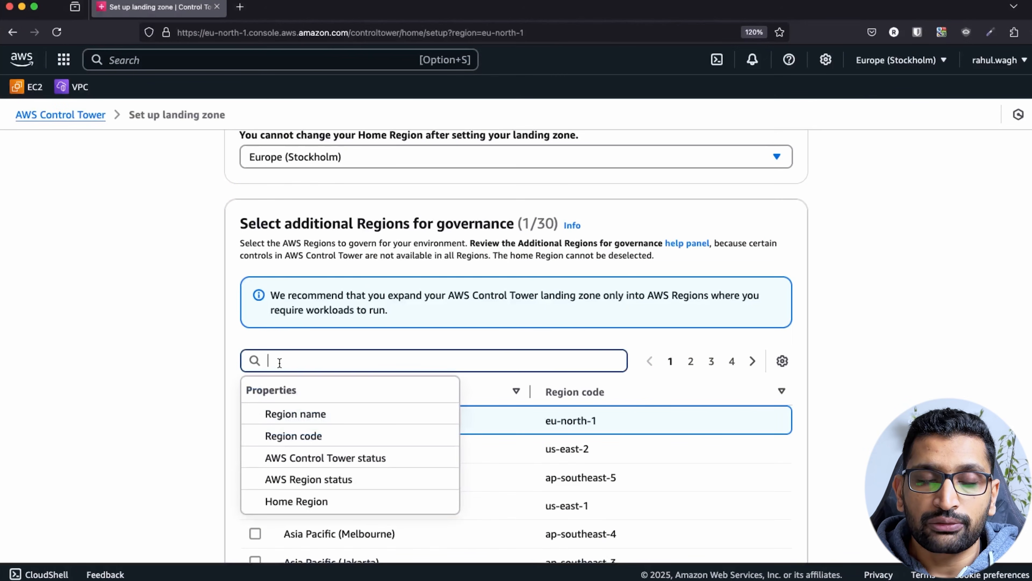
{"action": "type", "text": "fra"}
{"action": "key", "text": "Down"}
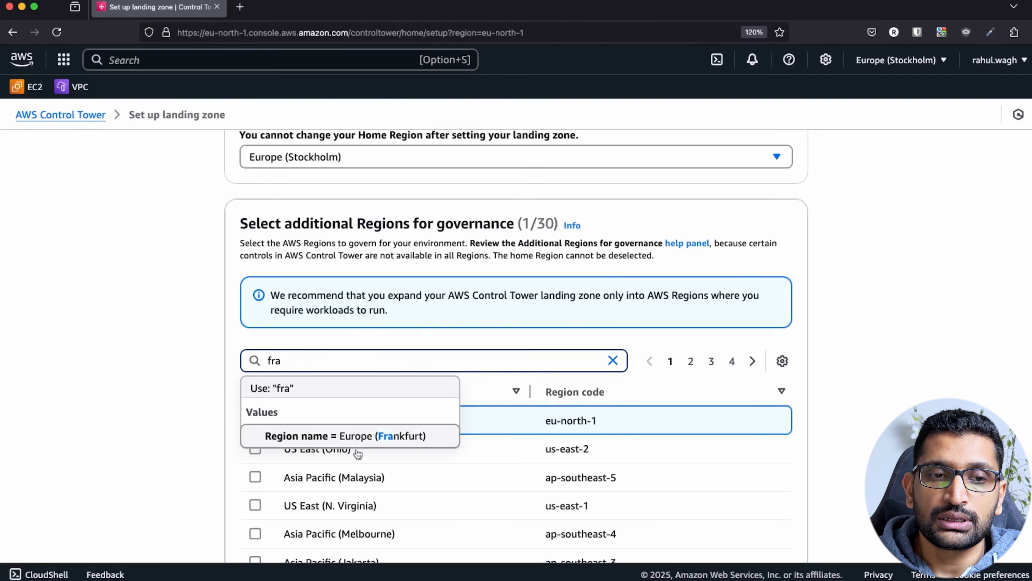
{"action": "key", "text": "Return"}
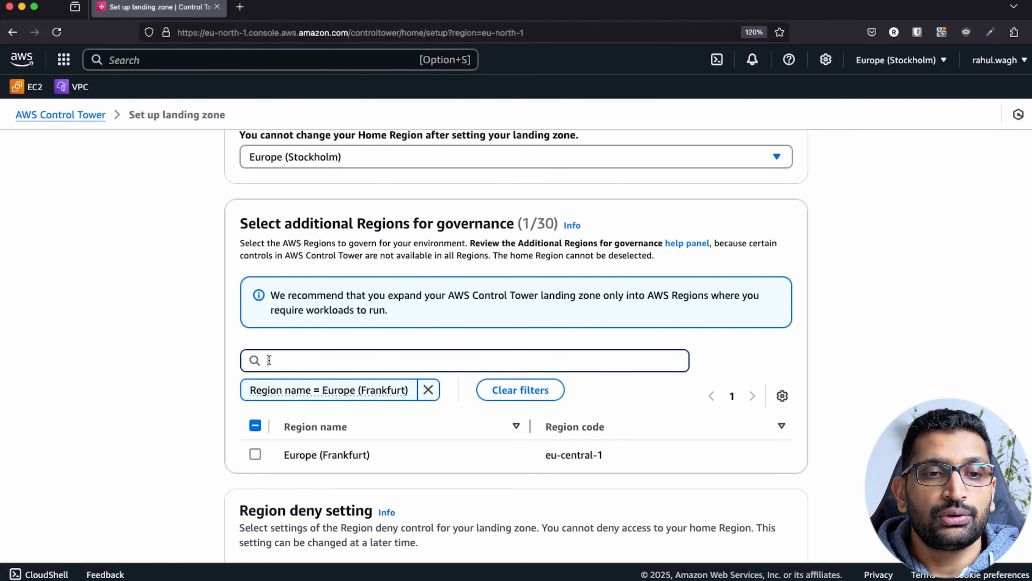
{"action": "type", "text": "ir"}
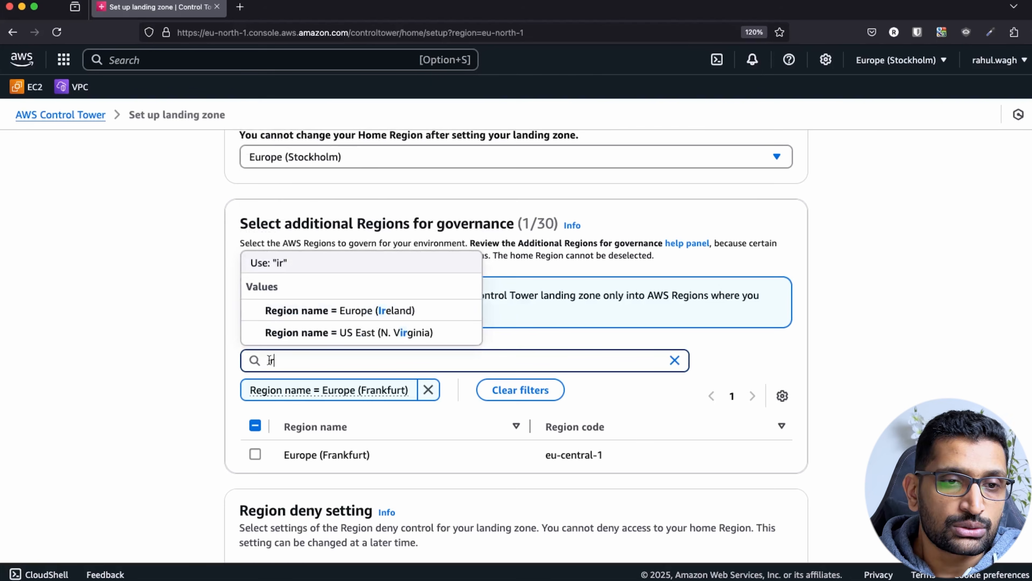
{"action": "left_click", "coordinate": [390, 302]}
{"action": "left_click", "coordinate": [359, 365]}
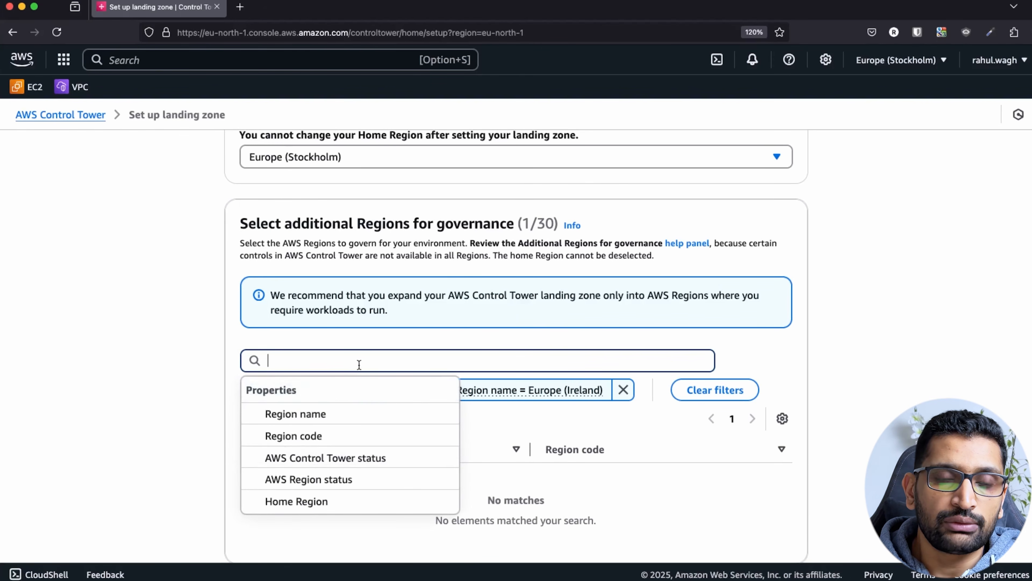
{"action": "type", "text": "stock"}
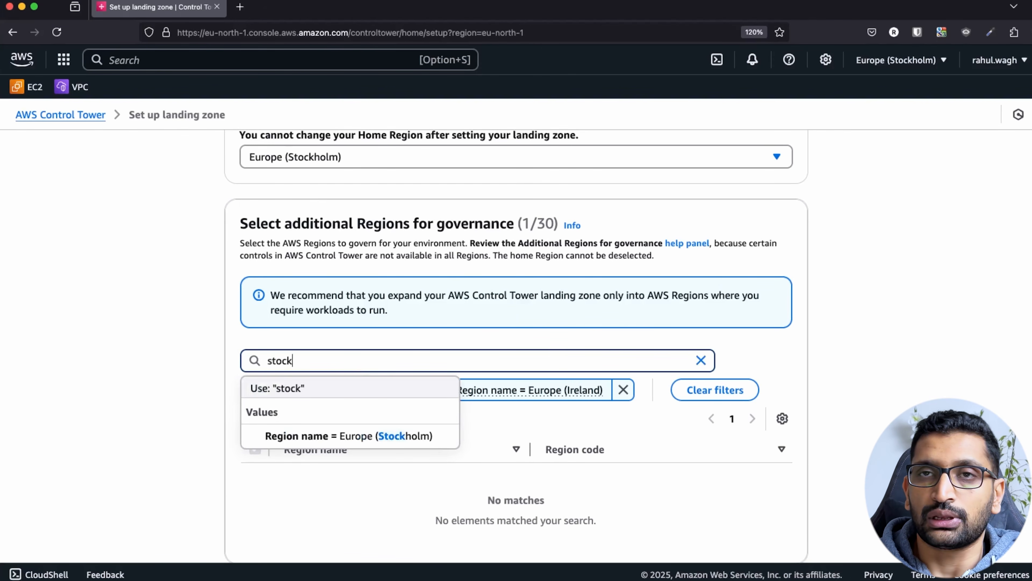
{"action": "left_click", "coordinate": [412, 439]}
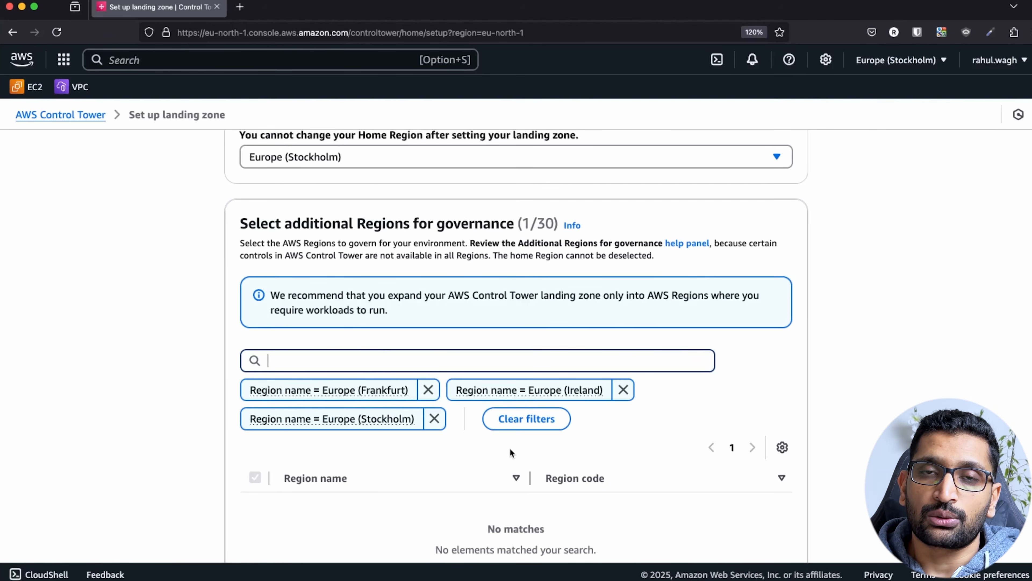
{"action": "scroll", "coordinate": [510, 449], "scroll_direction": "down", "scroll_amount": 5}
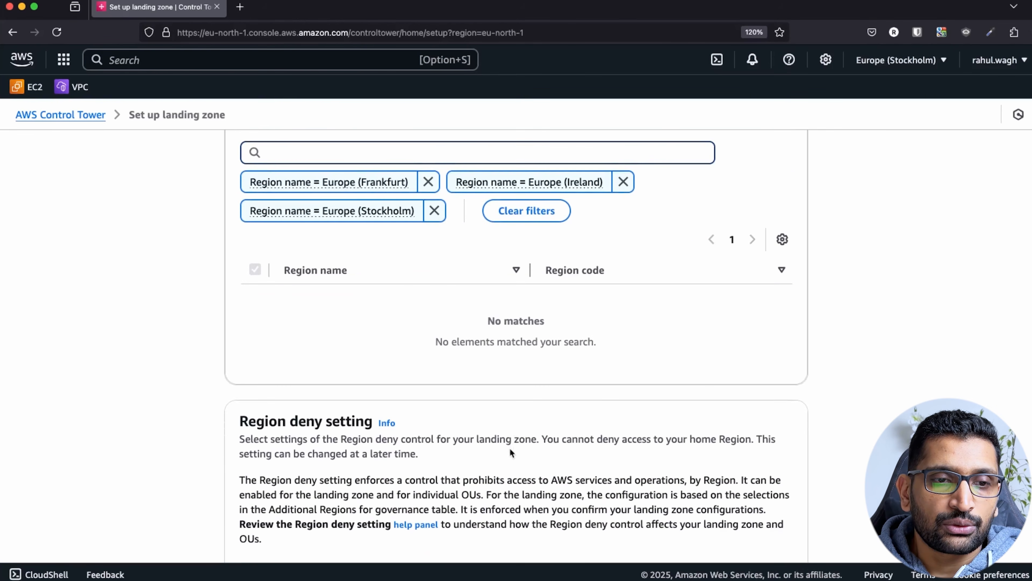
{"action": "scroll", "coordinate": [510, 448], "scroll_direction": "down", "scroll_amount": 3}
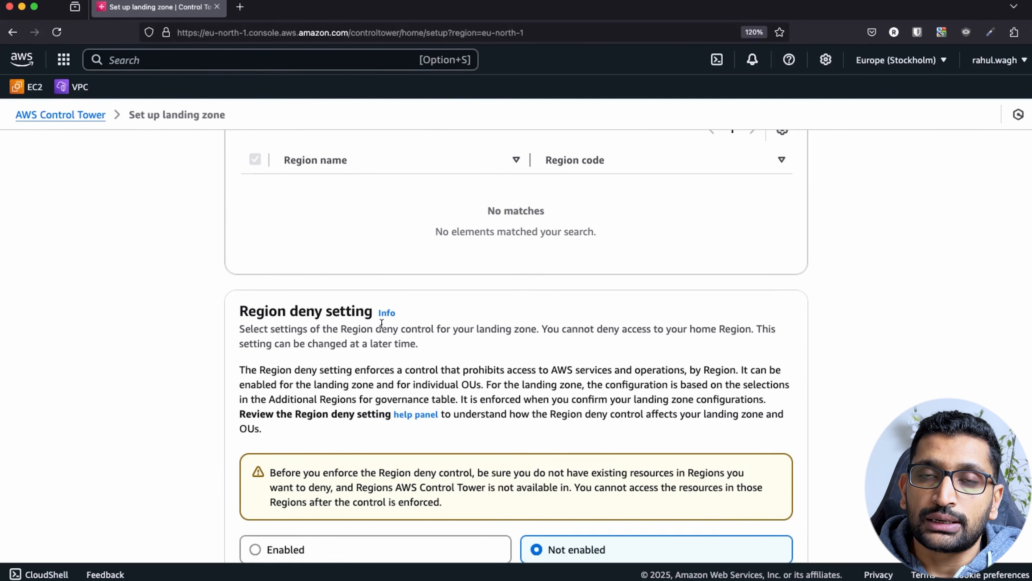
{"action": "scroll", "coordinate": [411, 403], "scroll_direction": "down", "scroll_amount": 2}
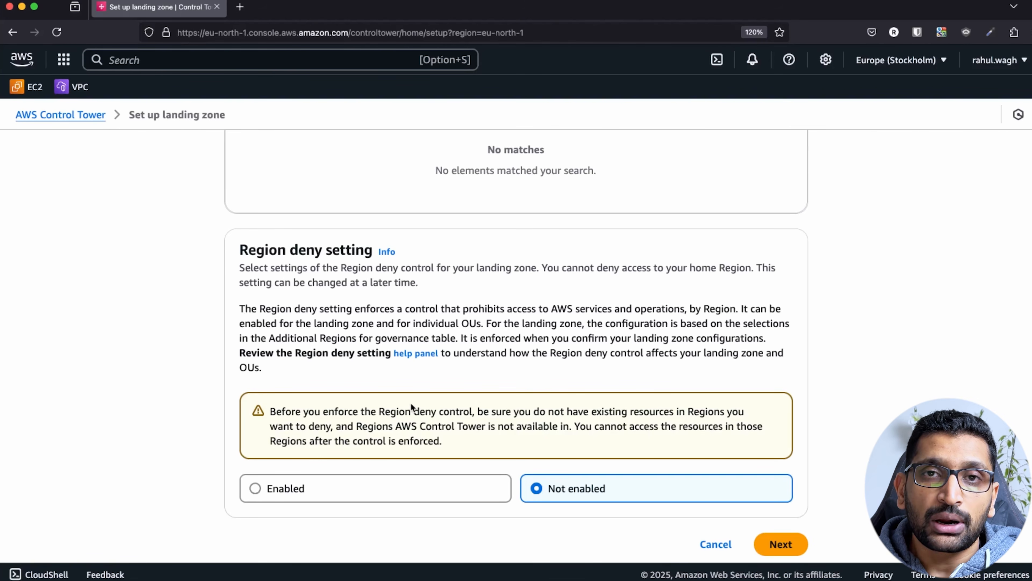
Step: Review the Region deny setting, leaving it at Not enabled
{"action": "scroll", "coordinate": [411, 402], "scroll_direction": "up", "scroll_amount": 5}
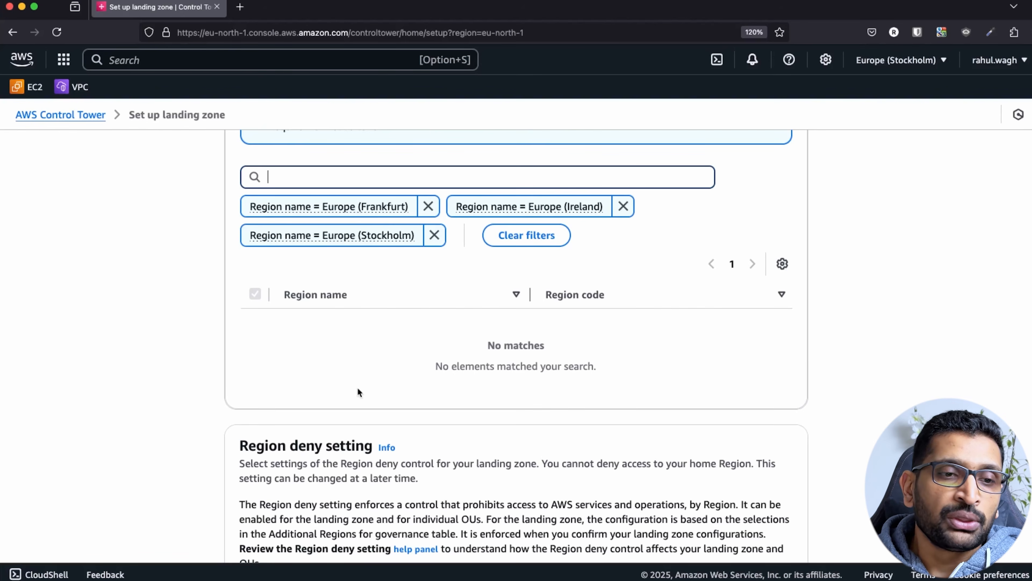
{"action": "scroll", "coordinate": [358, 389], "scroll_direction": "down", "scroll_amount": 5}
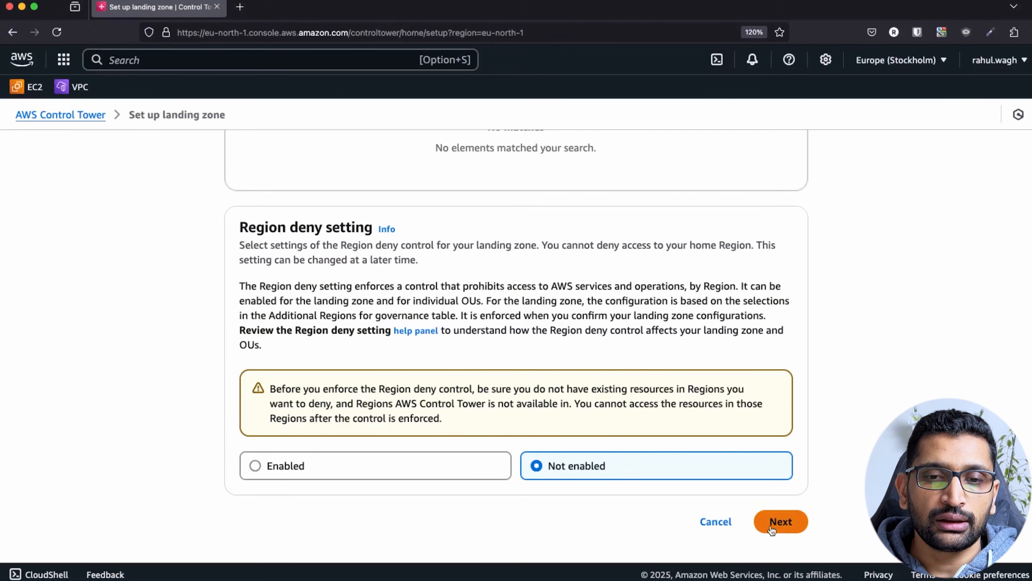
Step: On the organizational units step, replace the foundational OU name Security with a custom core OU name
{"action": "left_click", "coordinate": [776, 522]}
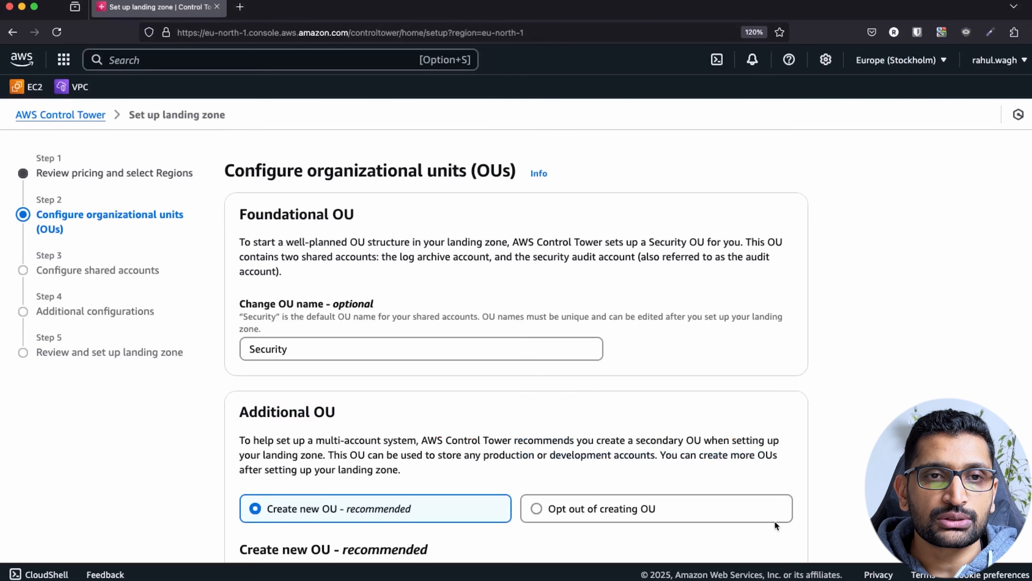
{"action": "scroll", "coordinate": [636, 433], "scroll_direction": "down", "scroll_amount": 1}
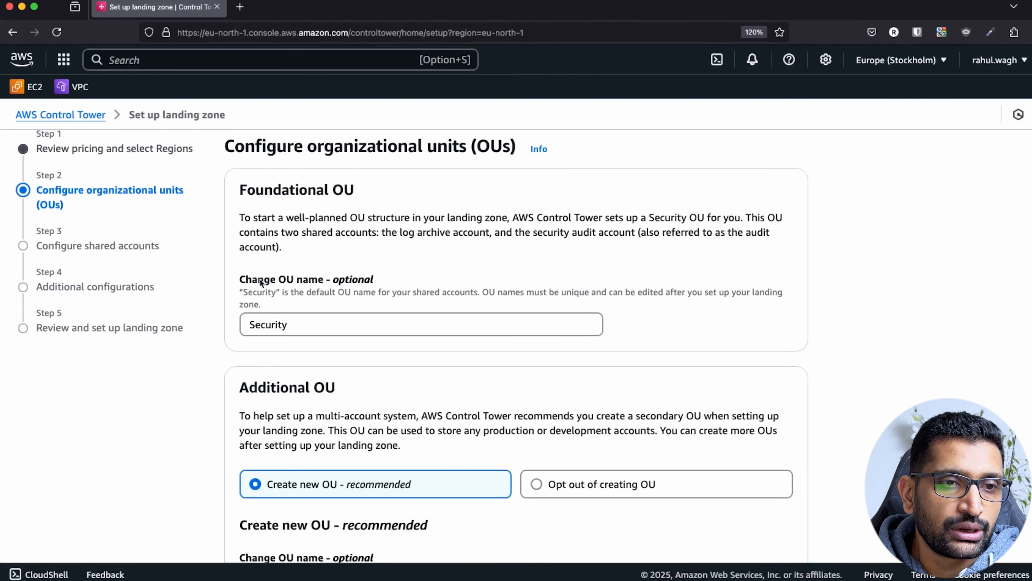
{"action": "double_click", "coordinate": [262, 325]}
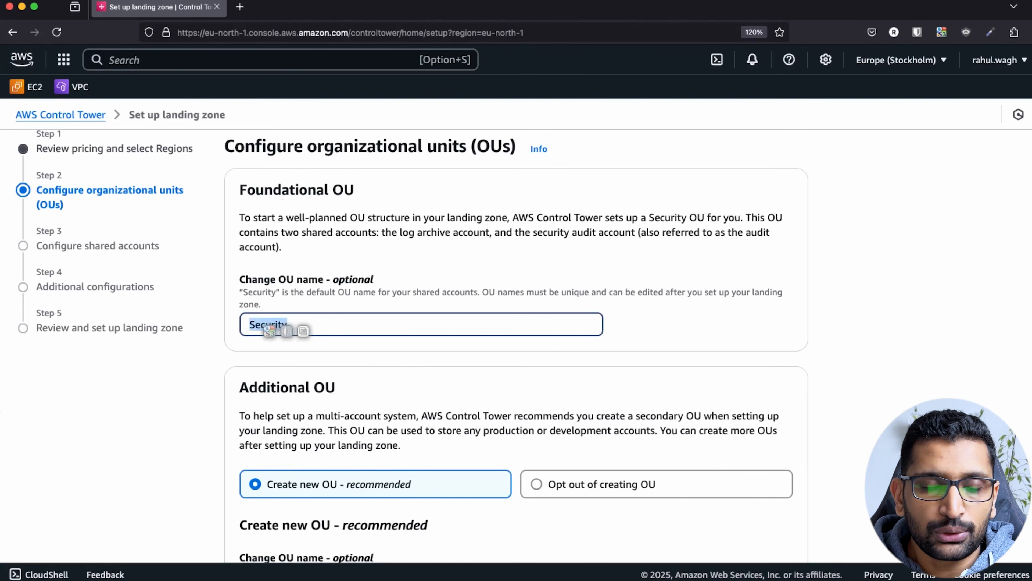
{"action": "type", "text": "rahul-"}
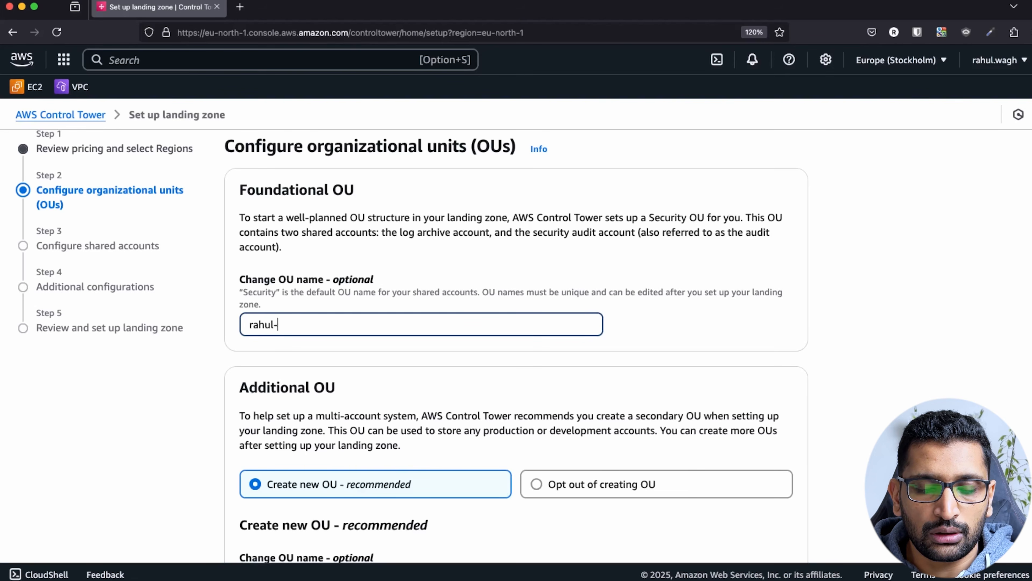
{"action": "type", "text": "core-ou"}
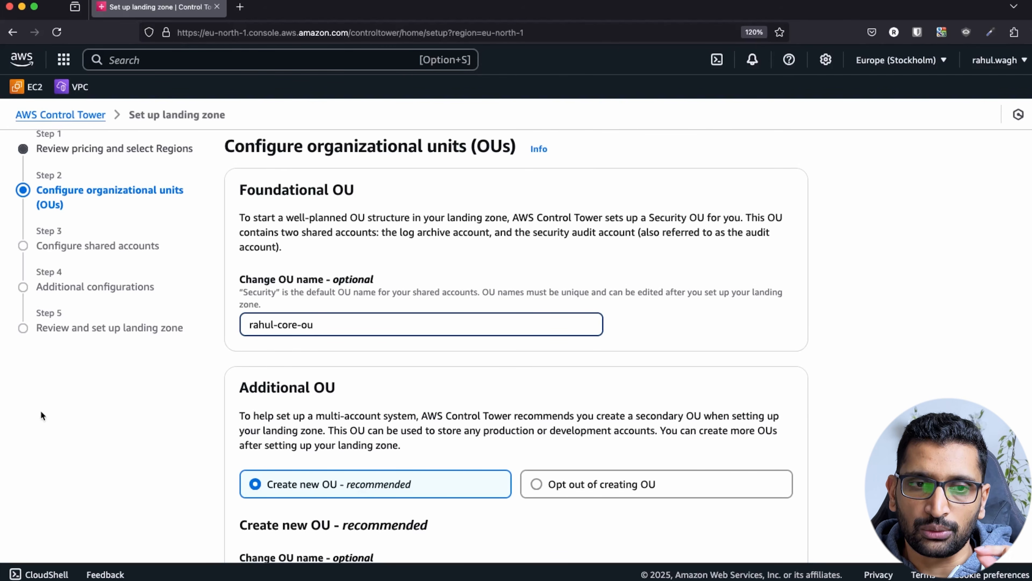
{"action": "scroll", "coordinate": [369, 438], "scroll_direction": "down", "scroll_amount": 1}
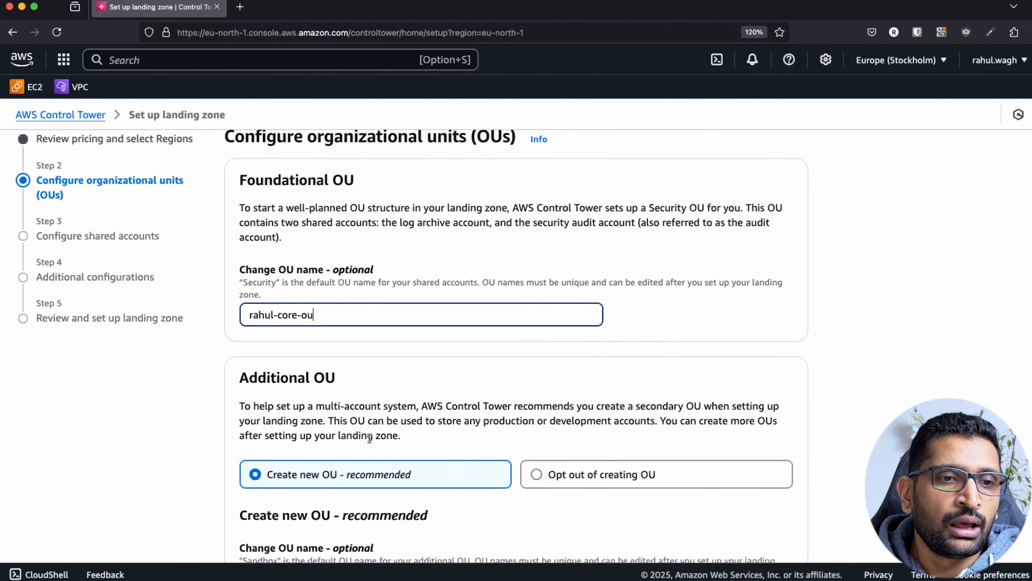
{"action": "scroll", "coordinate": [370, 438], "scroll_direction": "down", "scroll_amount": 3}
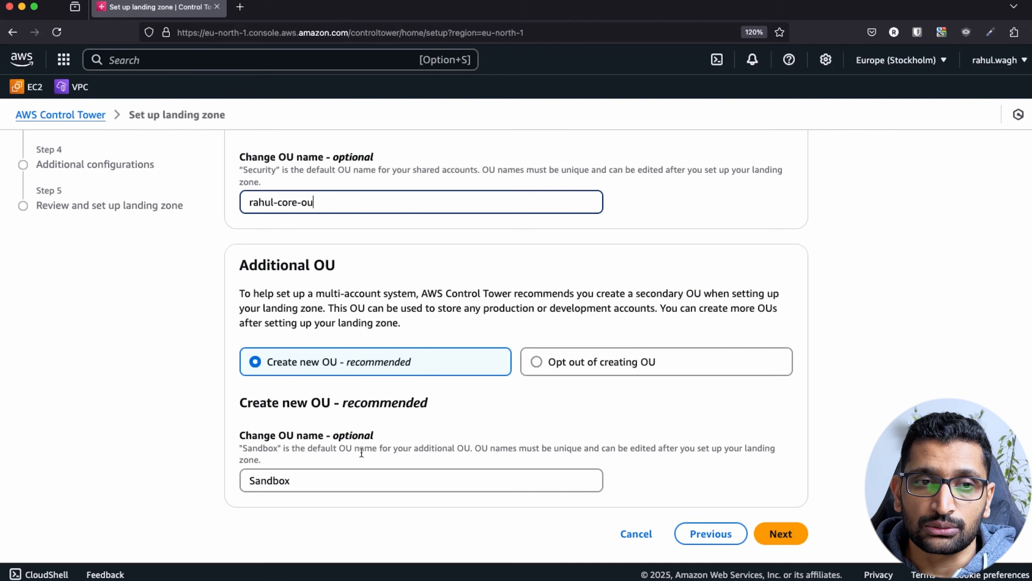
{"action": "scroll", "coordinate": [338, 284], "scroll_direction": "up", "scroll_amount": 3}
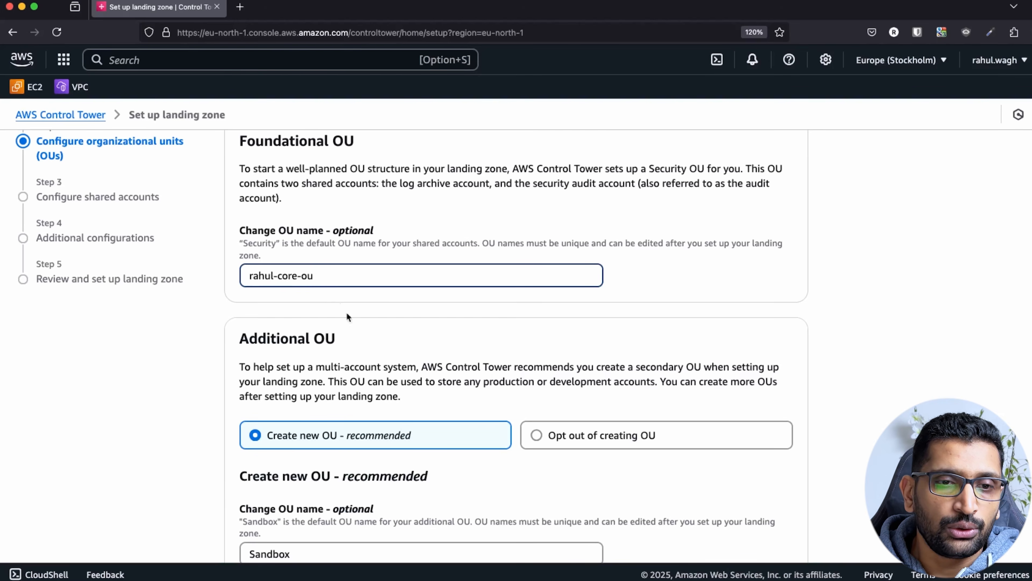
{"action": "scroll", "coordinate": [346, 312], "scroll_direction": "down", "scroll_amount": 3}
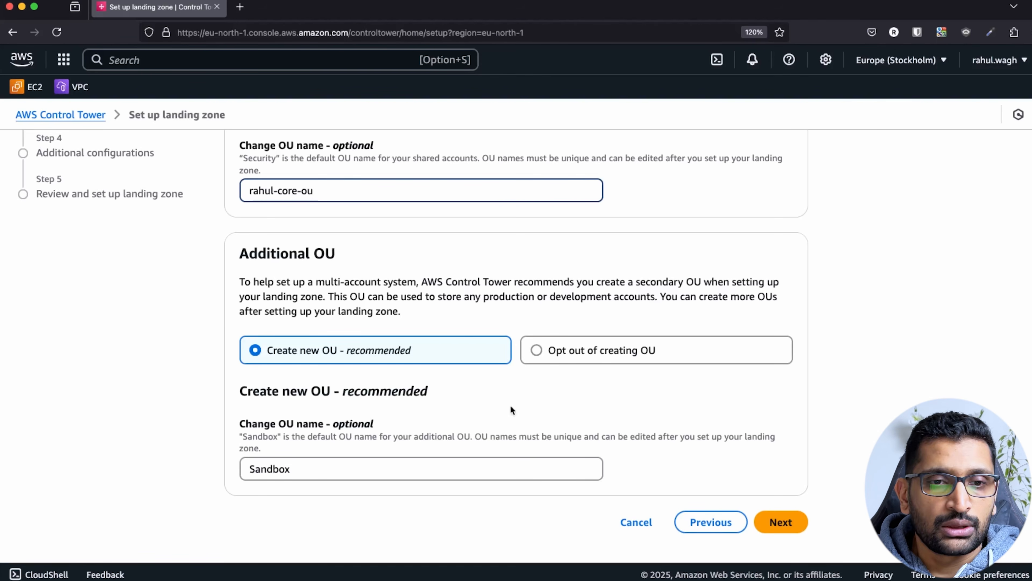
Step: Opt out of creating an additional OU and continue to shared accounts
{"action": "left_click", "coordinate": [541, 350]}
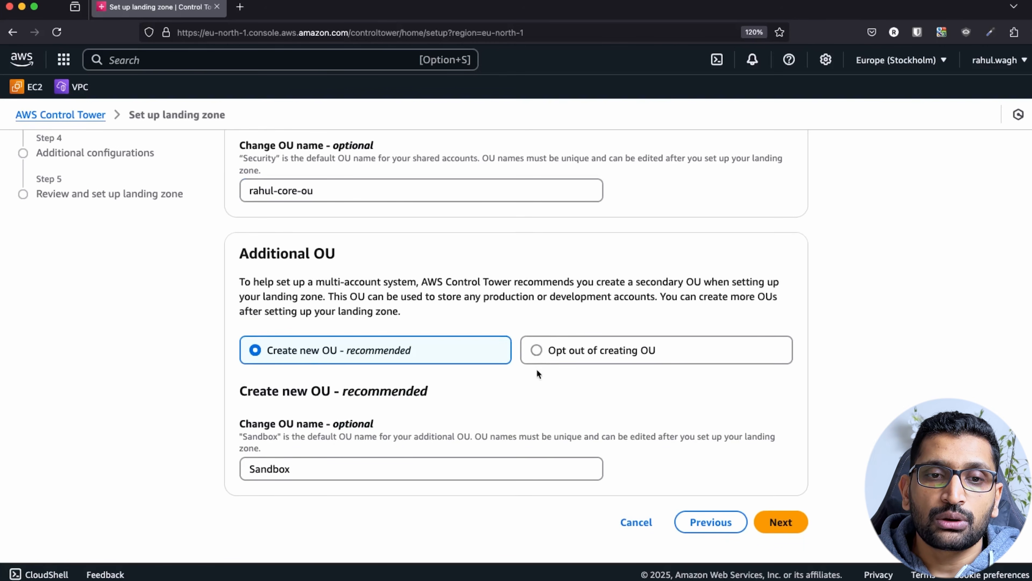
{"action": "left_click", "coordinate": [537, 352]}
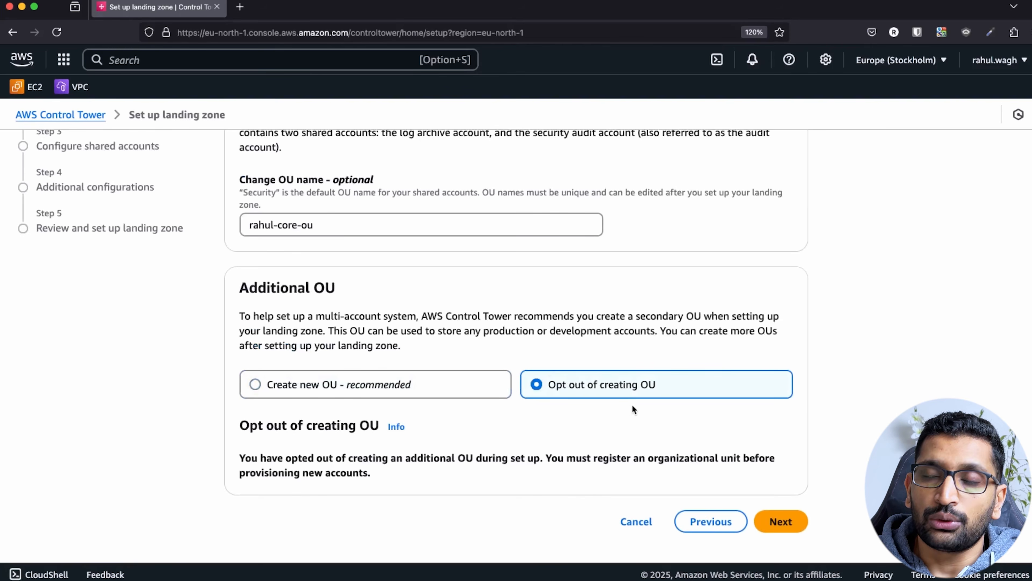
{"action": "left_click", "coordinate": [781, 521]}
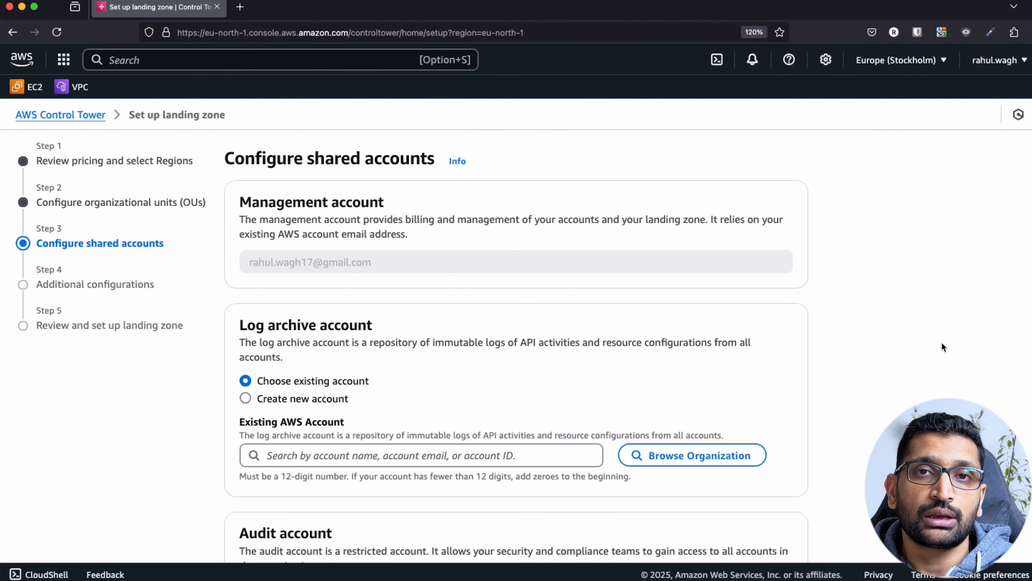
Step: Review the Log archive and Audit account sections, then set Log archive to Create new account
{"action": "scroll", "coordinate": [735, 363], "scroll_direction": "down", "scroll_amount": 1}
{"action": "triple_click", "coordinate": [351, 300]}
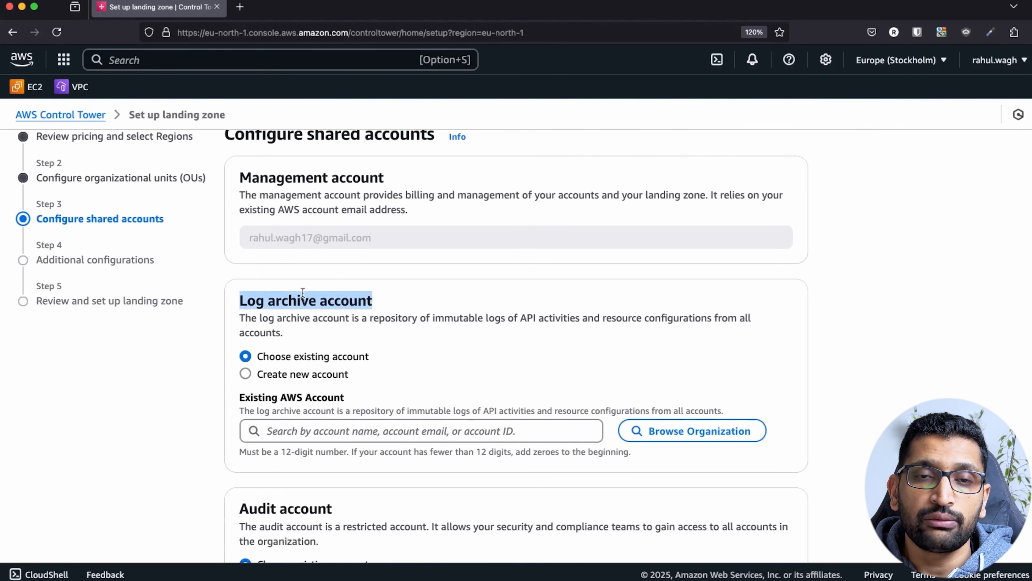
{"action": "scroll", "coordinate": [462, 348], "scroll_direction": "down", "scroll_amount": 1}
{"action": "scroll", "coordinate": [460, 343], "scroll_direction": "down", "scroll_amount": 5}
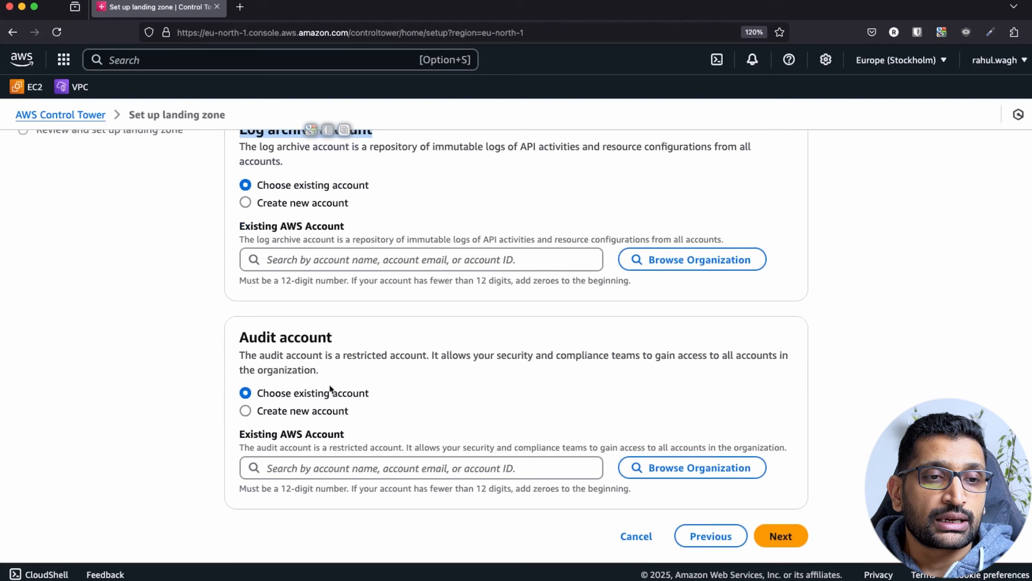
{"action": "triple_click", "coordinate": [260, 338]}
{"action": "scroll", "coordinate": [432, 342], "scroll_direction": "up", "scroll_amount": 3}
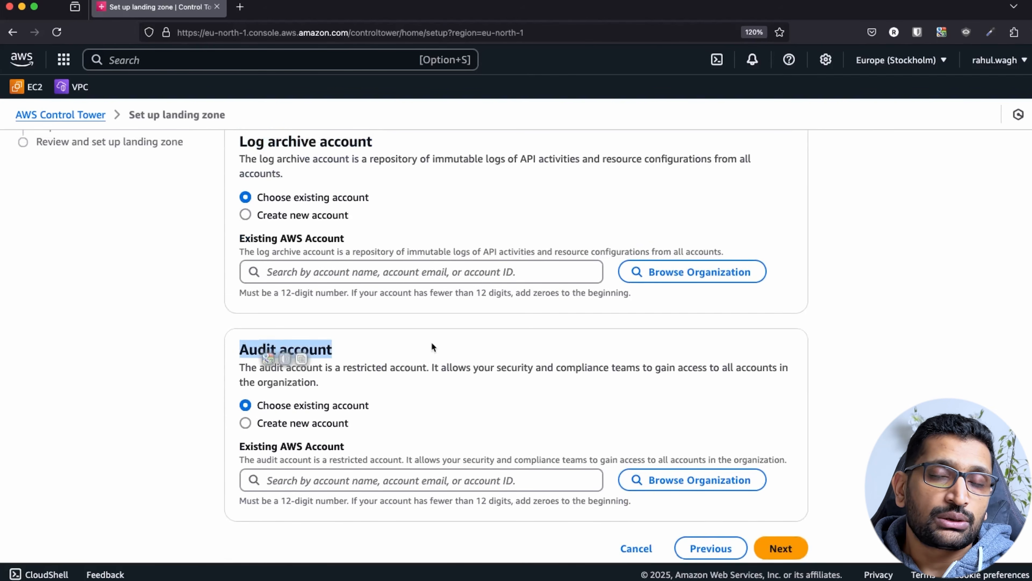
{"action": "scroll", "coordinate": [432, 341], "scroll_direction": "up", "scroll_amount": 1}
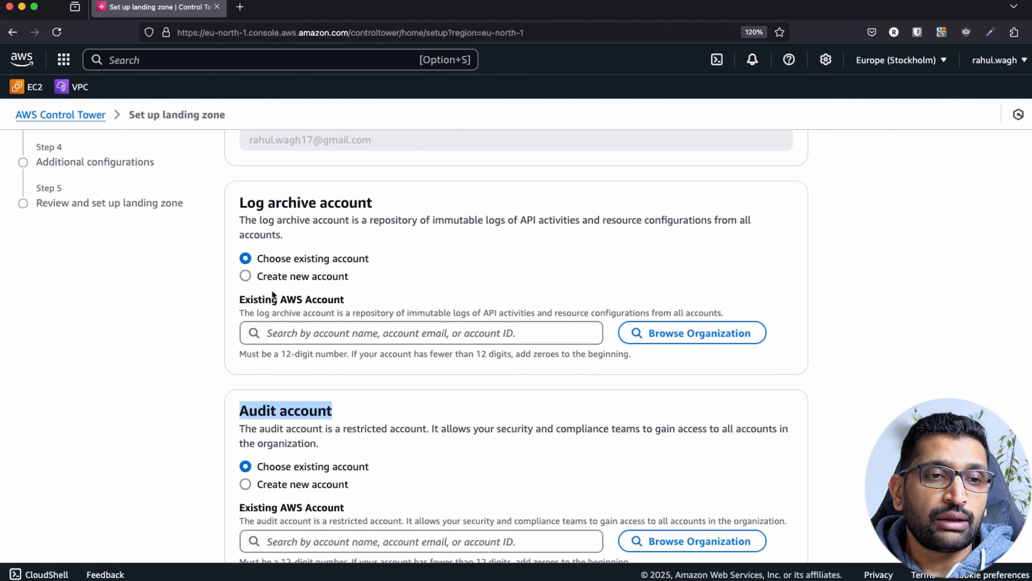
{"action": "left_click", "coordinate": [246, 277]}
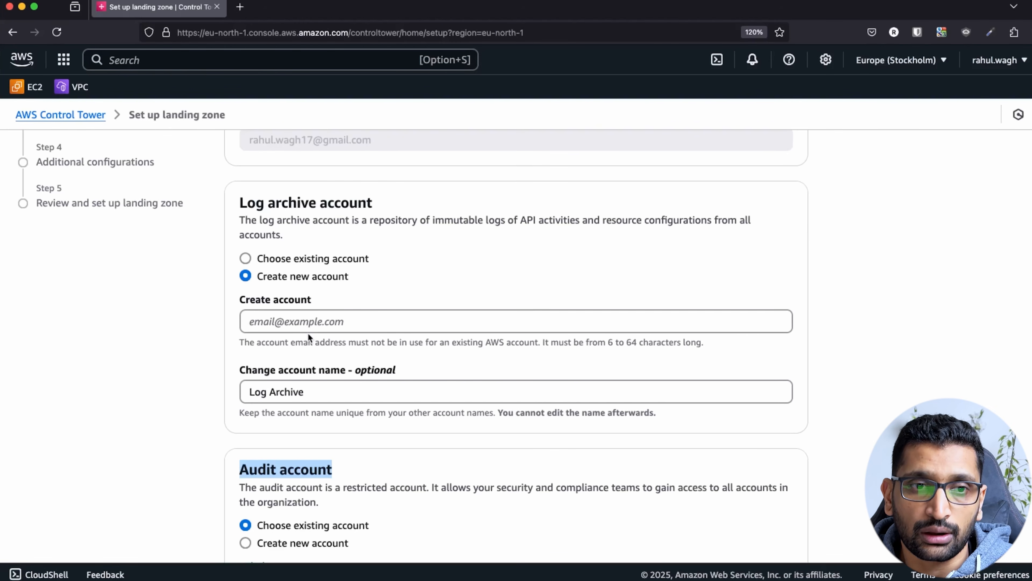
Step: Set the Audit account to be created as a new account
{"action": "scroll", "coordinate": [308, 333], "scroll_direction": "down", "scroll_amount": 4}
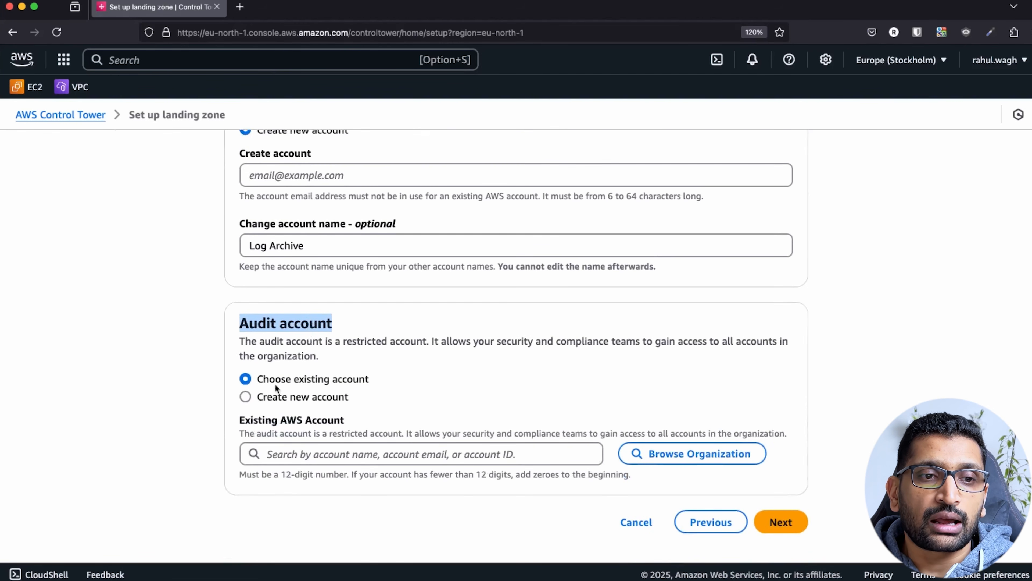
{"action": "left_click", "coordinate": [245, 397]}
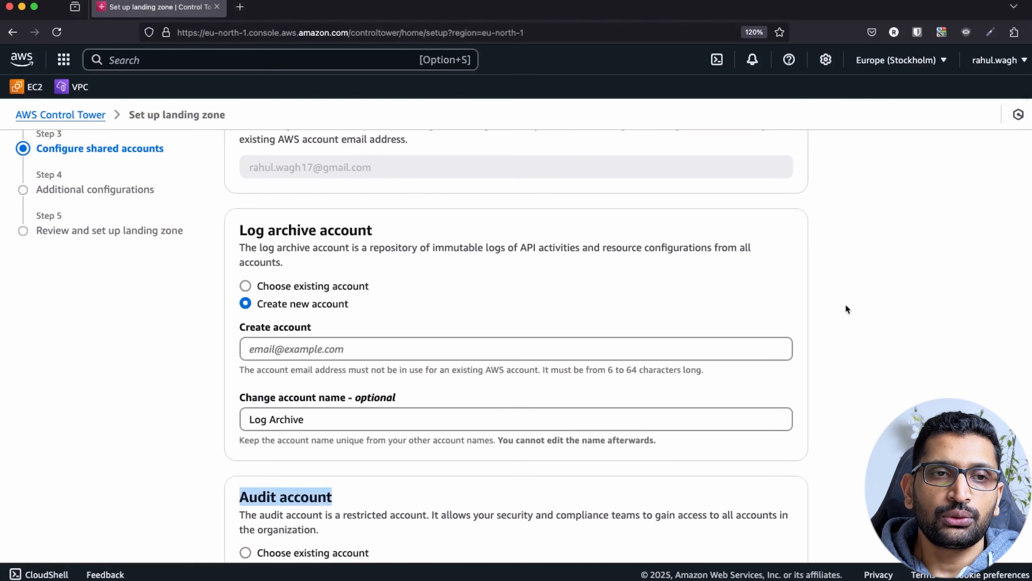
{"action": "scroll", "coordinate": [845, 304], "scroll_direction": "down", "scroll_amount": 5}
{"action": "scroll", "coordinate": [846, 306], "scroll_direction": "up", "scroll_amount": 3}
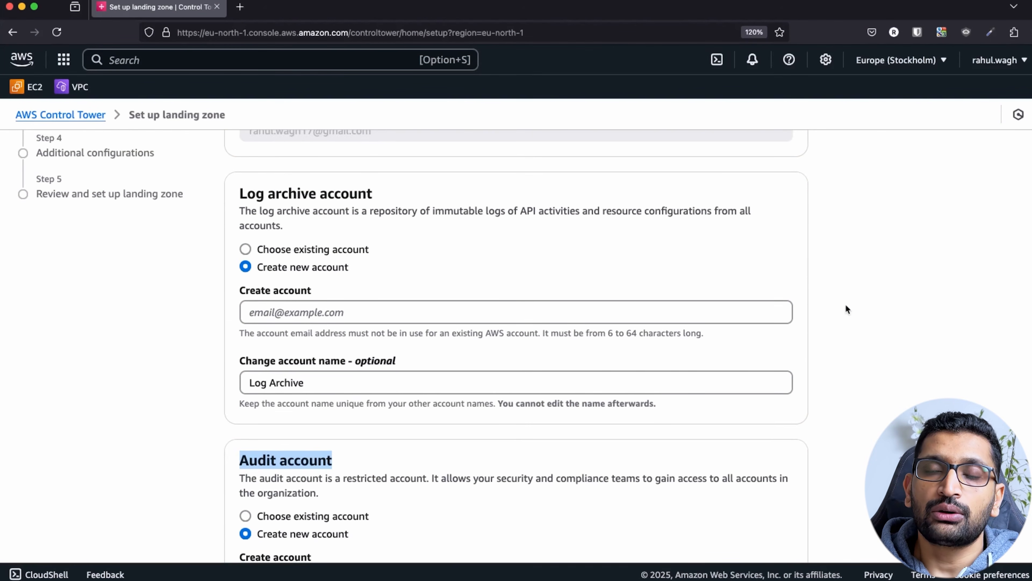
{"action": "left_click_drag", "start_coordinate": [238, 181], "coordinate": [372, 182]}
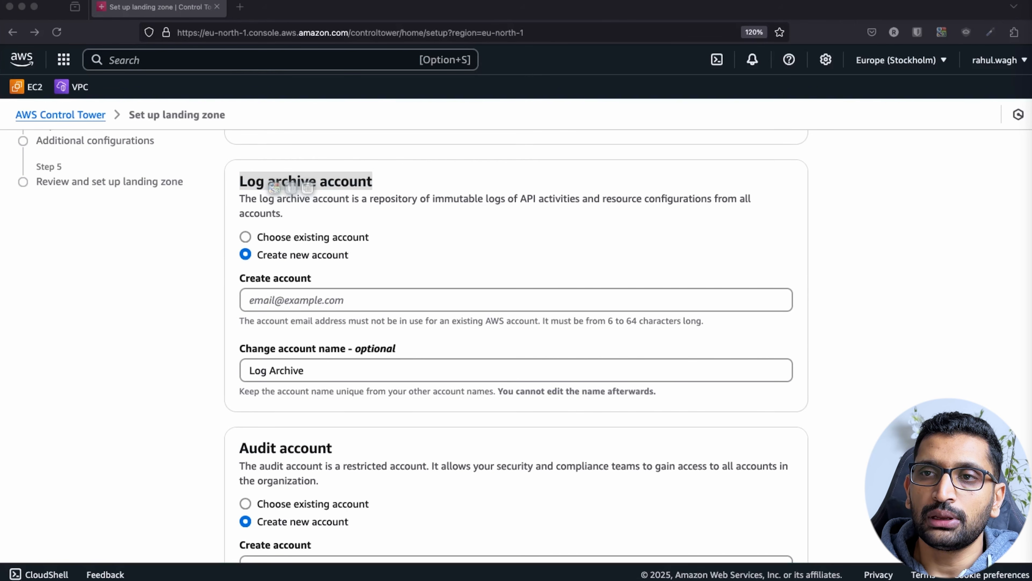
Step: Paste the log archive and audit account e-mail addresses, then submit the shared accounts step
{"action": "left_click", "coordinate": [285, 298]}
{"action": "key", "text": "super+v"}
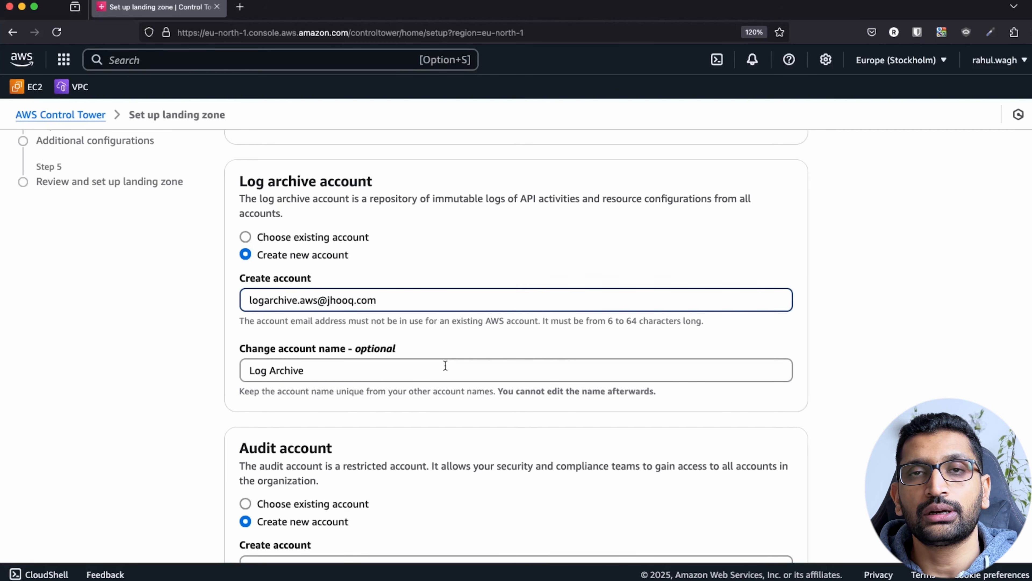
{"action": "scroll", "coordinate": [529, 434], "scroll_direction": "down", "scroll_amount": 5}
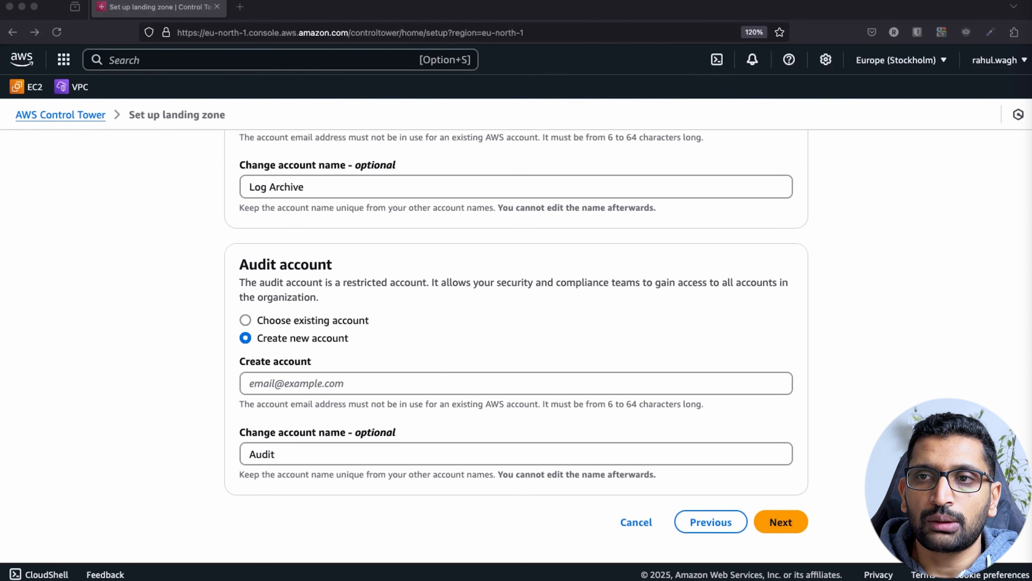
{"action": "left_click", "coordinate": [280, 383]}
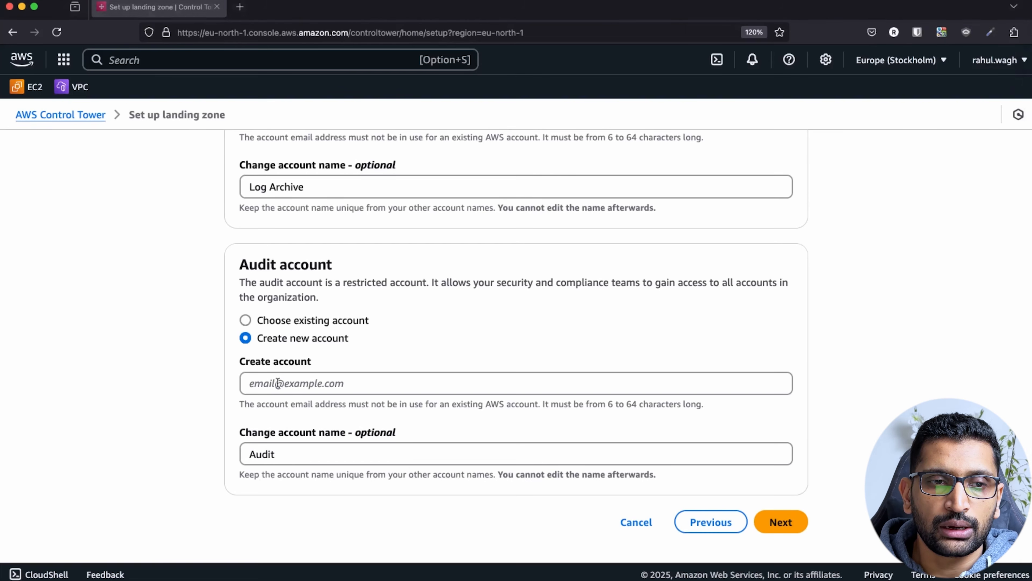
{"action": "key", "text": "super+v"}
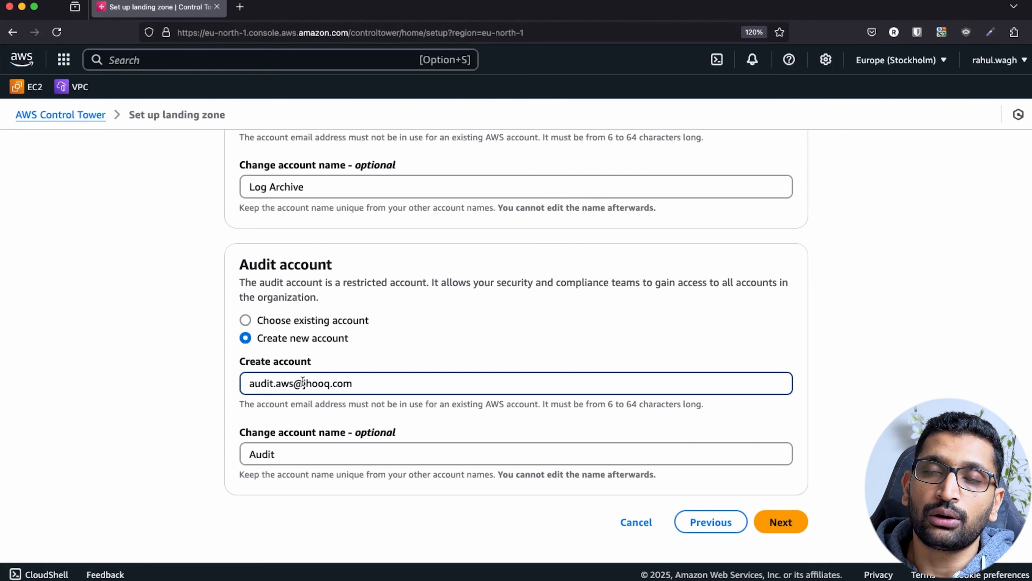
{"action": "scroll", "coordinate": [459, 417], "scroll_direction": "up", "scroll_amount": 5}
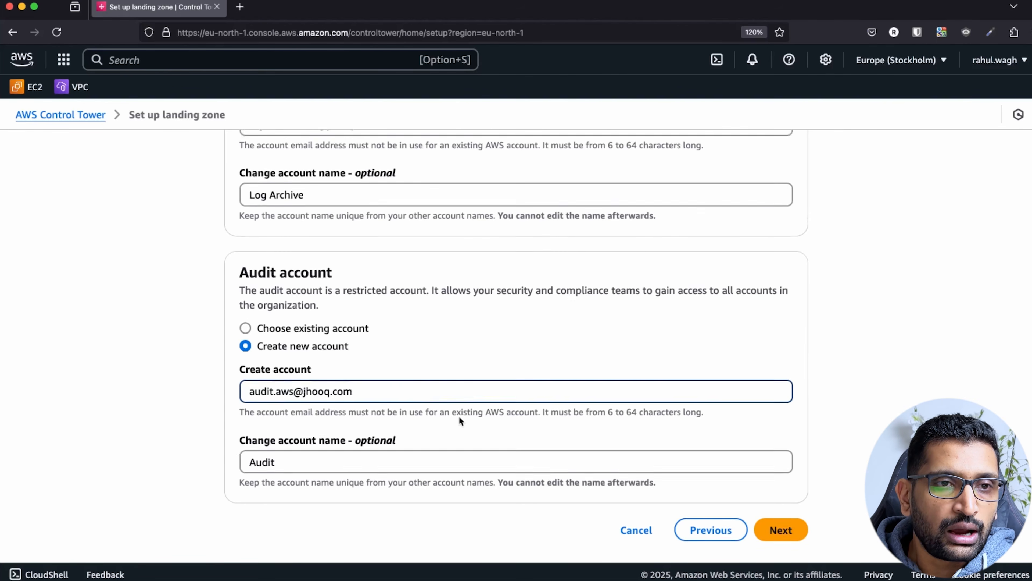
{"action": "scroll", "coordinate": [459, 415], "scroll_direction": "up", "scroll_amount": 4}
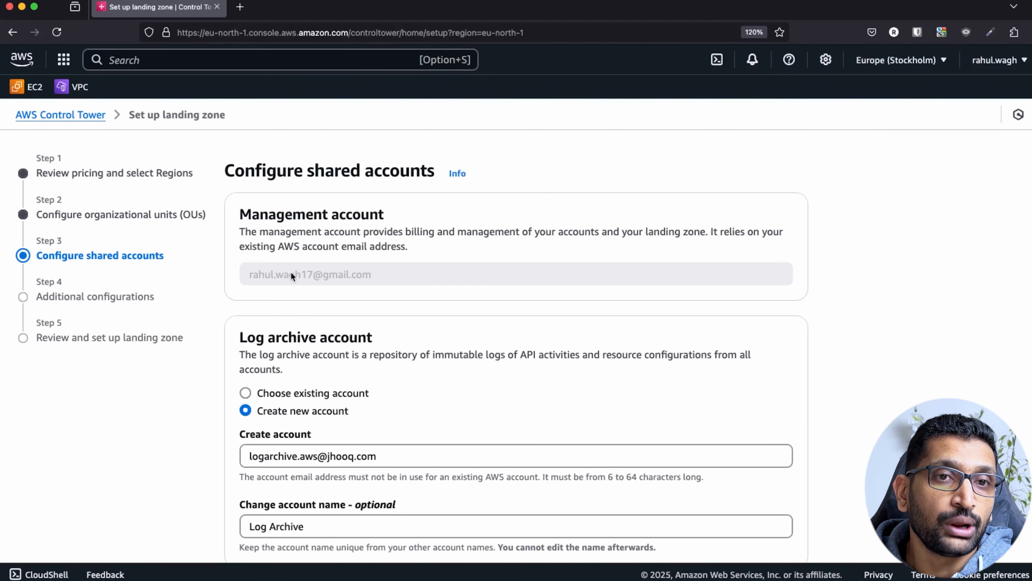
{"action": "scroll", "coordinate": [294, 302], "scroll_direction": "down", "scroll_amount": 1}
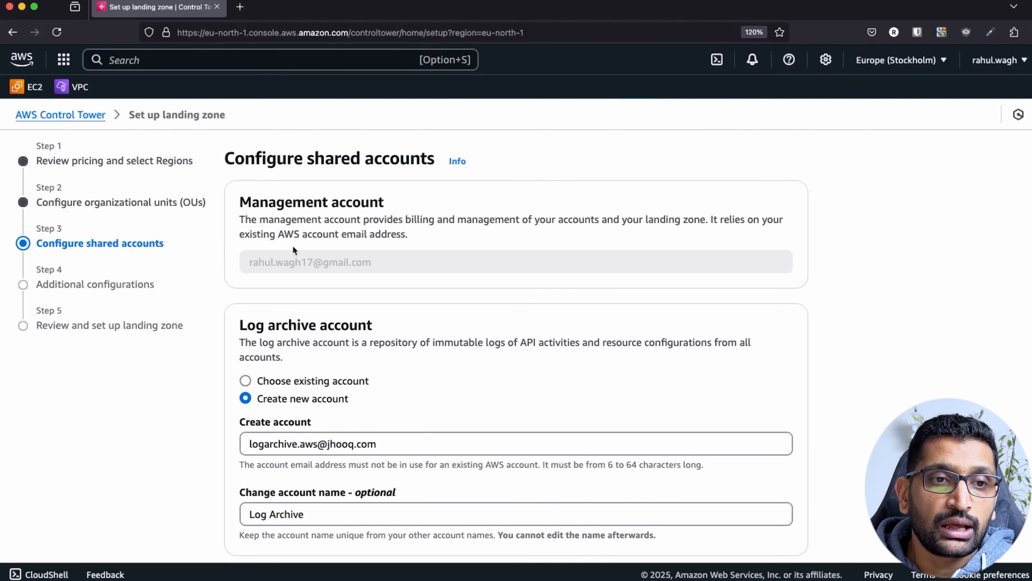
{"action": "scroll", "coordinate": [284, 277], "scroll_direction": "down", "scroll_amount": 2}
{"action": "scroll", "coordinate": [268, 290], "scroll_direction": "down", "scroll_amount": 8}
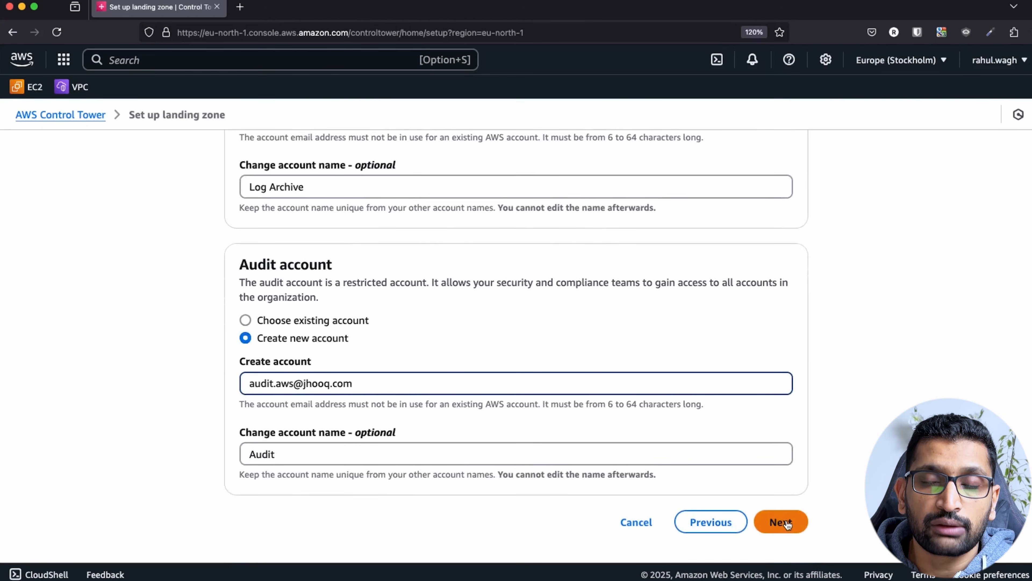
{"action": "left_click", "coordinate": [787, 524]}
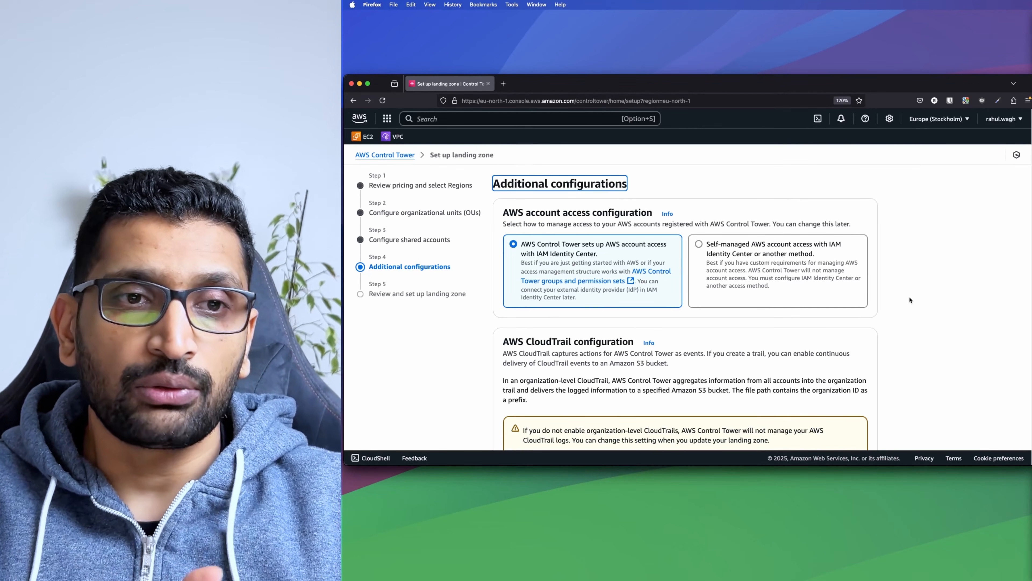
Step: Point out the IAM Identity Center mention in the AWS account access option
{"action": "left_click_drag", "start_coordinate": [537, 258], "coordinate": [600, 257]}
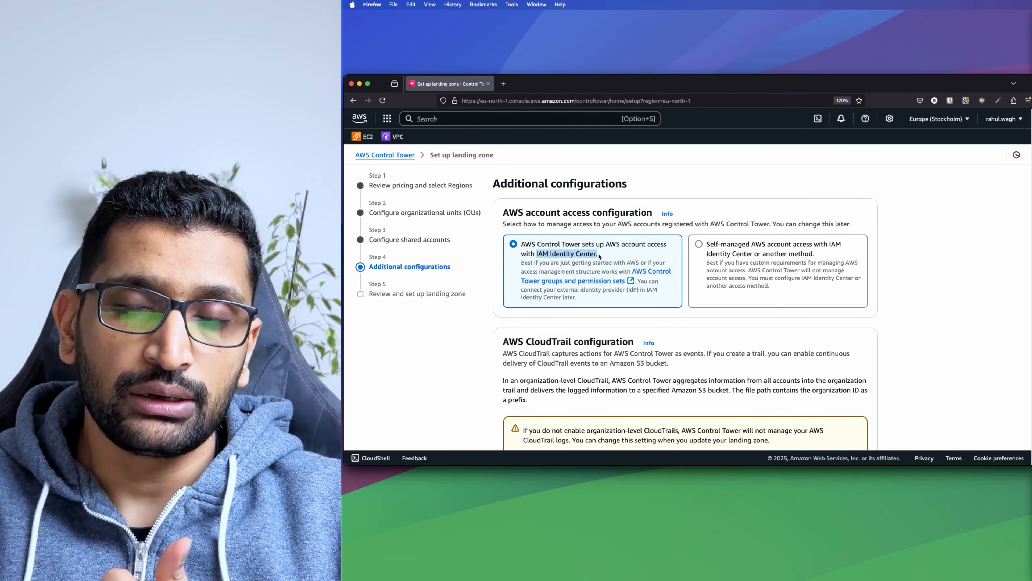
{"action": "left_click", "coordinate": [600, 256]}
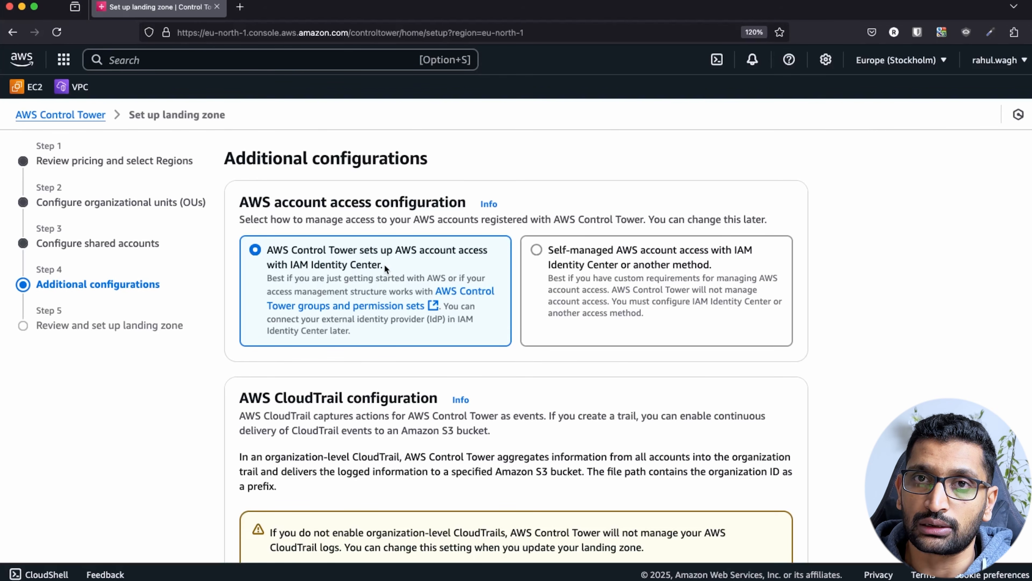
Step: Keep 'AWS Control Tower sets up account access', CloudTrail Enabled, skip KMS and Backup, and proceed to review
{"action": "left_click", "coordinate": [537, 252]}
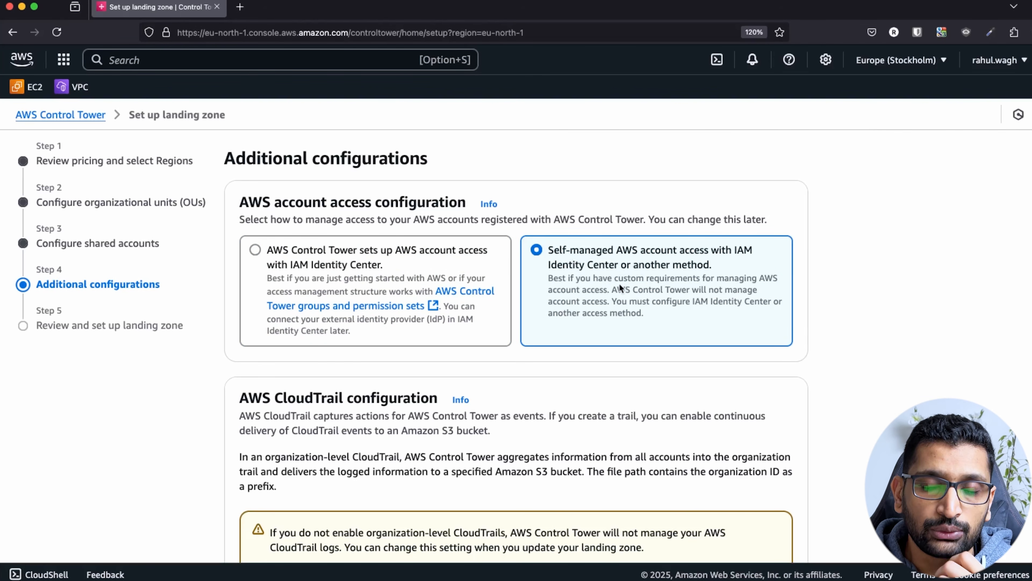
{"action": "left_click", "coordinate": [258, 248]}
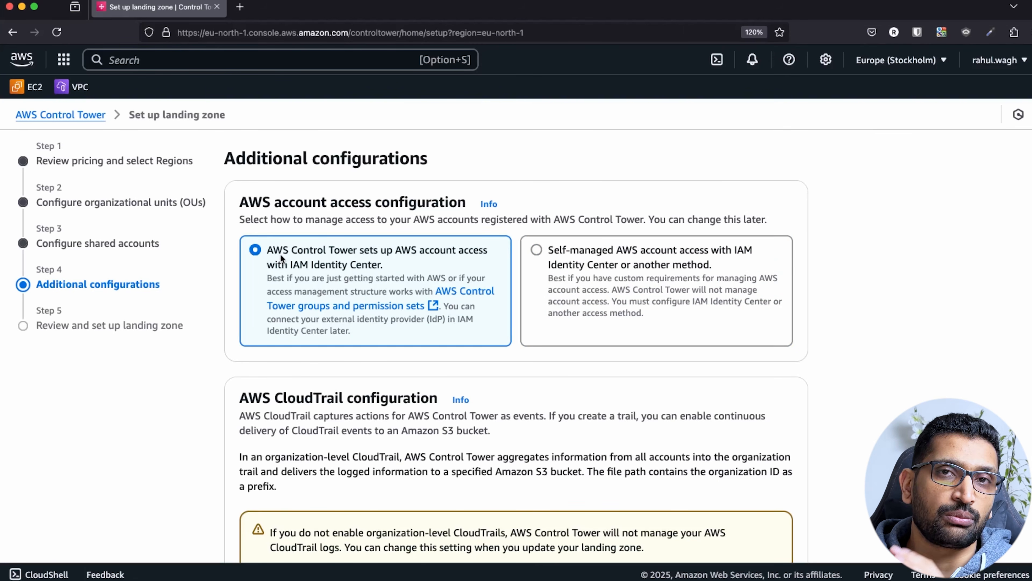
{"action": "scroll", "coordinate": [337, 303], "scroll_direction": "down", "scroll_amount": 5}
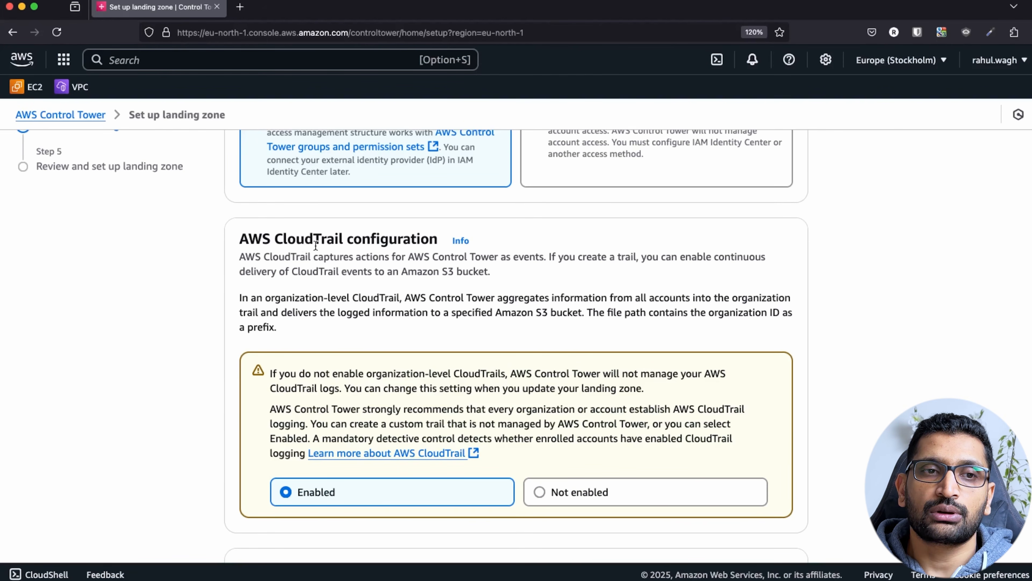
{"action": "scroll", "coordinate": [374, 322], "scroll_direction": "down", "scroll_amount": 3}
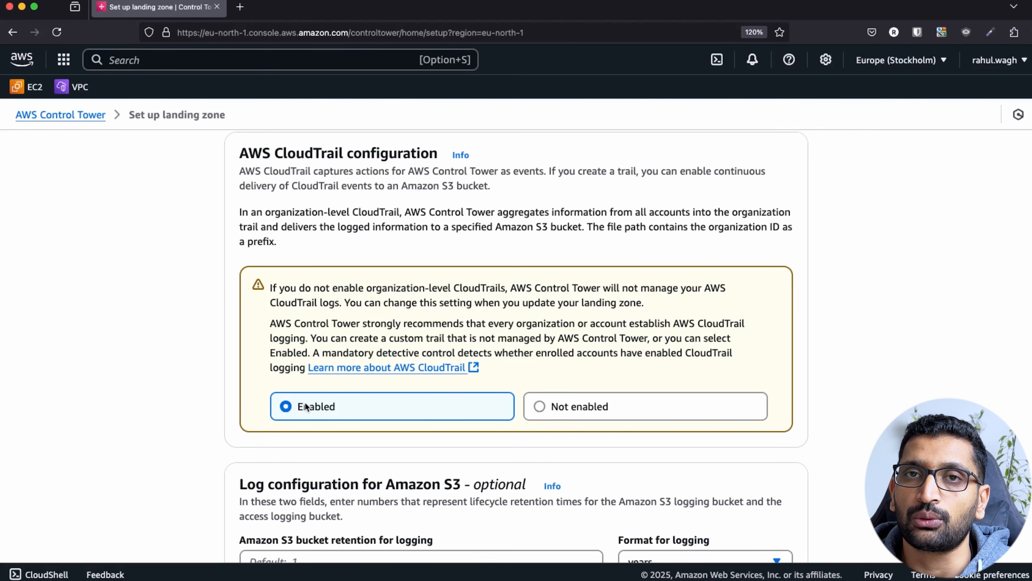
{"action": "scroll", "coordinate": [305, 407], "scroll_direction": "down", "scroll_amount": 5}
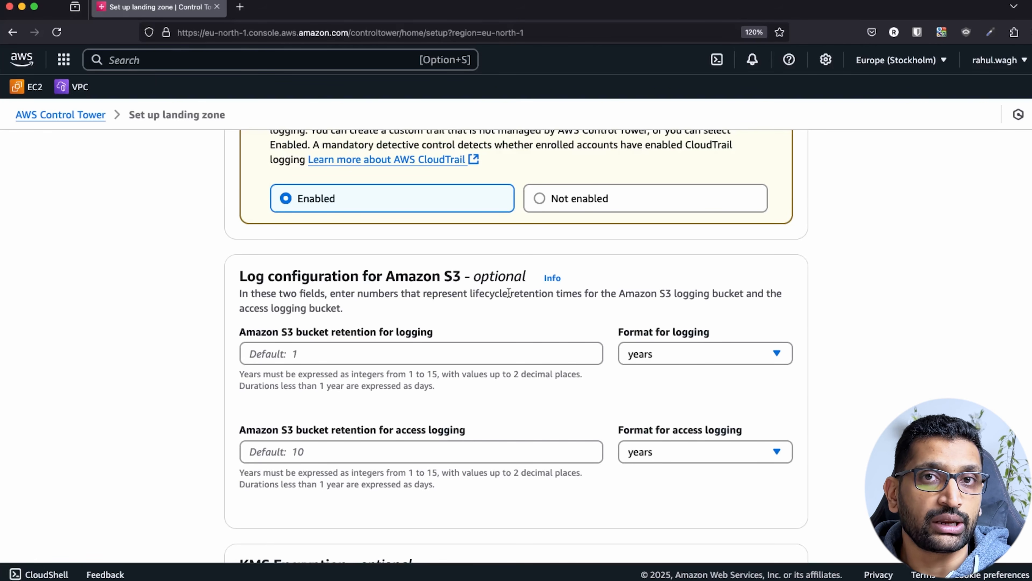
{"action": "scroll", "coordinate": [508, 292], "scroll_direction": "down", "scroll_amount": 10}
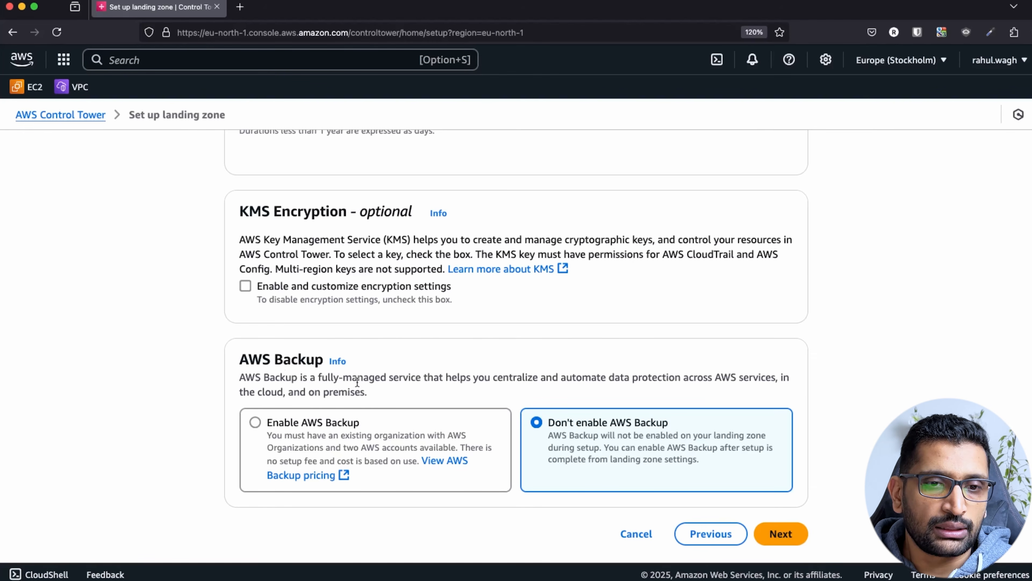
{"action": "left_click", "coordinate": [781, 533]}
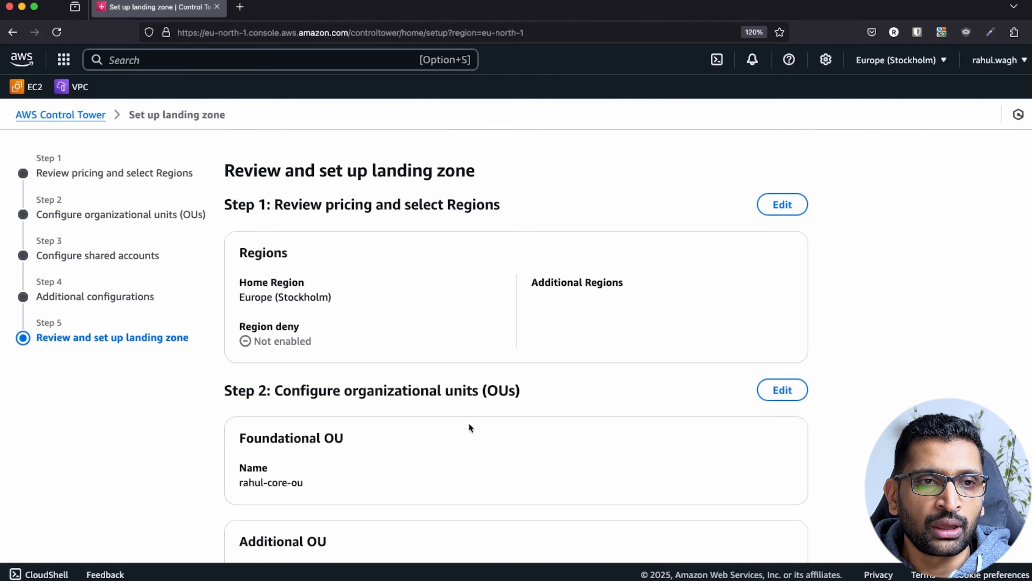
Step: Scroll the review summary and highlight the Europe (Stockholm) home Region
{"action": "scroll", "coordinate": [469, 424], "scroll_direction": "down", "scroll_amount": 1}
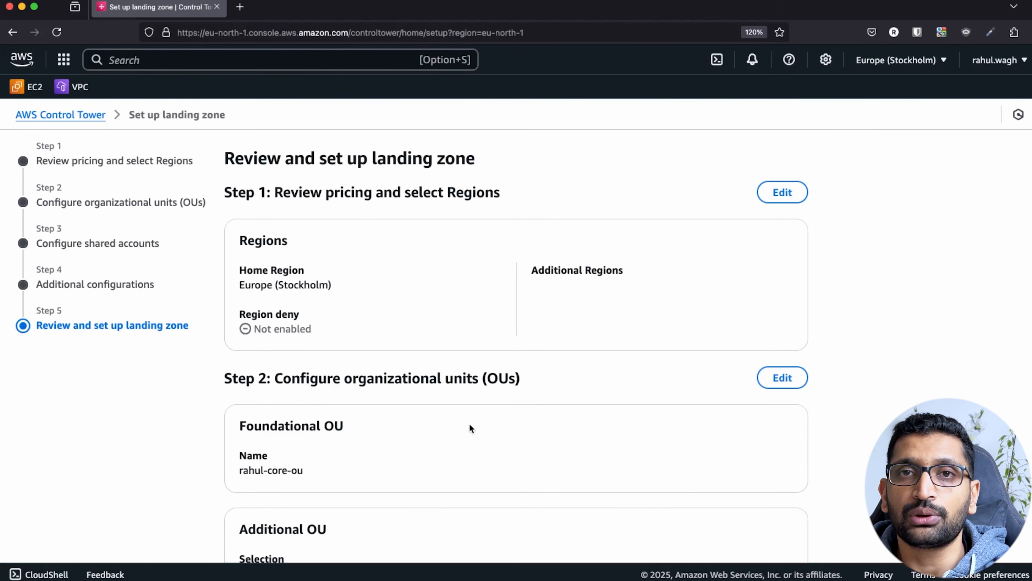
{"action": "scroll", "coordinate": [469, 424], "scroll_direction": "down", "scroll_amount": 3}
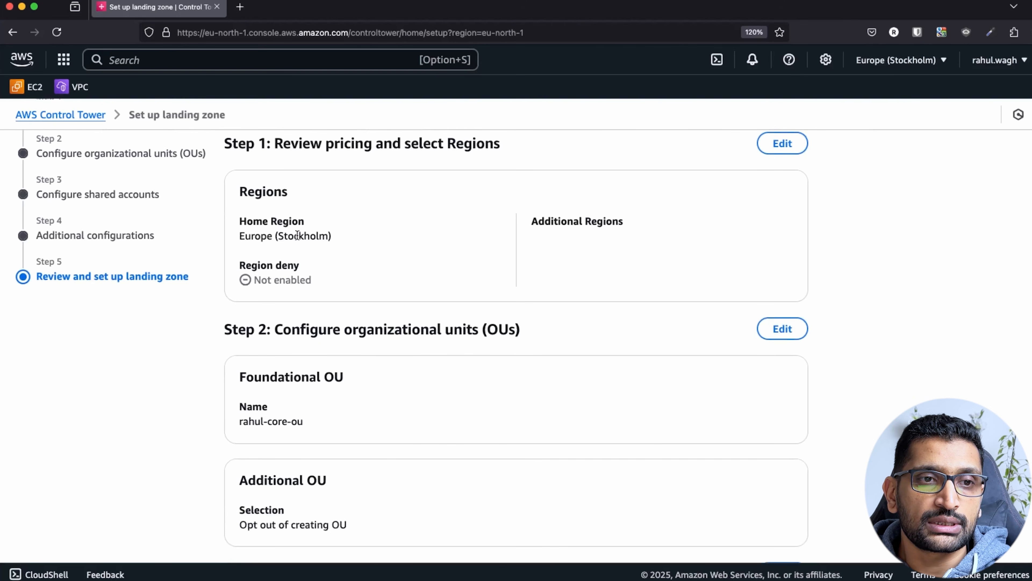
{"action": "triple_click", "coordinate": [297, 235]}
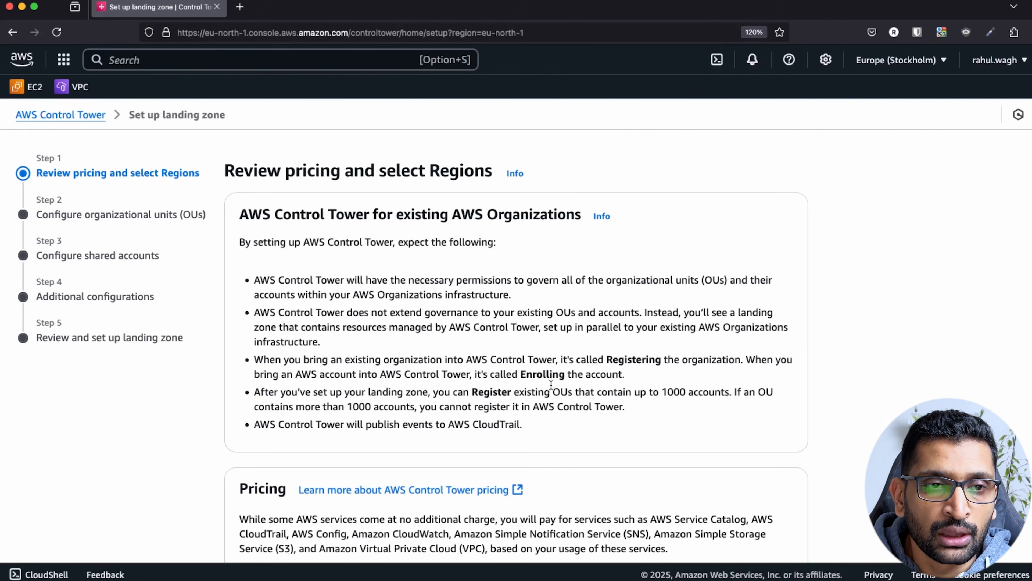
Step: Confirm Europe (Ireland) and Europe (Frankfurt) as additional governed Regions and continue to OU configuration
{"action": "scroll", "coordinate": [551, 384], "scroll_direction": "down", "scroll_amount": 15}
{"action": "scroll", "coordinate": [551, 384], "scroll_direction": "down", "scroll_amount": 3}
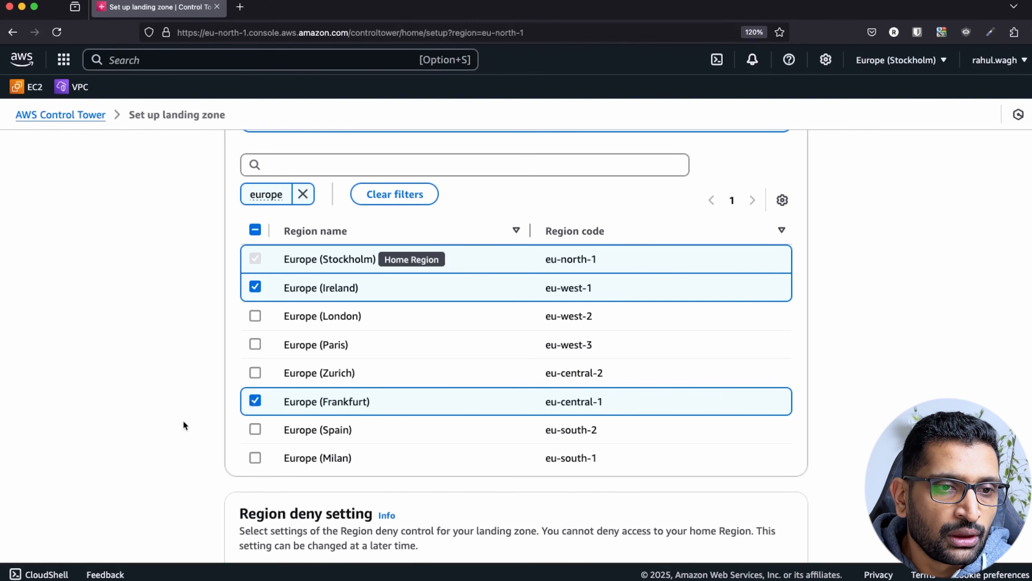
{"action": "scroll", "coordinate": [183, 425], "scroll_direction": "down", "scroll_amount": 5}
{"action": "left_click", "coordinate": [780, 523]}
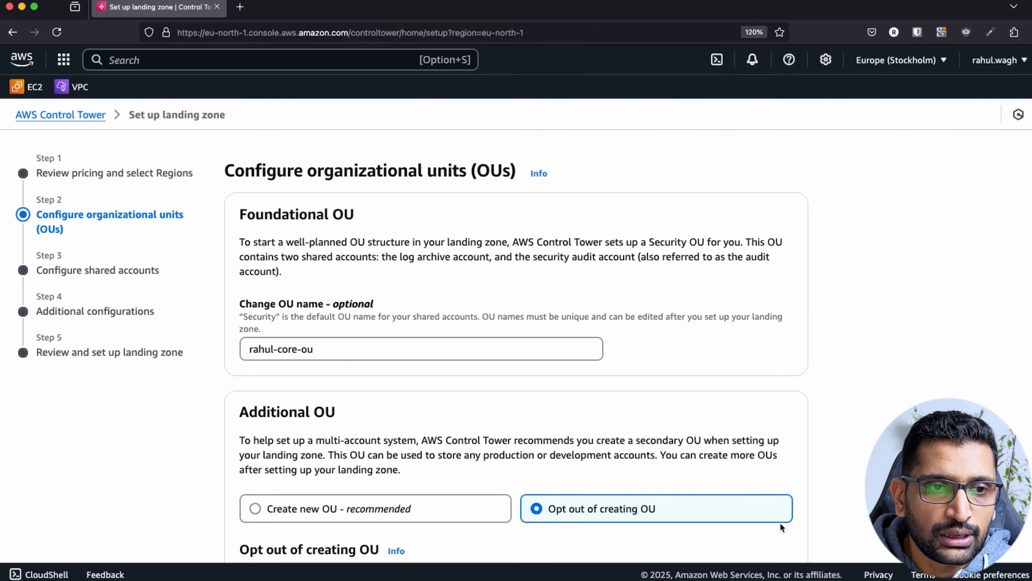
Step: Keep the default OU, shared account and additional configuration settings to reach the Review page
{"action": "scroll", "coordinate": [780, 523], "scroll_direction": "down", "scroll_amount": 3}
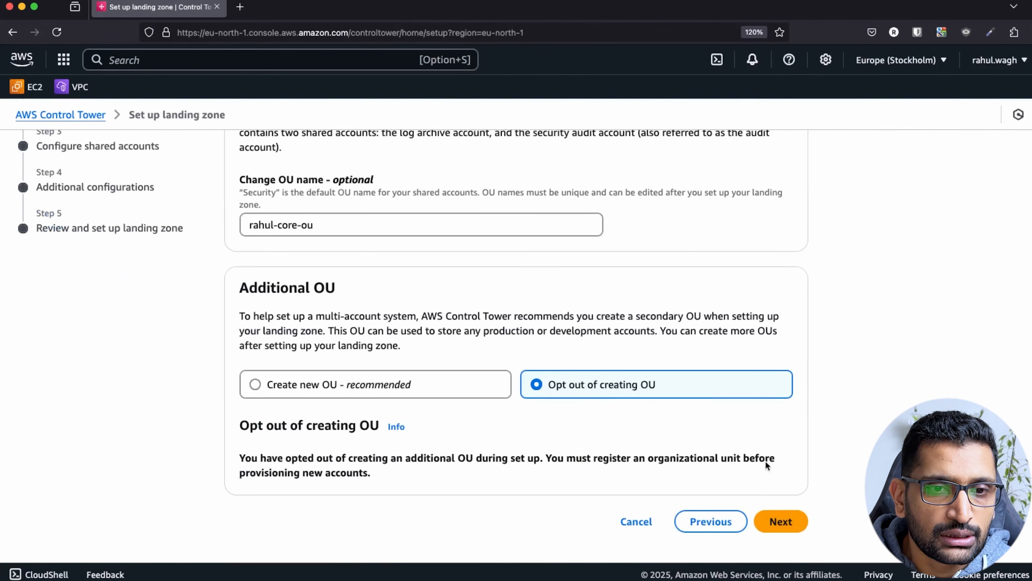
{"action": "left_click", "coordinate": [776, 522]}
{"action": "scroll", "coordinate": [623, 412], "scroll_direction": "down", "scroll_amount": 5}
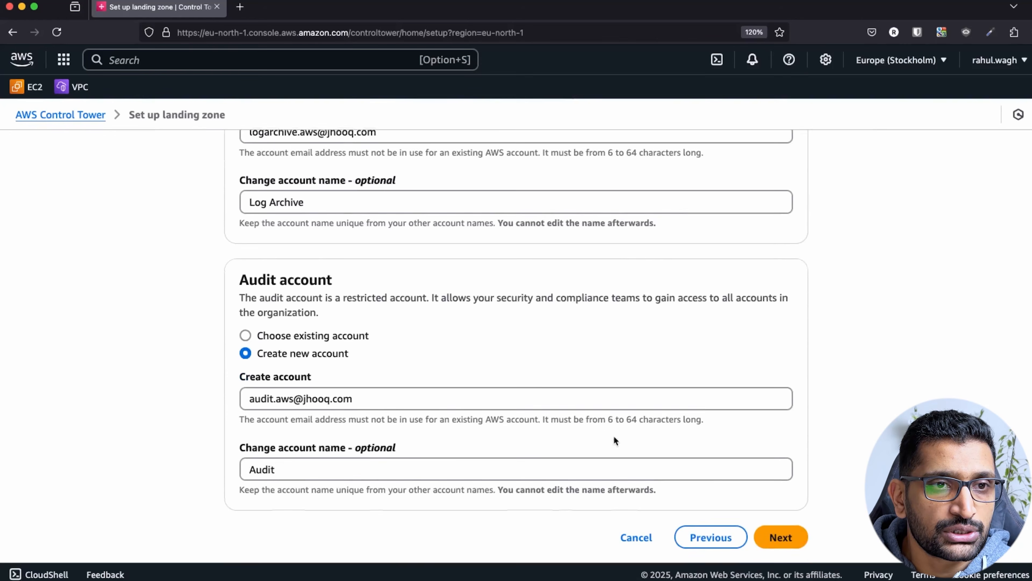
{"action": "left_click", "coordinate": [779, 522]}
{"action": "scroll", "coordinate": [790, 524], "scroll_direction": "down", "scroll_amount": 8}
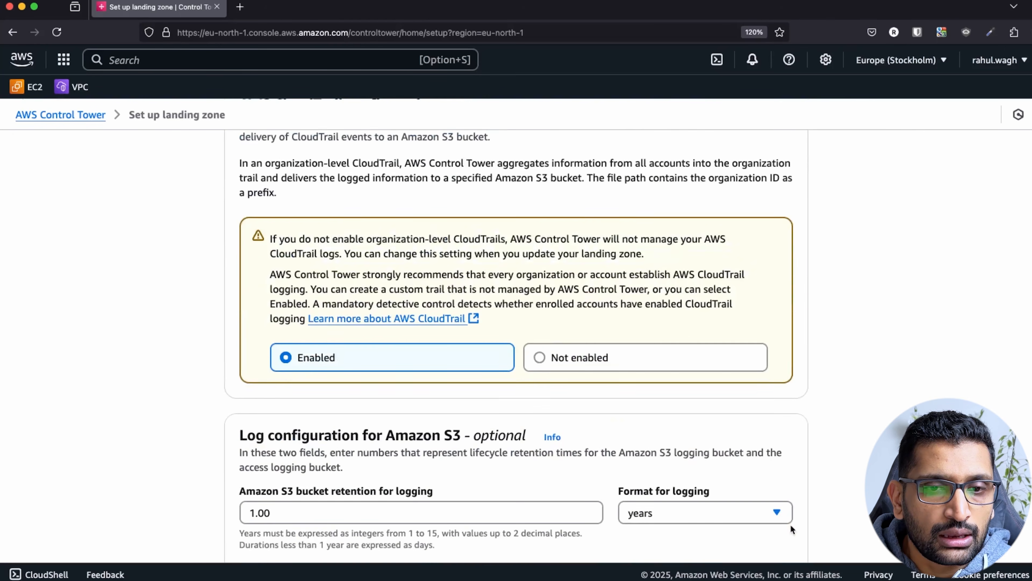
{"action": "scroll", "coordinate": [773, 526], "scroll_direction": "down", "scroll_amount": 6}
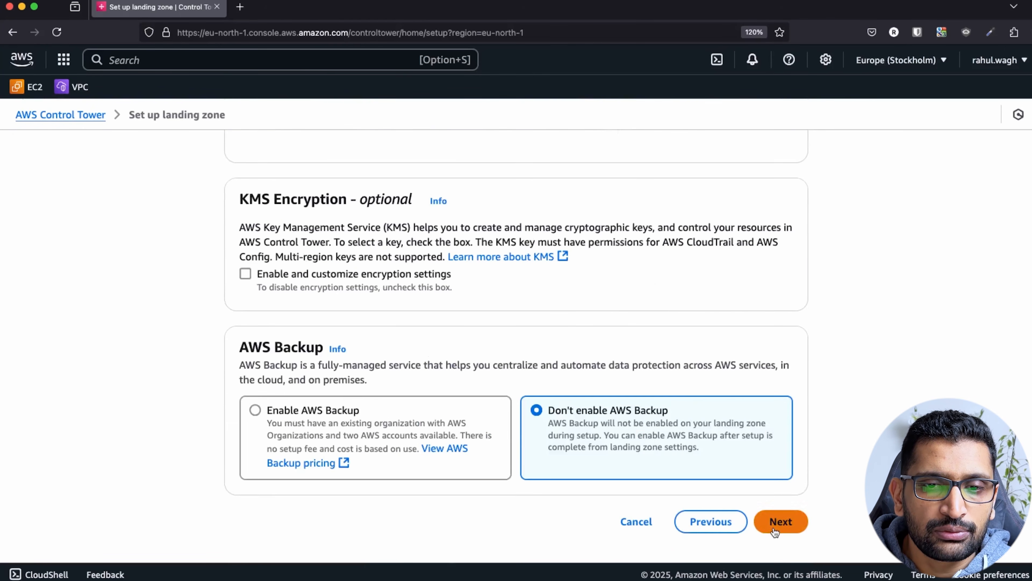
{"action": "left_click", "coordinate": [775, 524]}
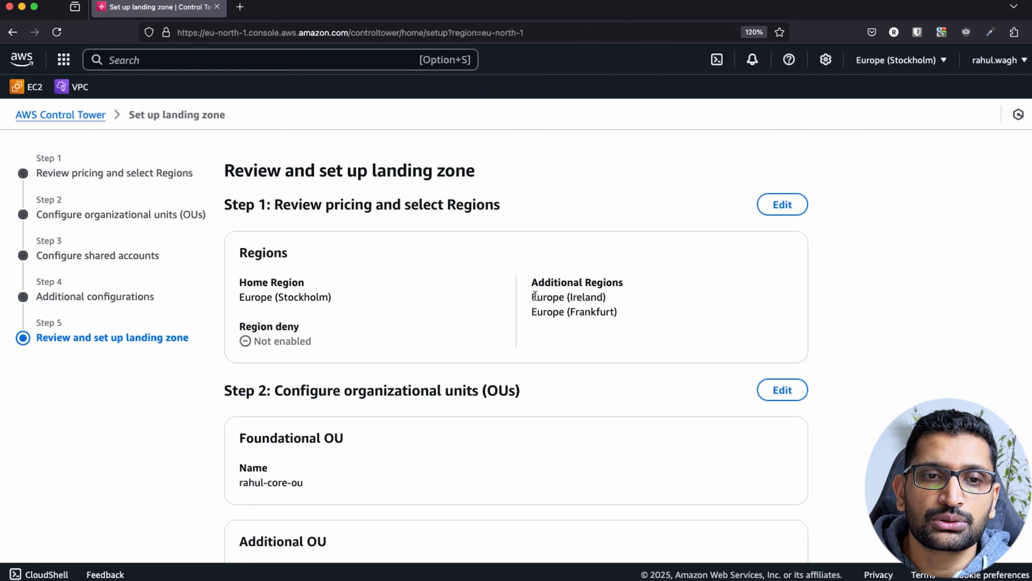
{"action": "left_click_drag", "start_coordinate": [537, 297], "coordinate": [631, 308]}
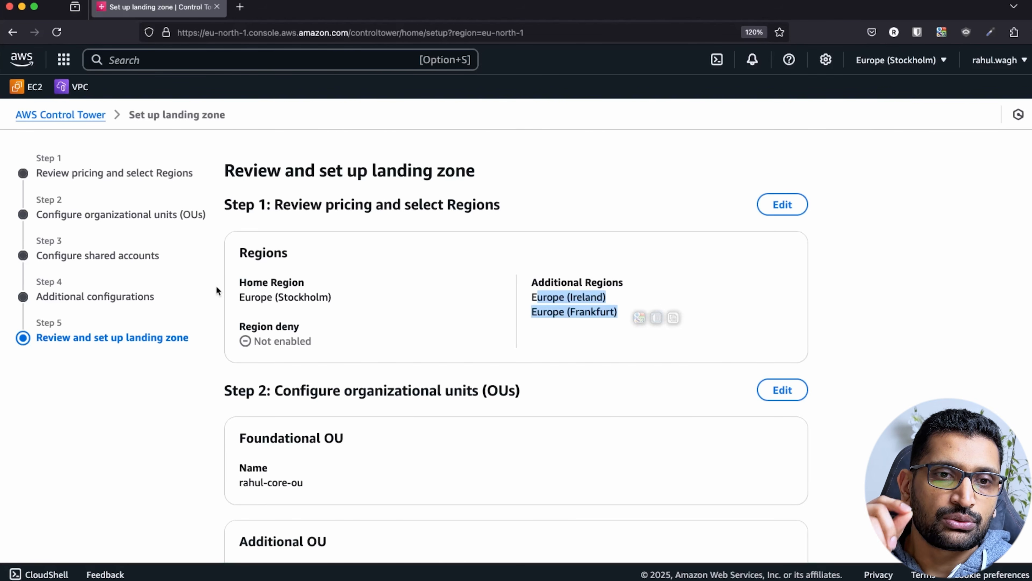
{"action": "triple_click", "coordinate": [285, 297]}
{"action": "left_click_drag", "start_coordinate": [530, 293], "coordinate": [641, 317]}
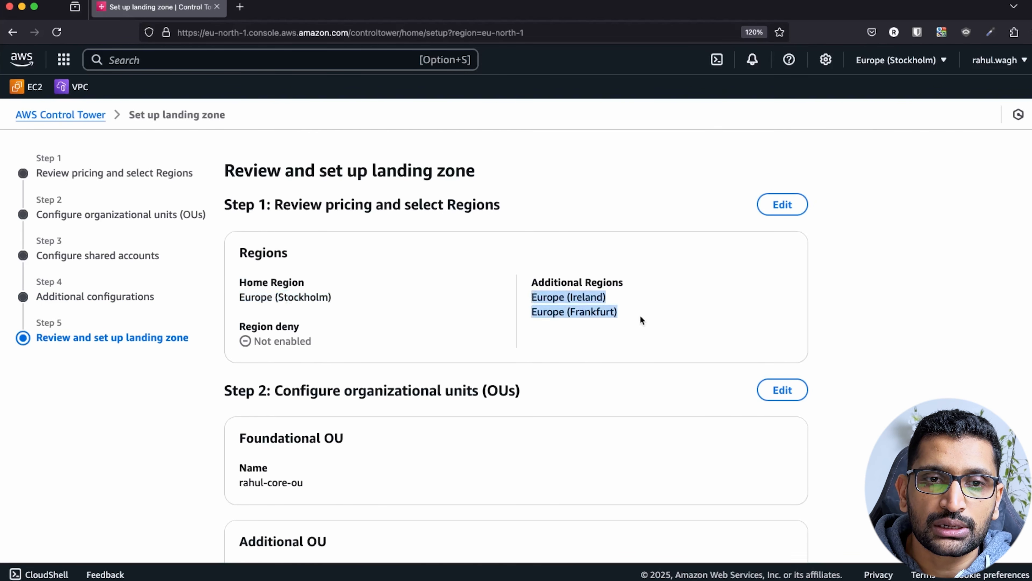
{"action": "scroll", "coordinate": [643, 316], "scroll_direction": "down", "scroll_amount": 3}
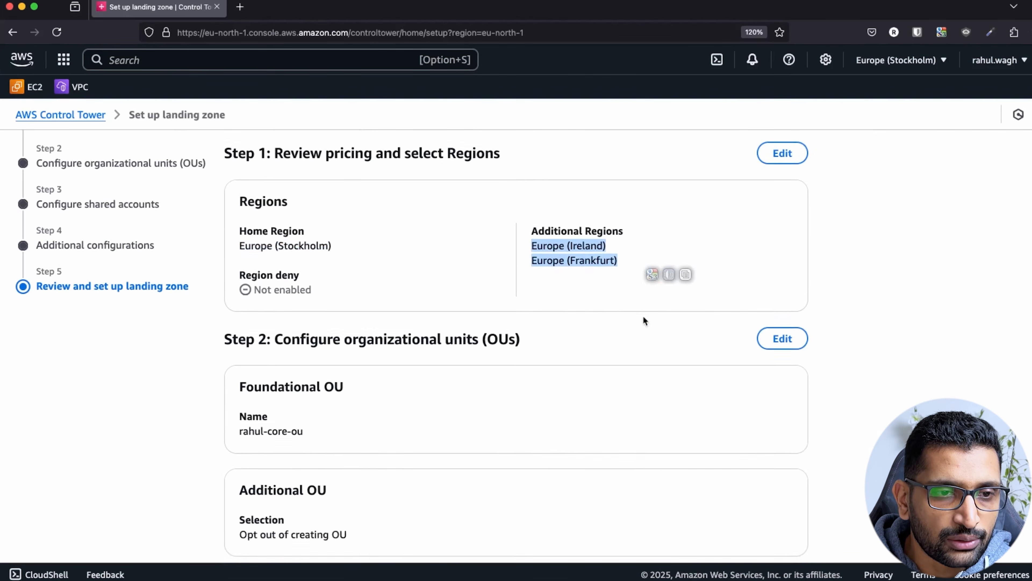
{"action": "triple_click", "coordinate": [265, 303]}
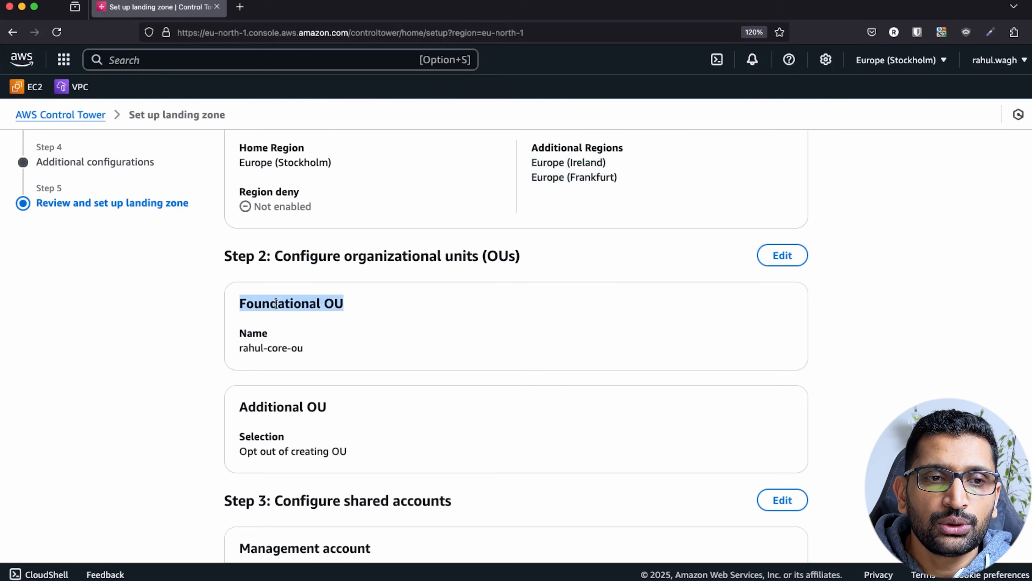
{"action": "triple_click", "coordinate": [264, 348]}
{"action": "scroll", "coordinate": [284, 385], "scroll_direction": "down", "scroll_amount": 3}
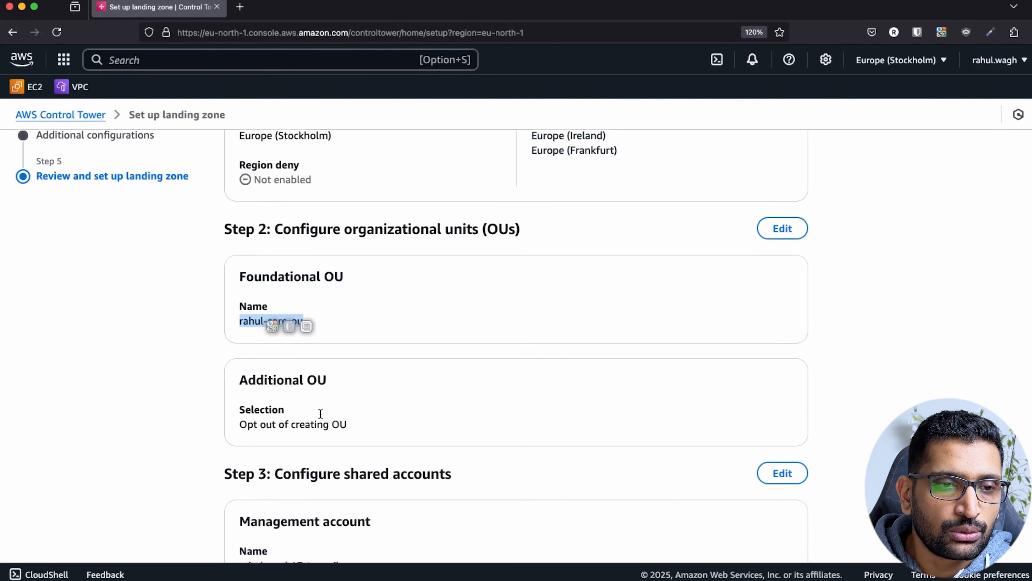
{"action": "triple_click", "coordinate": [279, 353]}
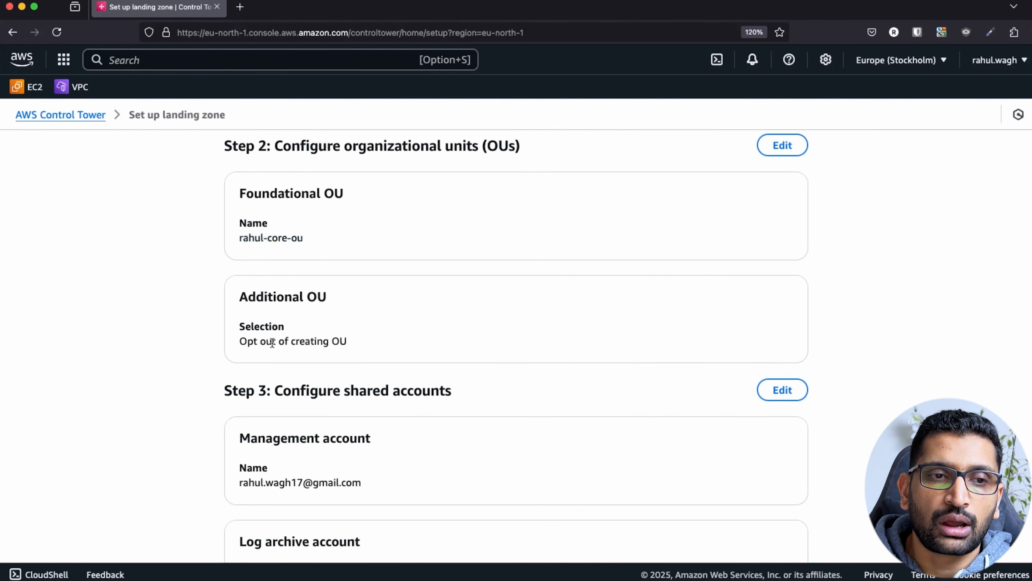
{"action": "scroll", "coordinate": [301, 375], "scroll_direction": "down", "scroll_amount": 6}
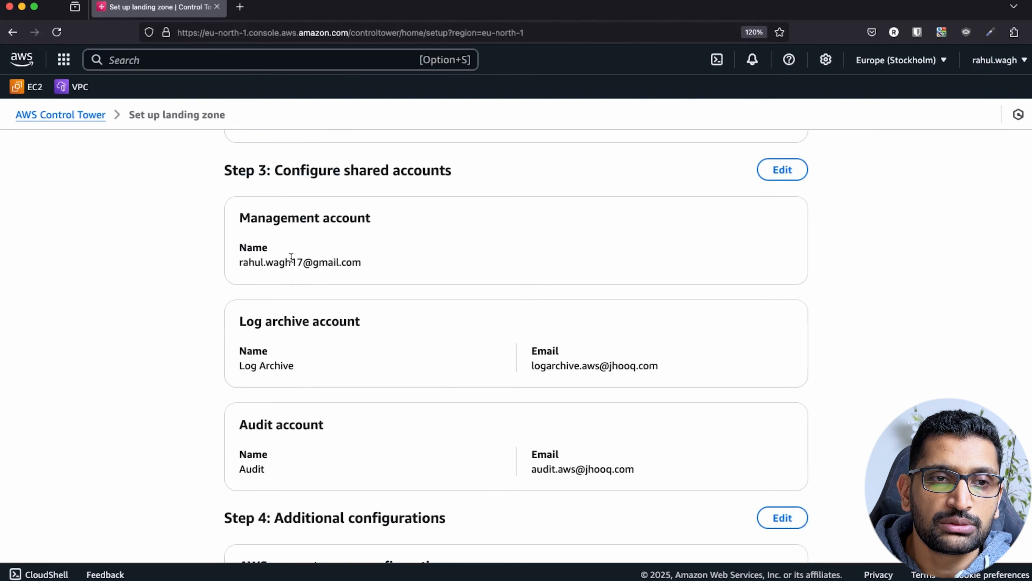
{"action": "triple_click", "coordinate": [291, 260]}
{"action": "scroll", "coordinate": [371, 353], "scroll_direction": "down", "scroll_amount": 2}
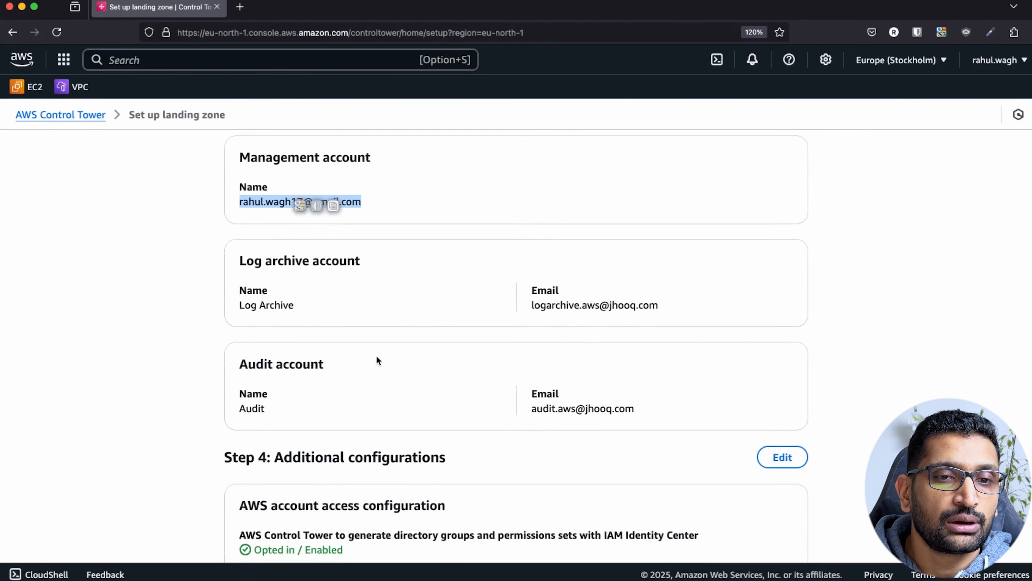
{"action": "triple_click", "coordinate": [581, 304]}
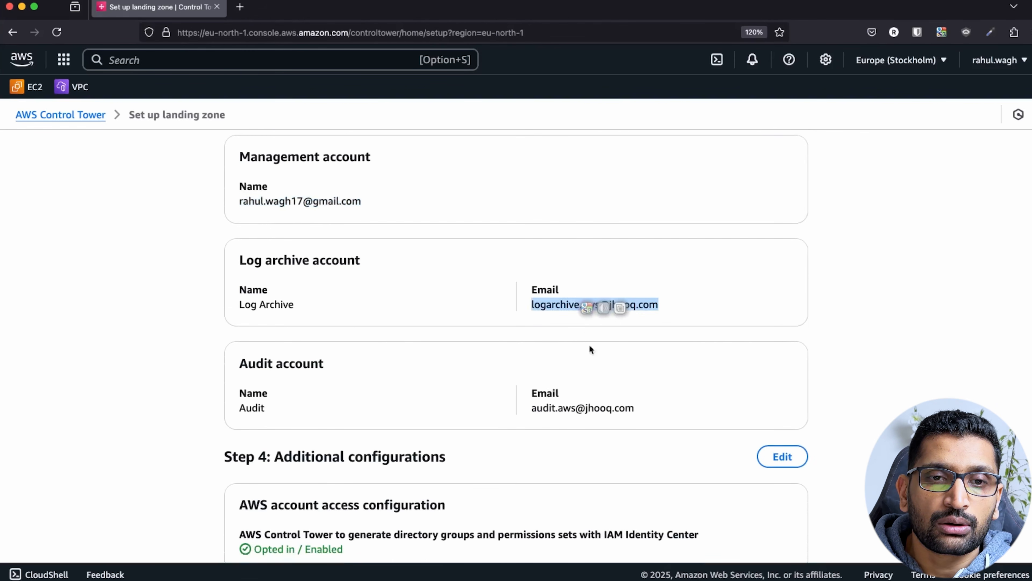
{"action": "triple_click", "coordinate": [568, 404]}
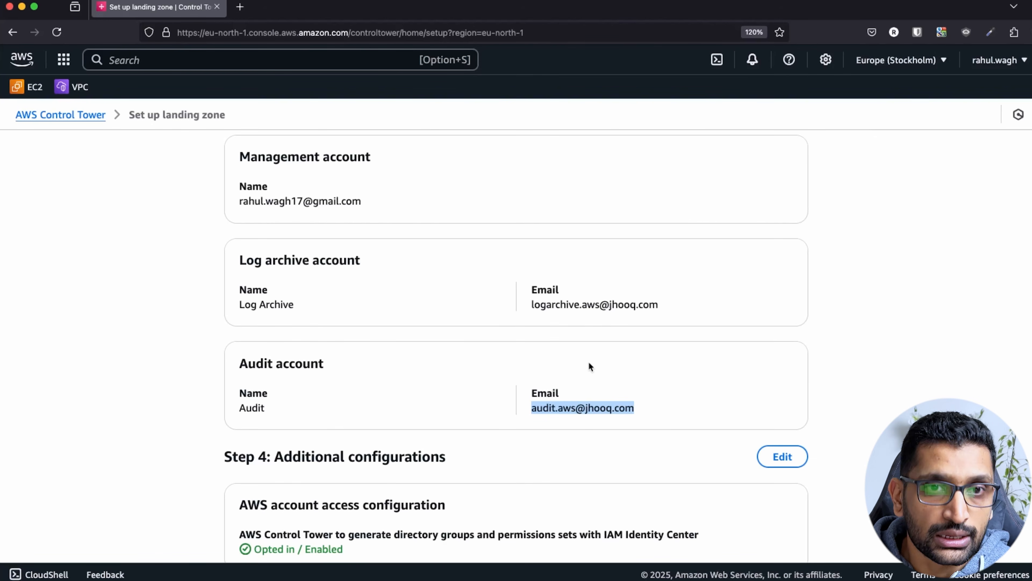
{"action": "scroll", "coordinate": [589, 362], "scroll_direction": "down", "scroll_amount": 8}
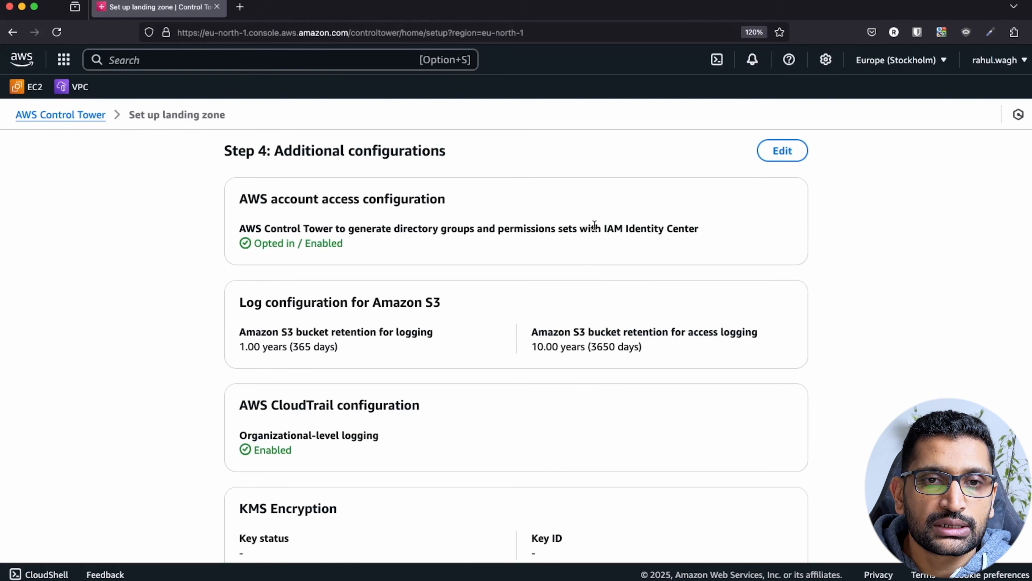
{"action": "left_click_drag", "start_coordinate": [603, 228], "coordinate": [714, 229]}
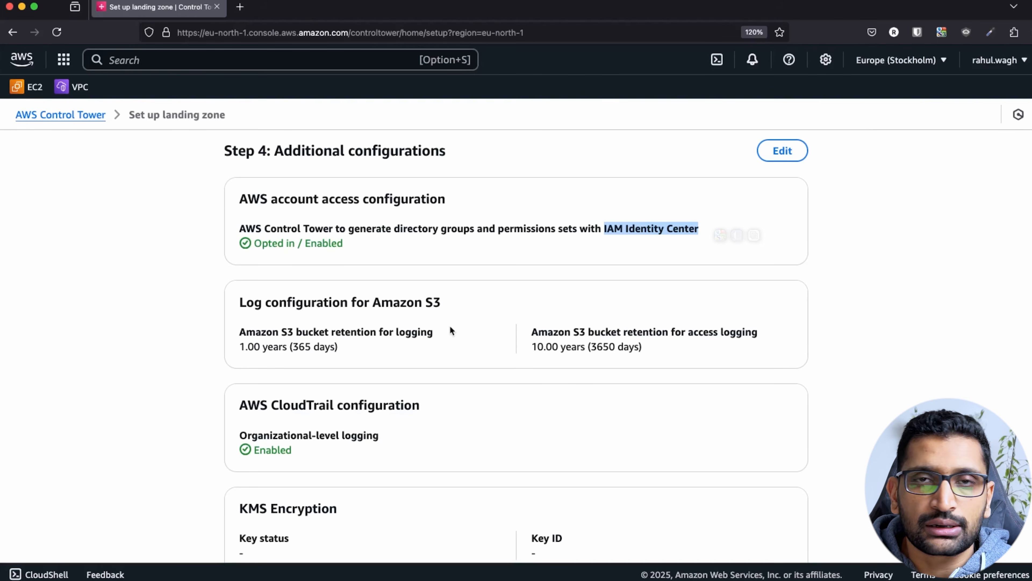
{"action": "scroll", "coordinate": [448, 327], "scroll_direction": "down", "scroll_amount": 3}
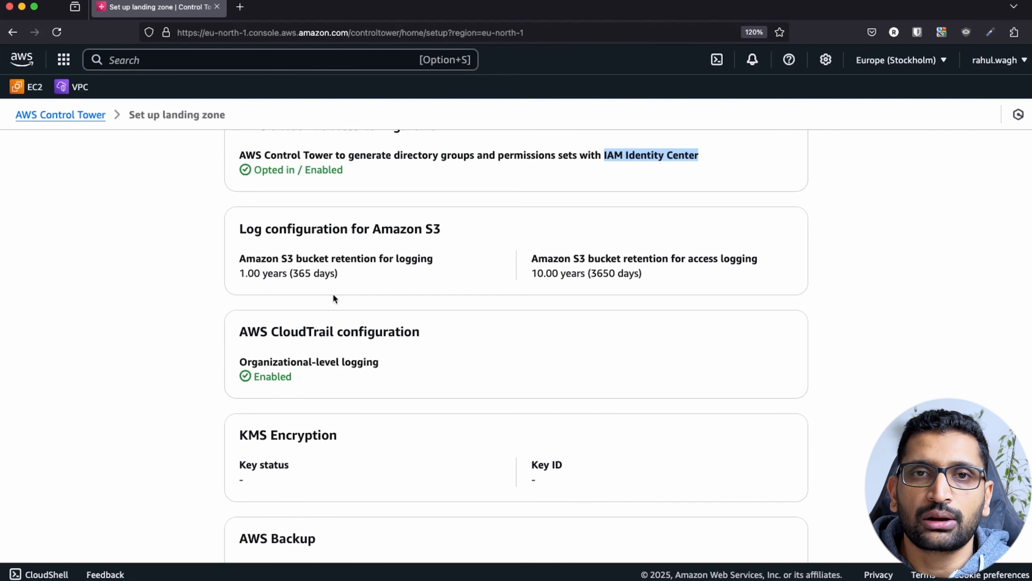
{"action": "scroll", "coordinate": [334, 296], "scroll_direction": "down", "scroll_amount": 5}
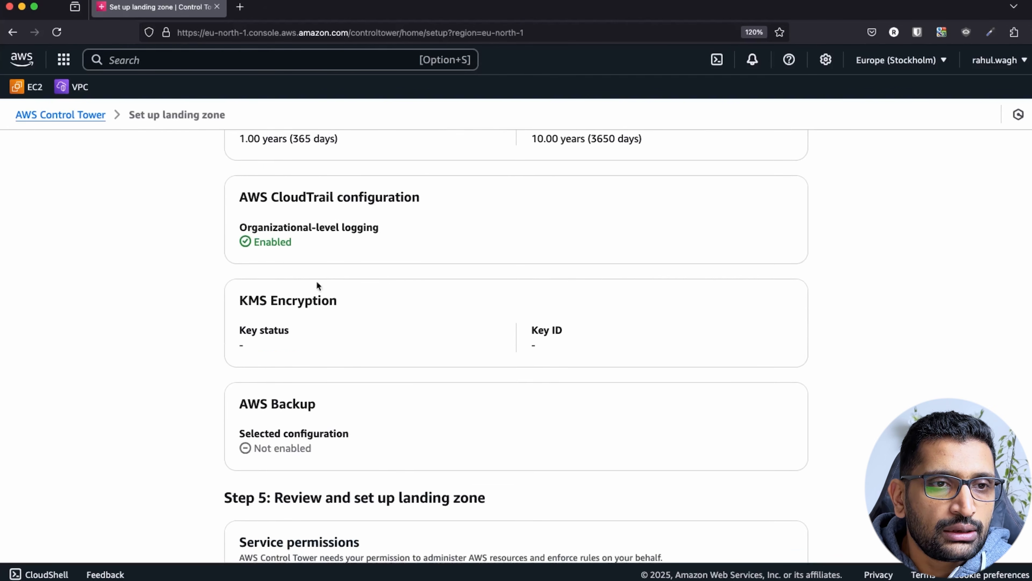
{"action": "triple_click", "coordinate": [302, 198]}
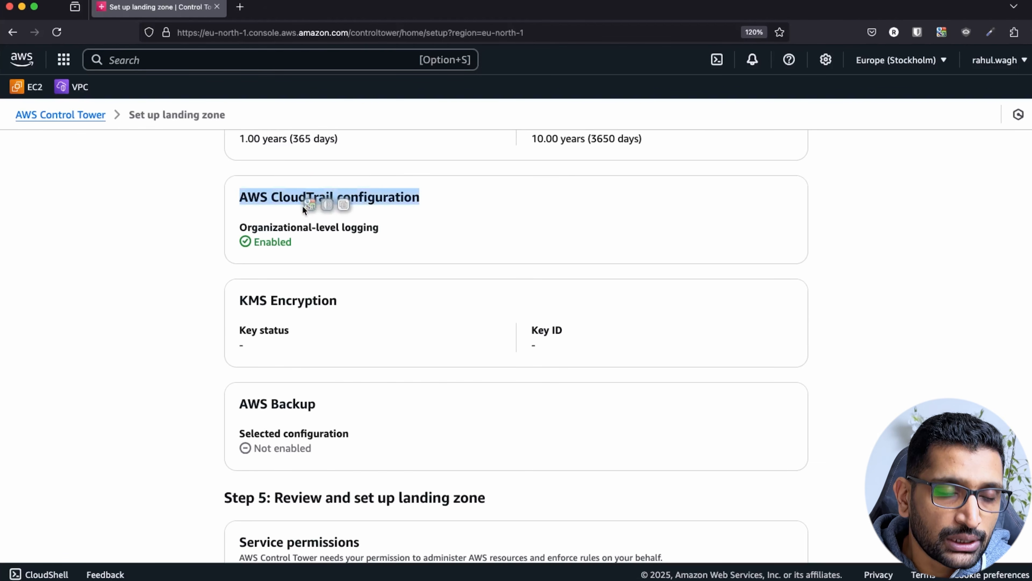
{"action": "scroll", "coordinate": [334, 343], "scroll_direction": "down", "scroll_amount": 6}
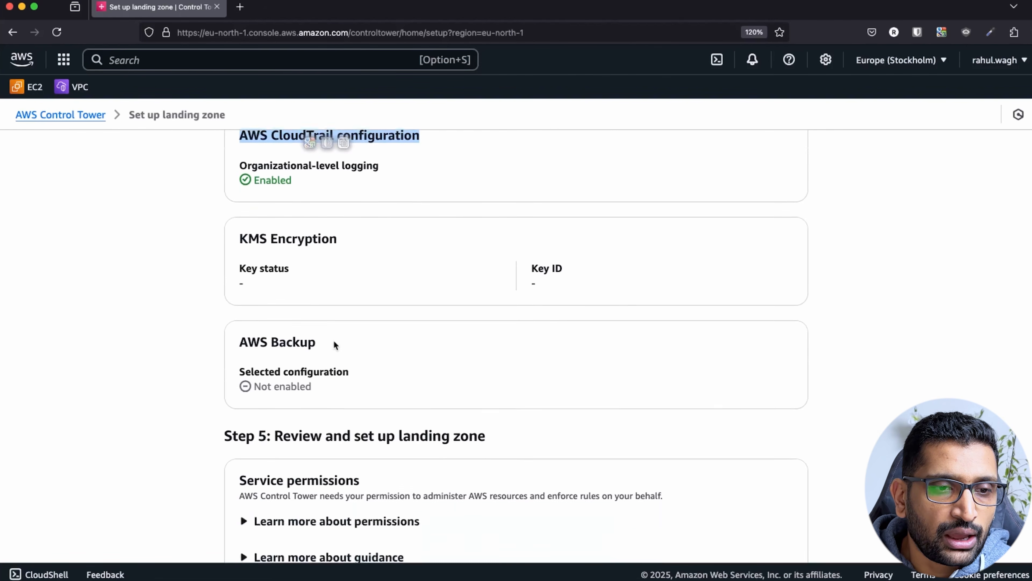
{"action": "scroll", "coordinate": [334, 340], "scroll_direction": "down", "scroll_amount": 1}
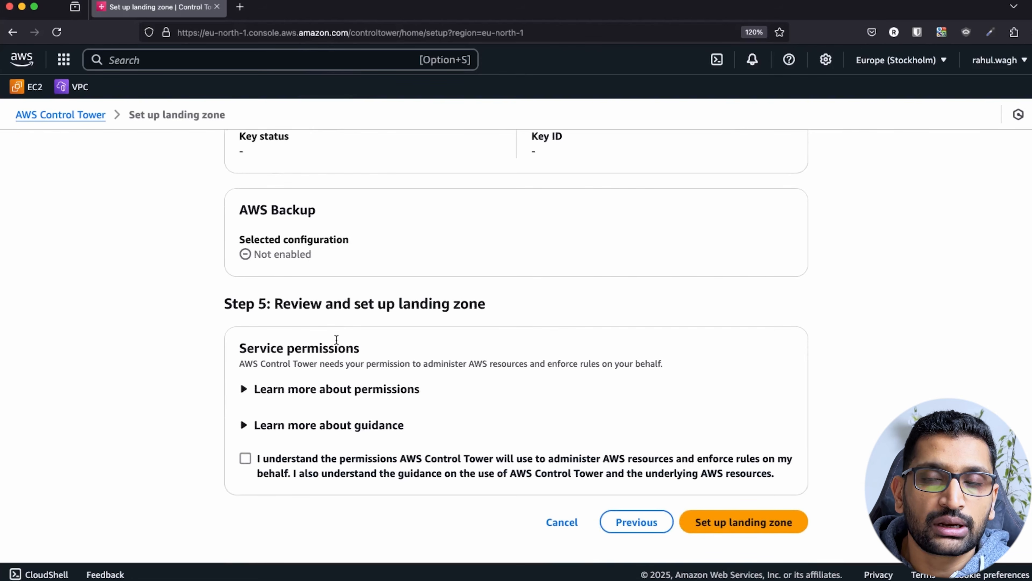
Step: Acknowledge the Control Tower service permissions and launch the landing zone setup
{"action": "left_click", "coordinate": [244, 459]}
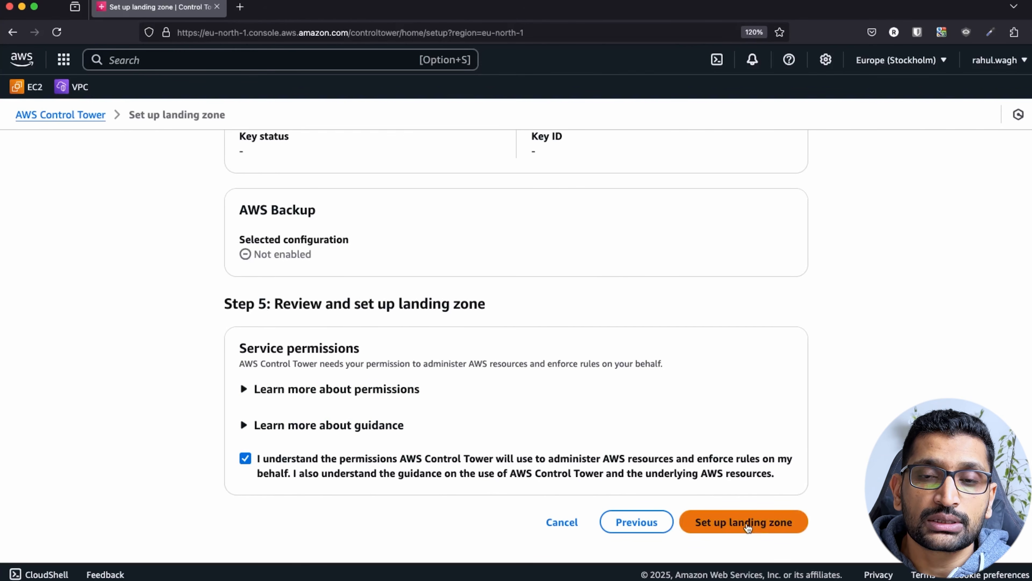
{"action": "left_click", "coordinate": [748, 524]}
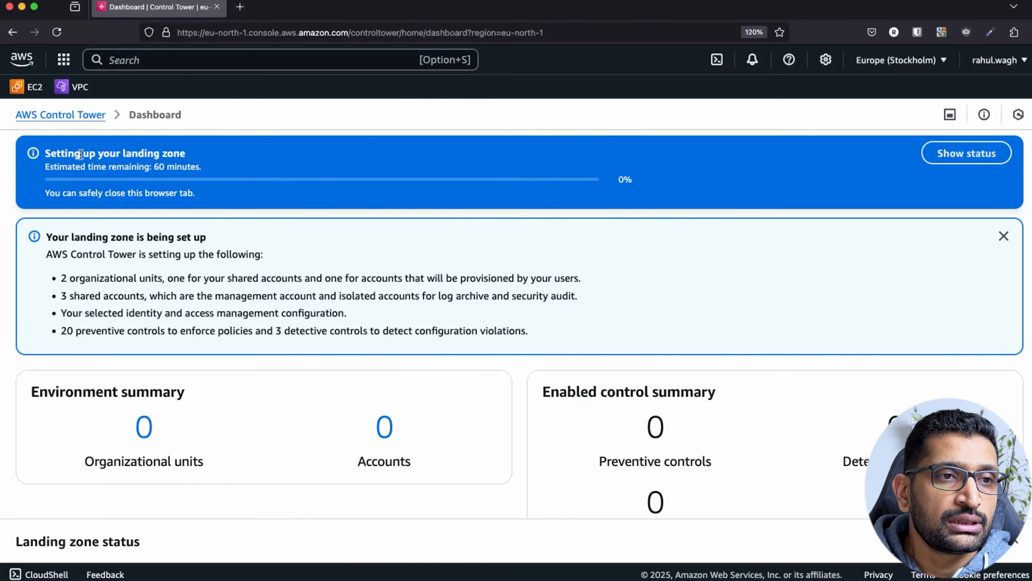
Step: Highlight the setup progress message and scroll through the Control Tower Dashboard
{"action": "left_click_drag", "start_coordinate": [45, 153], "coordinate": [203, 173]}
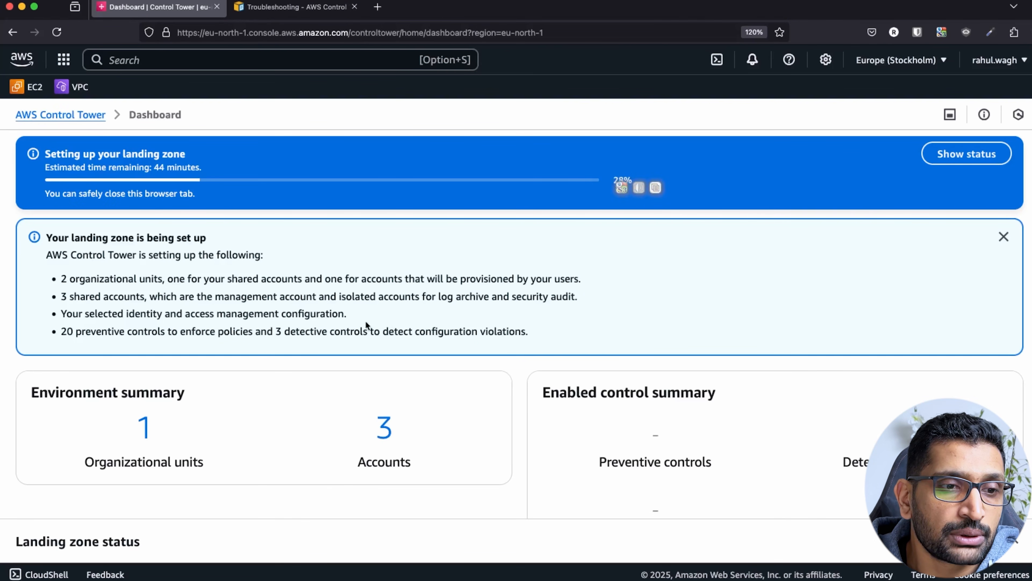
{"action": "scroll", "coordinate": [363, 321], "scroll_direction": "down", "scroll_amount": 4}
{"action": "scroll", "coordinate": [361, 321], "scroll_direction": "up", "scroll_amount": 1}
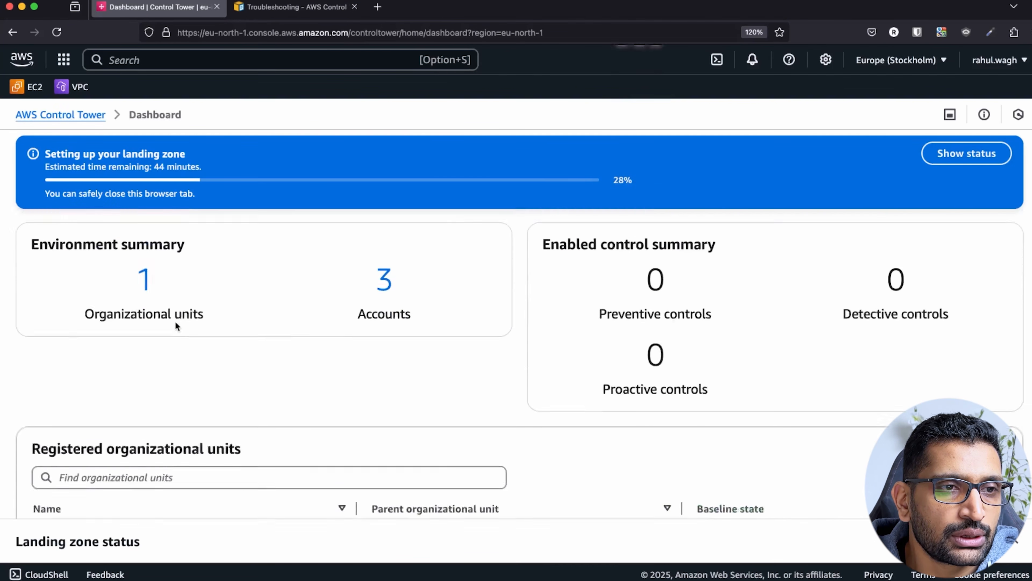
{"action": "scroll", "coordinate": [175, 321], "scroll_direction": "up", "scroll_amount": 1}
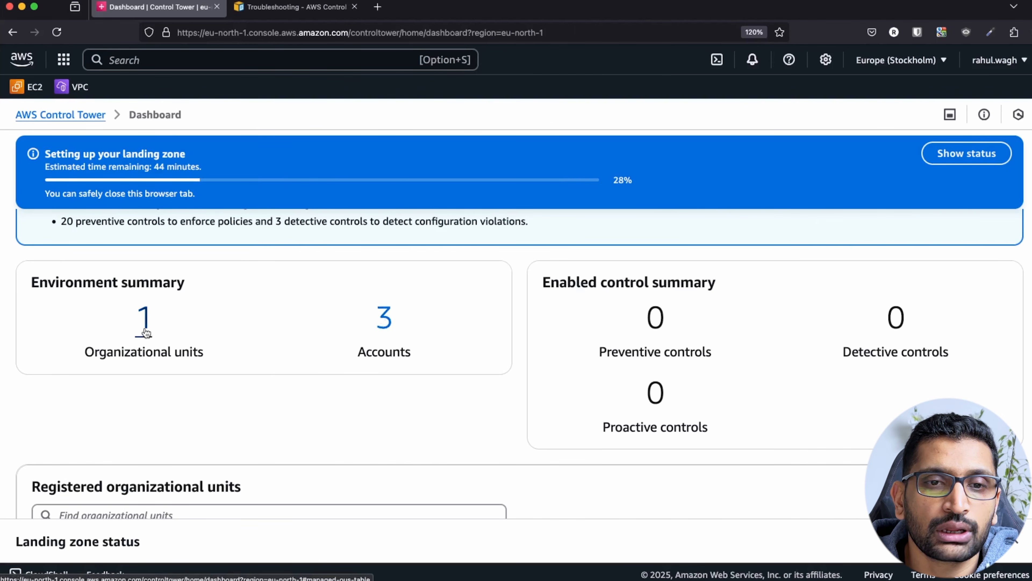
{"action": "scroll", "coordinate": [320, 354], "scroll_direction": "down", "scroll_amount": 8}
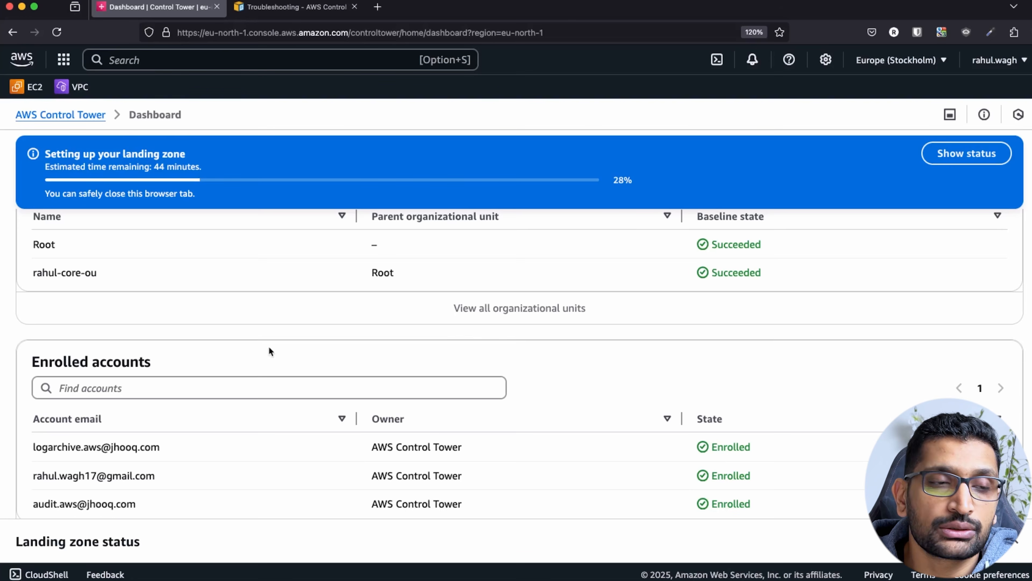
{"action": "scroll", "coordinate": [268, 348], "scroll_direction": "up", "scroll_amount": 1}
Step: Highlight the core OU name, the log archive enrolled account and the 28% progress figure
{"action": "double_click", "coordinate": [72, 311]}
{"action": "triple_click", "coordinate": [73, 311]}
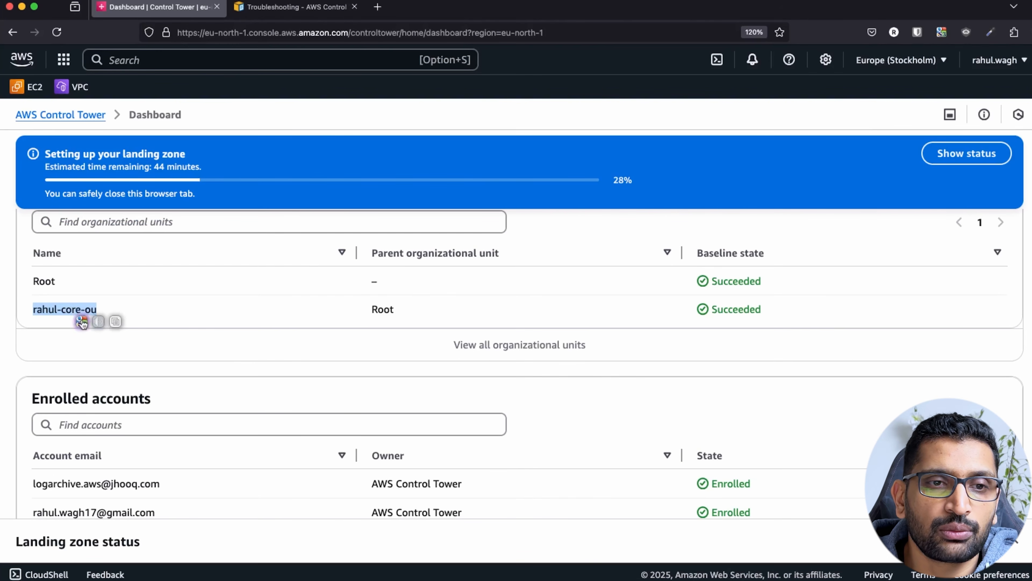
{"action": "scroll", "coordinate": [216, 378], "scroll_direction": "down", "scroll_amount": 3}
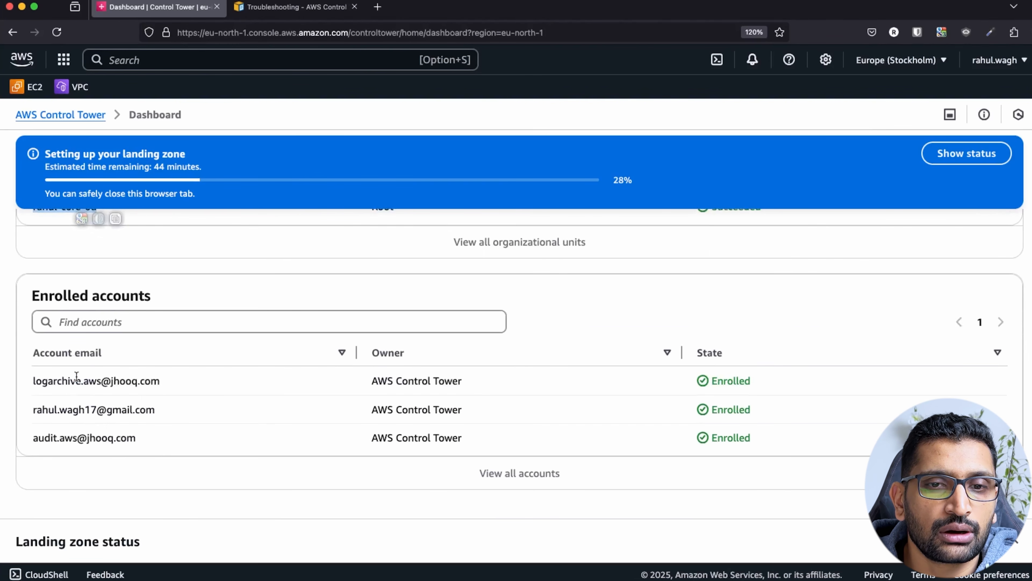
{"action": "triple_click", "coordinate": [76, 375]}
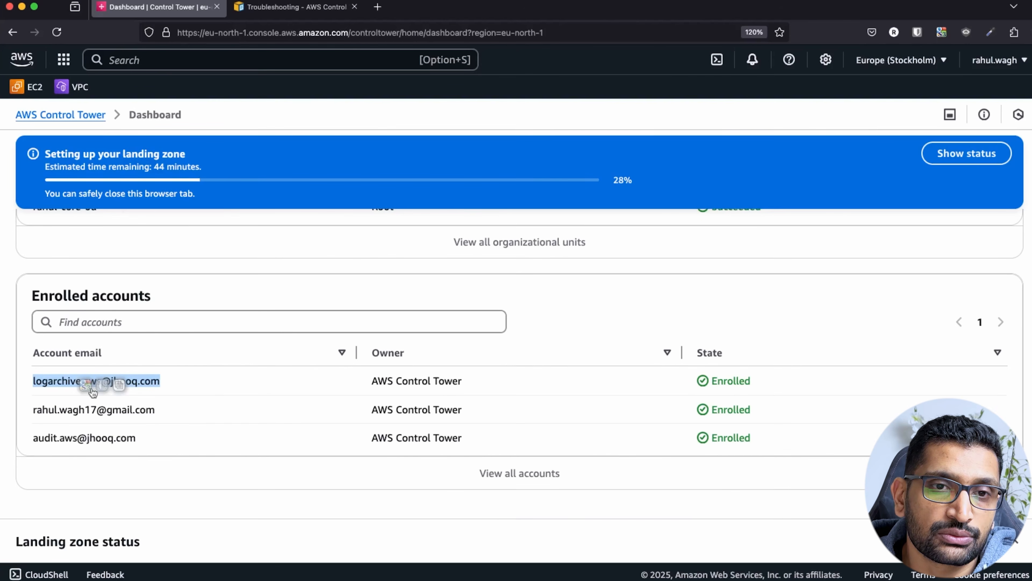
{"action": "scroll", "coordinate": [295, 350], "scroll_direction": "up", "scroll_amount": 5}
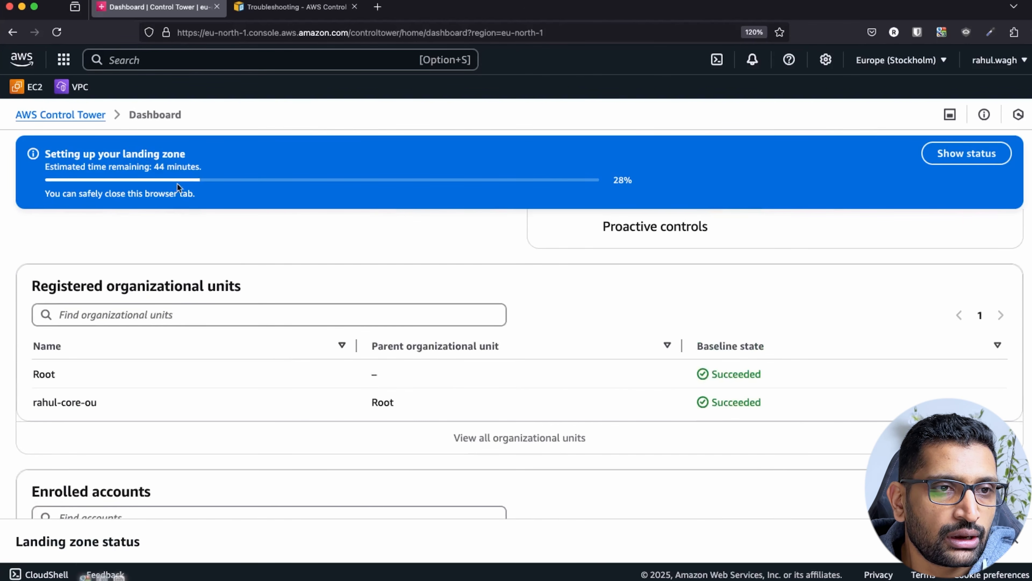
{"action": "double_click", "coordinate": [623, 180]}
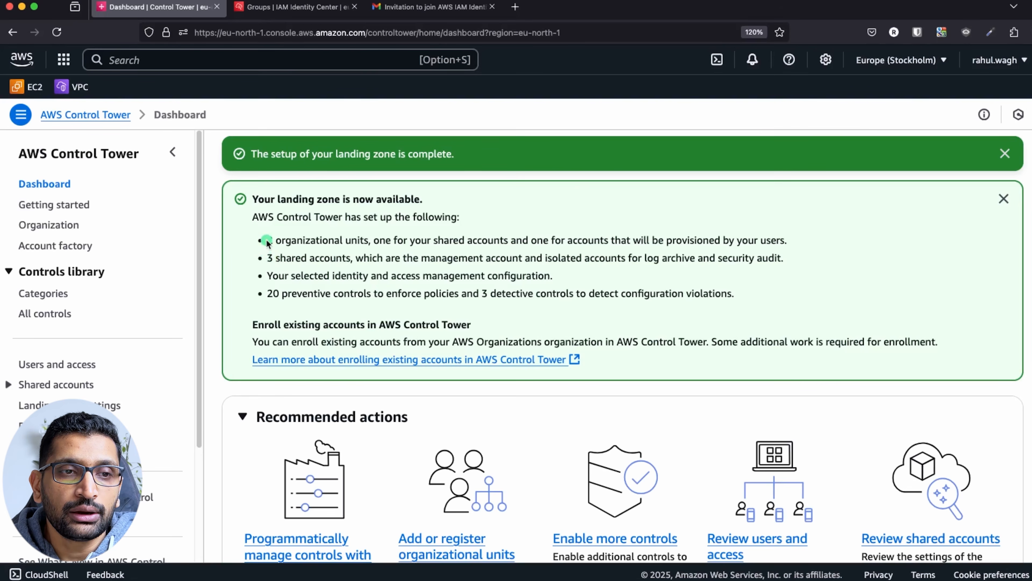
Step: Highlight the summary bullets on 3 shared accounts, identity management and preventive/detective controls, then scroll down
{"action": "left_click_drag", "start_coordinate": [391, 241], "coordinate": [398, 262]}
{"action": "left_click", "coordinate": [250, 244]}
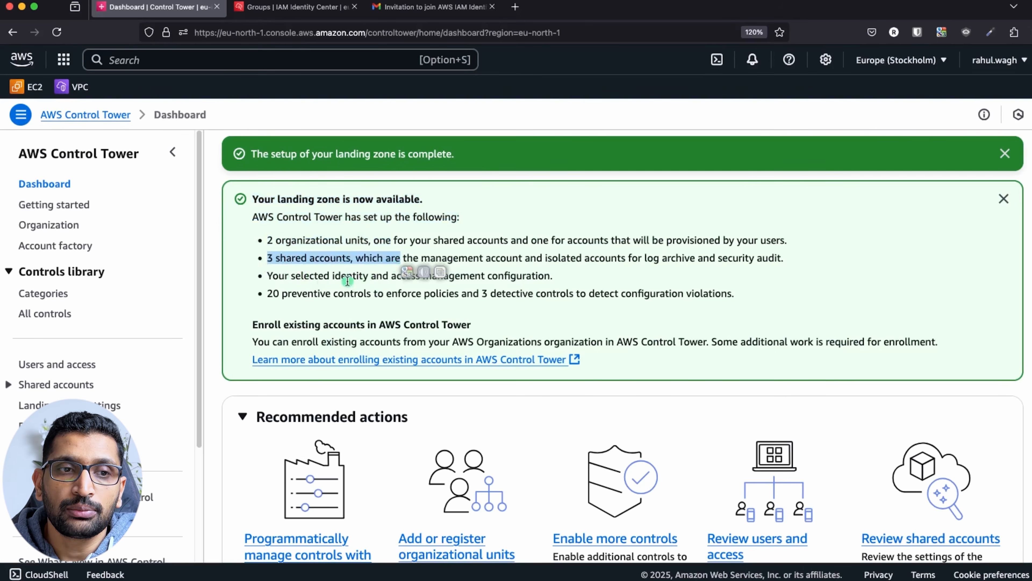
{"action": "triple_click", "coordinate": [341, 276]}
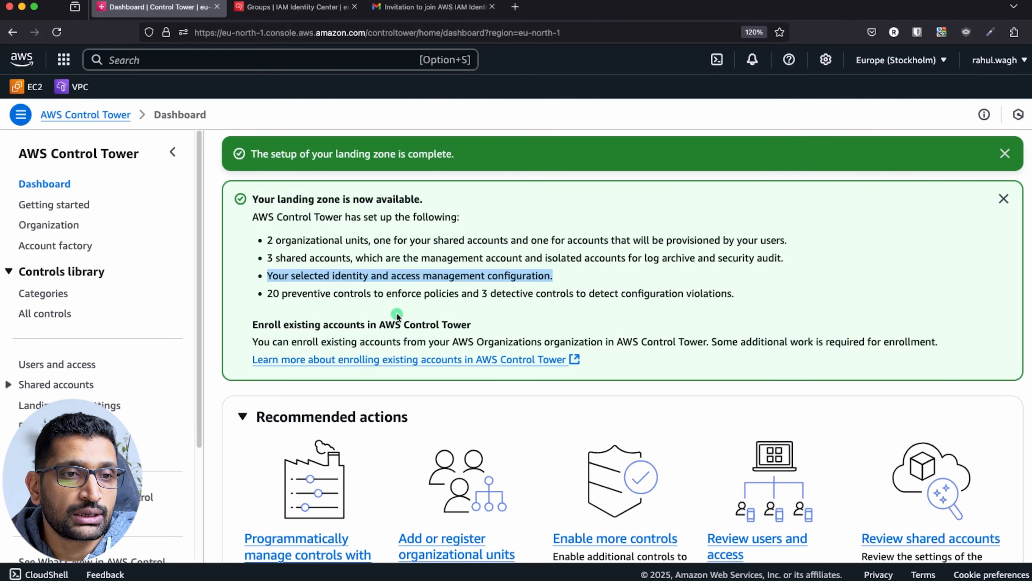
{"action": "triple_click", "coordinate": [392, 293]}
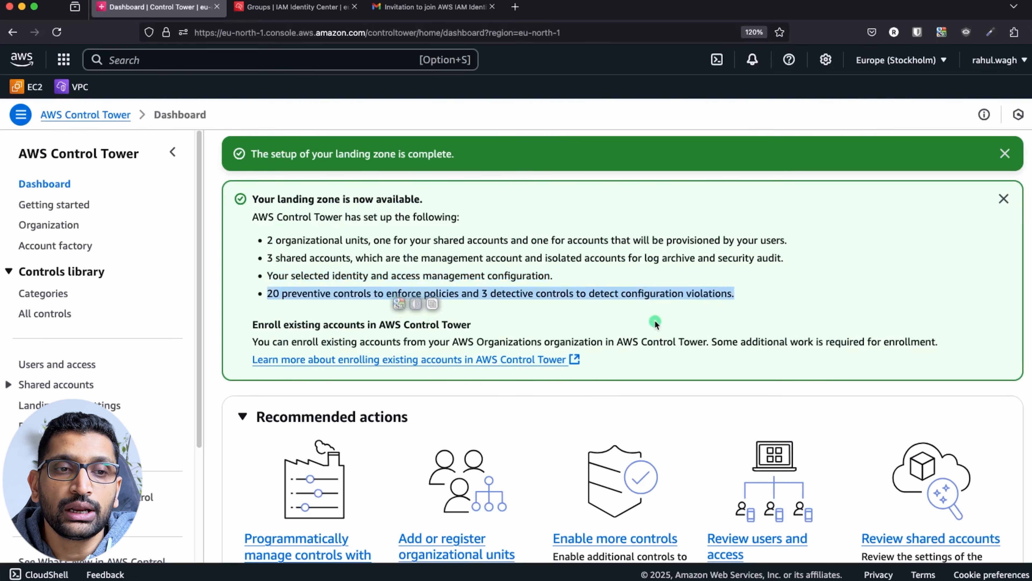
{"action": "scroll", "coordinate": [625, 319], "scroll_direction": "down", "scroll_amount": 1}
{"action": "scroll", "coordinate": [625, 319], "scroll_direction": "down", "scroll_amount": 10}
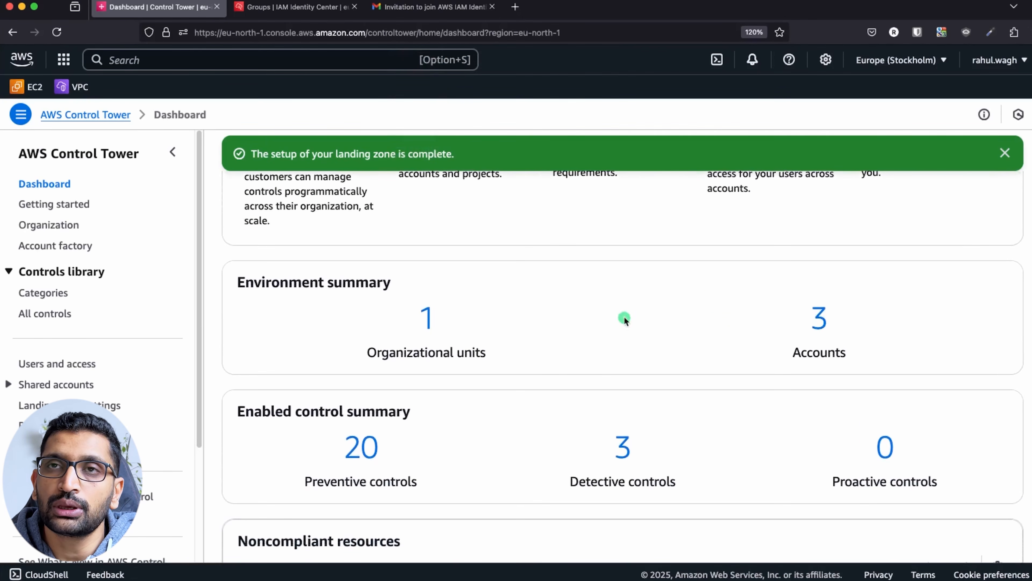
{"action": "double_click", "coordinate": [408, 320]}
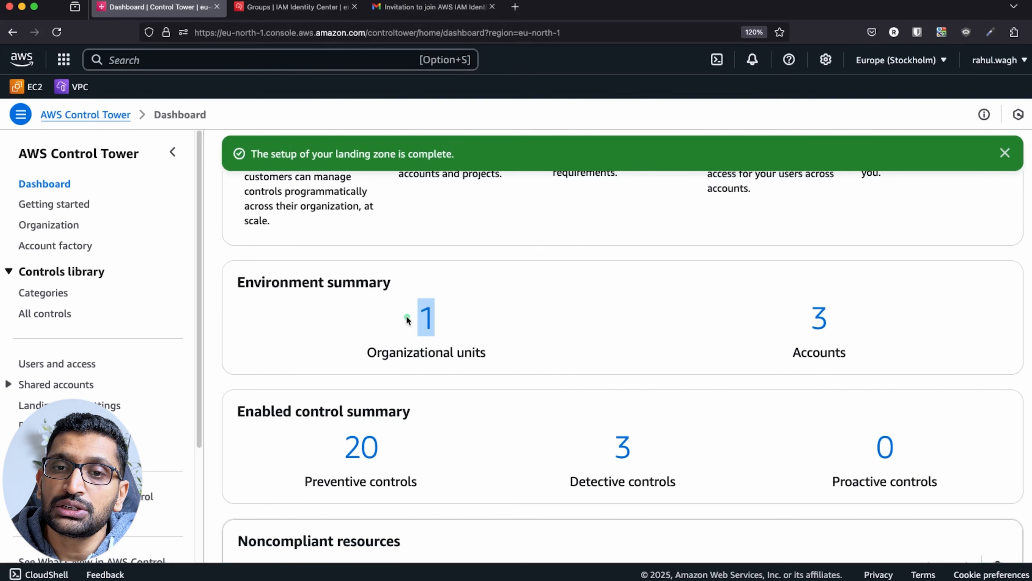
{"action": "left_click", "coordinate": [524, 317]}
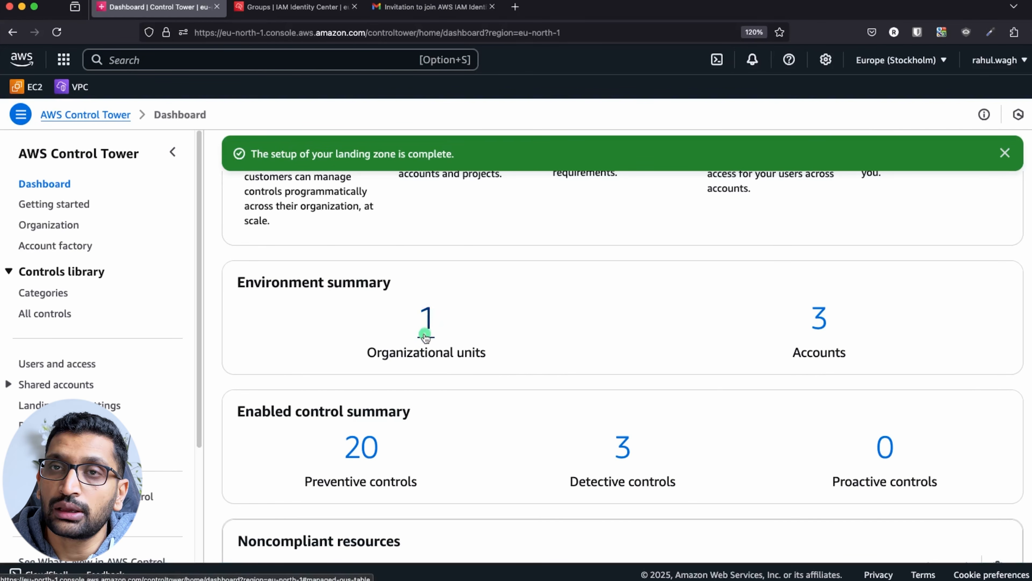
{"action": "left_click", "coordinate": [426, 321], "text": "super"}
{"action": "left_click", "coordinate": [276, 9]}
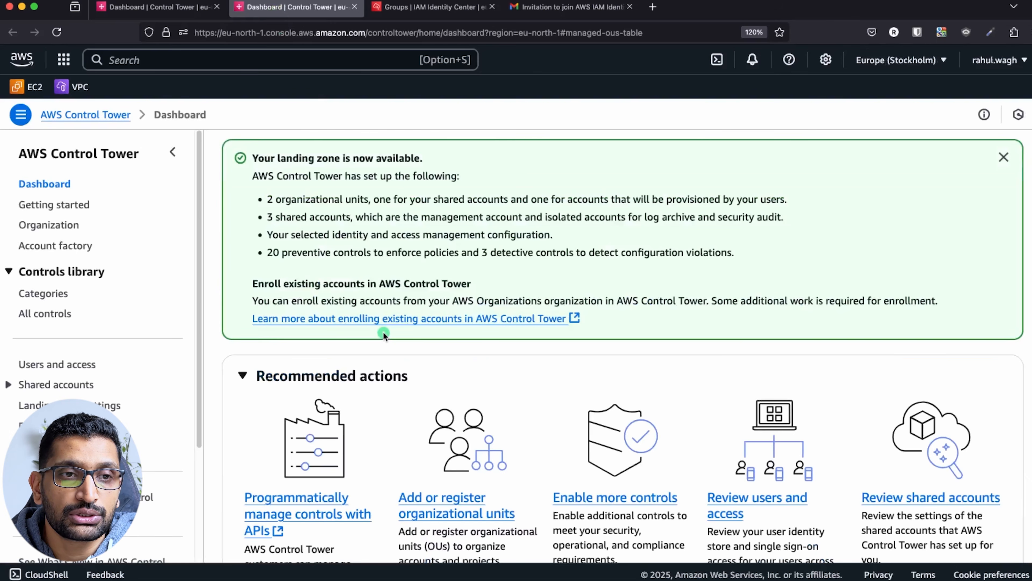
{"action": "scroll", "coordinate": [384, 334], "scroll_direction": "down", "scroll_amount": 12}
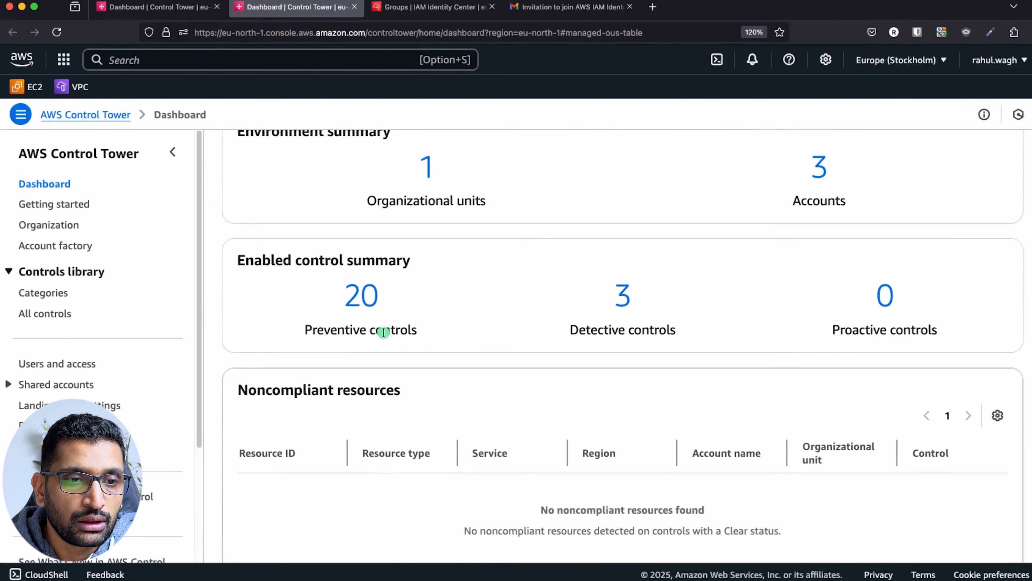
{"action": "scroll", "coordinate": [383, 332], "scroll_direction": "up", "scroll_amount": 5}
{"action": "left_click", "coordinate": [179, 8]}
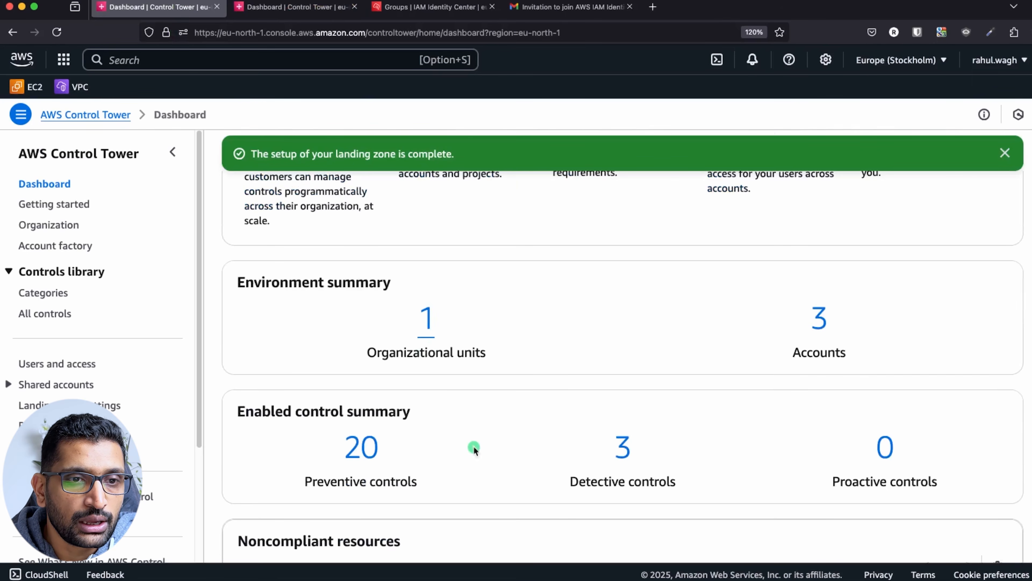
{"action": "left_click", "coordinate": [292, 8]}
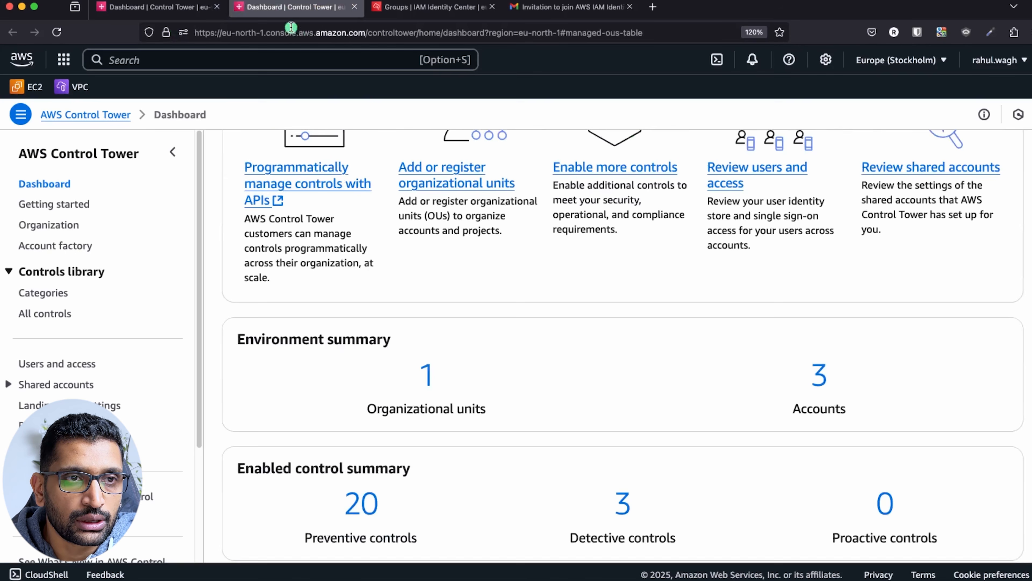
{"action": "scroll", "coordinate": [427, 376], "scroll_direction": "down", "scroll_amount": 10}
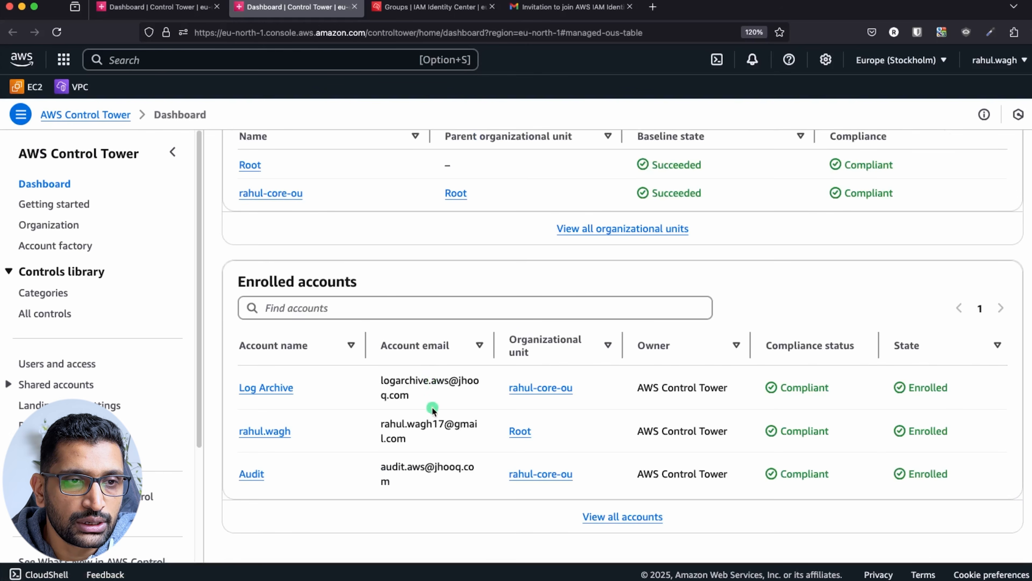
{"action": "scroll", "coordinate": [329, 249], "scroll_direction": "up", "scroll_amount": 3}
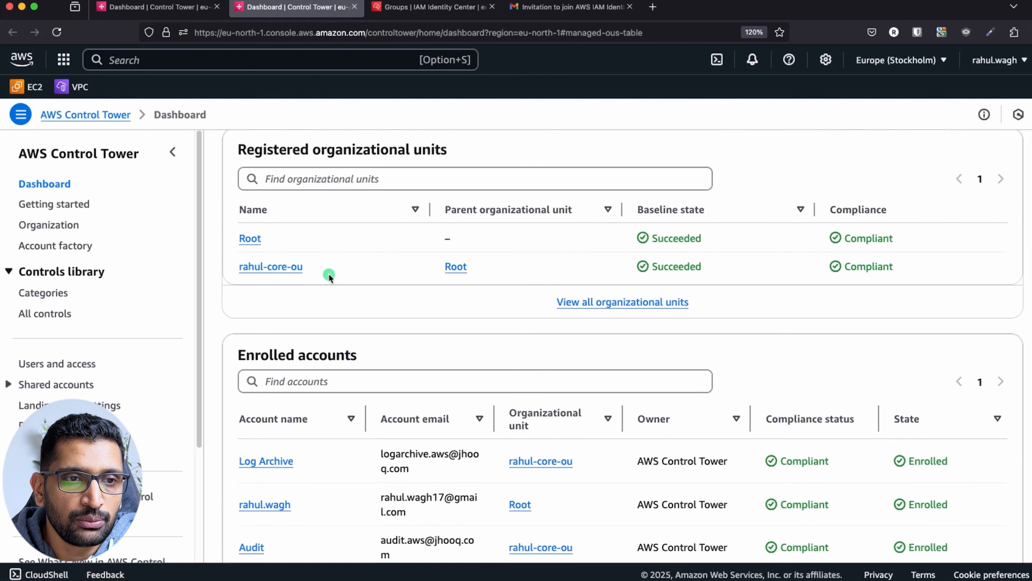
{"action": "left_click_drag", "start_coordinate": [328, 274], "coordinate": [242, 267]}
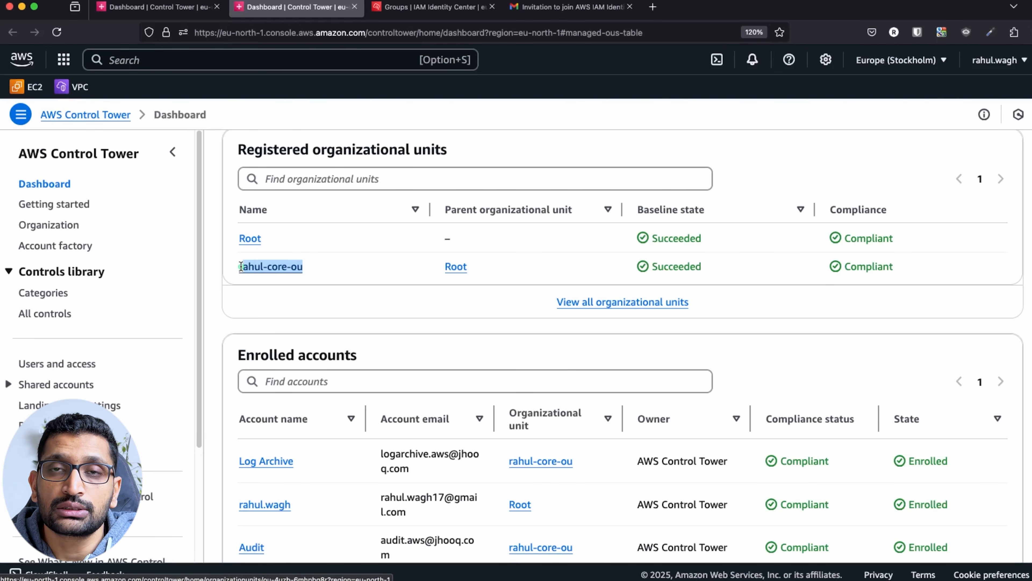
{"action": "left_click_drag", "start_coordinate": [241, 267], "coordinate": [238, 266]}
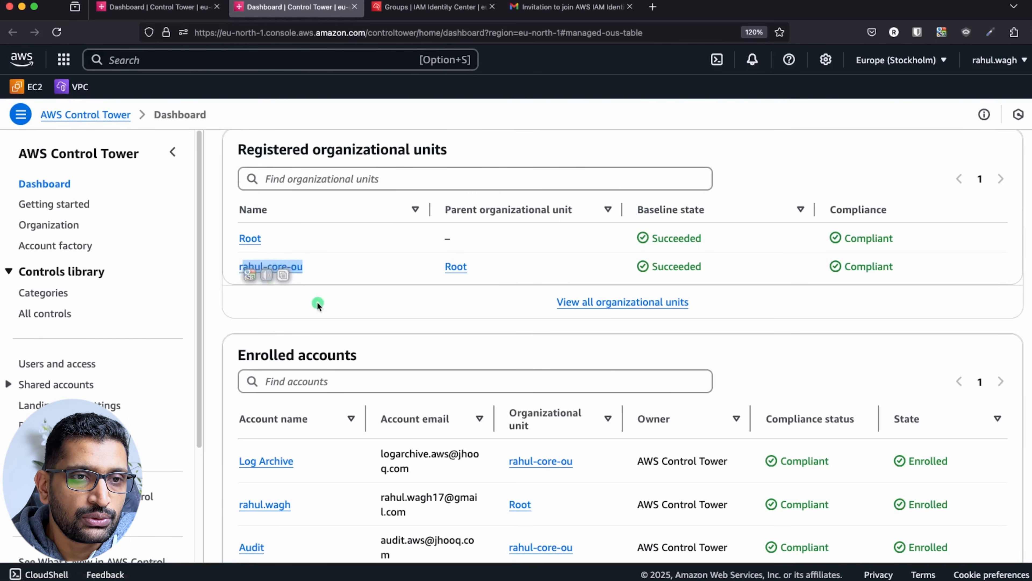
{"action": "scroll", "coordinate": [318, 303], "scroll_direction": "up", "scroll_amount": 10}
{"action": "scroll", "coordinate": [318, 304], "scroll_direction": "up", "scroll_amount": 5}
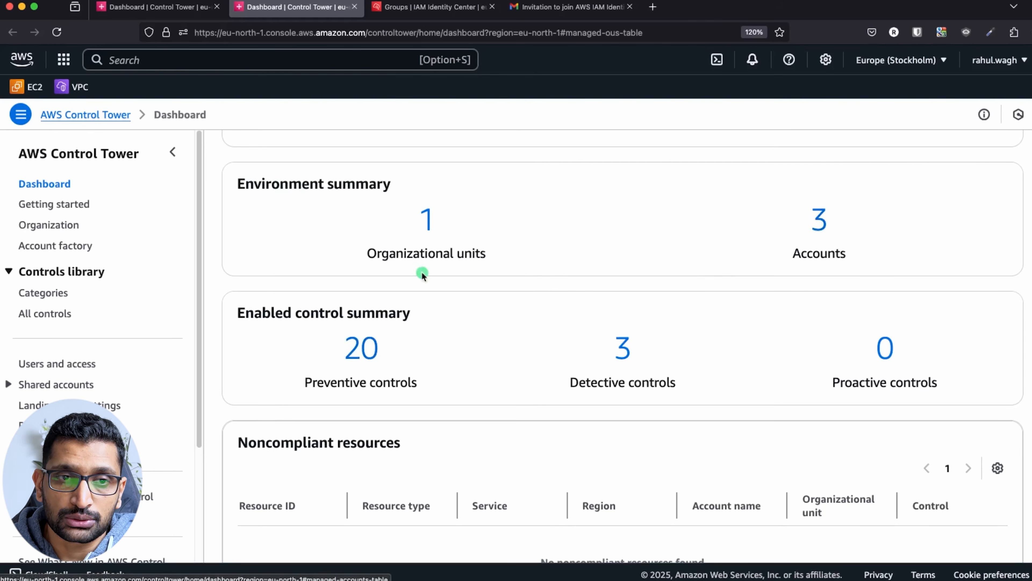
{"action": "left_click", "coordinate": [821, 230]}
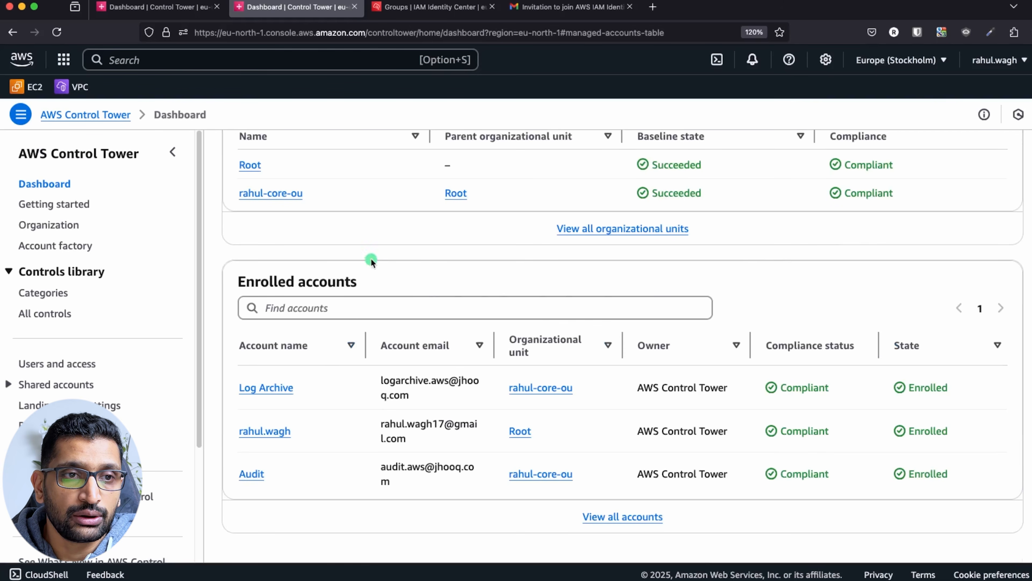
{"action": "left_click_drag", "start_coordinate": [232, 389], "coordinate": [348, 393]}
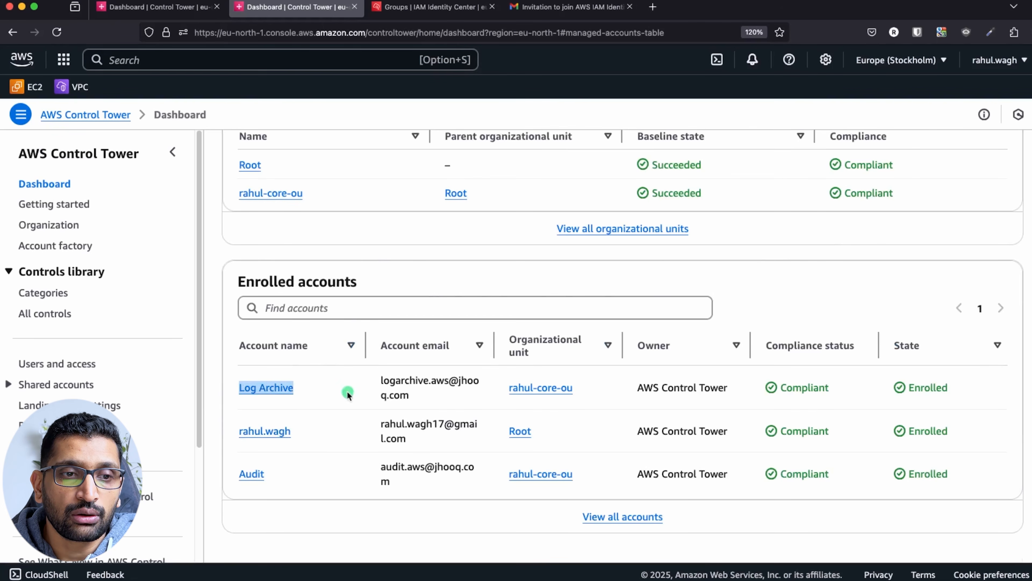
{"action": "left_click_drag", "start_coordinate": [230, 431], "coordinate": [758, 441]}
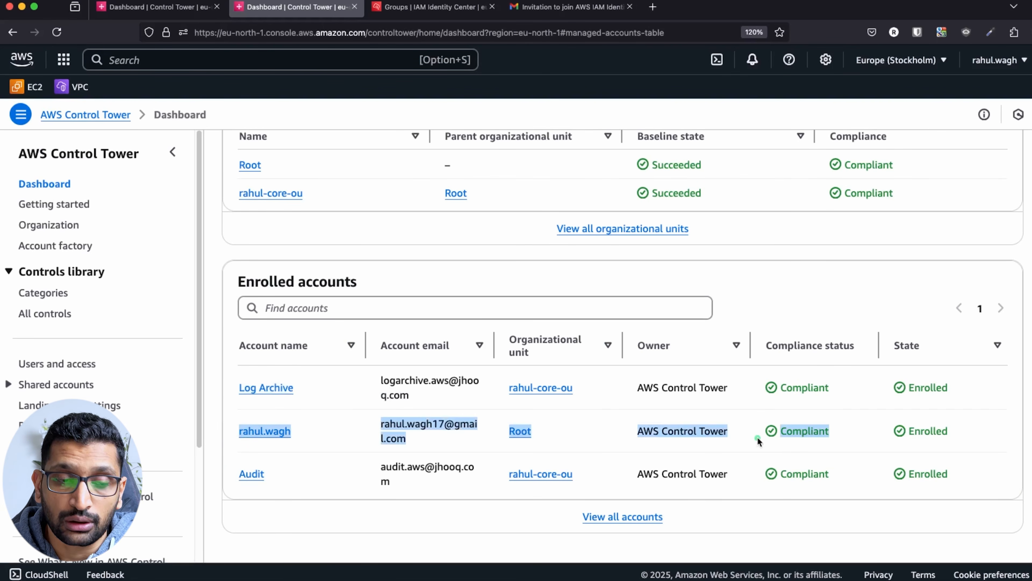
{"action": "left_click_drag", "start_coordinate": [268, 477], "coordinate": [240, 473]}
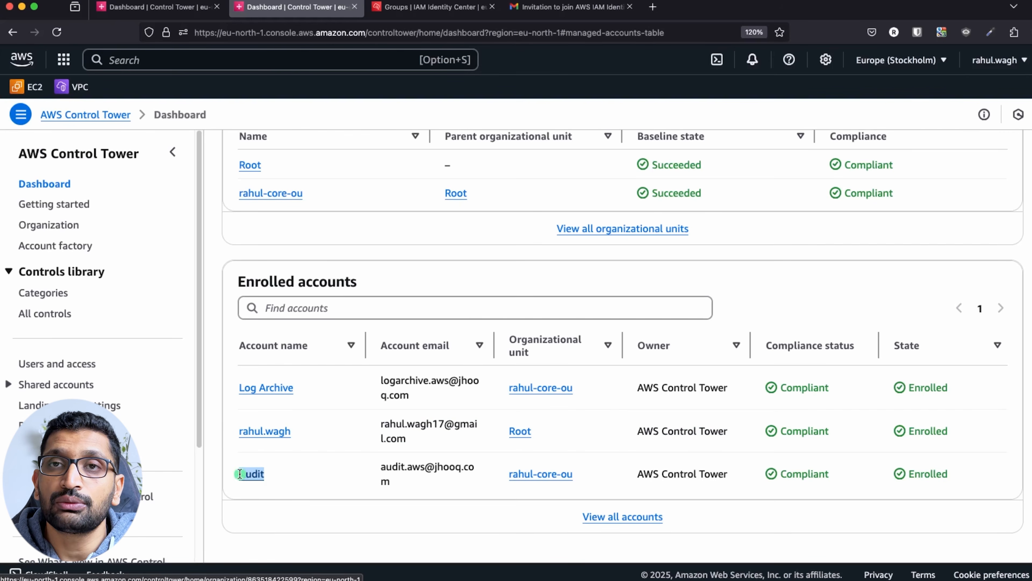
{"action": "left_click", "coordinate": [358, 463]}
{"action": "scroll", "coordinate": [359, 464], "scroll_direction": "up", "scroll_amount": 8}
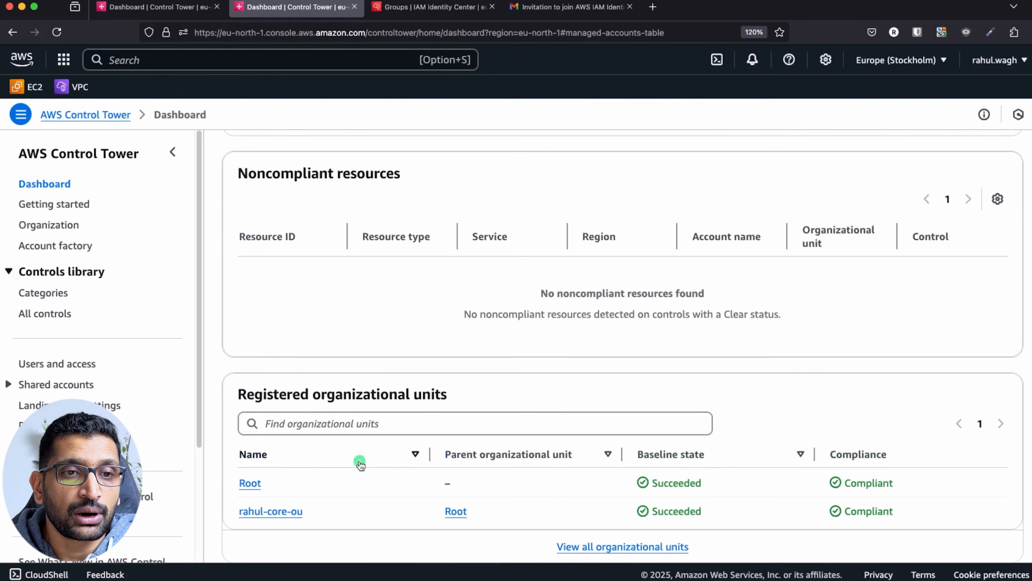
{"action": "scroll", "coordinate": [360, 463], "scroll_direction": "up", "scroll_amount": 5}
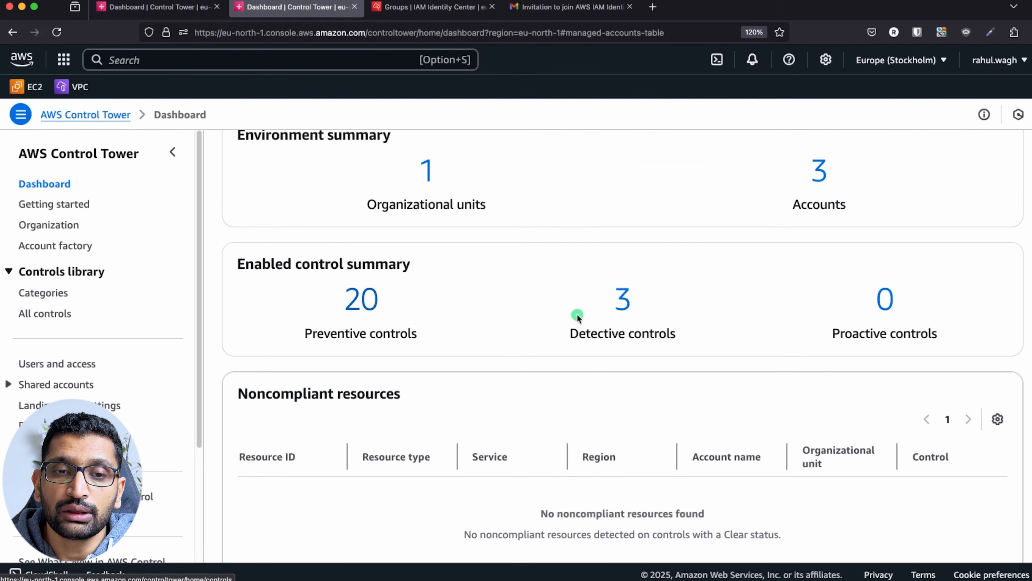
Step: Open the Controls library from the 20 Preventive controls link and scroll its 539 controls
{"action": "left_click", "coordinate": [371, 315]}
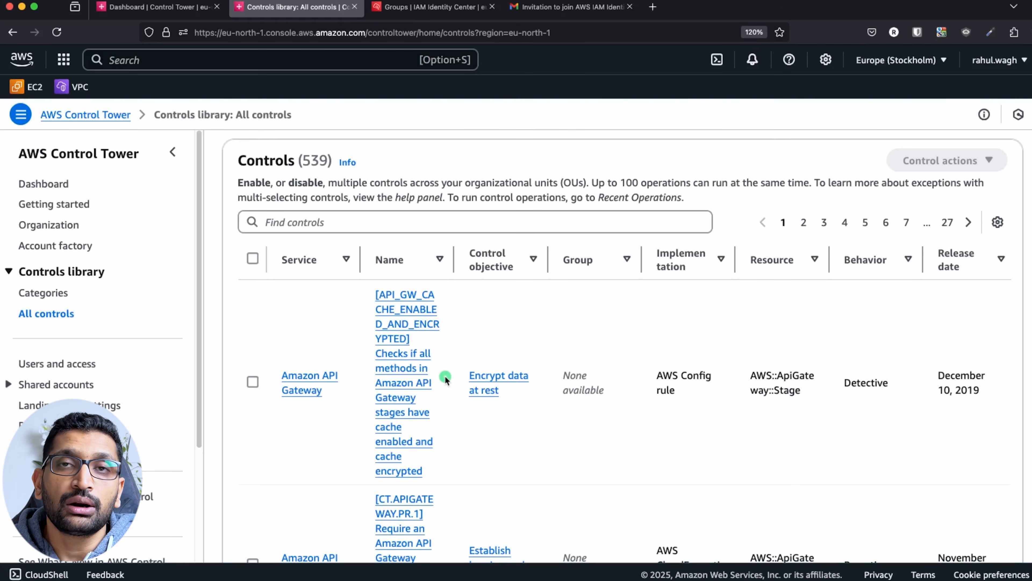
{"action": "scroll", "coordinate": [445, 376], "scroll_direction": "down", "scroll_amount": 5}
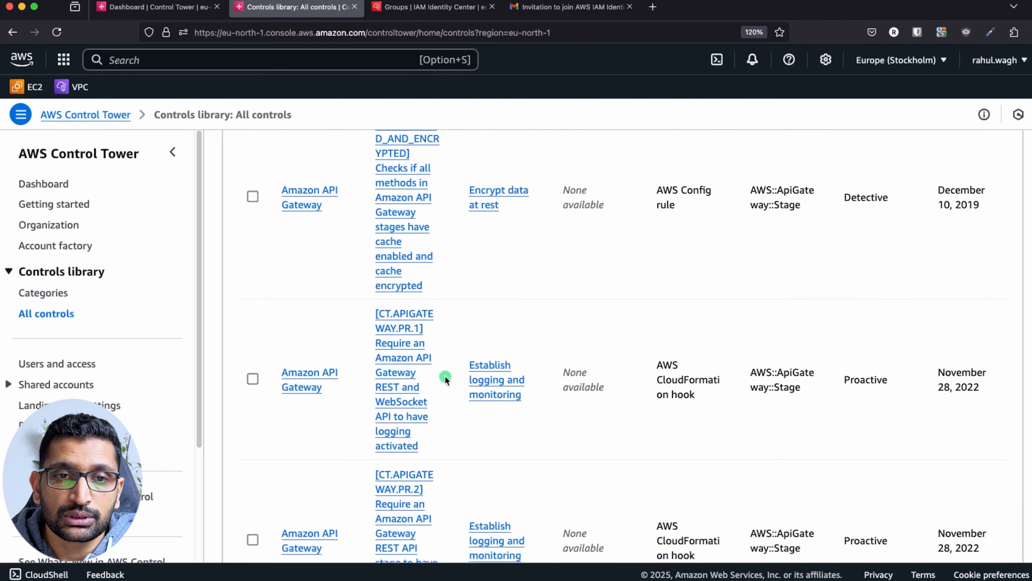
{"action": "scroll", "coordinate": [445, 376], "scroll_direction": "down", "scroll_amount": 10}
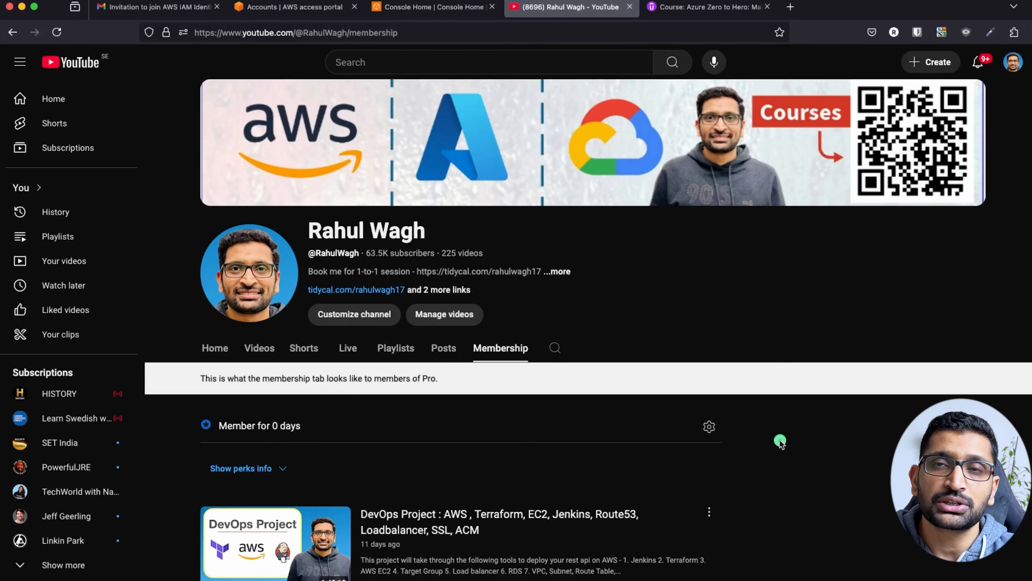
{"action": "scroll", "coordinate": [761, 443], "scroll_direction": "down", "scroll_amount": 3}
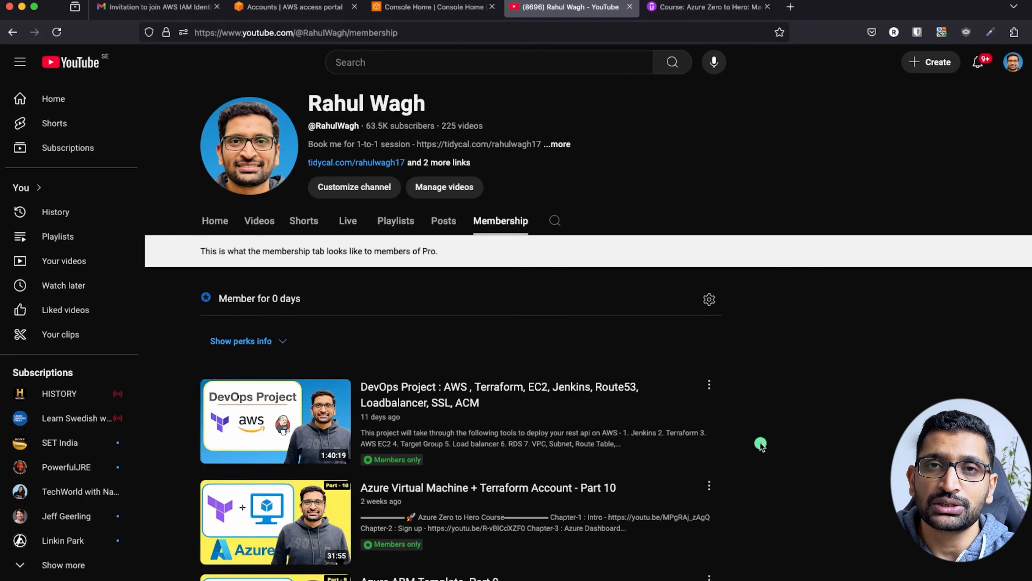
{"action": "scroll", "coordinate": [760, 444], "scroll_direction": "down", "scroll_amount": 10}
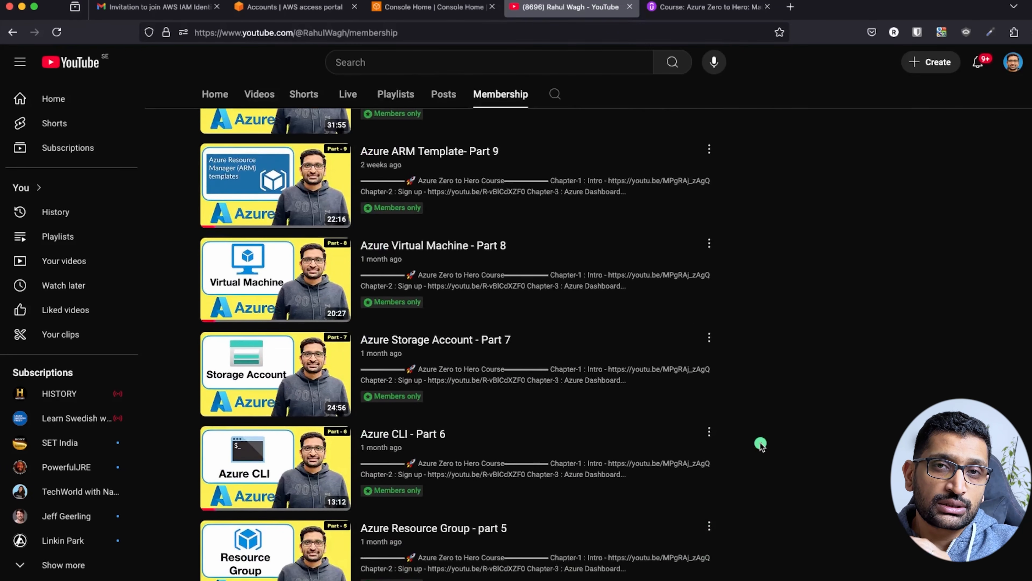
{"action": "scroll", "coordinate": [760, 443], "scroll_direction": "down", "scroll_amount": 12}
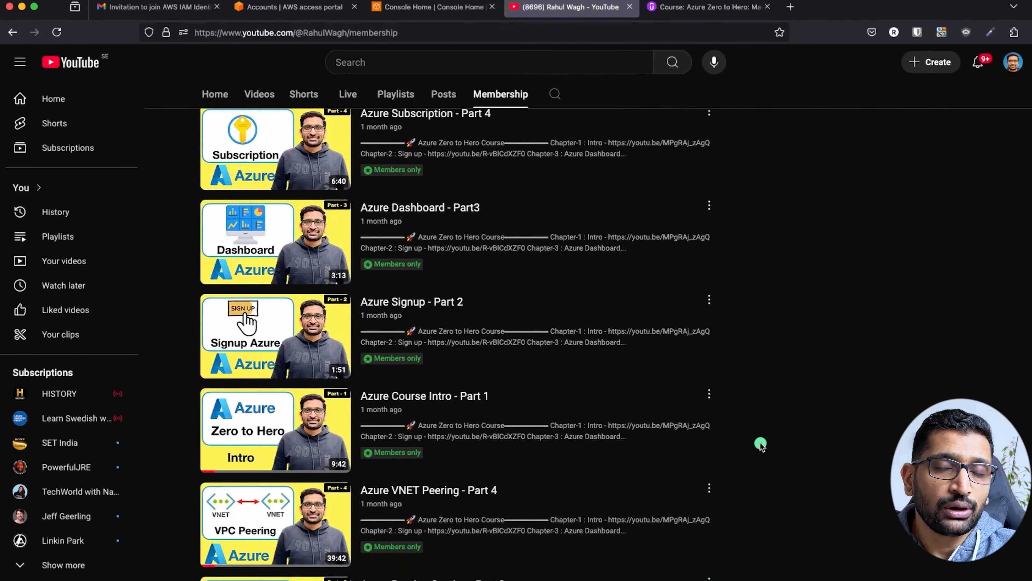
{"action": "scroll", "coordinate": [760, 443], "scroll_direction": "down", "scroll_amount": 1}
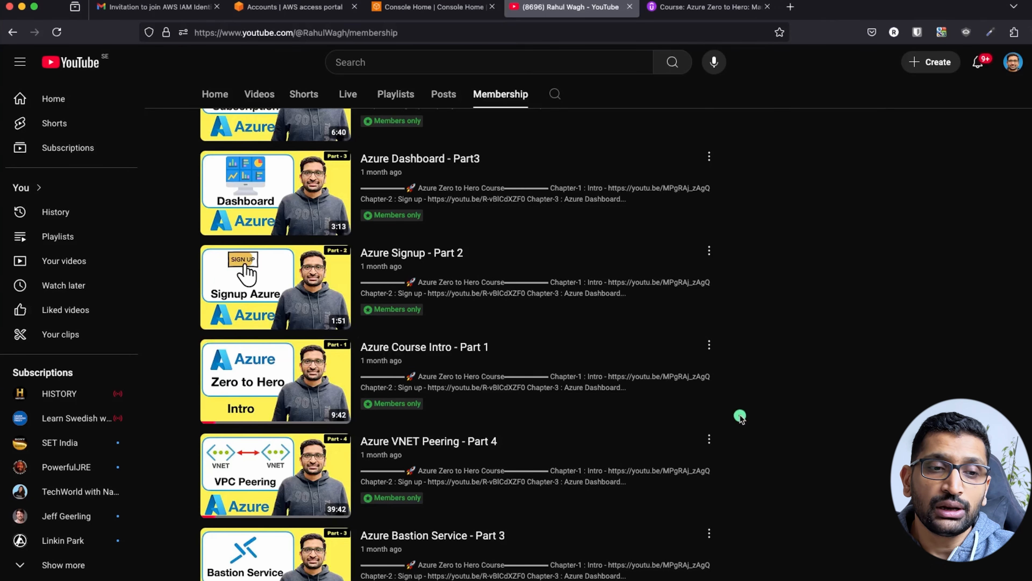
{"action": "scroll", "coordinate": [740, 417], "scroll_direction": "down", "scroll_amount": 6}
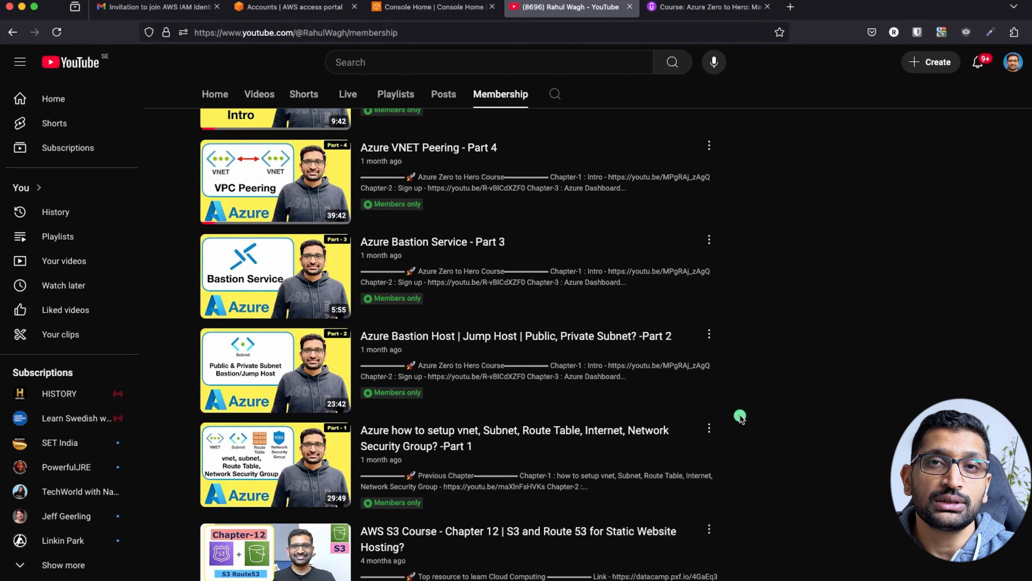
{"action": "scroll", "coordinate": [739, 417], "scroll_direction": "down", "scroll_amount": 2}
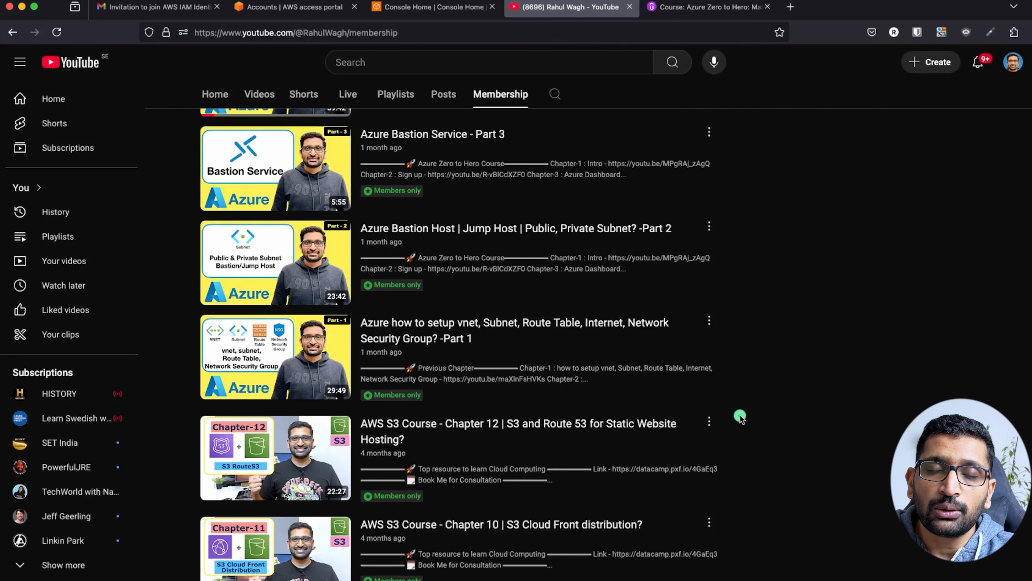
Step: Switch to the Udemy Azure Zero to Hero course tab
{"action": "left_click", "coordinate": [727, 8]}
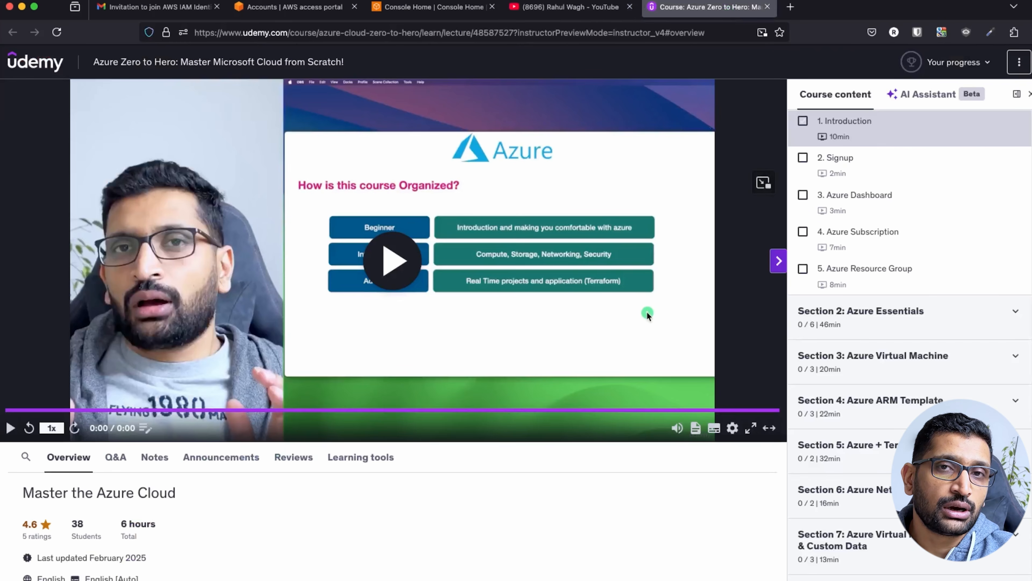
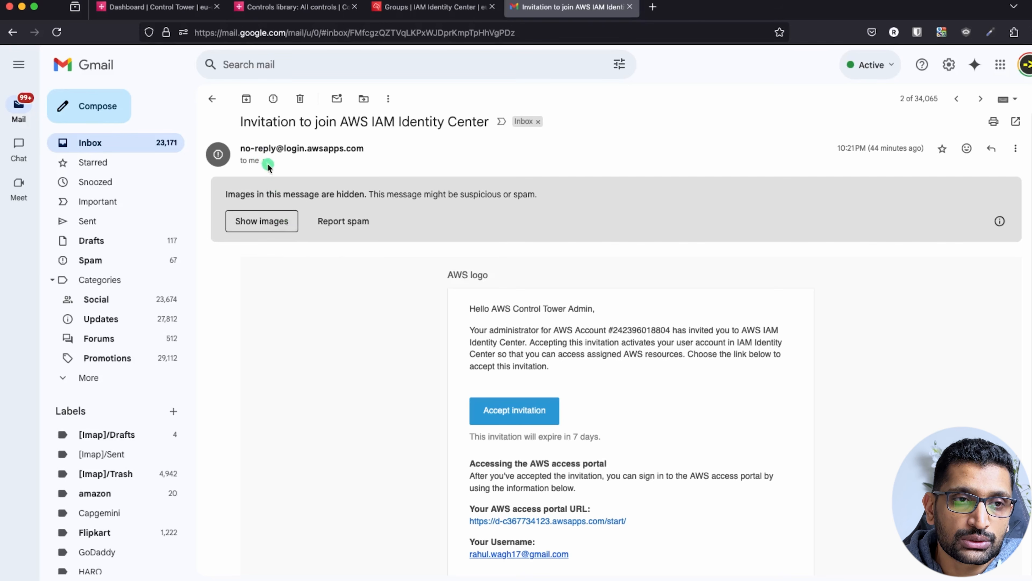
{"action": "left_click", "coordinate": [265, 161]}
{"action": "left_click_drag", "start_coordinate": [331, 194], "coordinate": [457, 200]}
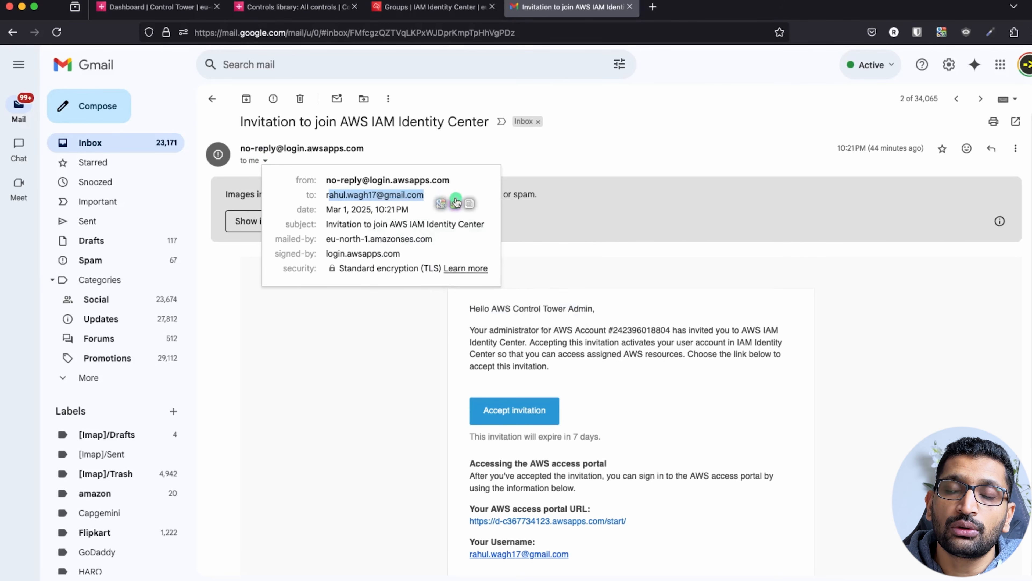
{"action": "left_click", "coordinate": [783, 340]}
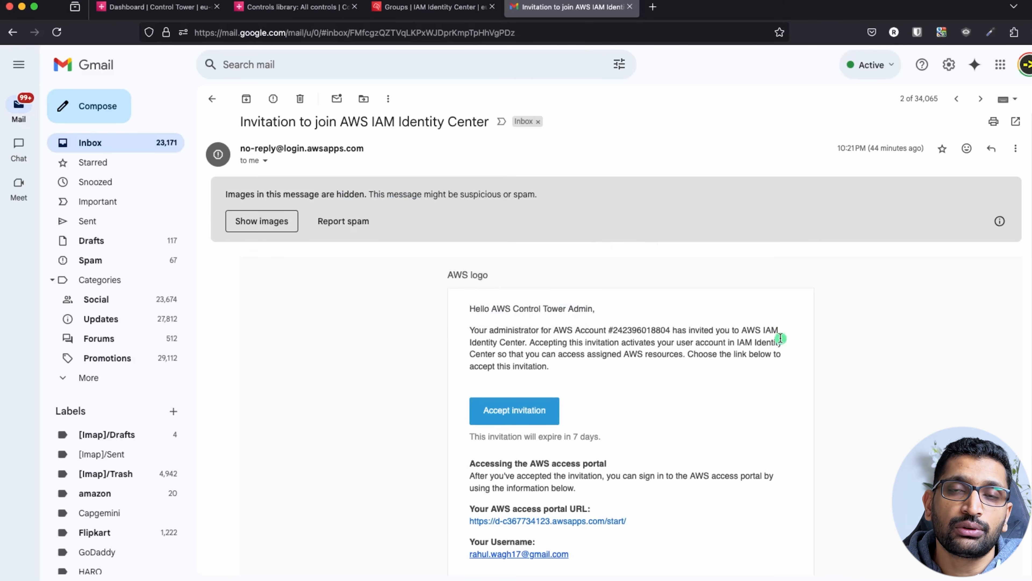
{"action": "scroll", "coordinate": [782, 340], "scroll_direction": "down", "scroll_amount": 2}
{"action": "scroll", "coordinate": [782, 341], "scroll_direction": "down", "scroll_amount": 5}
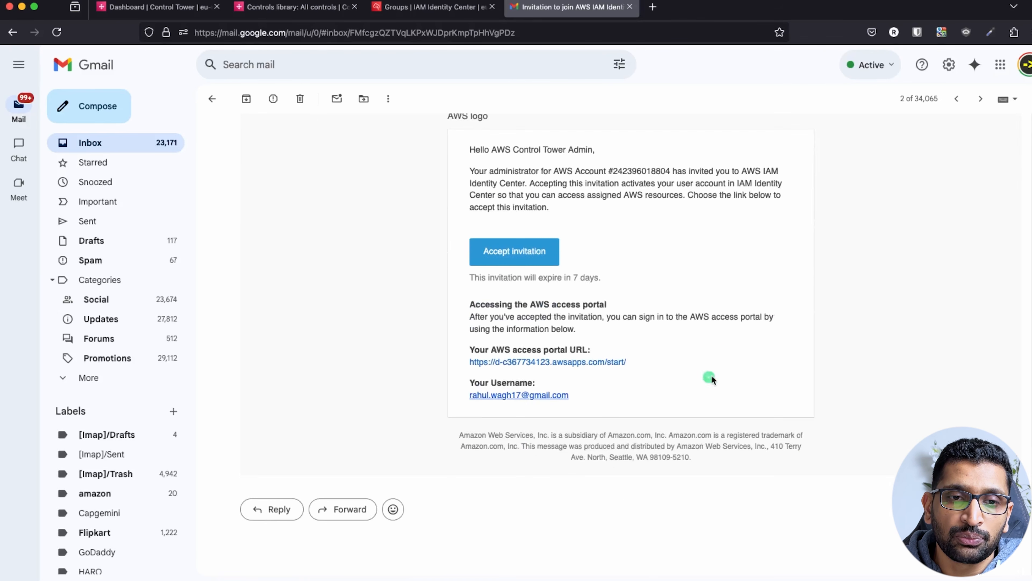
{"action": "left_click_drag", "start_coordinate": [627, 362], "coordinate": [452, 356]}
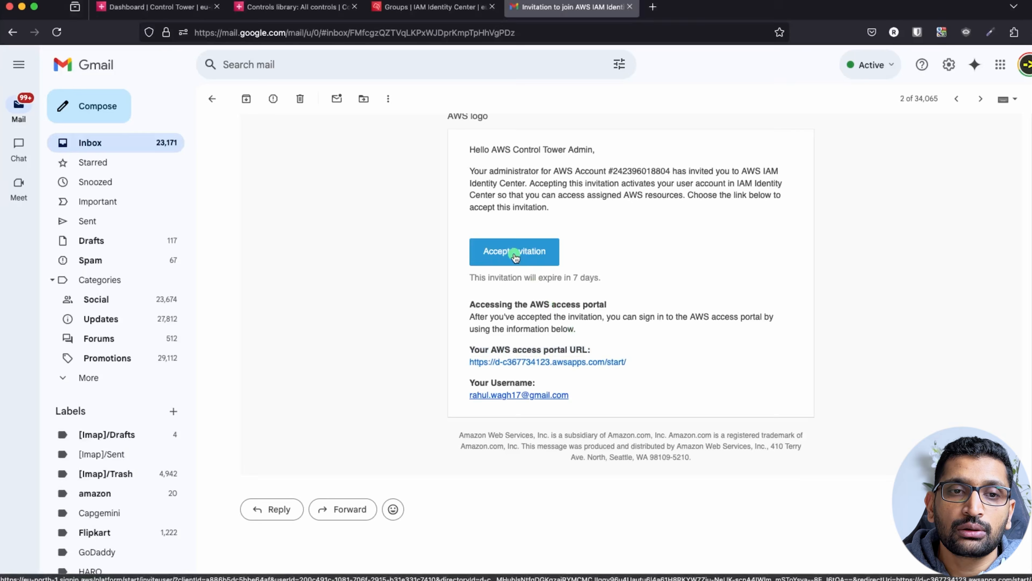
Step: Accept the IAM Identity Center invitation and set the invited user's new password, entering it twice
{"action": "left_click", "coordinate": [515, 254]}
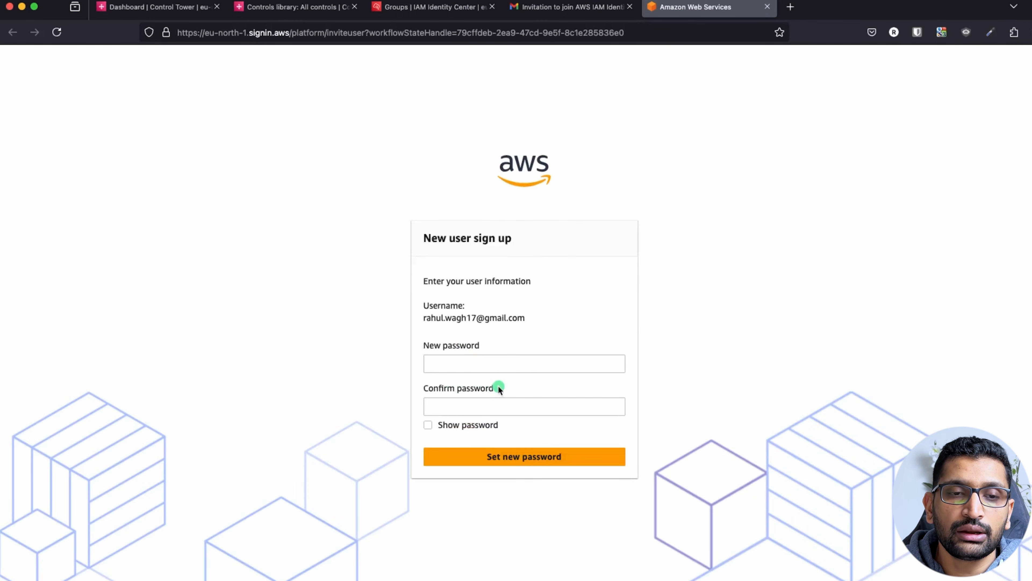
{"action": "left_click", "coordinate": [441, 366]}
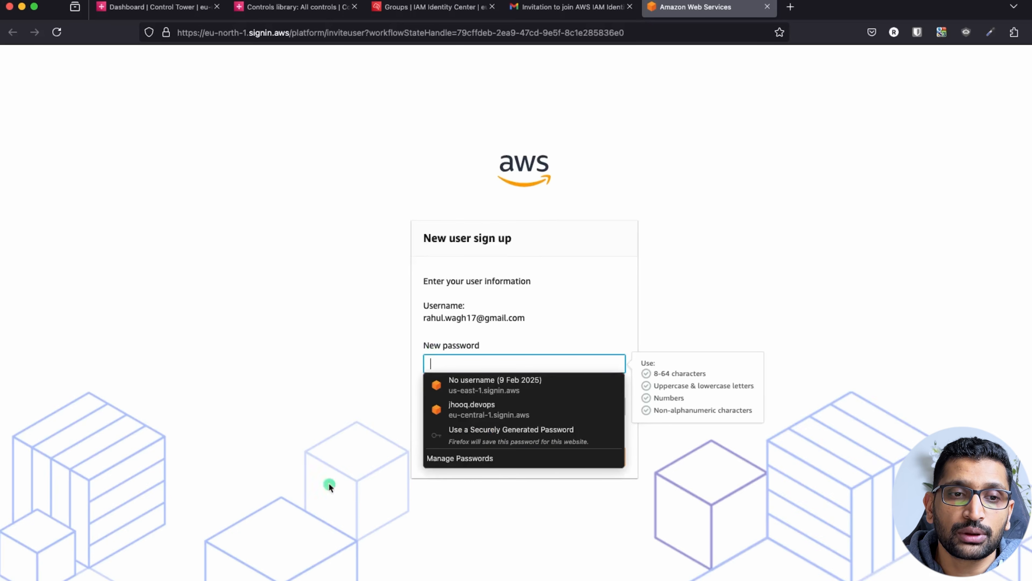
{"action": "type", "text": "Ab"}
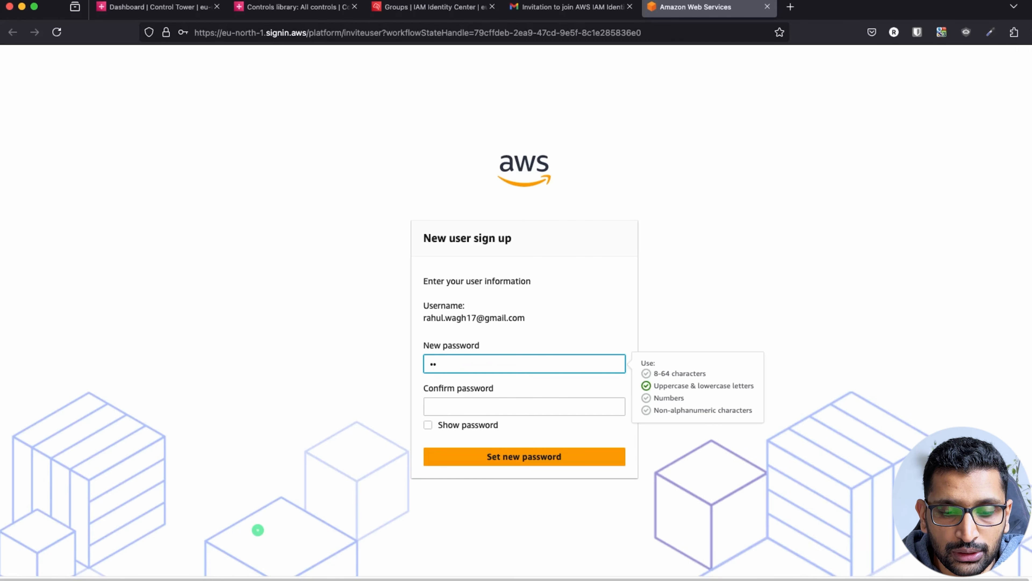
{"action": "type", "text": "••••••••"}
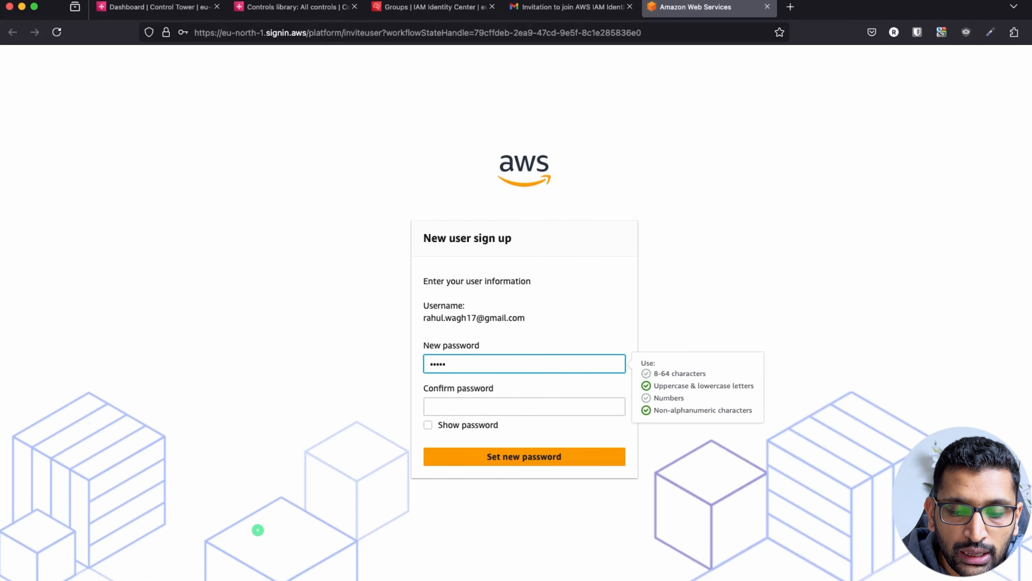
{"action": "type", "text": "••••"}
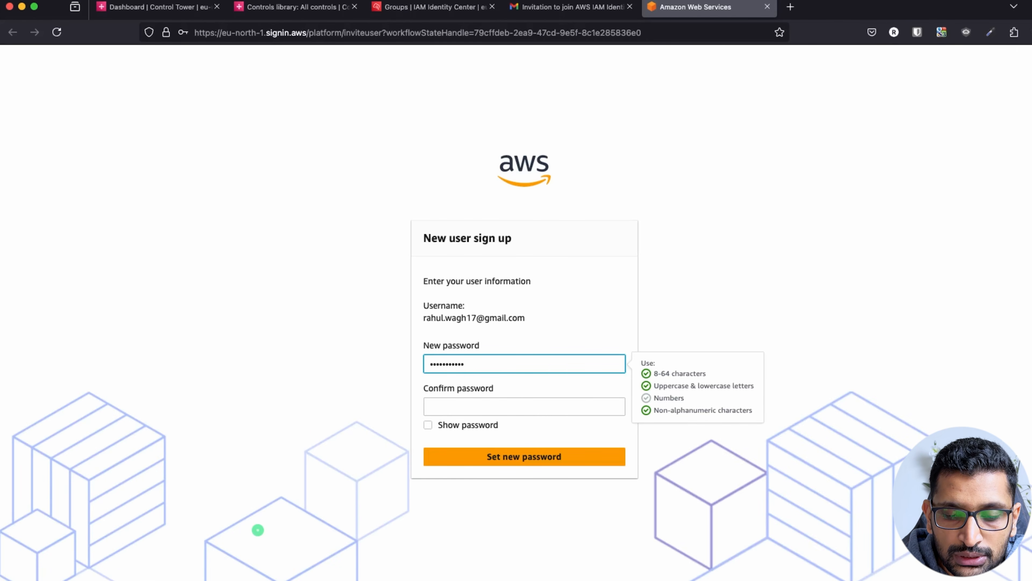
{"action": "key", "text": "Tab"}
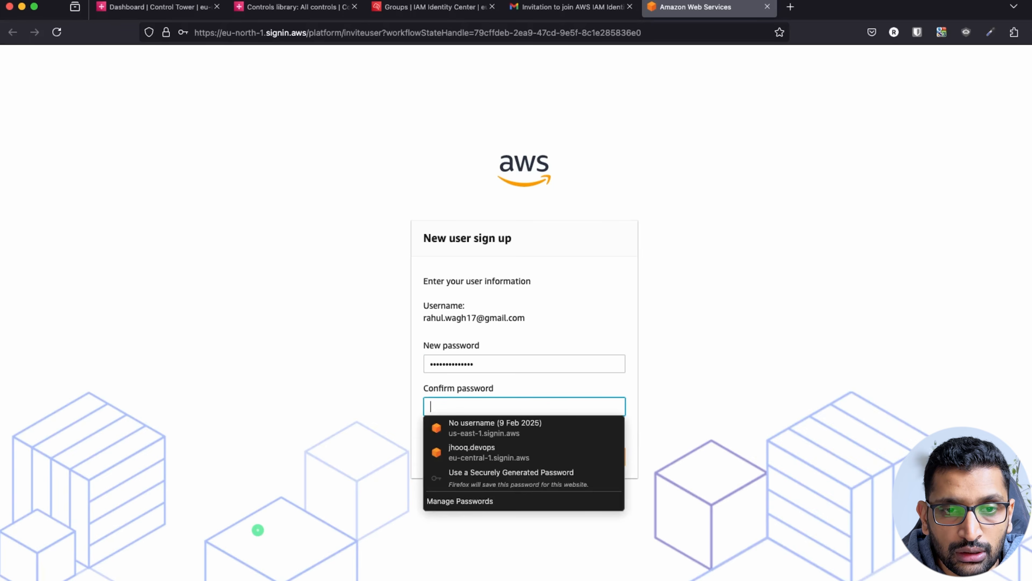
{"action": "type", "text": "••••"}
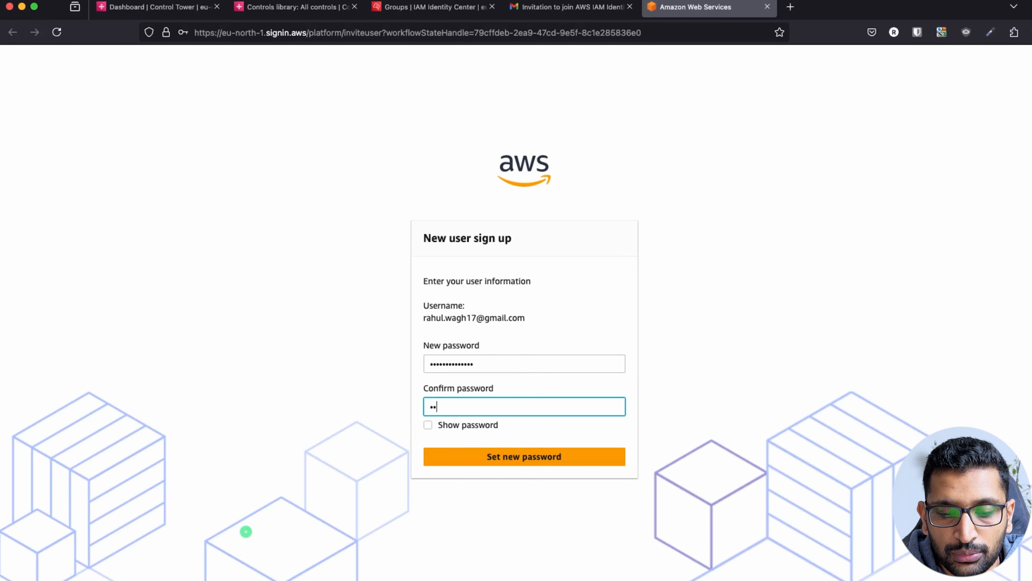
{"action": "type", "text": "••"}
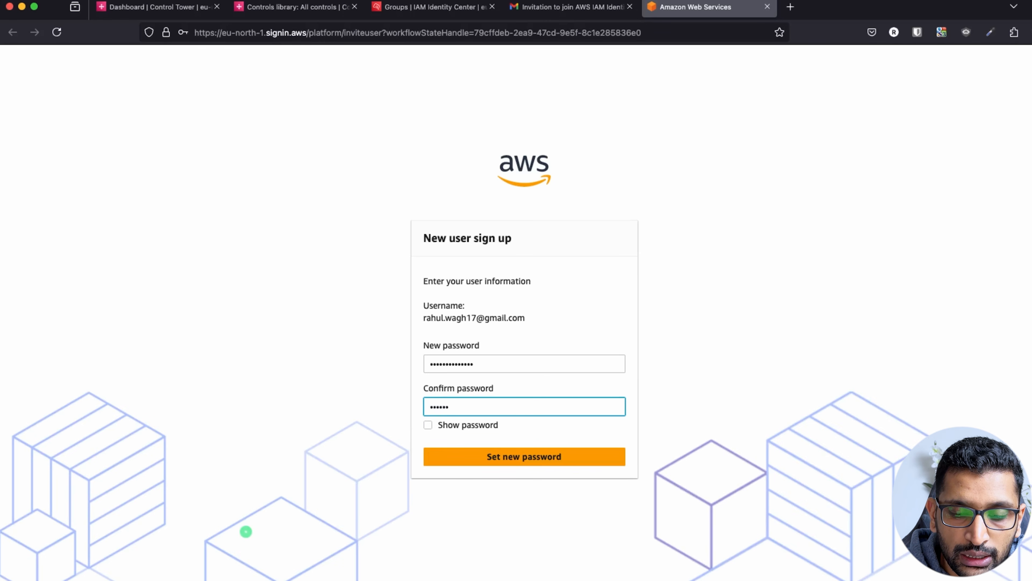
{"action": "type", "text": "••••"}
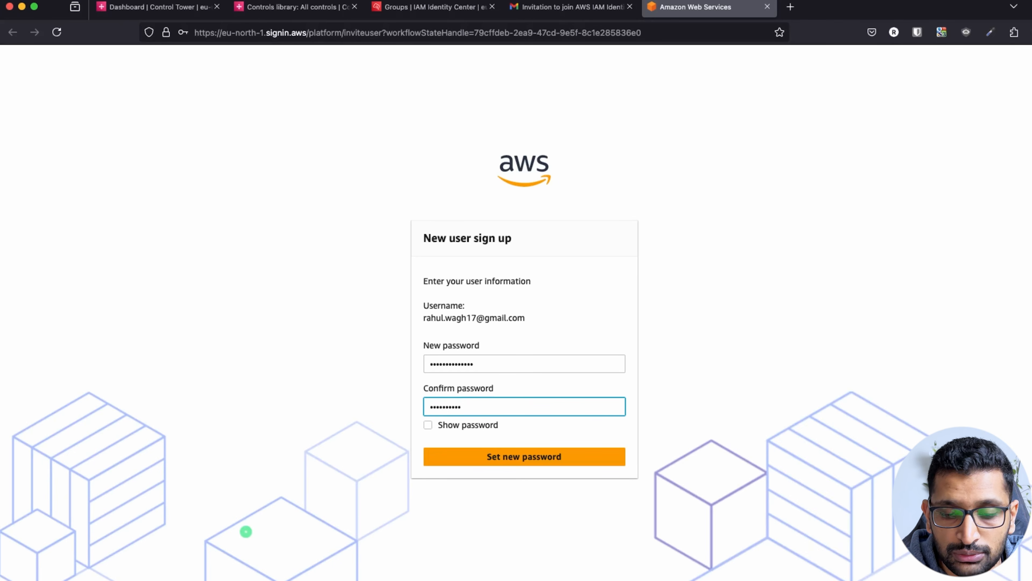
{"action": "type", "text": "••••"}
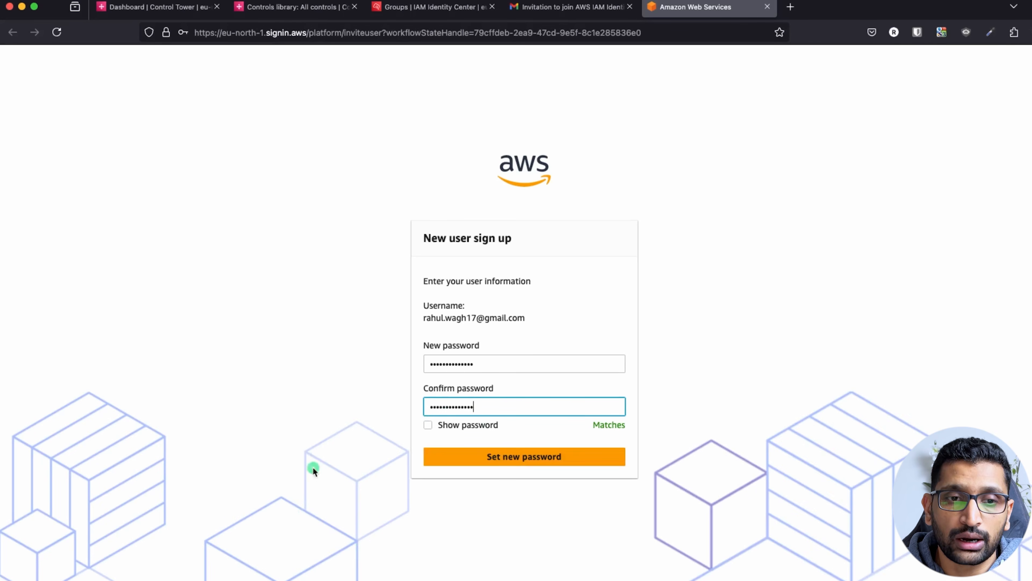
{"action": "left_click", "coordinate": [520, 462]}
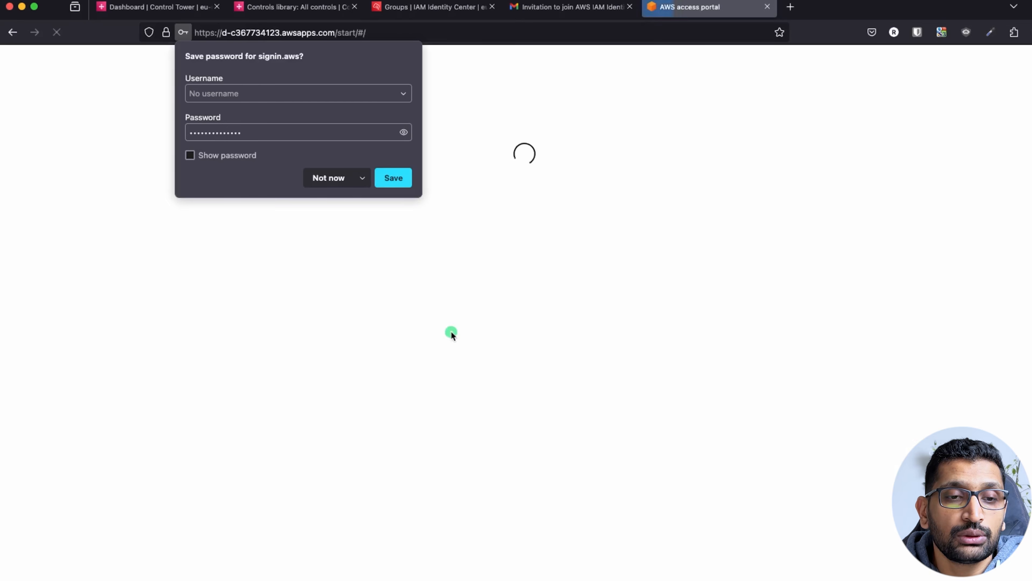
Step: Sign in as the invited user with their e-mail username and the new password
{"action": "left_click", "coordinate": [693, 239]}
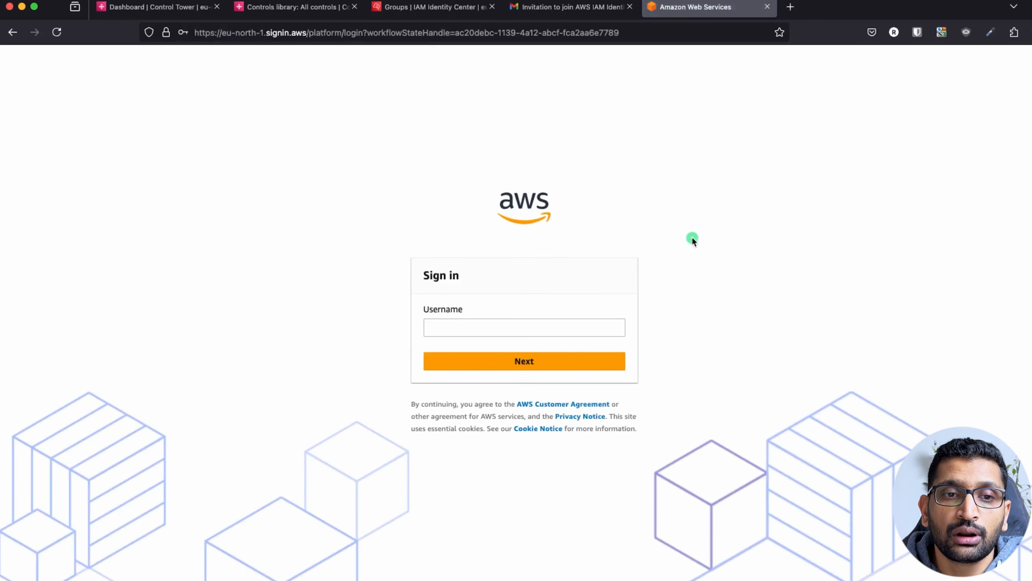
{"action": "left_click", "coordinate": [504, 323]}
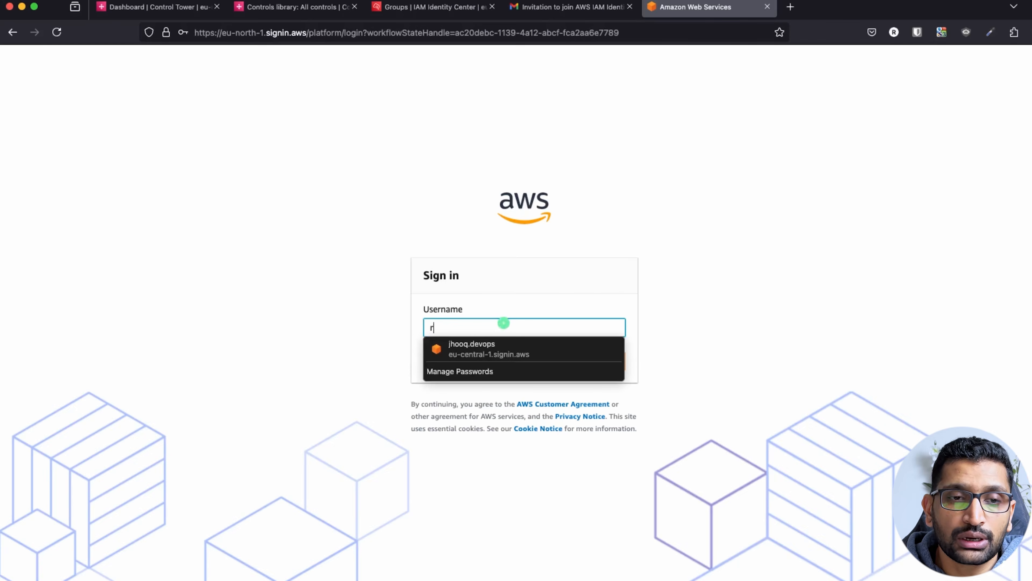
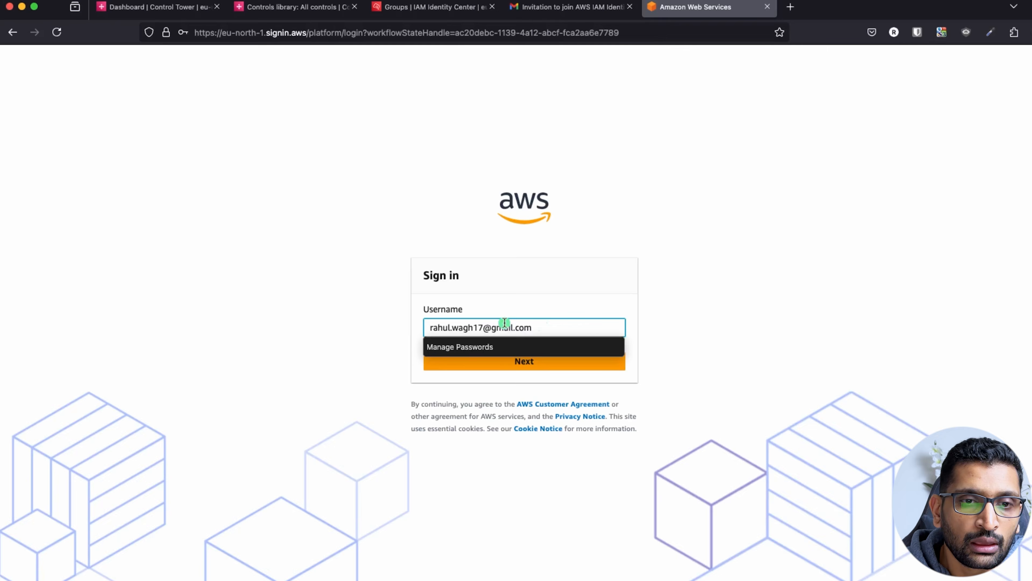
{"action": "left_click", "coordinate": [714, 327]}
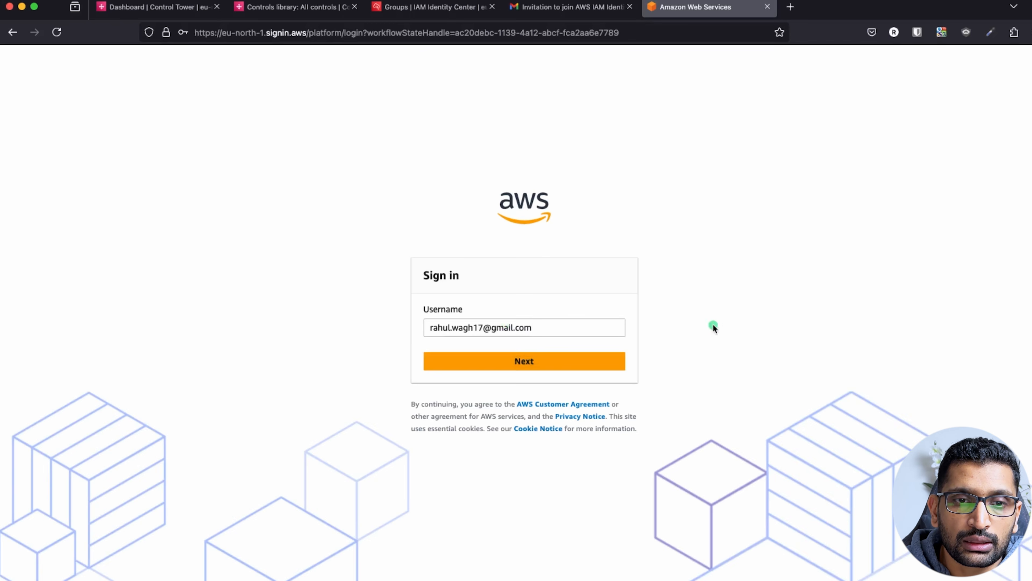
{"action": "left_click", "coordinate": [519, 363]}
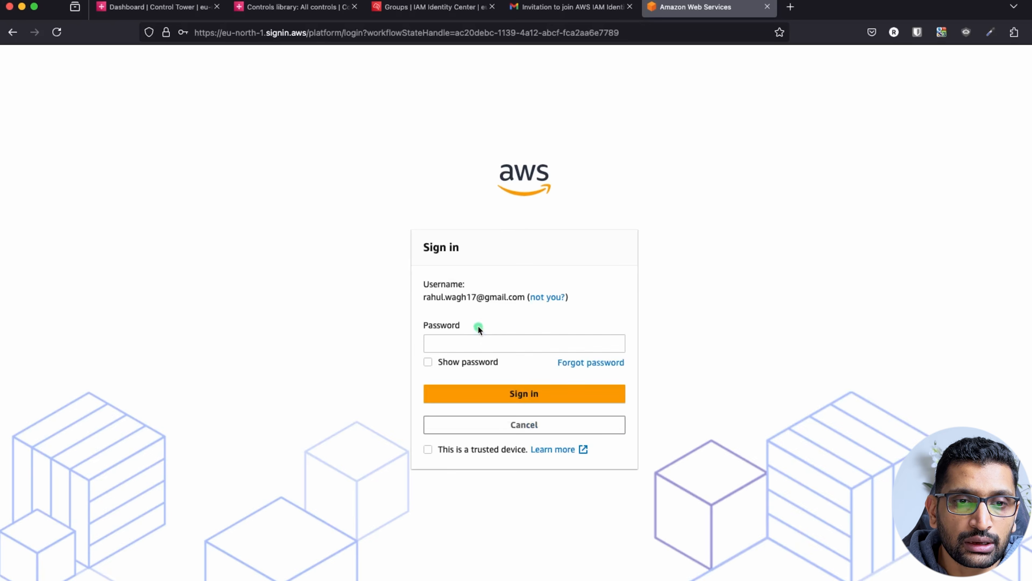
{"action": "left_click", "coordinate": [483, 341]}
{"action": "type", "text": "••"}
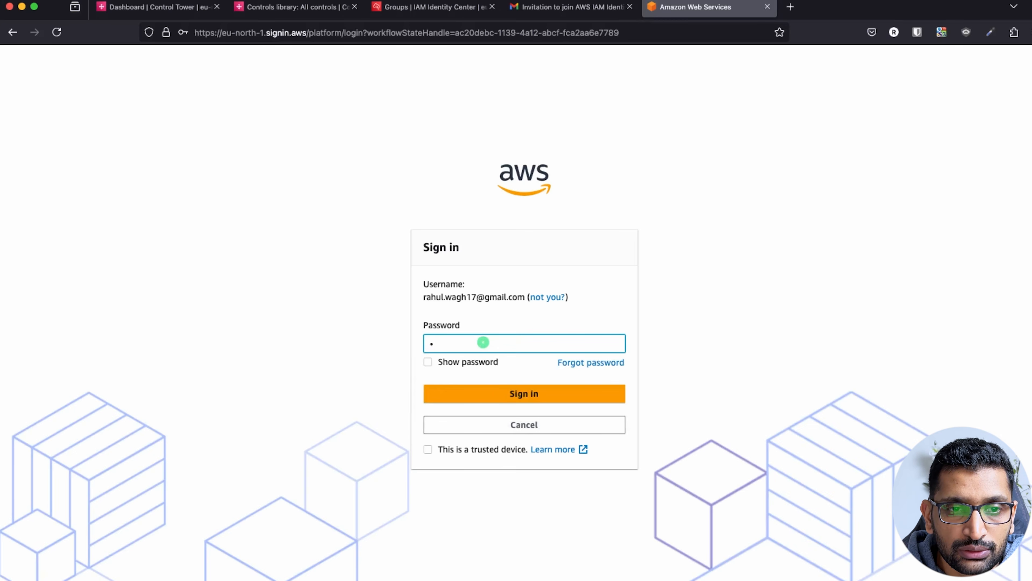
{"action": "type", "text": "•••••"}
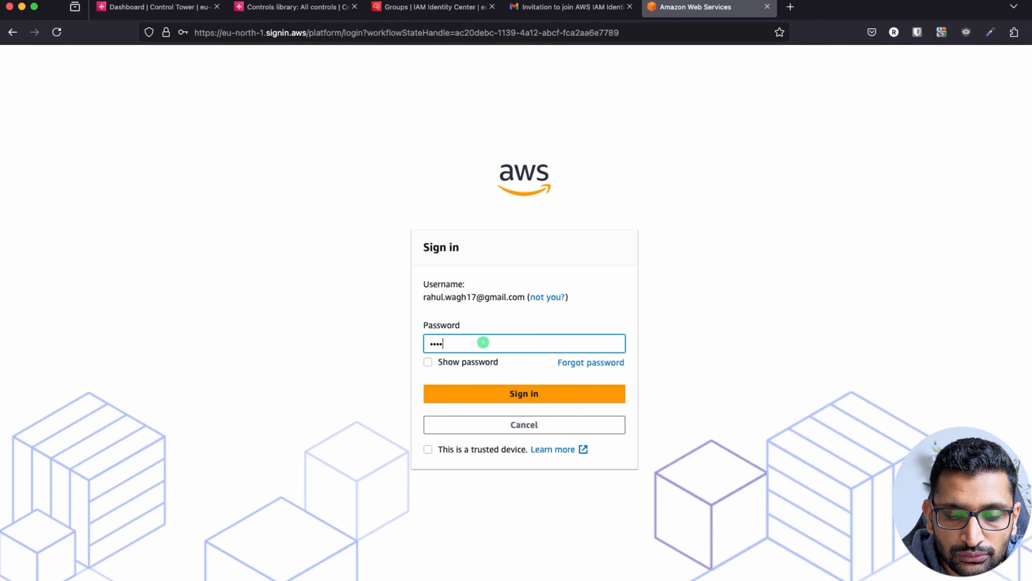
{"action": "type", "text": "•••••"}
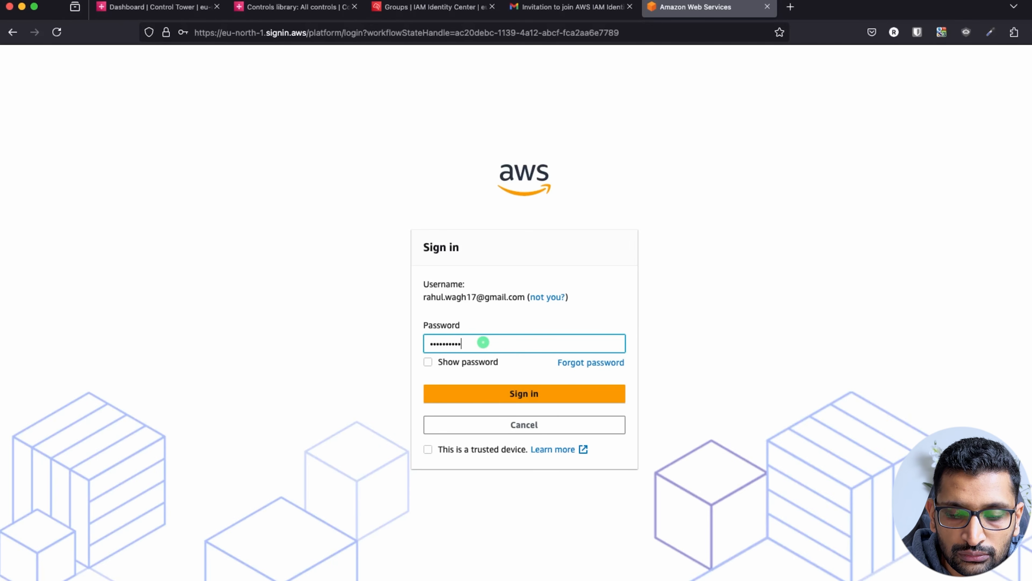
{"action": "left_click", "coordinate": [532, 395]}
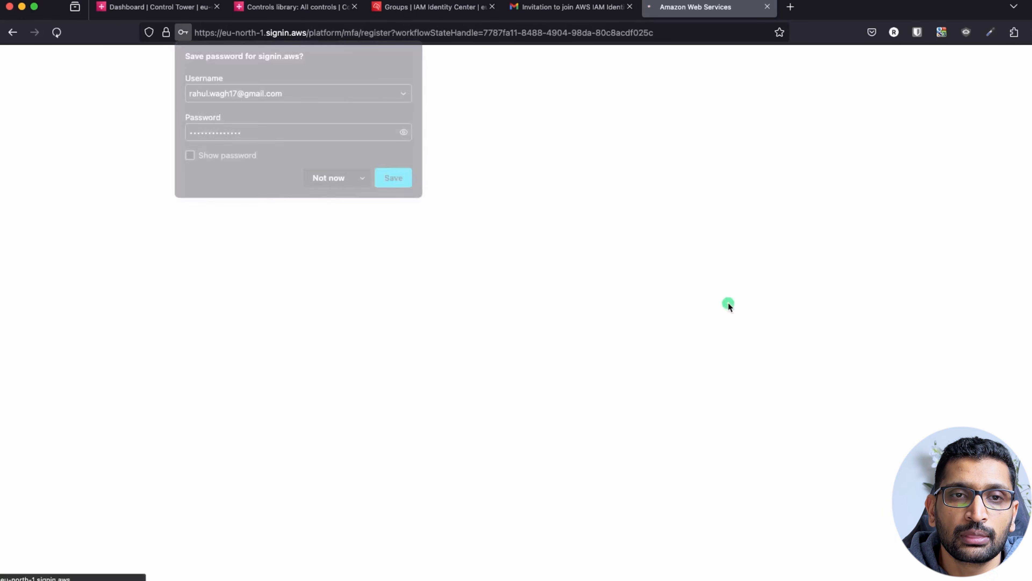
Step: Decline the browser's password save and choose Authenticator app as the MFA device type
{"action": "left_click", "coordinate": [729, 303]}
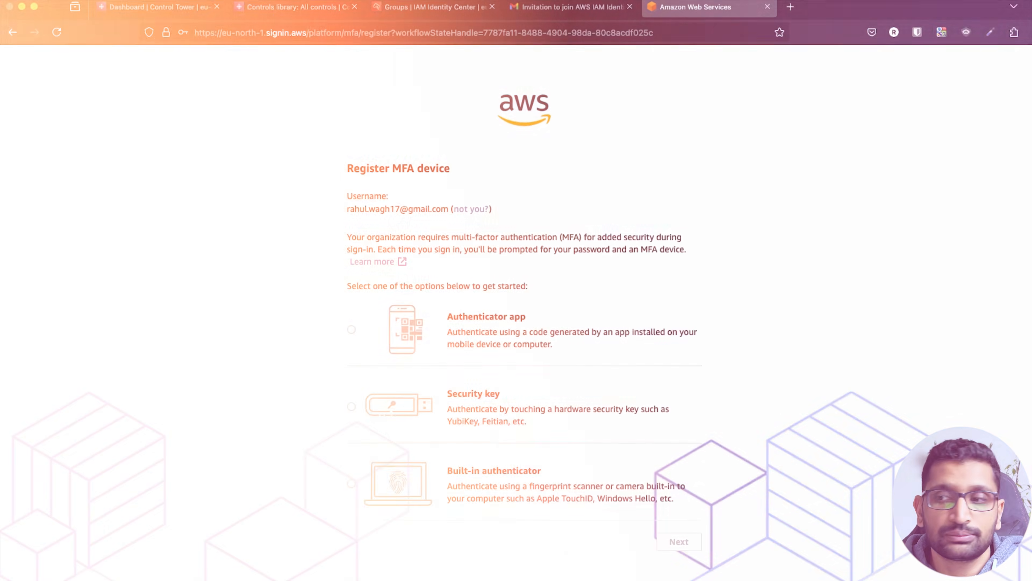
{"action": "left_click", "coordinate": [446, 341]}
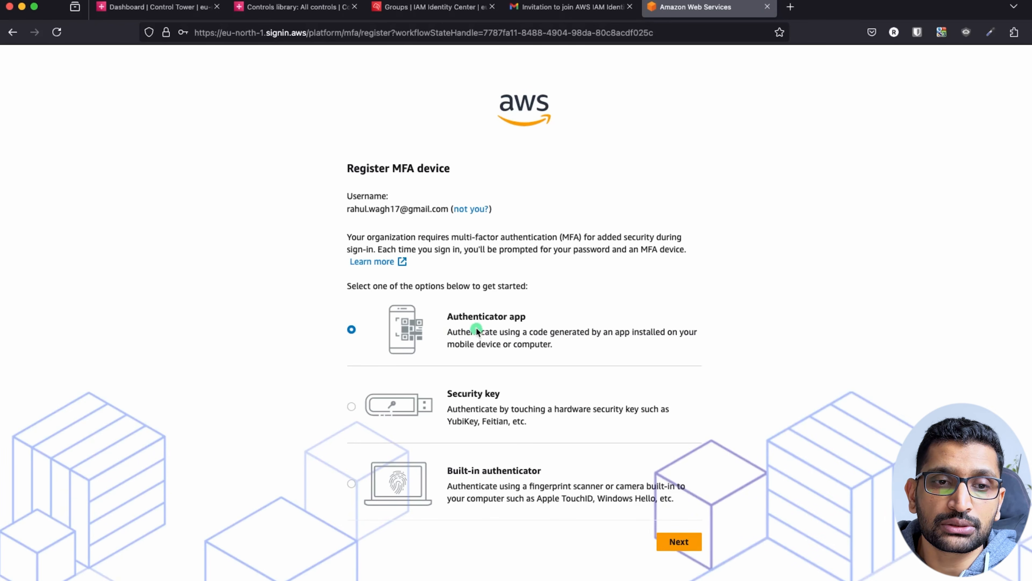
{"action": "left_click", "coordinate": [673, 541]}
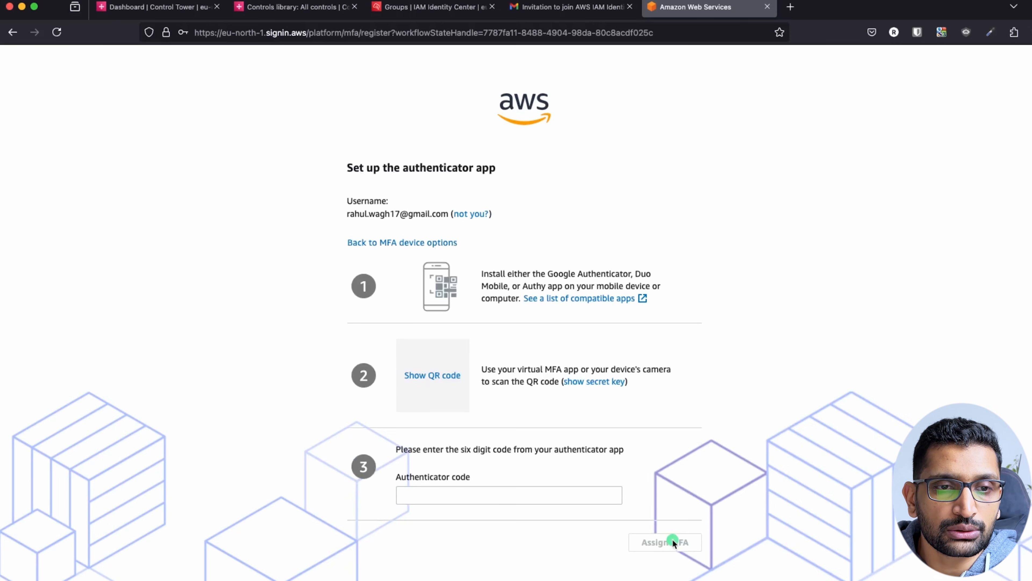
Step: Show the QR code, then assign the authenticator app using its six-digit code
{"action": "left_click", "coordinate": [434, 381]}
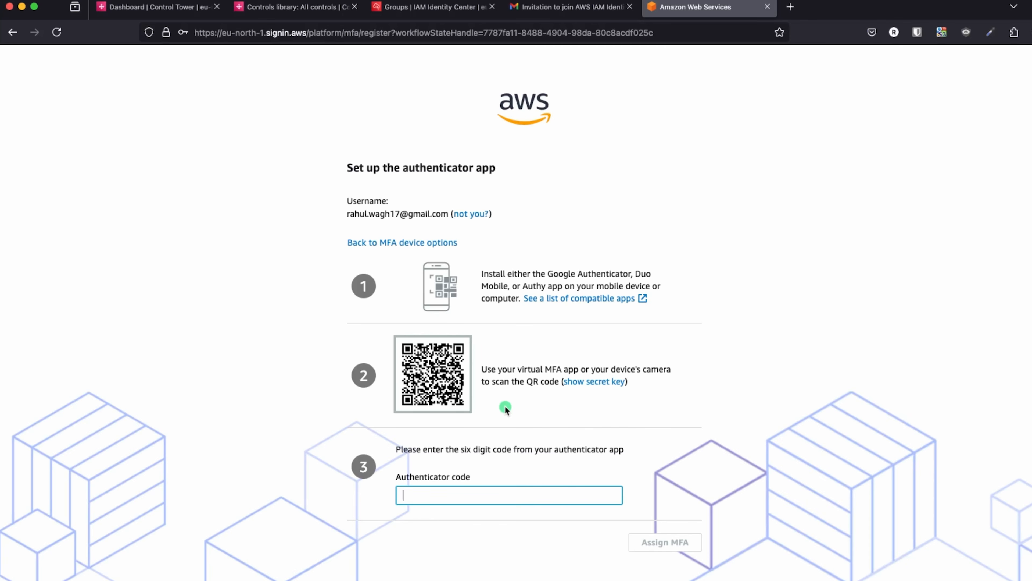
{"action": "mouse_move", "coordinate": [410, 394]}
{"action": "left_click", "coordinate": [420, 495]}
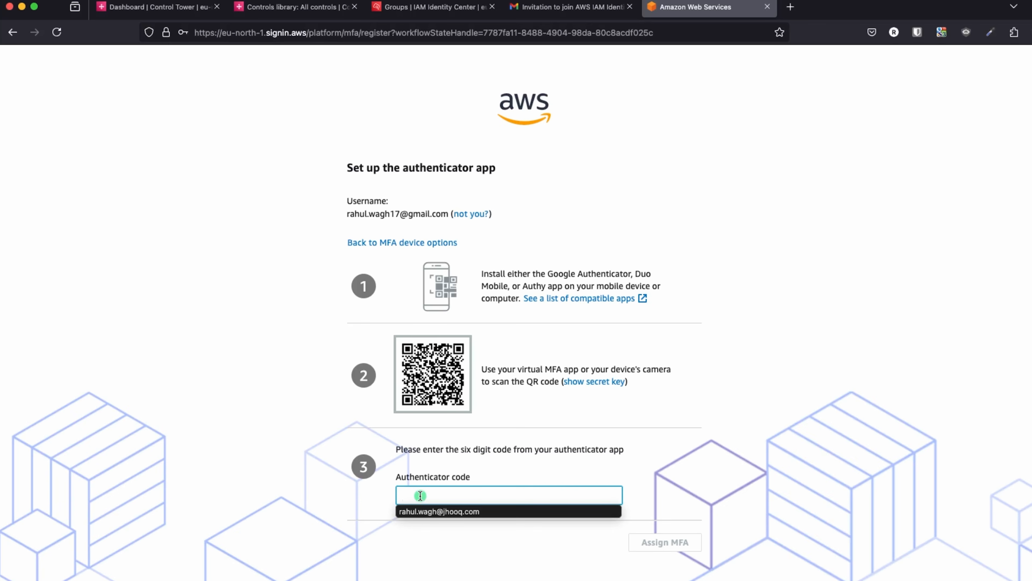
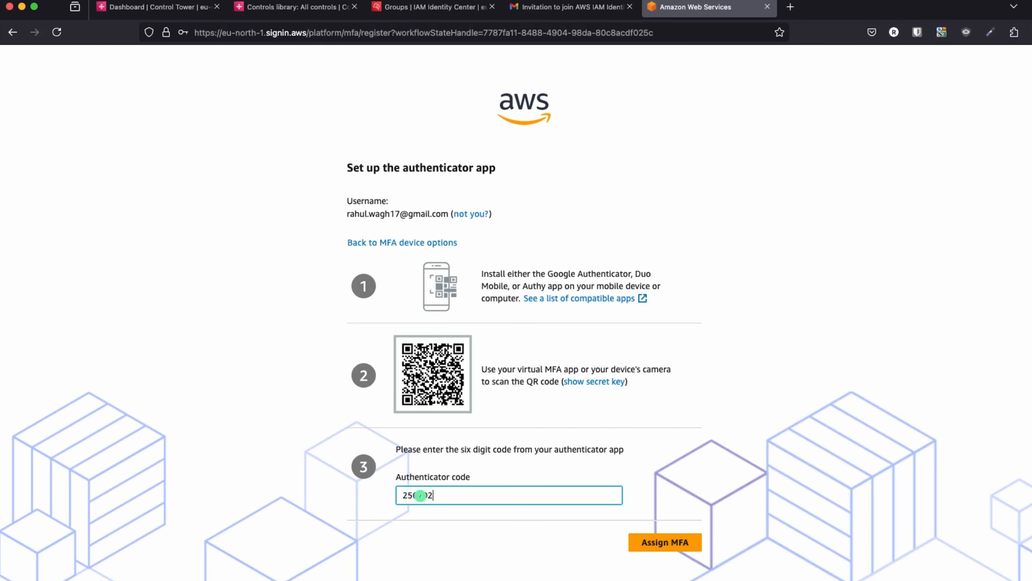
{"action": "left_click", "coordinate": [652, 543]}
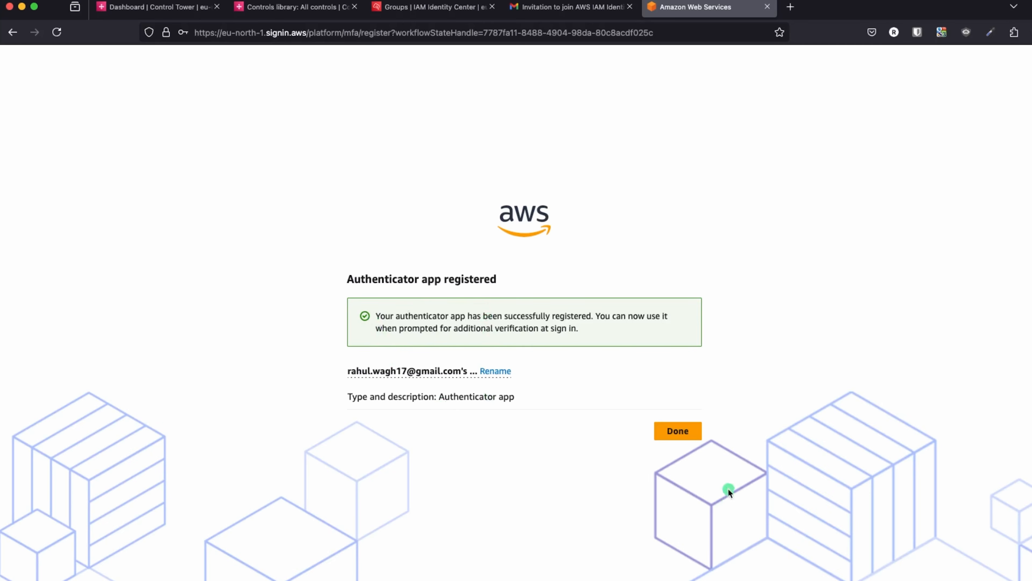
Step: Finish MFA setup and expand the management, Log Archive and Audit account rows to view roles
{"action": "left_click", "coordinate": [683, 438]}
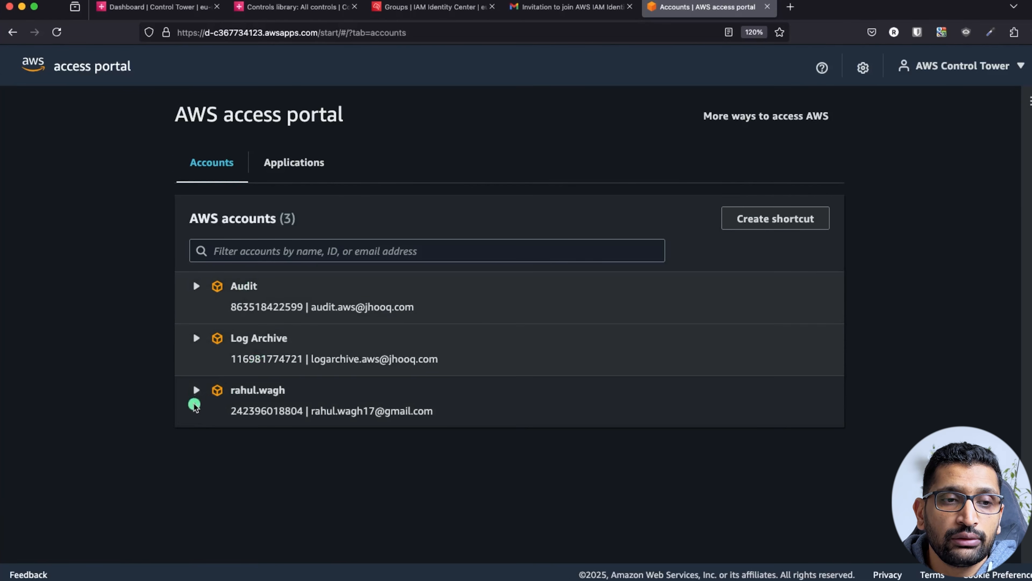
{"action": "left_click", "coordinate": [196, 392]}
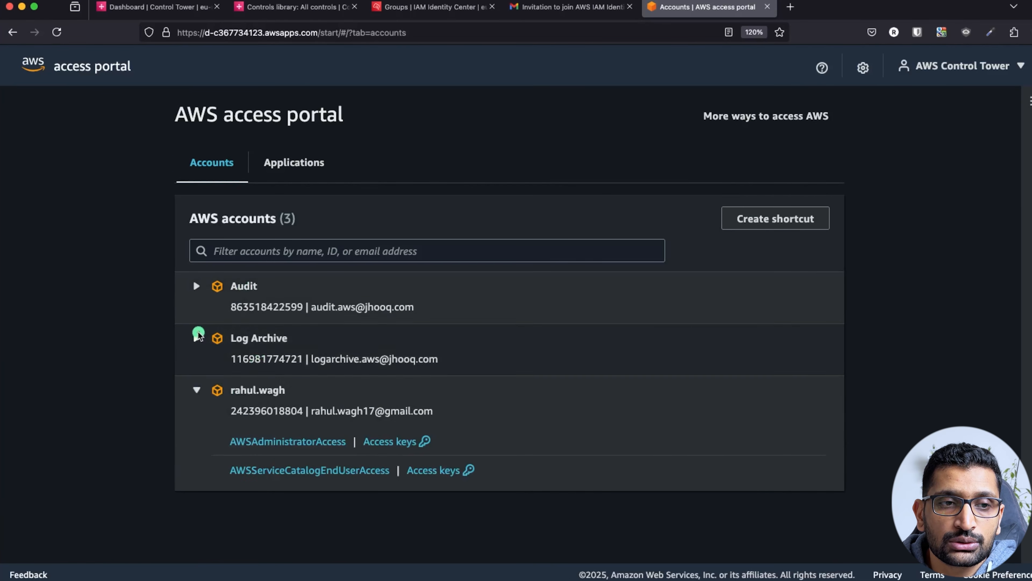
{"action": "left_click", "coordinate": [196, 338]}
{"action": "left_click", "coordinate": [196, 286]}
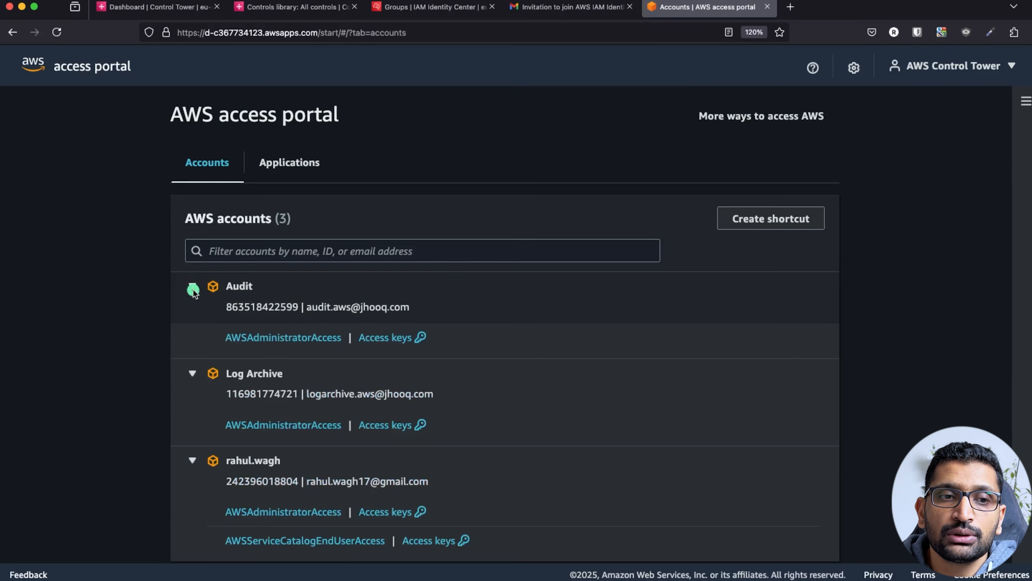
{"action": "scroll", "coordinate": [163, 338], "scroll_direction": "down", "scroll_amount": 1}
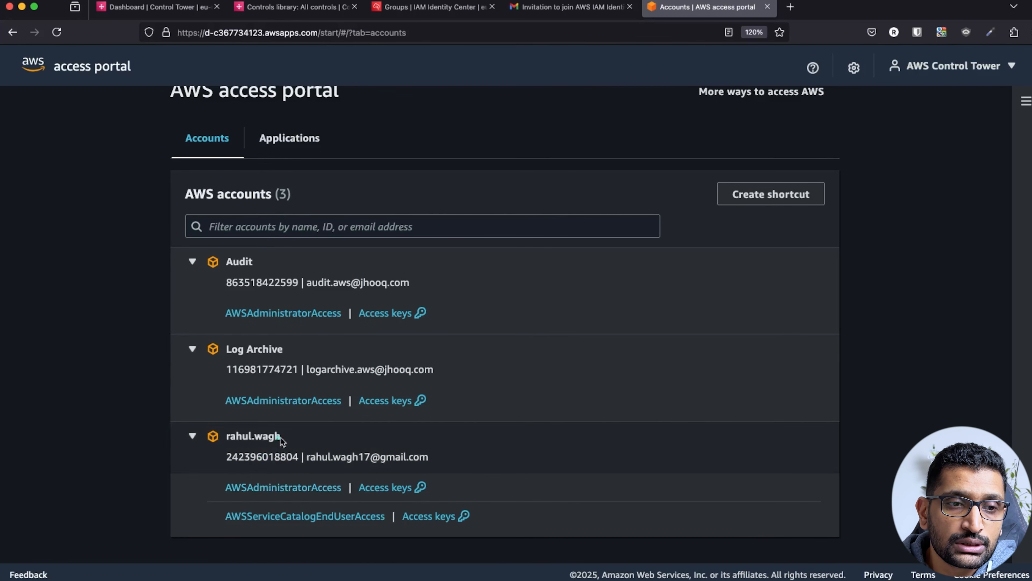
Step: Highlight the management, Log Archive and Audit account names and the access portal URL
{"action": "left_click_drag", "start_coordinate": [281, 435], "coordinate": [227, 436]}
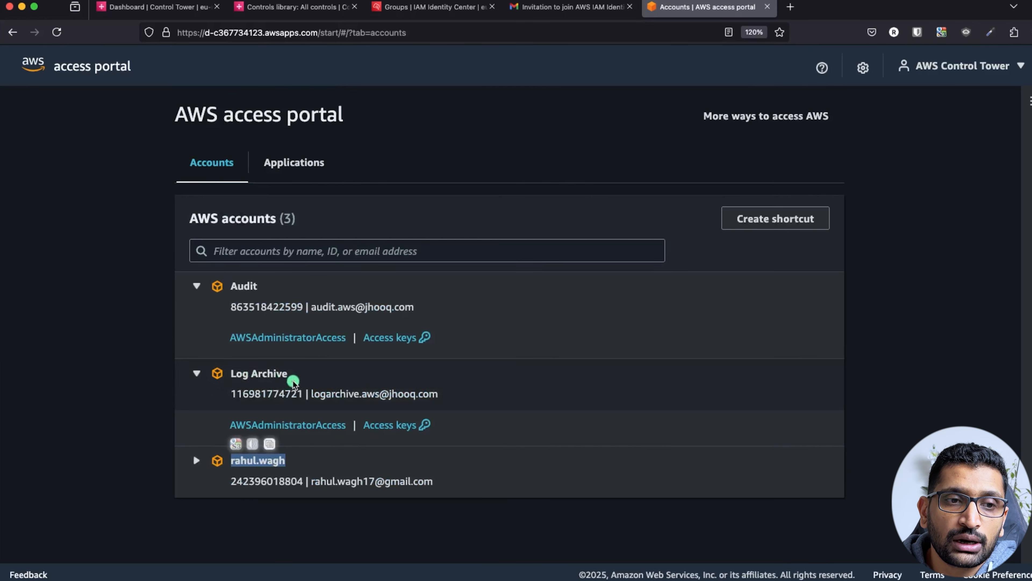
{"action": "left_click_drag", "start_coordinate": [291, 376], "coordinate": [231, 375]}
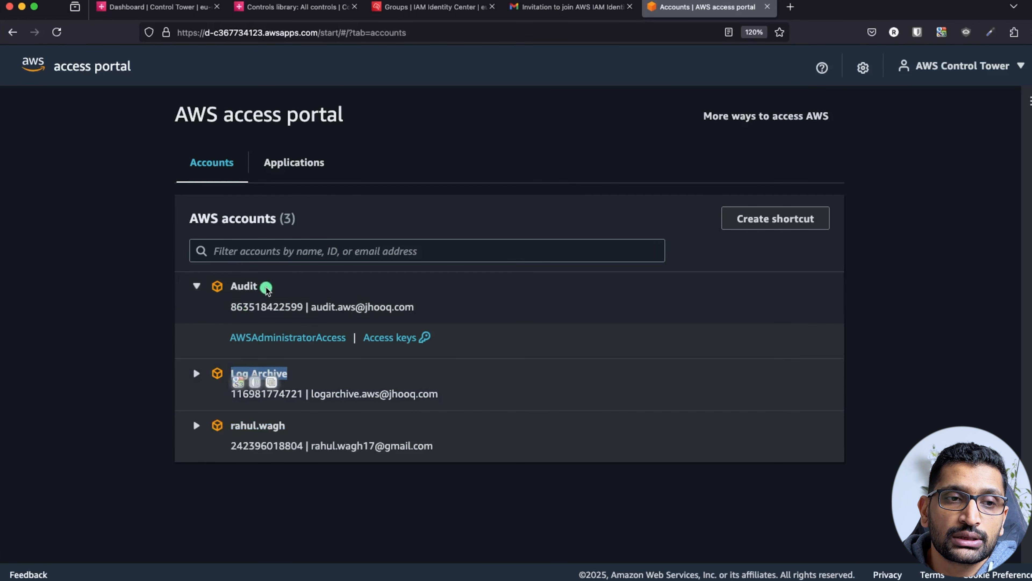
{"action": "left_click_drag", "start_coordinate": [266, 287], "coordinate": [217, 289]}
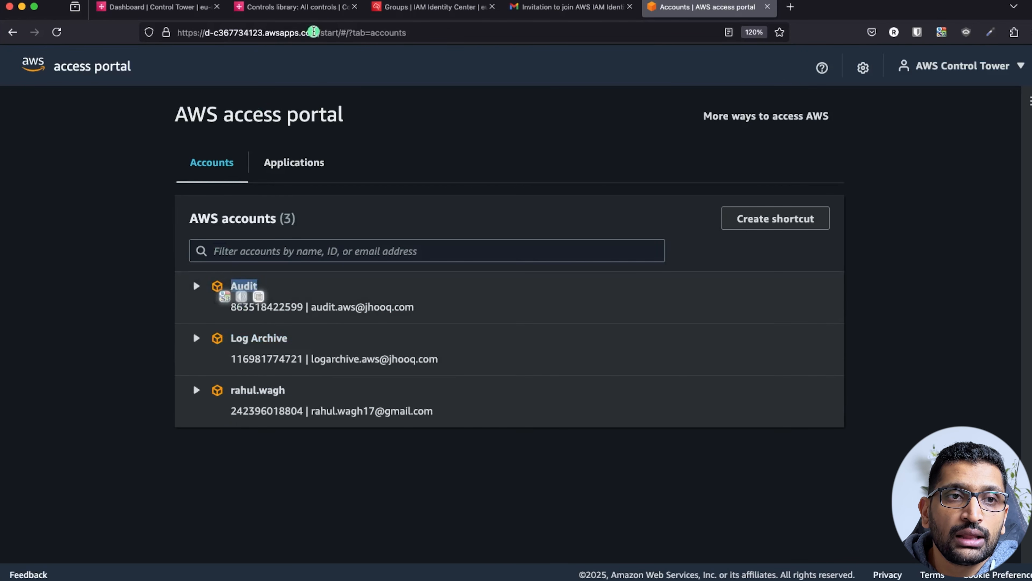
{"action": "left_click_drag", "start_coordinate": [320, 33], "coordinate": [169, 31]}
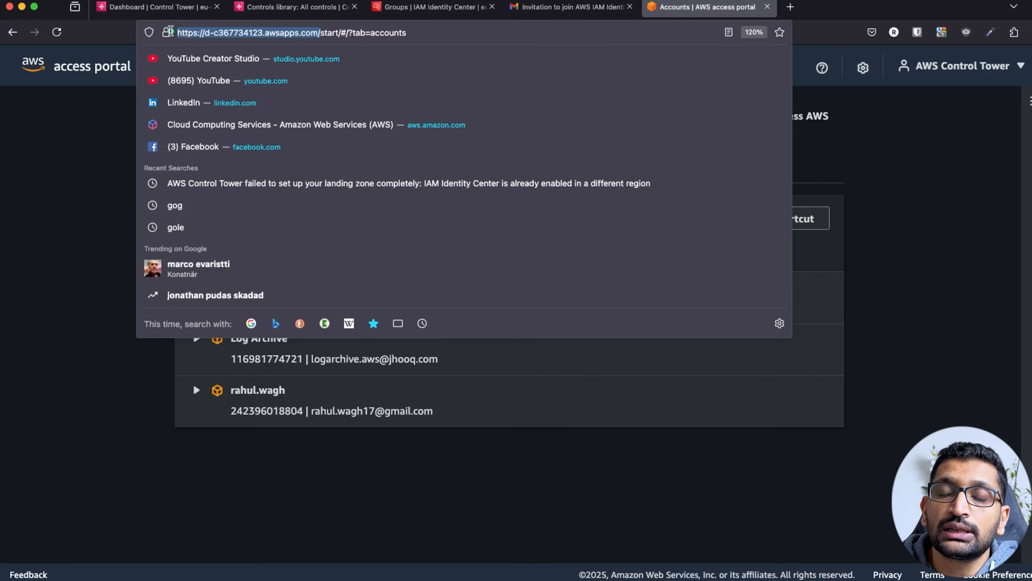
{"action": "left_click", "coordinate": [868, 173]}
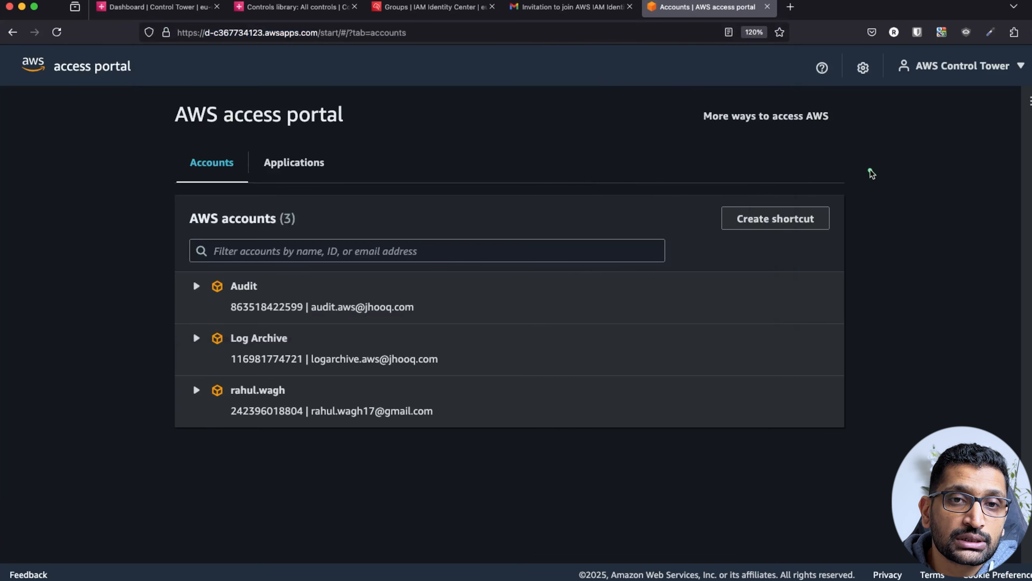
{"action": "left_click", "coordinate": [551, 8]}
{"action": "scroll", "coordinate": [479, 366], "scroll_direction": "up", "scroll_amount": 4}
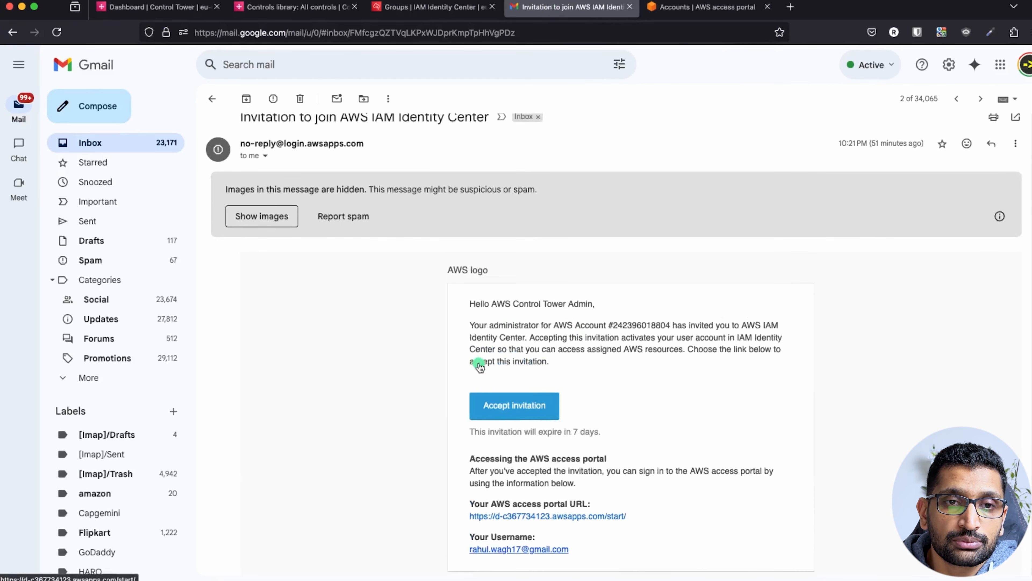
{"action": "scroll", "coordinate": [553, 359], "scroll_direction": "down", "scroll_amount": 1}
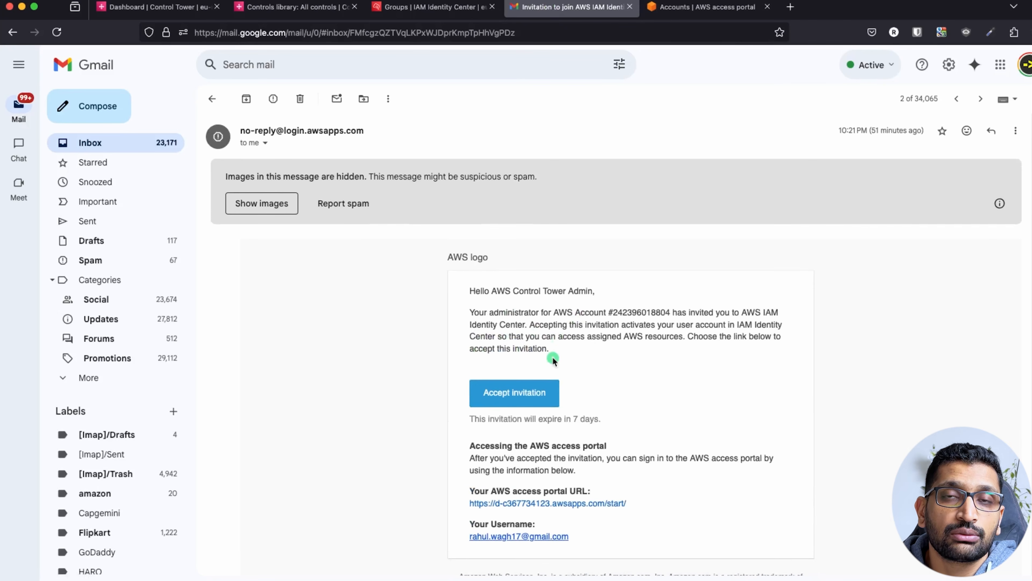
{"action": "scroll", "coordinate": [606, 514], "scroll_direction": "down", "scroll_amount": 2}
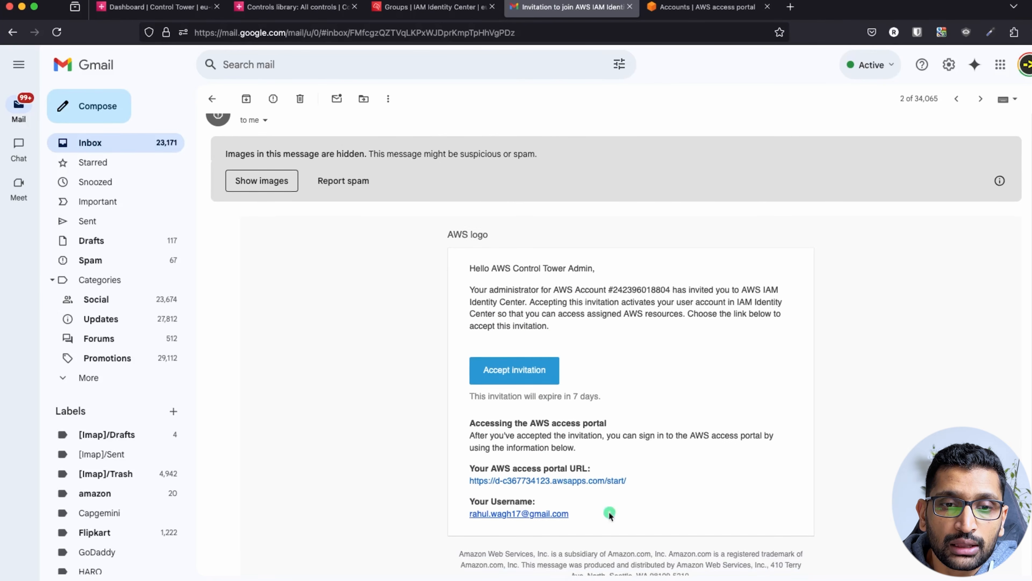
{"action": "left_click_drag", "start_coordinate": [646, 480], "coordinate": [467, 483]}
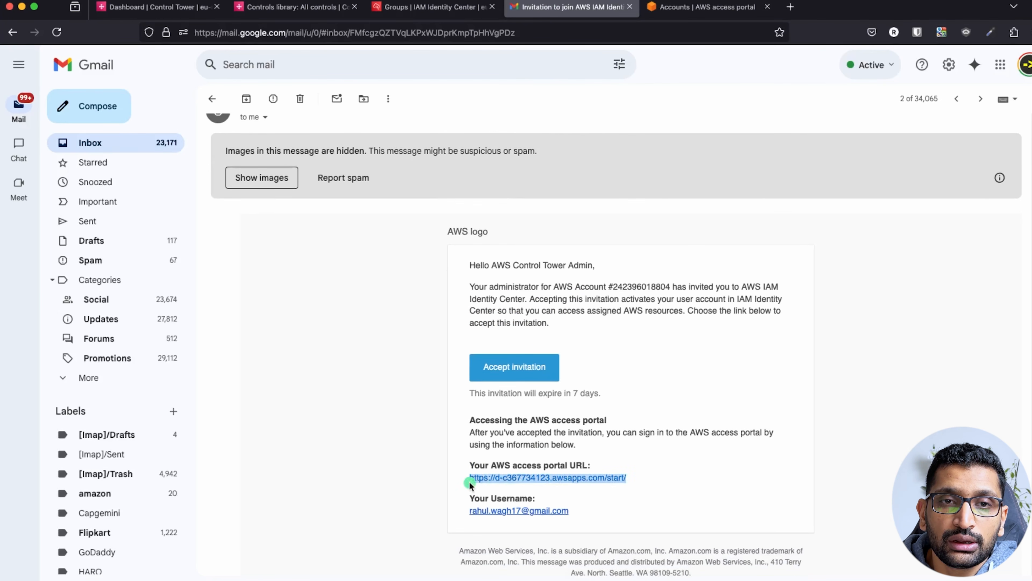
{"action": "left_click", "coordinate": [681, 18]}
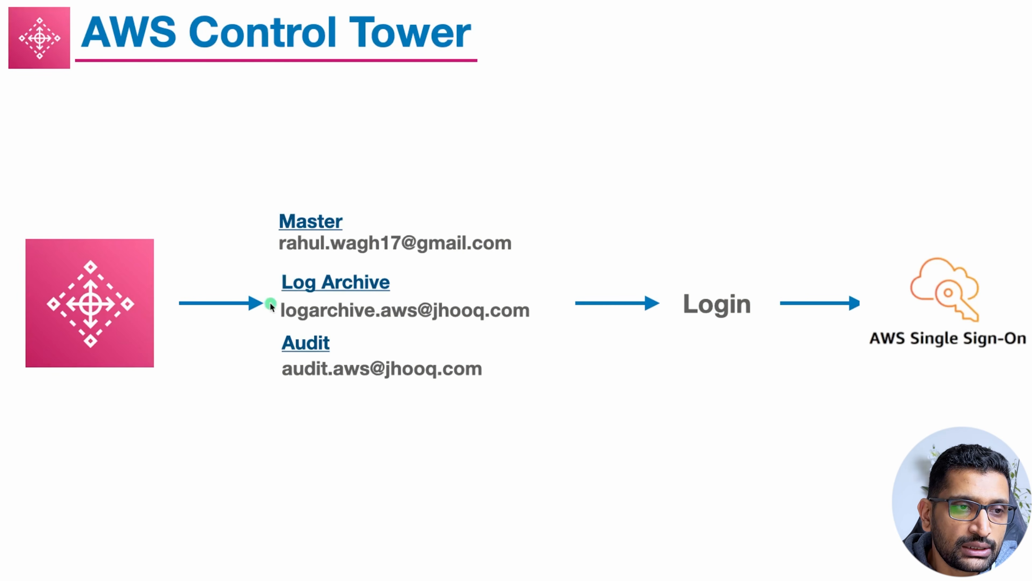
Step: Draw red arrows to Control Tower, Master, Log Archive and Audit; circle Login and AWS Single Sign-On
{"action": "mouse_move", "coordinate": [227, 143]}
{"action": "left_mouse_down"}
{"action": "mouse_move", "coordinate": [124, 210]}
{"action": "mouse_move", "coordinate": [118, 227]}
{"action": "mouse_move", "coordinate": [139, 223]}
{"action": "left_mouse_up"}
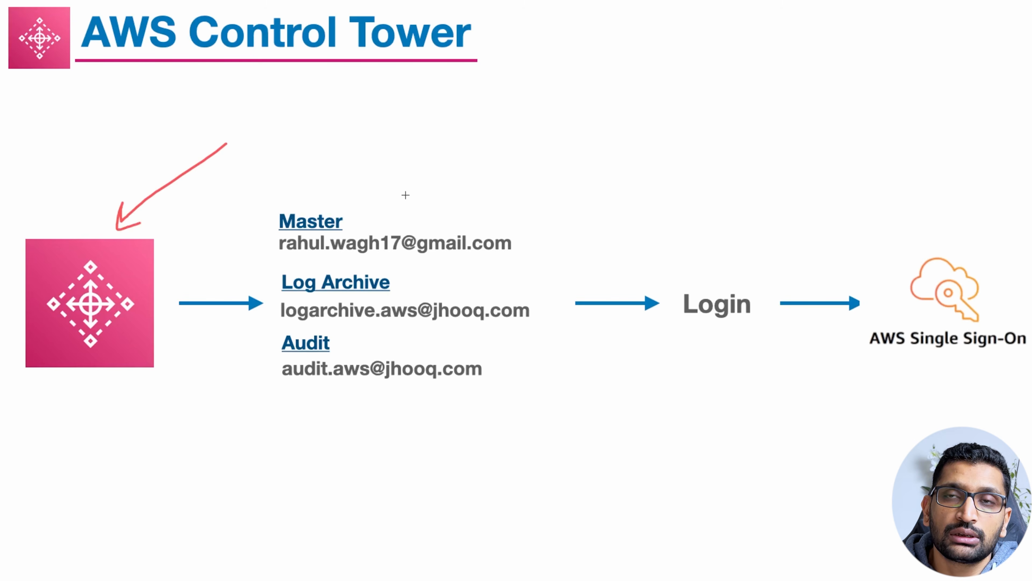
{"action": "mouse_move", "coordinate": [481, 145]}
{"action": "left_mouse_down"}
{"action": "mouse_move", "coordinate": [384, 226]}
{"action": "mouse_move", "coordinate": [386, 215]}
{"action": "mouse_move", "coordinate": [401, 225]}
{"action": "left_mouse_up"}
{"action": "mouse_move", "coordinate": [462, 269]}
{"action": "left_mouse_down"}
{"action": "mouse_move", "coordinate": [408, 299]}
{"action": "mouse_move", "coordinate": [415, 288]}
{"action": "mouse_move", "coordinate": [426, 296]}
{"action": "left_mouse_up"}
{"action": "mouse_move", "coordinate": [384, 336]}
{"action": "left_mouse_down"}
{"action": "mouse_move", "coordinate": [348, 357]}
{"action": "mouse_move", "coordinate": [352, 346]}
{"action": "mouse_move", "coordinate": [362, 357]}
{"action": "left_mouse_up"}
{"action": "mouse_move", "coordinate": [762, 303]}
{"action": "left_mouse_down"}
{"action": "mouse_move", "coordinate": [664, 300]}
{"action": "mouse_move", "coordinate": [779, 281]}
{"action": "left_mouse_up"}
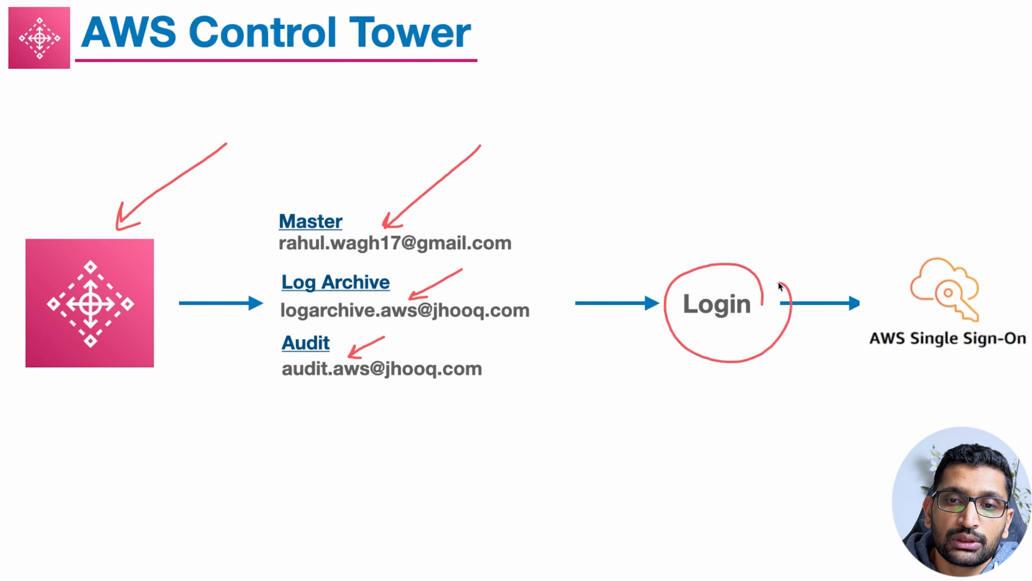
{"action": "mouse_move", "coordinate": [1010, 244]}
{"action": "left_mouse_down"}
{"action": "mouse_move", "coordinate": [841, 316]}
{"action": "mouse_move", "coordinate": [992, 250]}
{"action": "mouse_move", "coordinate": [961, 224]}
{"action": "left_mouse_up"}
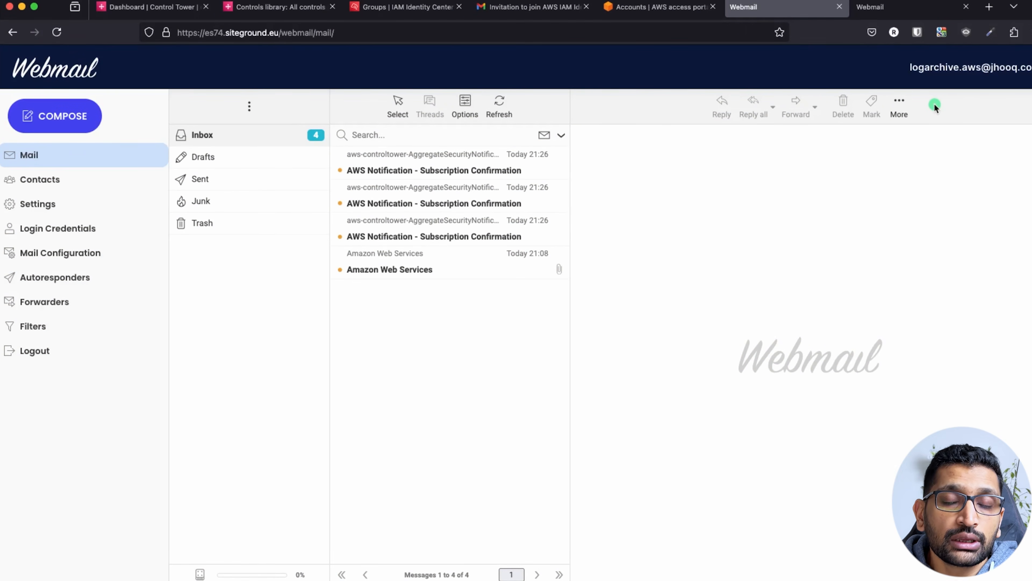
Step: Highlight the signed-in mailbox address and confirm the eu-central-1 security-notification subscription
{"action": "left_click_drag", "start_coordinate": [909, 68], "coordinate": [1030, 68]}
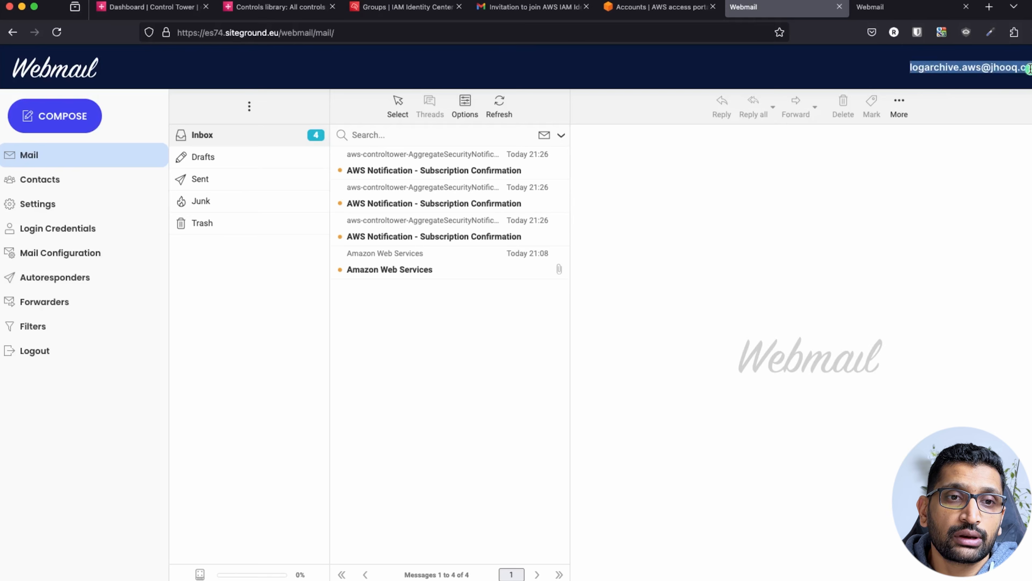
{"action": "left_click", "coordinate": [457, 260]}
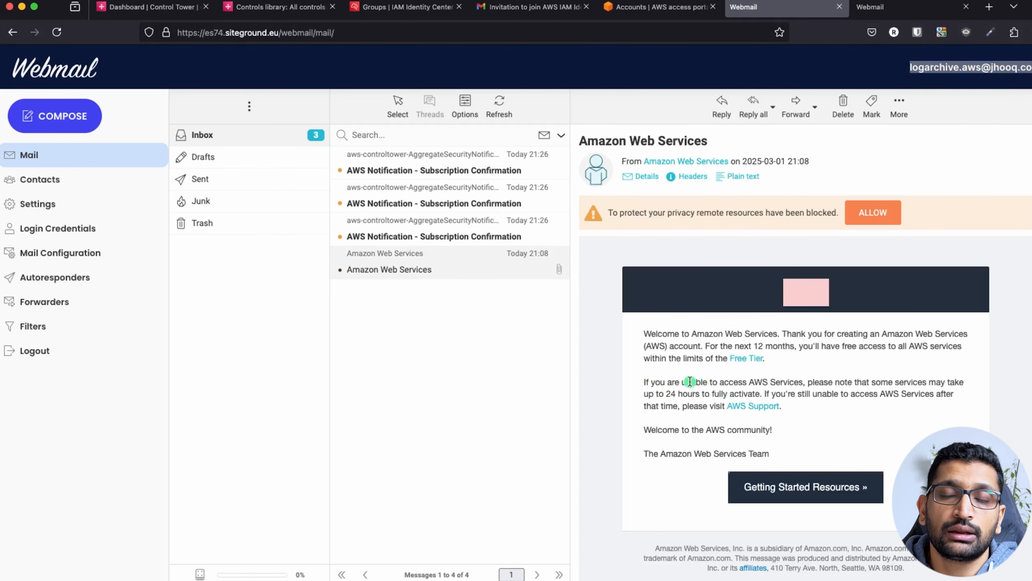
{"action": "left_click", "coordinate": [419, 238]}
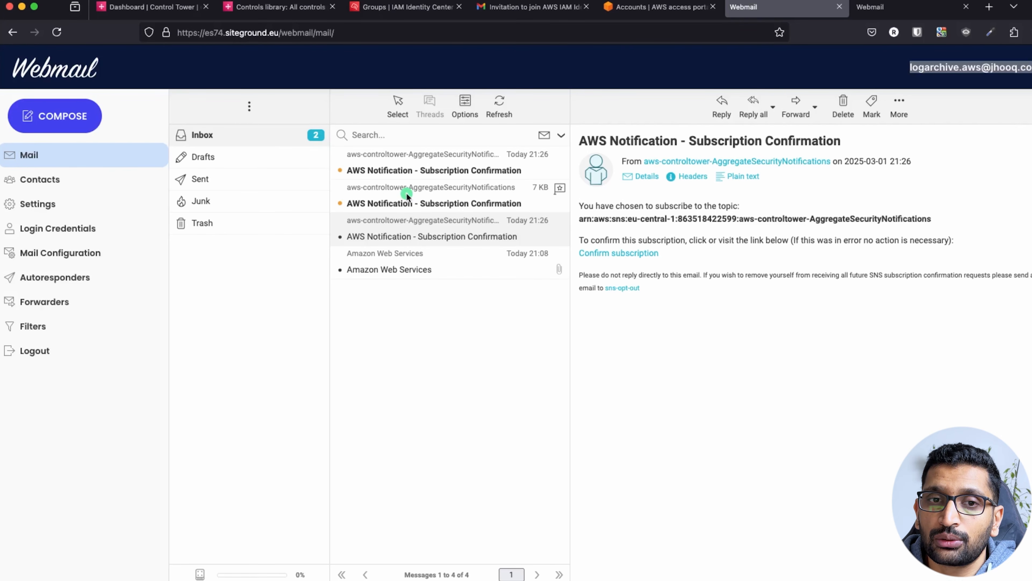
{"action": "left_click", "coordinate": [609, 256]}
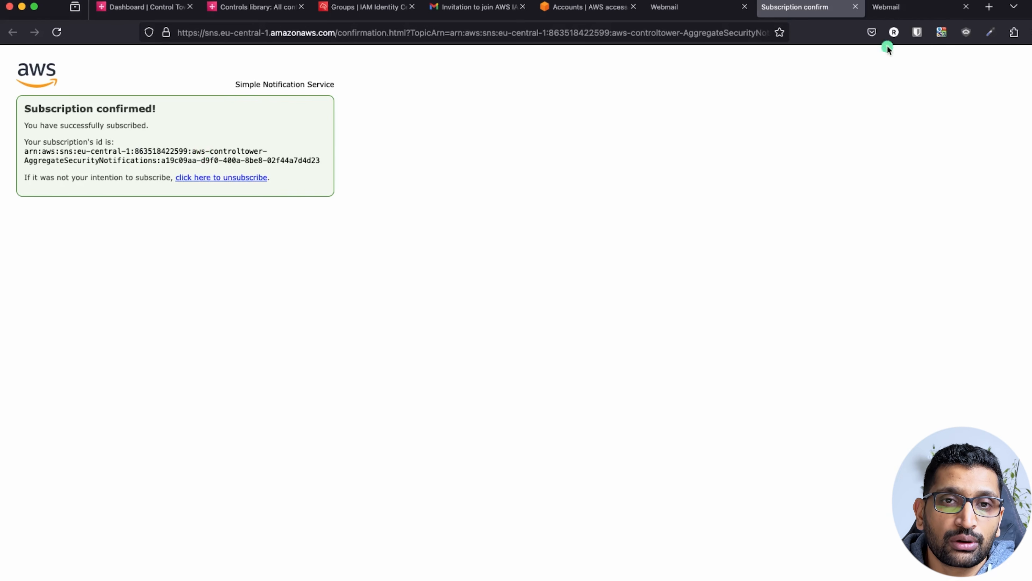
{"action": "left_click", "coordinate": [855, 6]}
Step: Confirm the eu-west-1 and eu-north-1 subscriptions, closing each confirmation page
{"action": "left_click", "coordinate": [461, 203]}
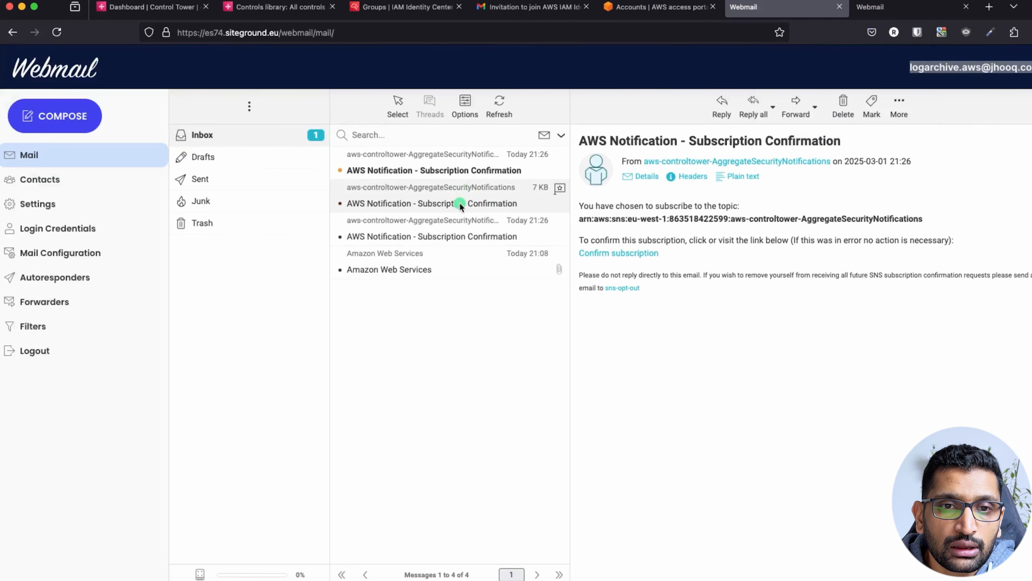
{"action": "left_click", "coordinate": [621, 253]}
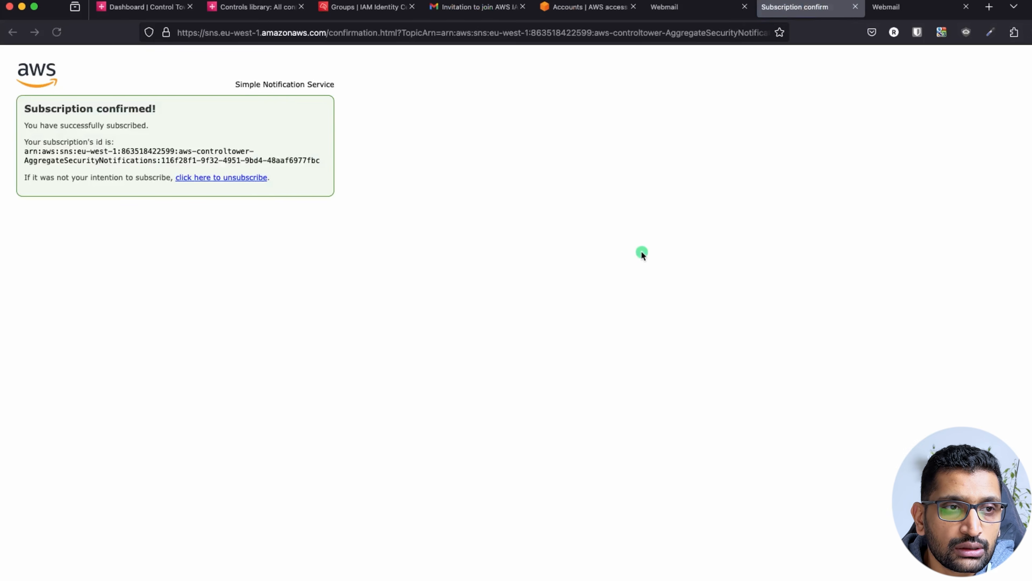
{"action": "key", "text": "super+w"}
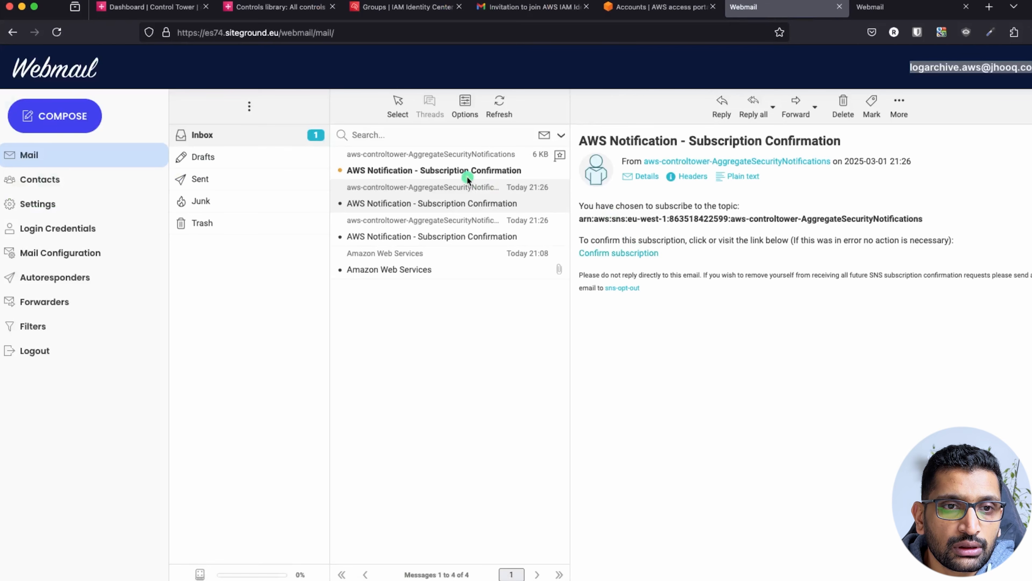
{"action": "left_click", "coordinate": [455, 170]}
{"action": "left_click", "coordinate": [630, 254]}
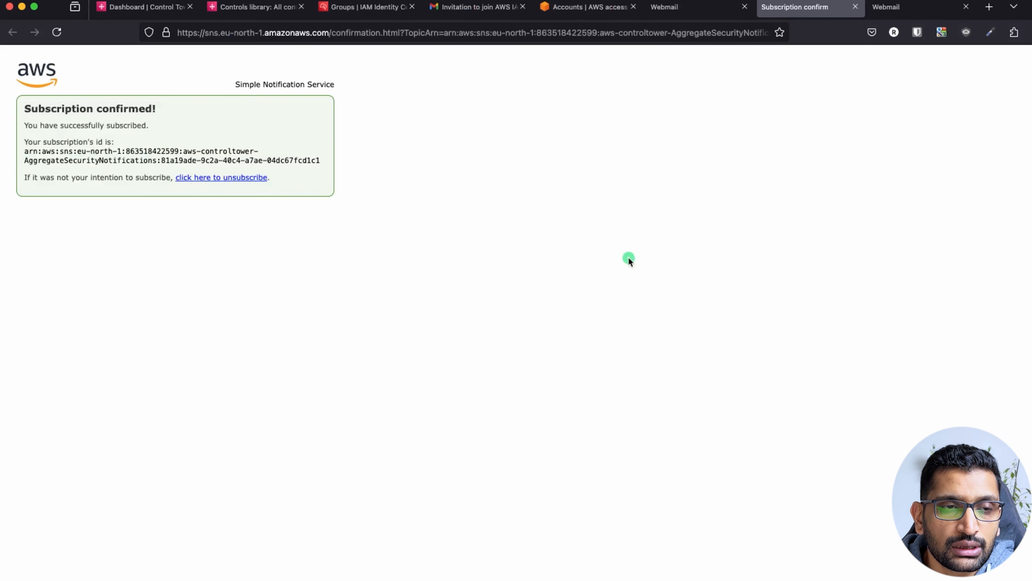
{"action": "key", "text": "super+w"}
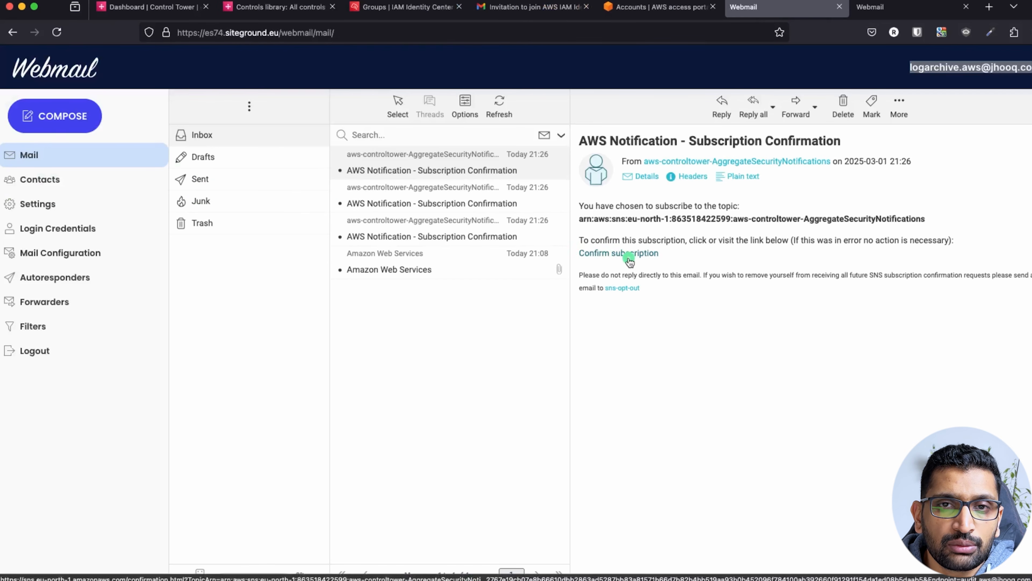
Step: Switch to the Audit mailbox and confirm its eu-central-1 subscription
{"action": "left_click", "coordinate": [899, 8]}
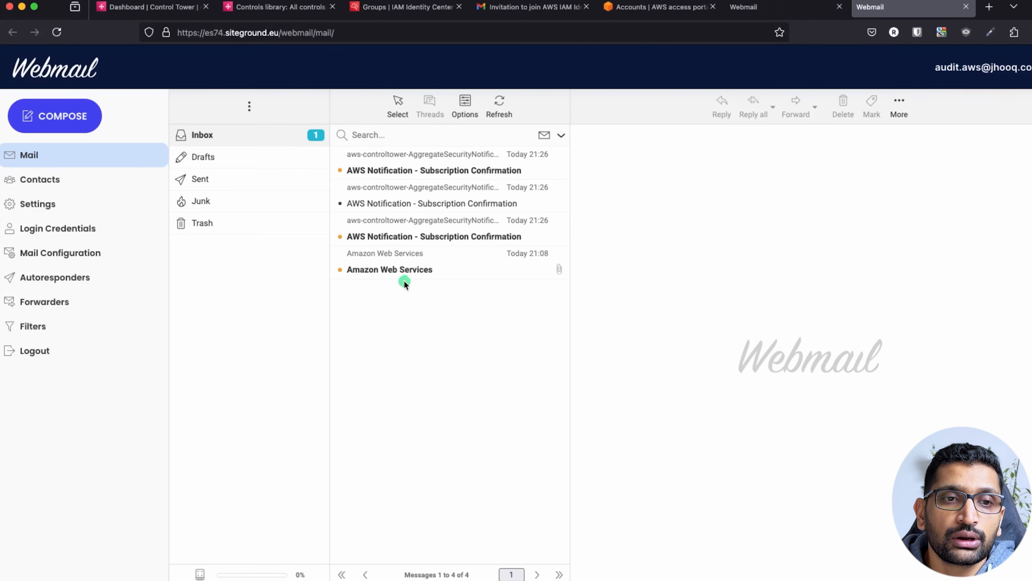
{"action": "left_click", "coordinate": [399, 269]}
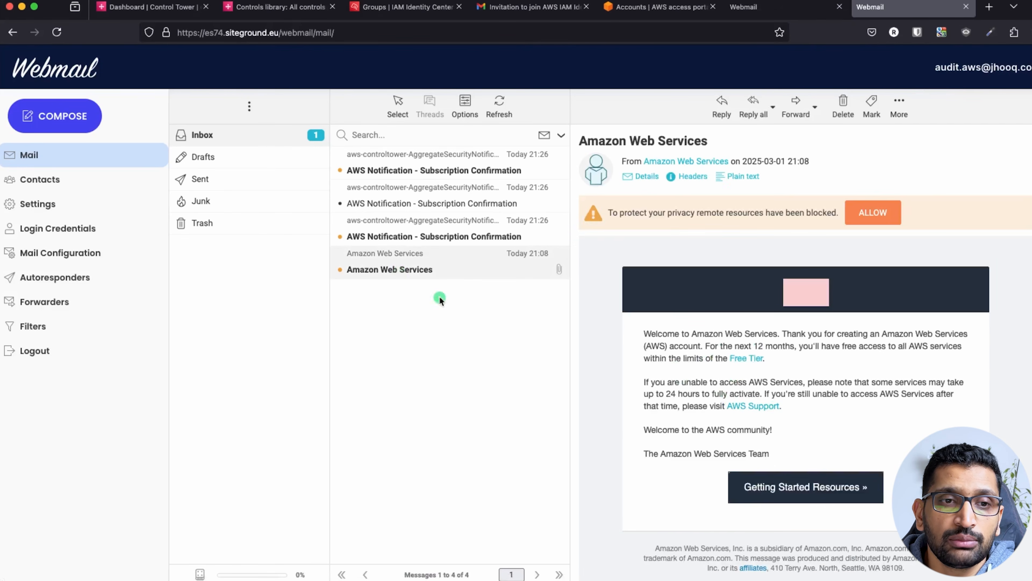
{"action": "left_click", "coordinate": [421, 237]}
{"action": "left_click", "coordinate": [632, 254]}
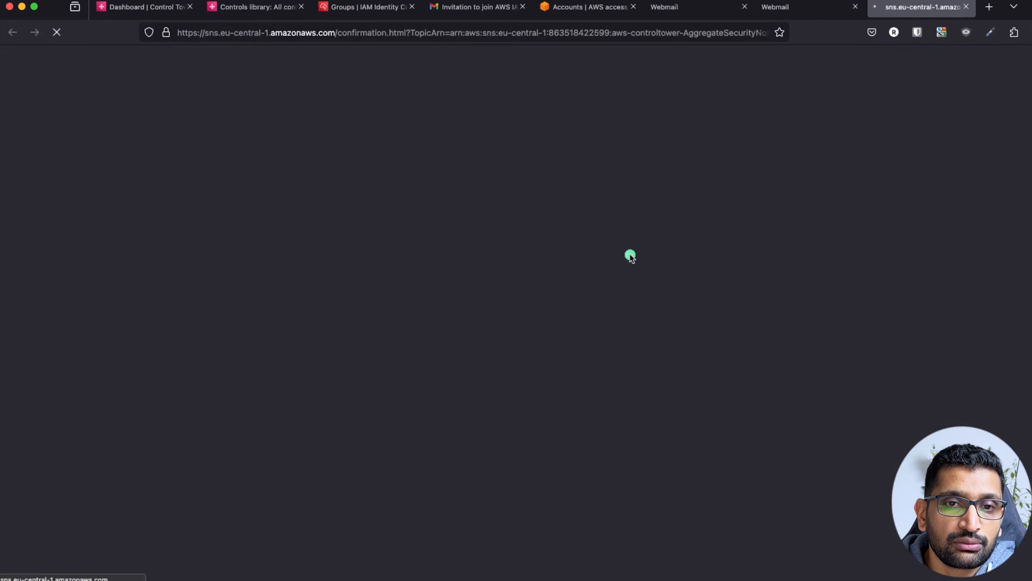
{"action": "key", "text": "super+w"}
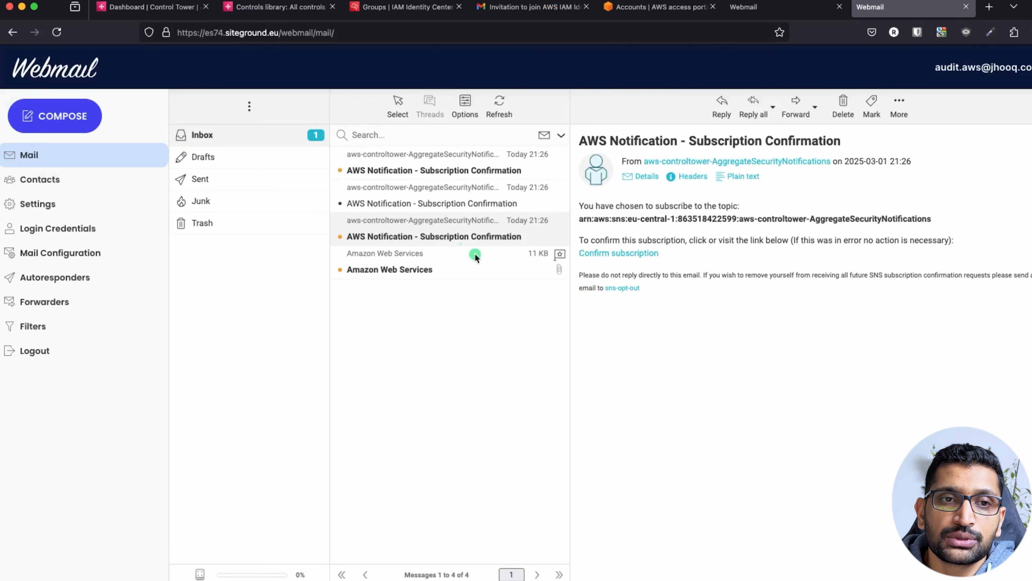
Step: Confirm the Audit eu-west-1 and eu-north-1 subscriptions, then recheck the confirmation emails
{"action": "left_click", "coordinate": [622, 254]}
{"action": "key", "text": "super+w"}
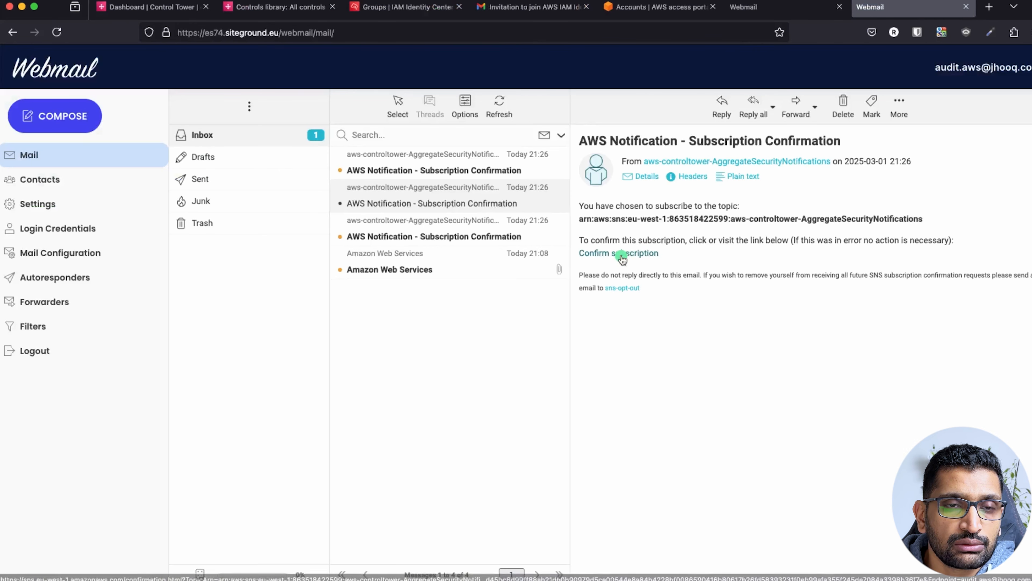
{"action": "left_click", "coordinate": [438, 159]}
{"action": "left_click", "coordinate": [616, 255]}
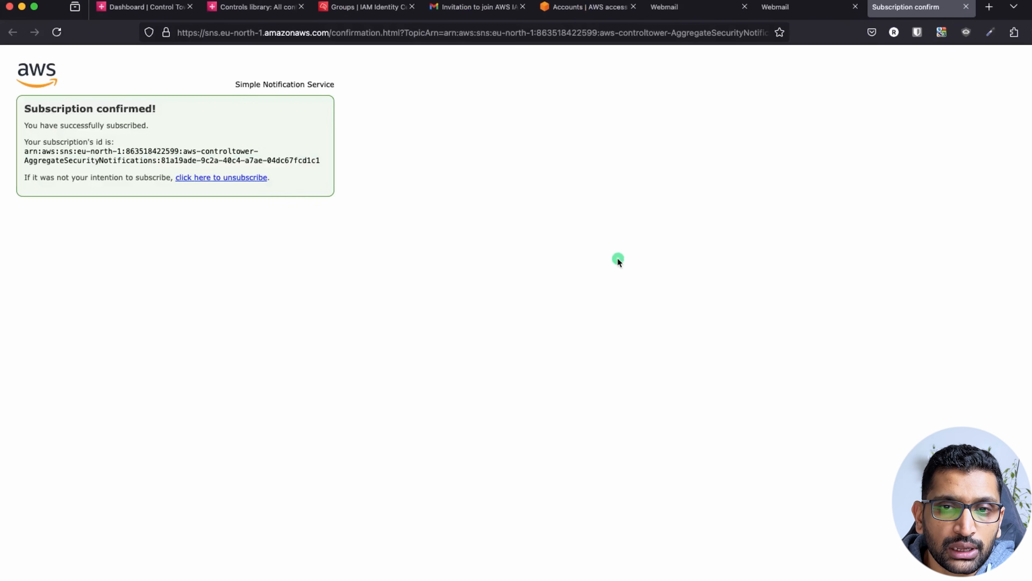
{"action": "key", "text": "super+w"}
{"action": "left_click", "coordinate": [410, 202]}
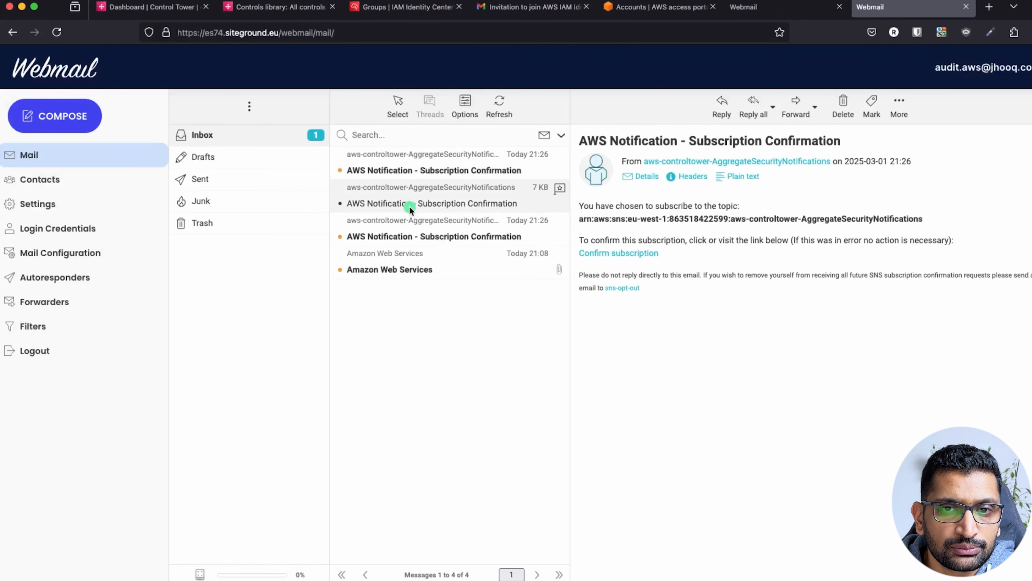
{"action": "left_click", "coordinate": [411, 231]}
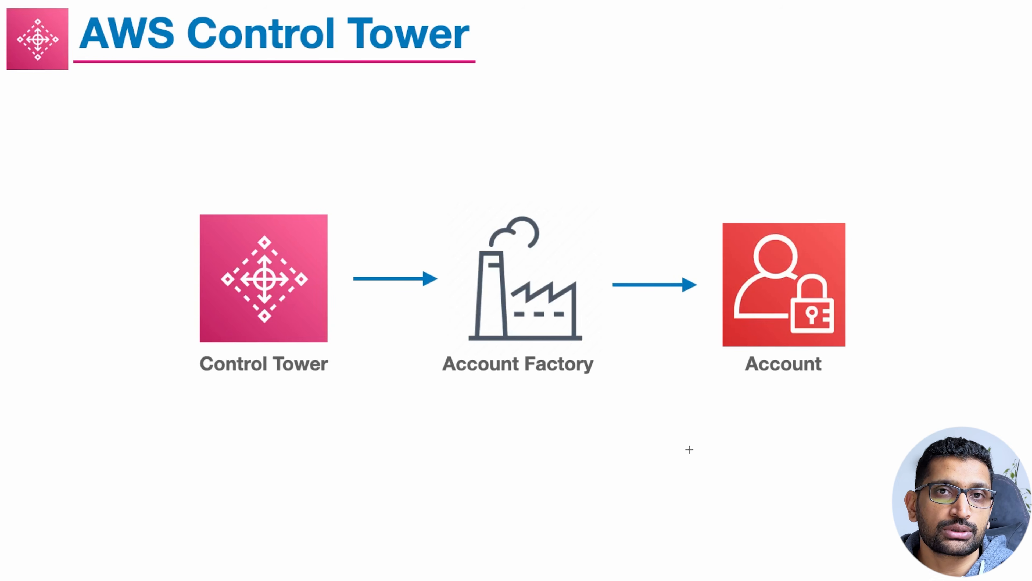
Step: Mark Account Factory with a red circle and a red arrow curving from Control Tower
{"action": "mouse_move", "coordinate": [601, 246]}
{"action": "left_mouse_down"}
{"action": "mouse_move", "coordinate": [437, 267]}
{"action": "mouse_move", "coordinate": [571, 385]}
{"action": "mouse_move", "coordinate": [584, 225]}
{"action": "left_mouse_up"}
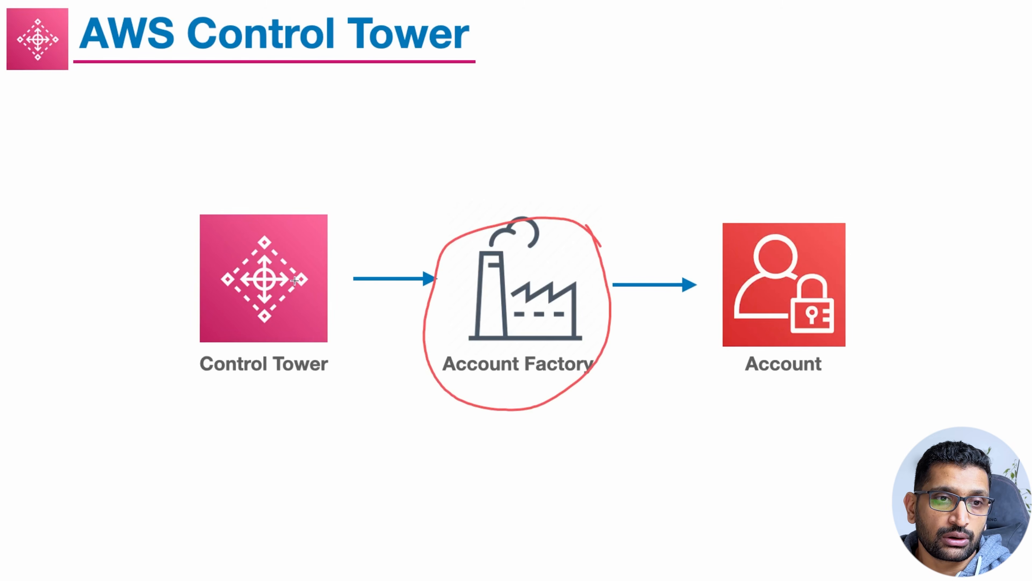
{"action": "mouse_move", "coordinate": [299, 260]}
{"action": "left_mouse_down"}
{"action": "mouse_move", "coordinate": [446, 237]}
{"action": "mouse_move", "coordinate": [432, 246]}
{"action": "left_mouse_up"}
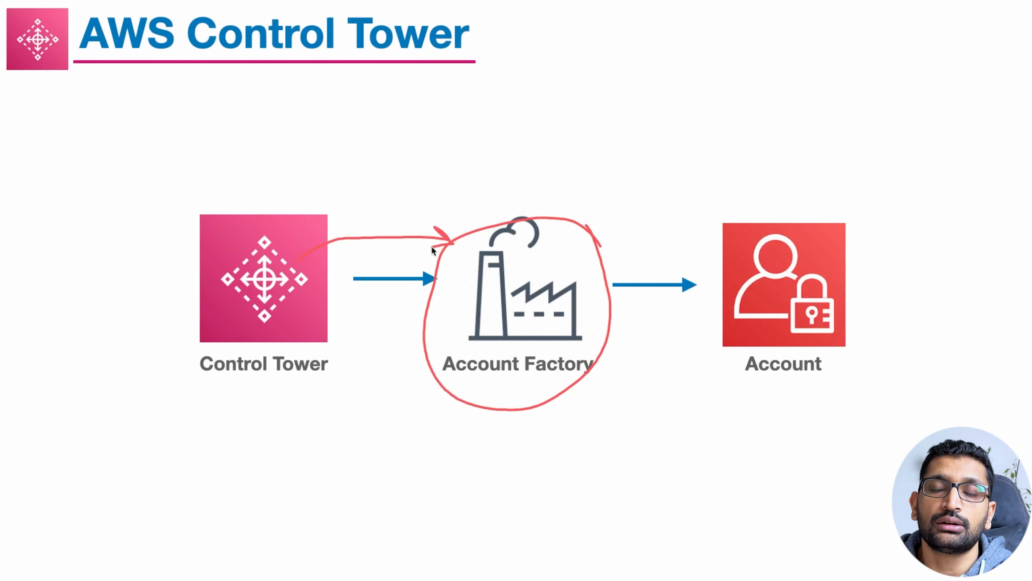
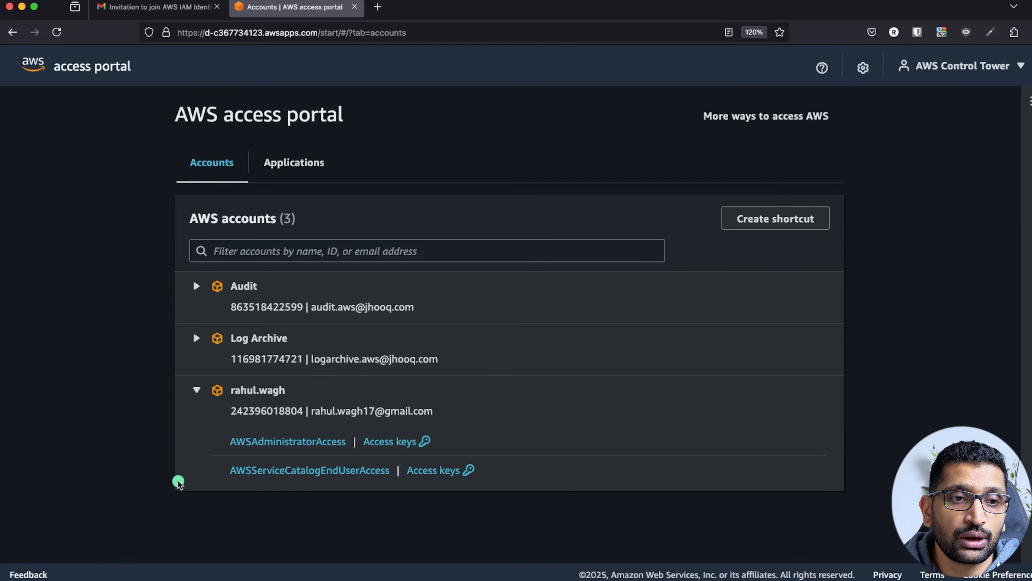
Step: Review the third account's AWSAdministratorAccess and AWSServiceCatalogEndUserAccess permission sets, then open the end-user console
{"action": "left_click", "coordinate": [196, 390]}
{"action": "left_click", "coordinate": [196, 390]}
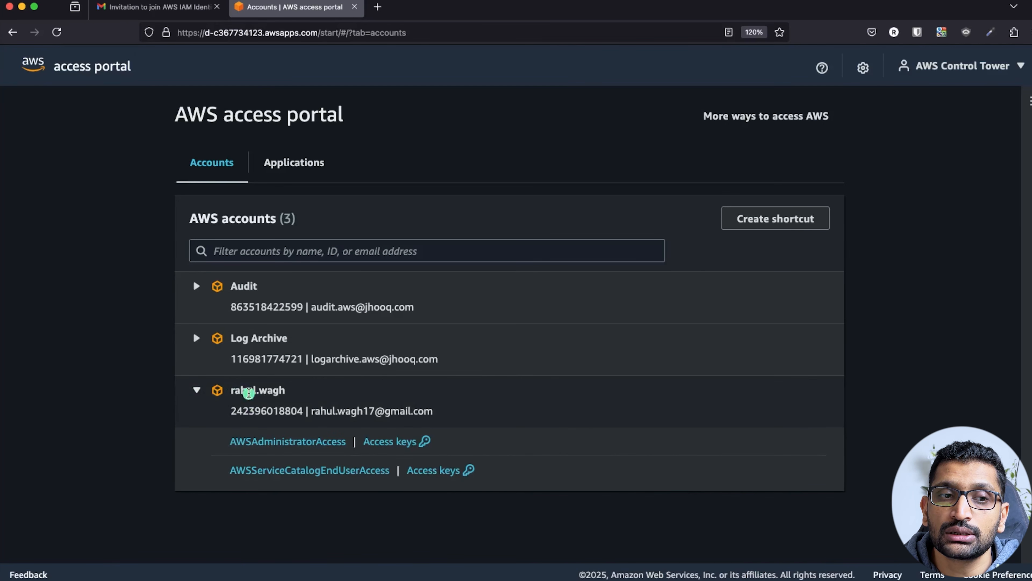
{"action": "left_click", "coordinate": [252, 454]}
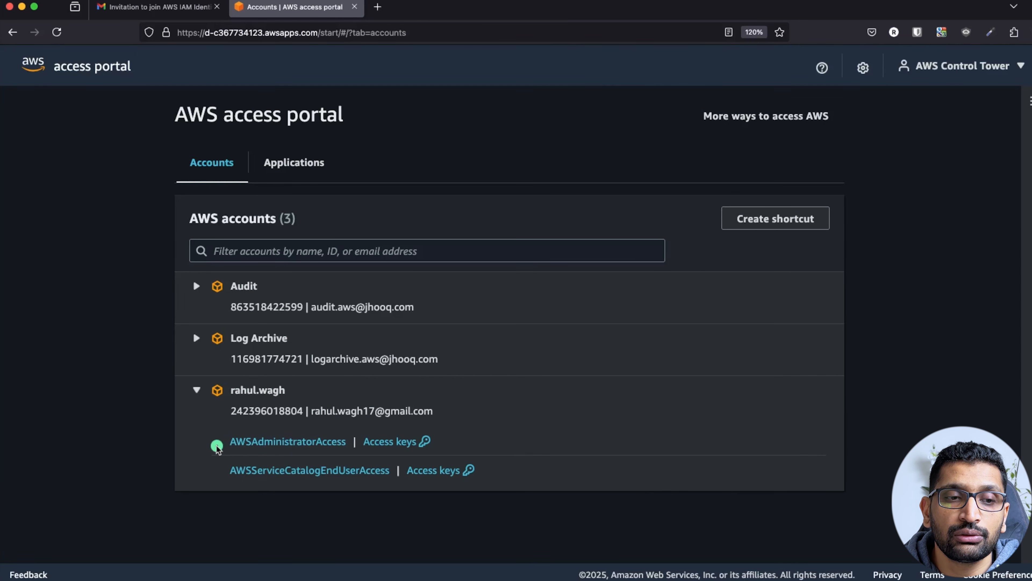
{"action": "left_click_drag", "start_coordinate": [215, 445], "coordinate": [357, 443]}
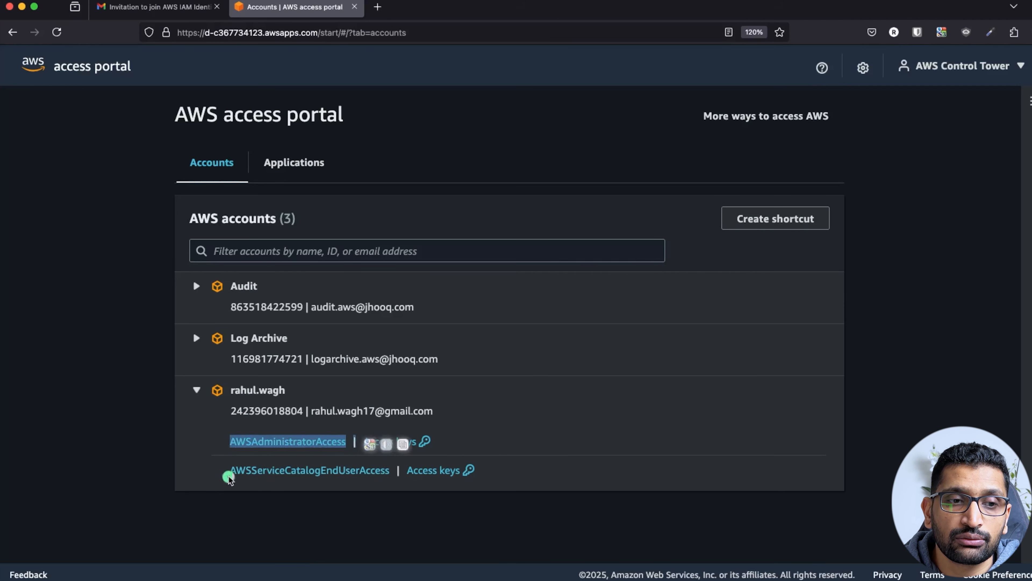
{"action": "left_click_drag", "start_coordinate": [226, 471], "coordinate": [391, 473]}
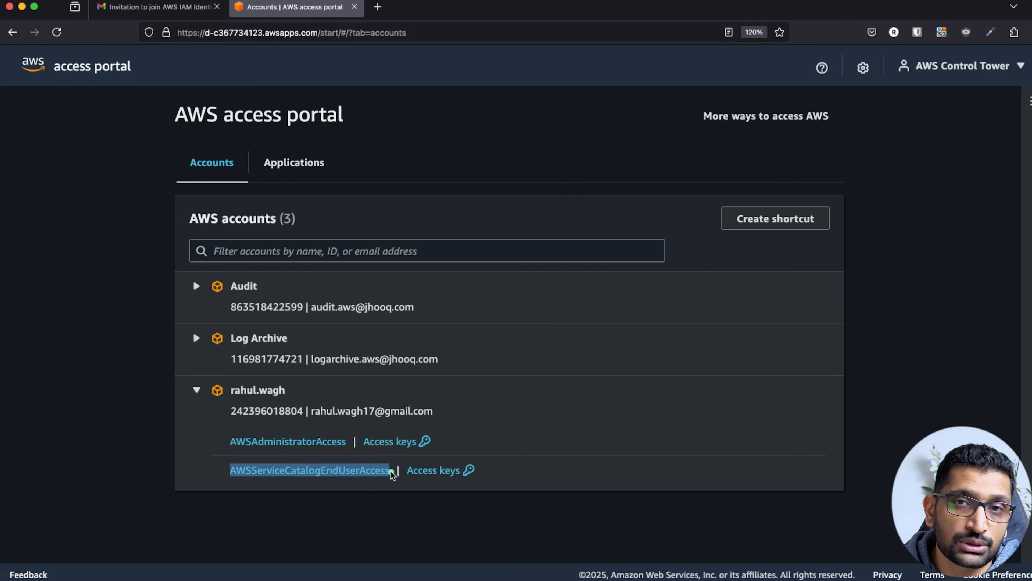
{"action": "left_click", "coordinate": [350, 491]}
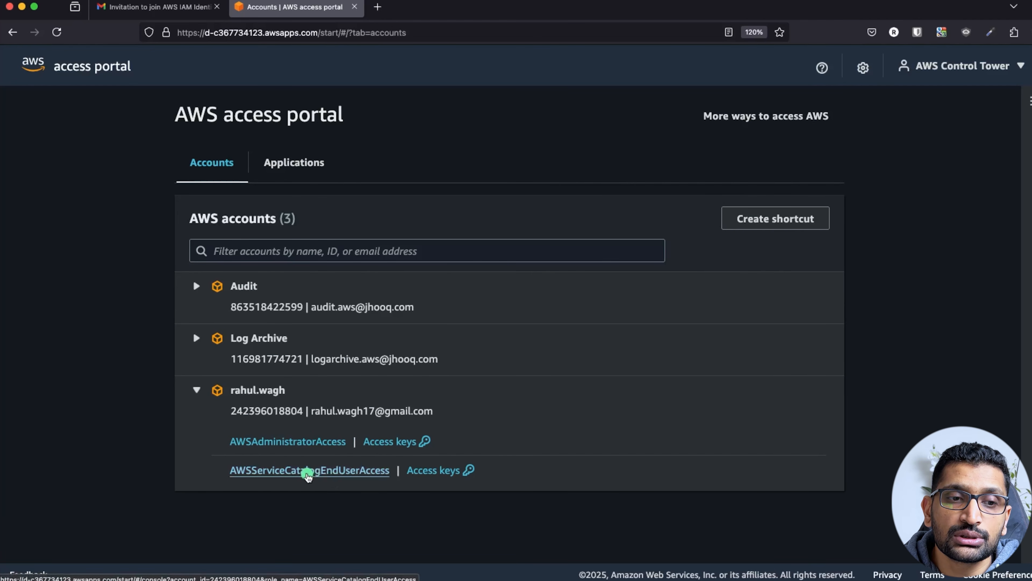
{"action": "left_click", "coordinate": [309, 472]}
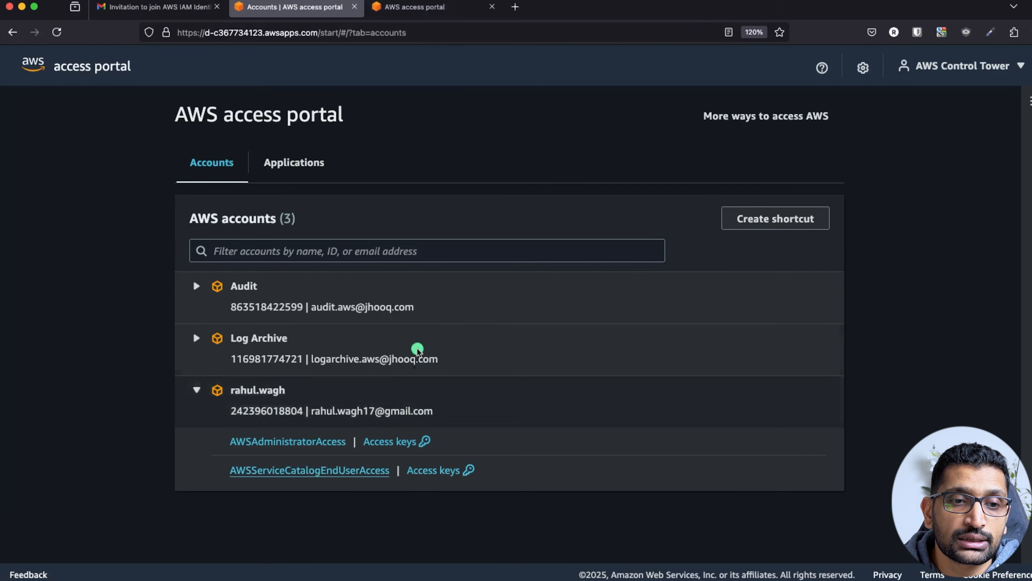
{"action": "left_click", "coordinate": [426, 8]}
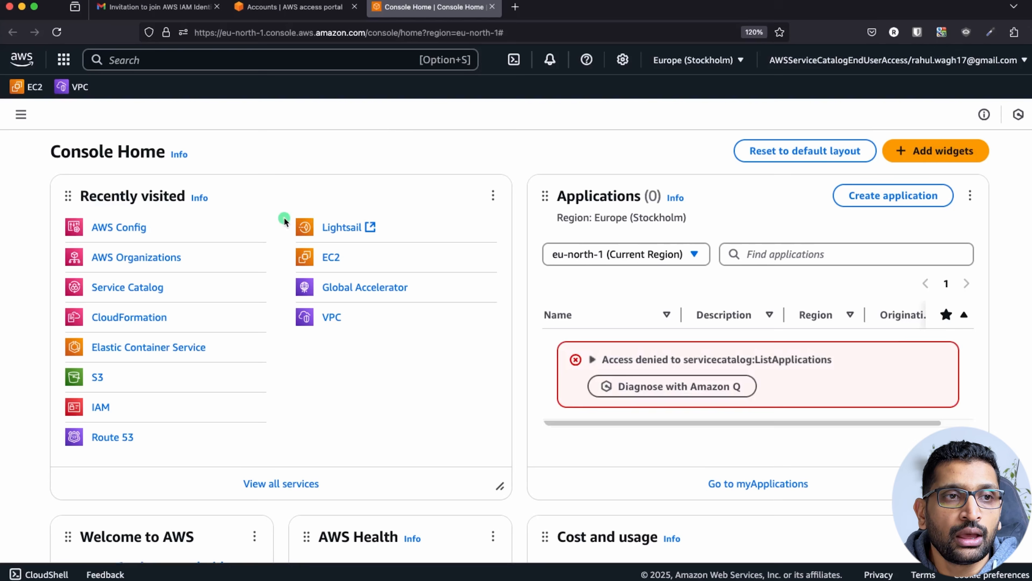
Step: Find Service Catalog with a 'service' search, select the AWS Control Tower Account Factory product, and launch it
{"action": "left_click", "coordinate": [134, 59]}
{"action": "type", "text": "serv"}
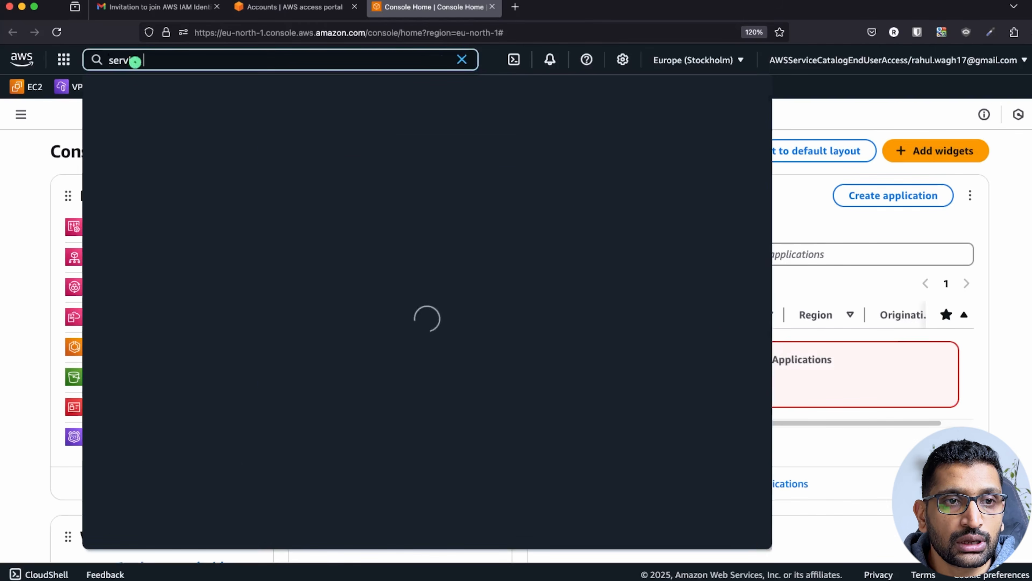
{"action": "type", "text": "ice"}
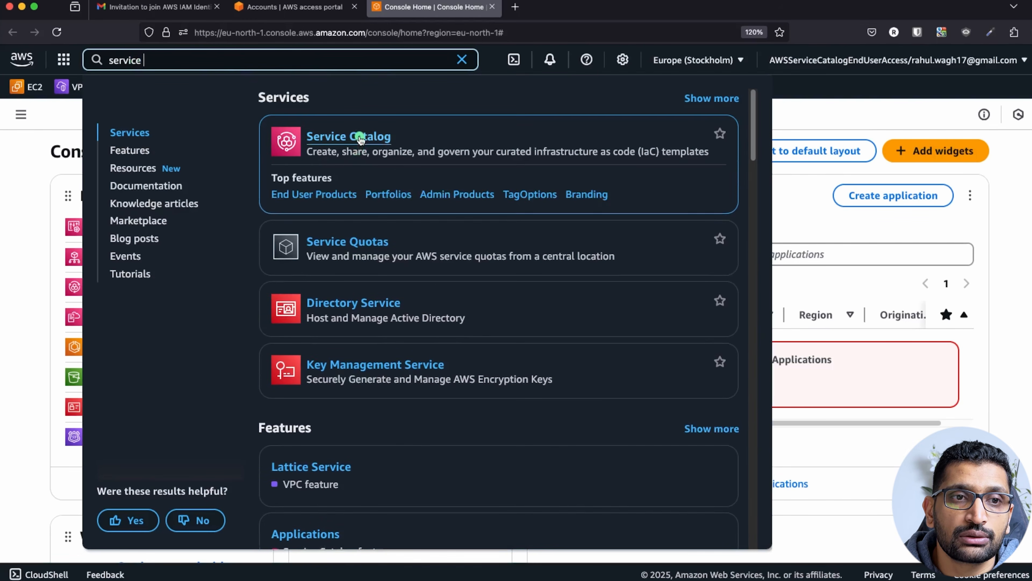
{"action": "left_click", "coordinate": [358, 135]}
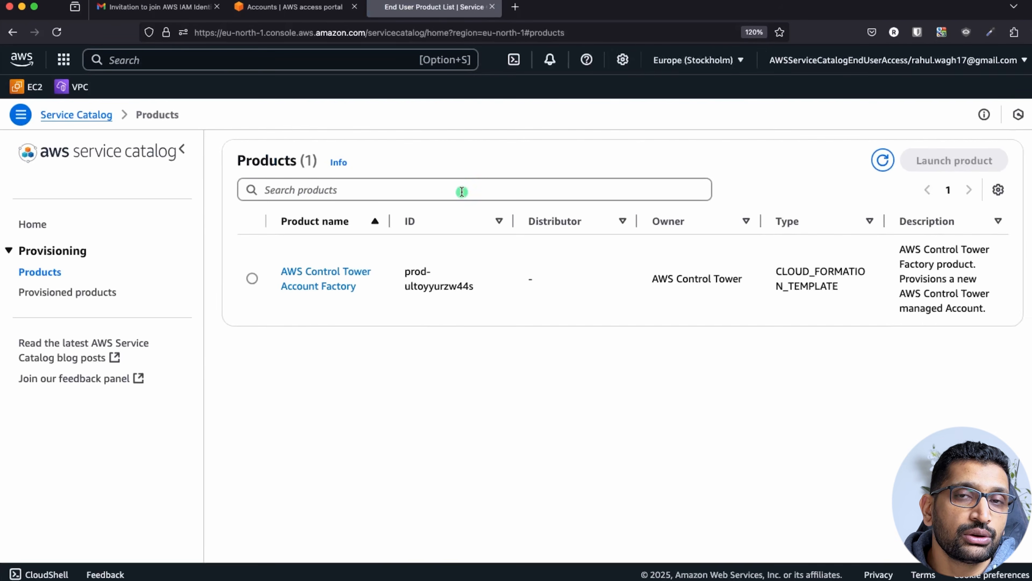
{"action": "left_click_drag", "start_coordinate": [275, 273], "coordinate": [364, 285]}
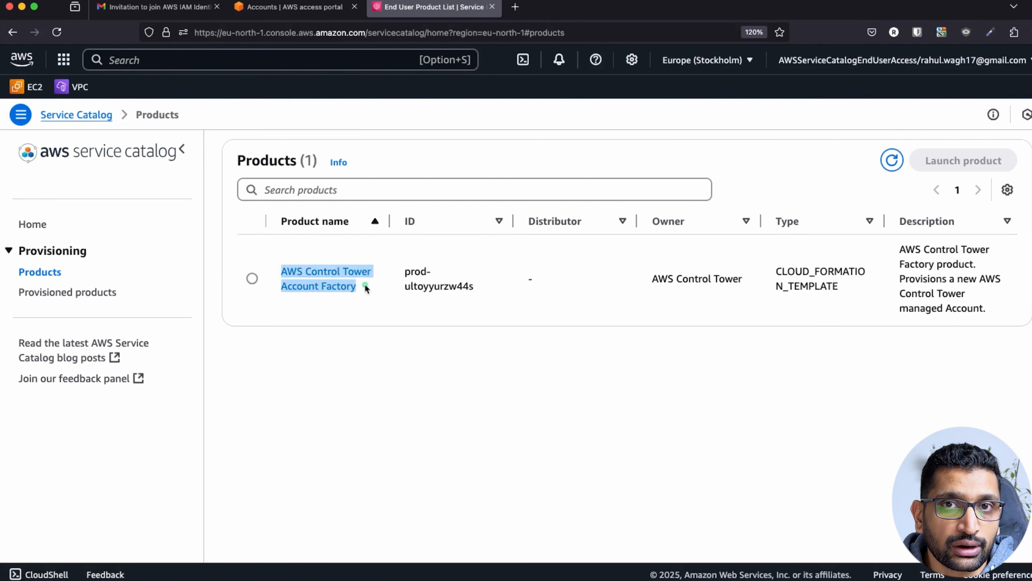
{"action": "left_click", "coordinate": [253, 280]}
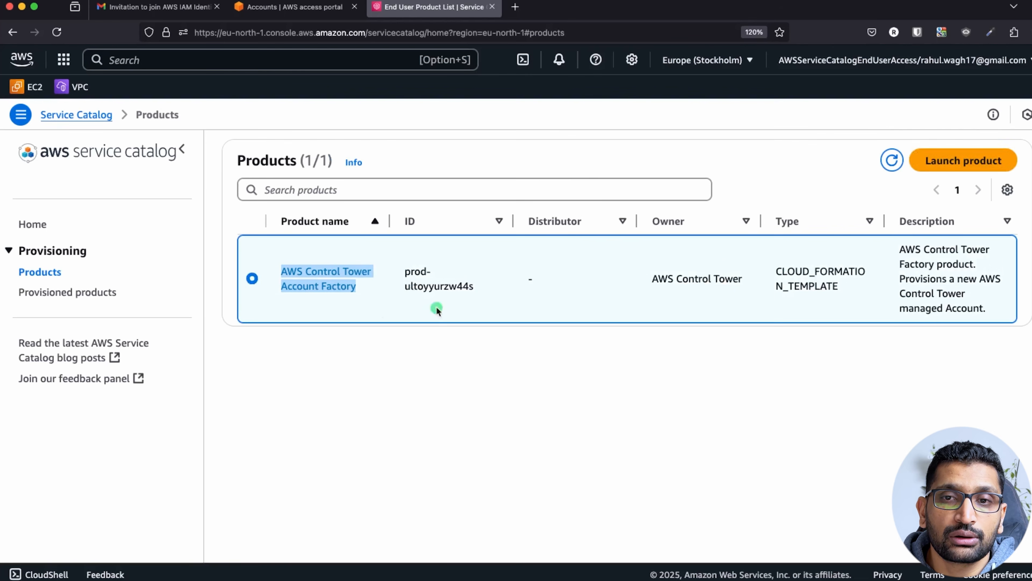
{"action": "left_click", "coordinate": [969, 160]}
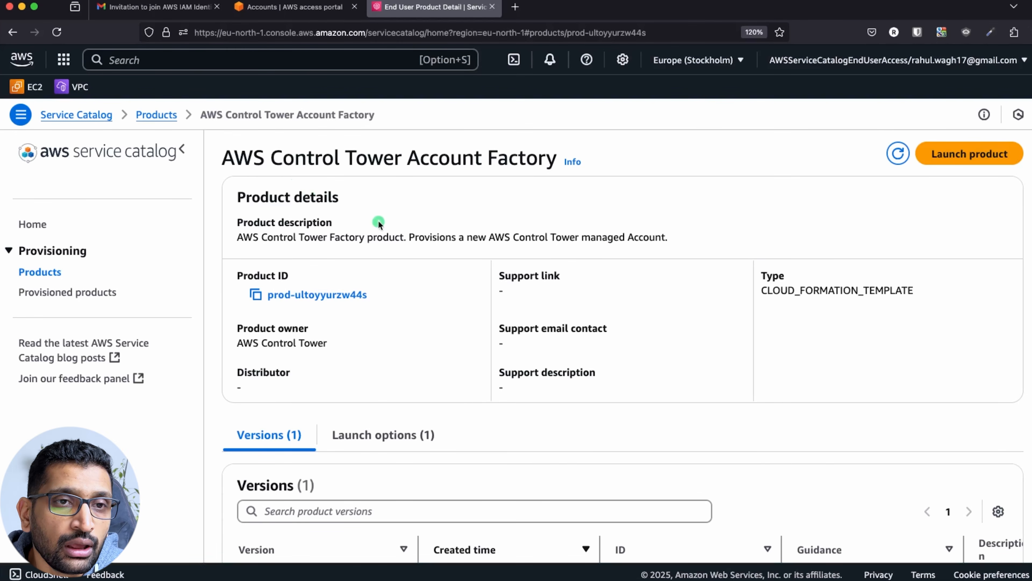
Step: Close the Service Catalog tab and open the third account's console as AWSAdministratorAccess
{"action": "left_click", "coordinate": [493, 7]}
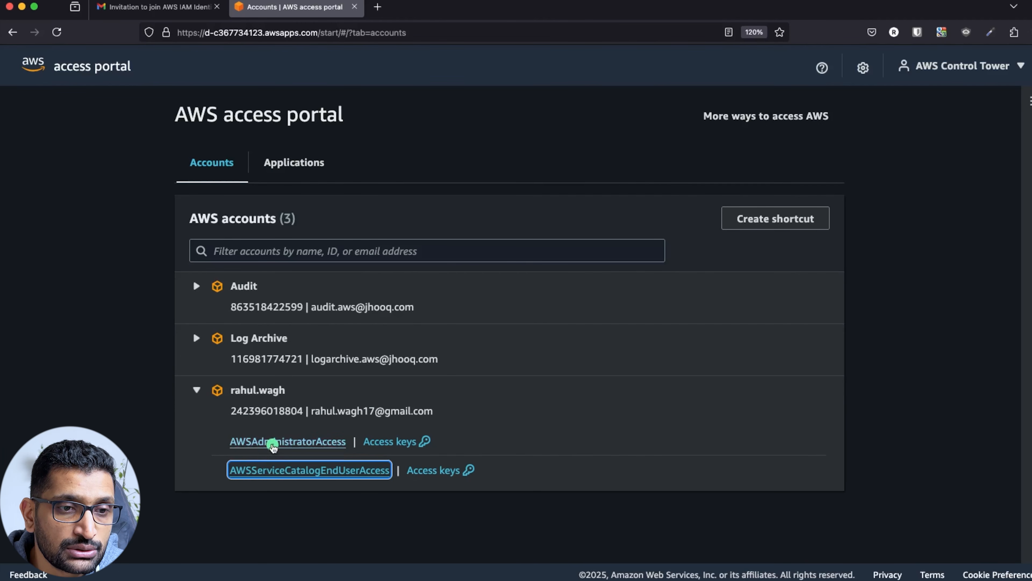
{"action": "left_click", "coordinate": [287, 443]}
{"action": "left_click", "coordinate": [427, 9]}
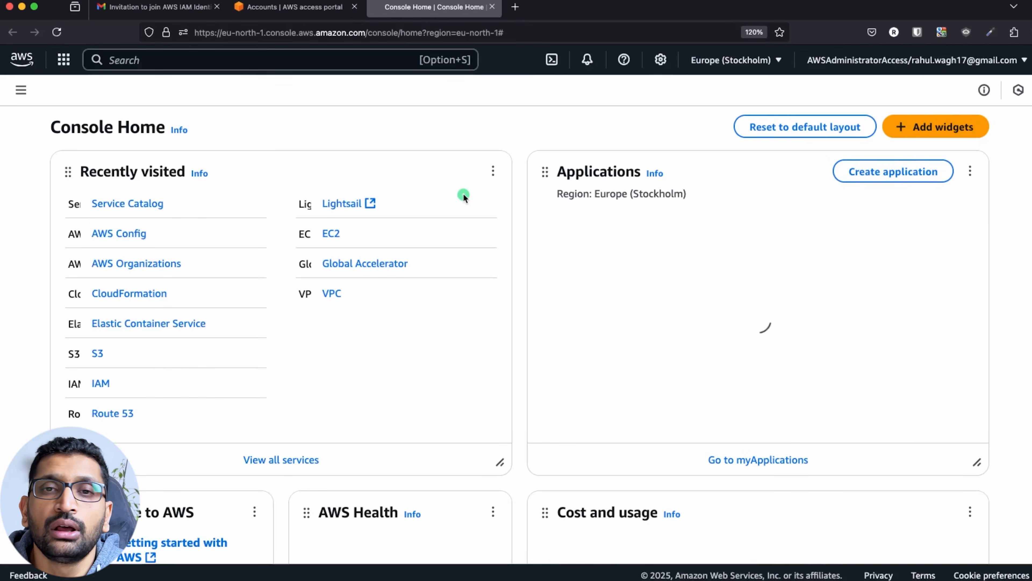
Step: Search 'aws comfig' in the console and open AWS Config
{"action": "left_click", "coordinate": [145, 57]}
{"action": "type", "text": "aws"}
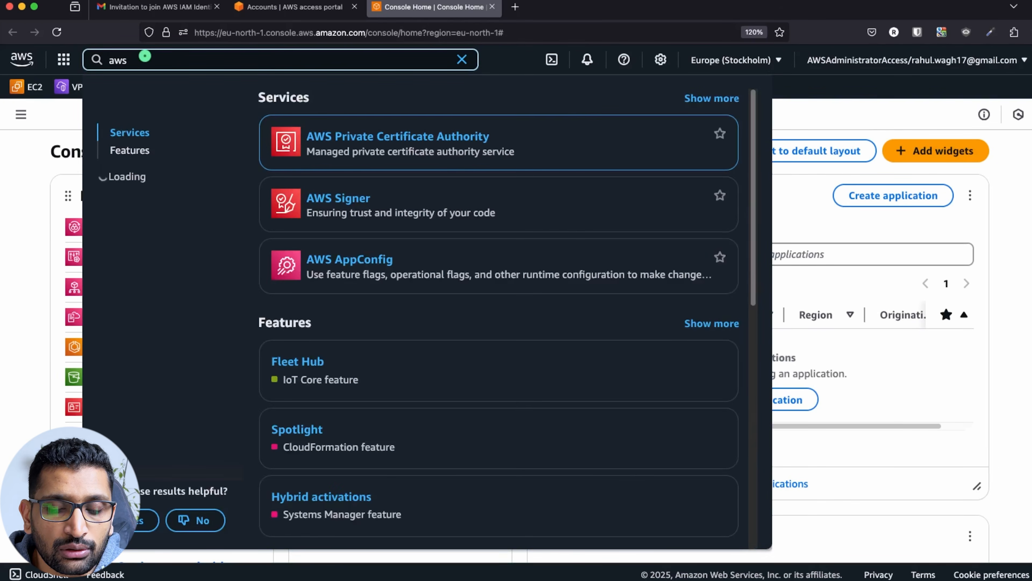
{"action": "type", "text": " comfig"}
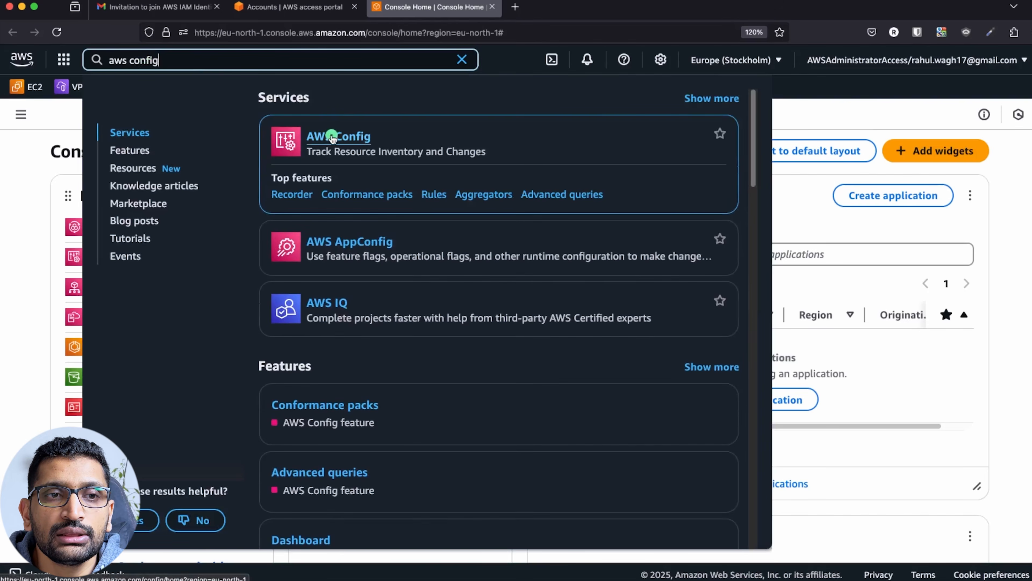
{"action": "left_click", "coordinate": [331, 136]}
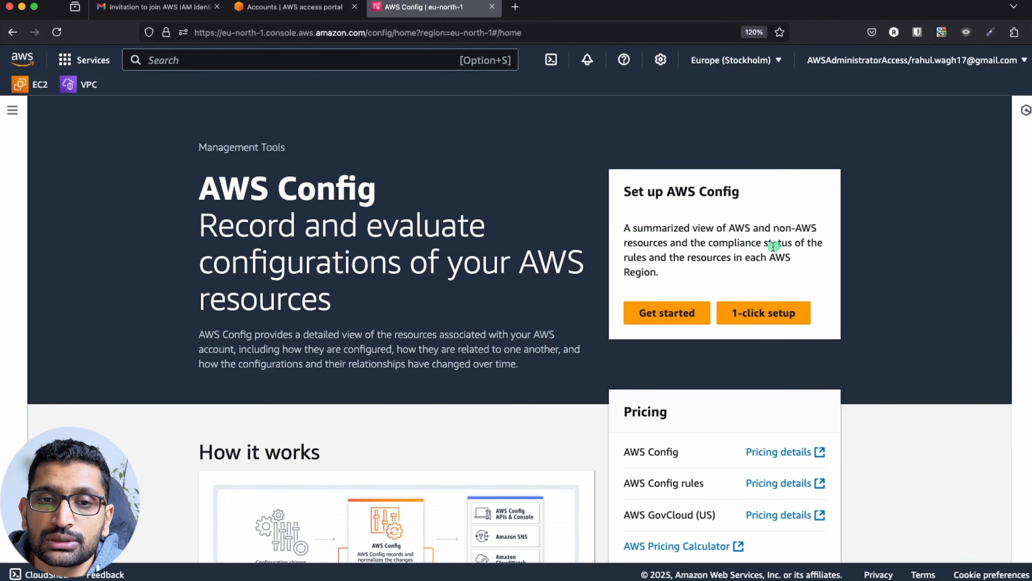
Step: Begin the step-by-step AWS Config setup and scroll through its Settings page
{"action": "left_click", "coordinate": [676, 319]}
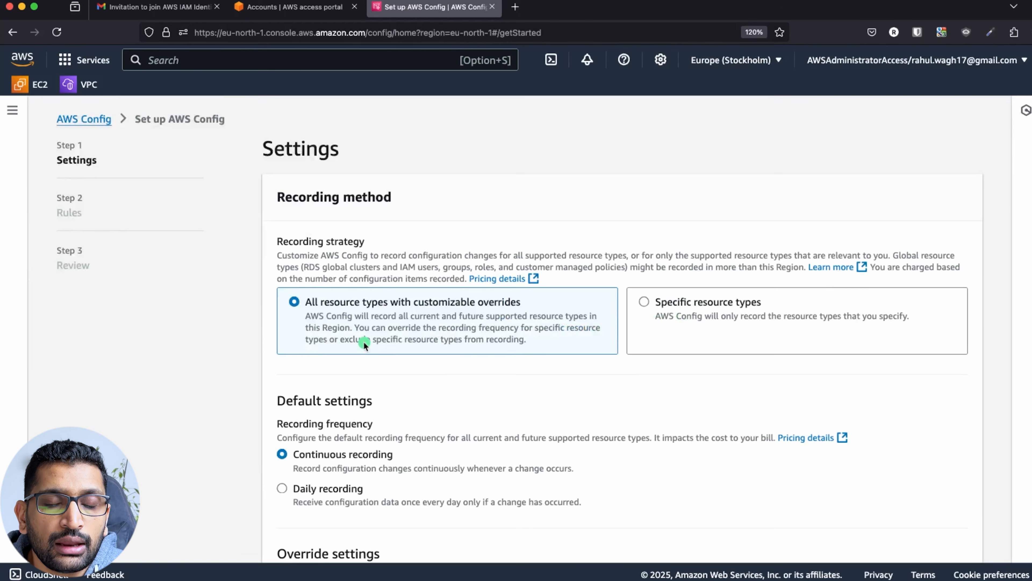
{"action": "scroll", "coordinate": [364, 341], "scroll_direction": "down", "scroll_amount": 2}
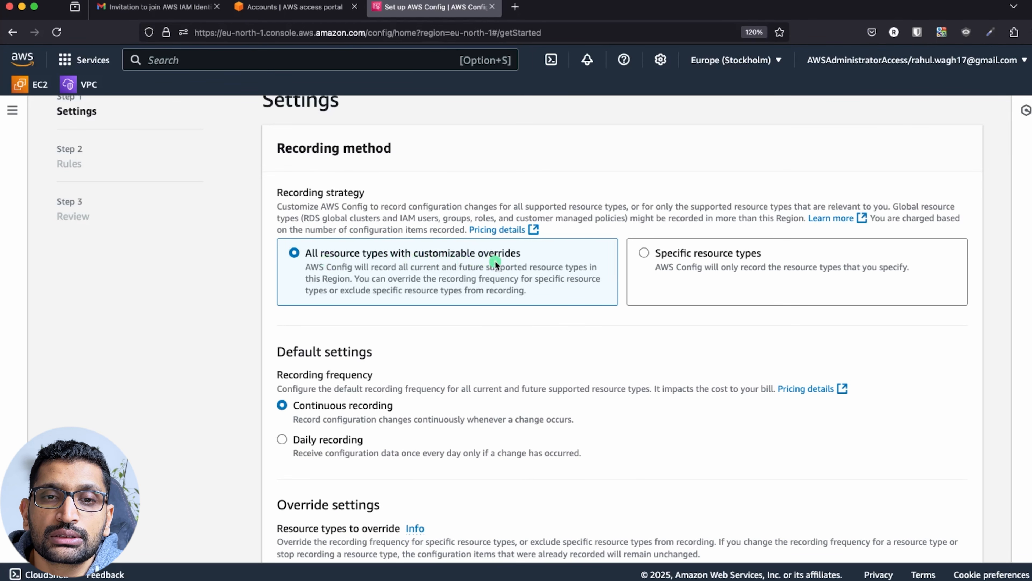
{"action": "scroll", "coordinate": [500, 316], "scroll_direction": "down", "scroll_amount": 4}
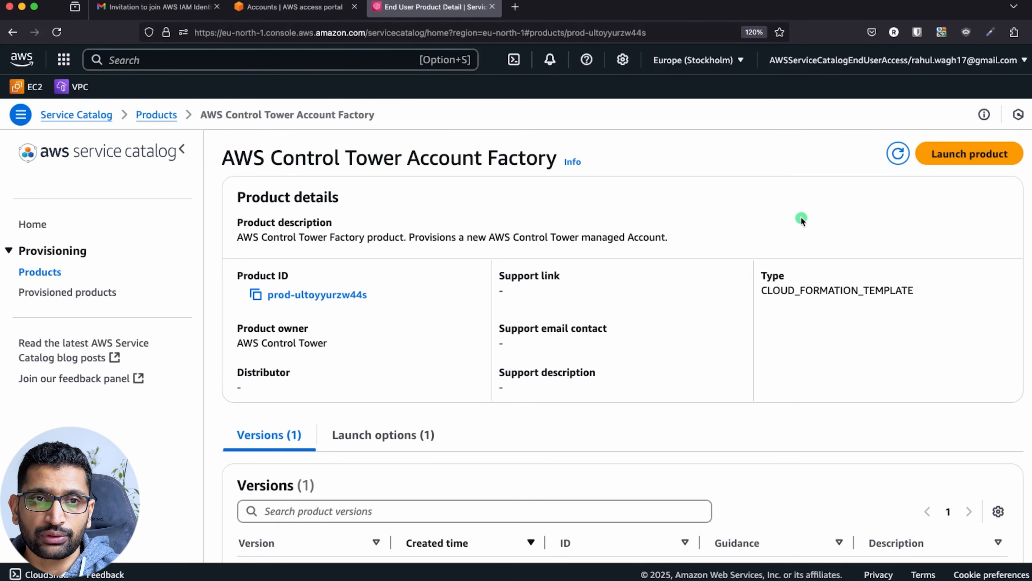
Step: Close the product tab and open the AWSAdministratorAccess console through Open Link in New Tab
{"action": "left_click", "coordinate": [492, 7]}
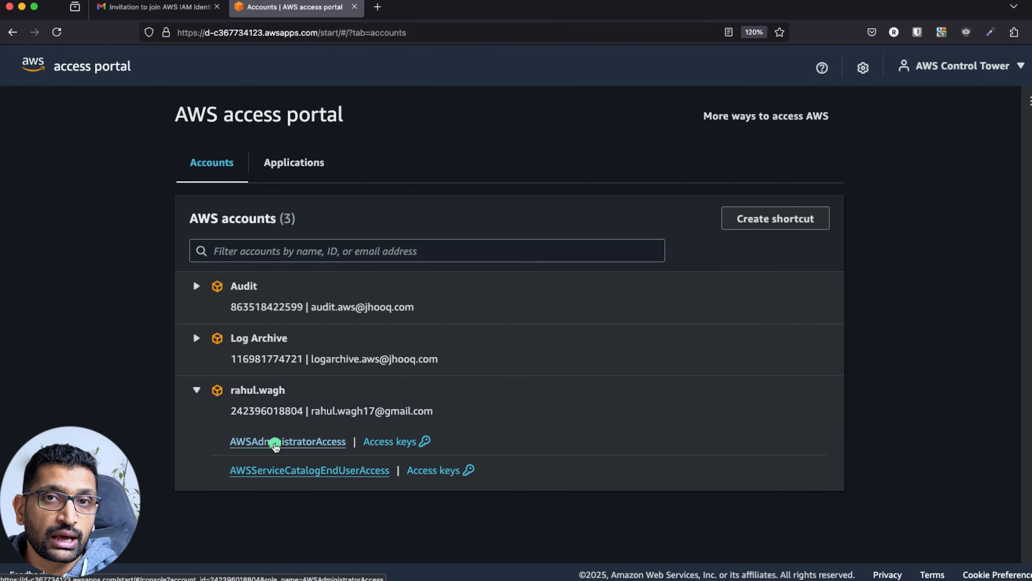
{"action": "right_click", "coordinate": [275, 444]}
{"action": "left_click", "coordinate": [342, 450]}
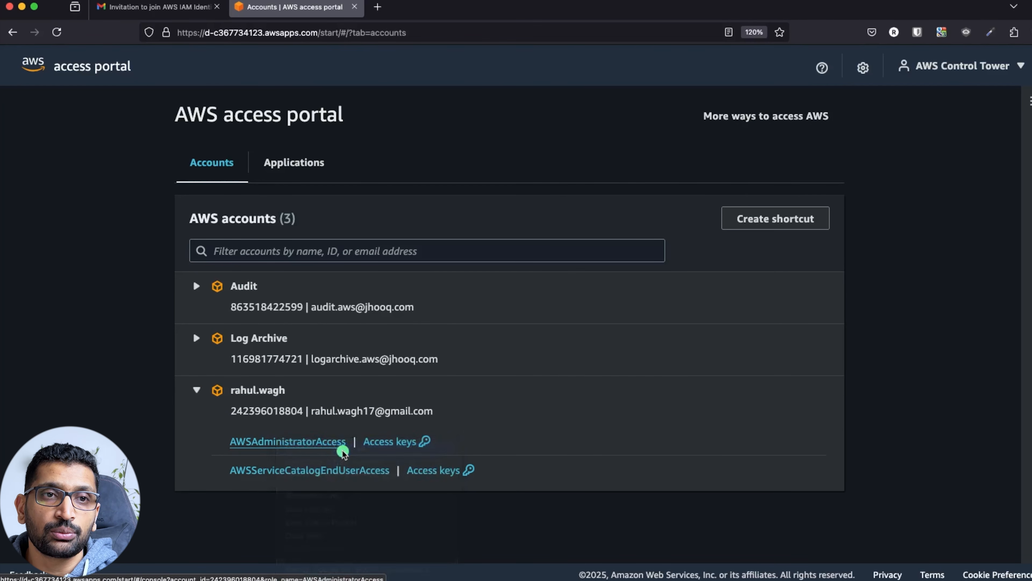
{"action": "left_click", "coordinate": [392, 7]}
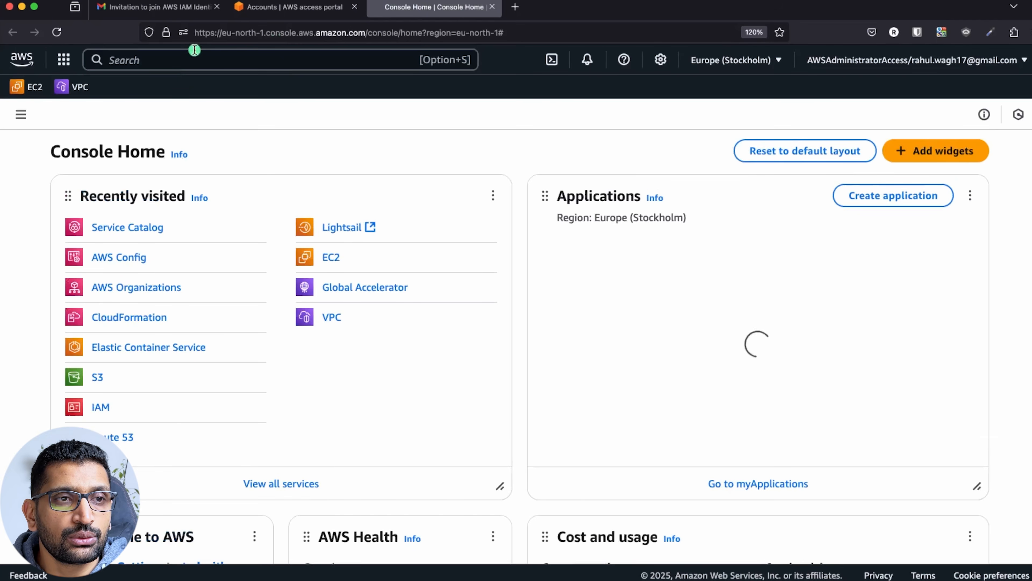
Step: Search 'aws config' and open the AWS Config setup page
{"action": "left_click", "coordinate": [195, 51]}
{"action": "type", "text": "aws"}
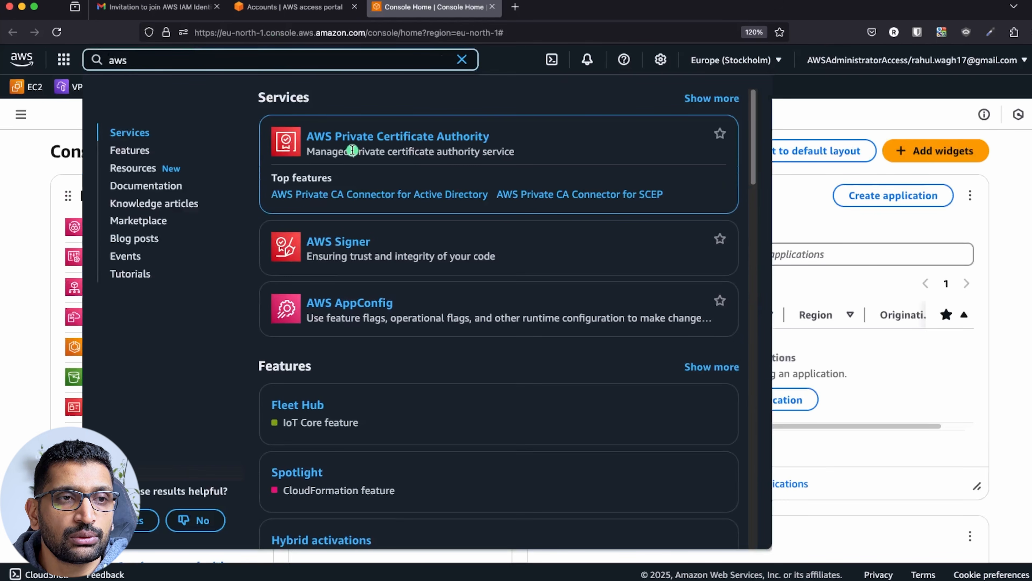
{"action": "type", "text": " config"}
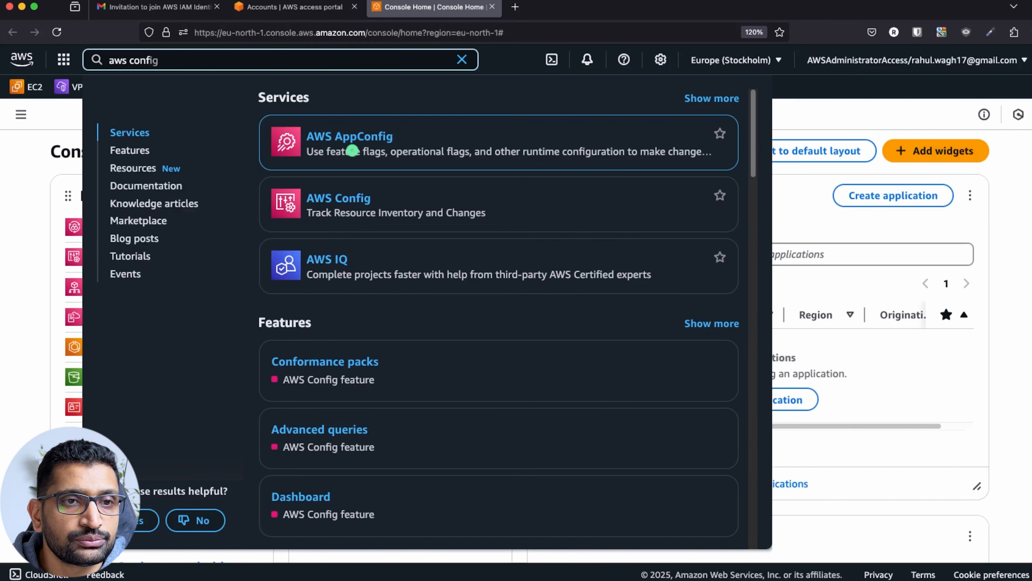
{"action": "left_click", "coordinate": [333, 198]}
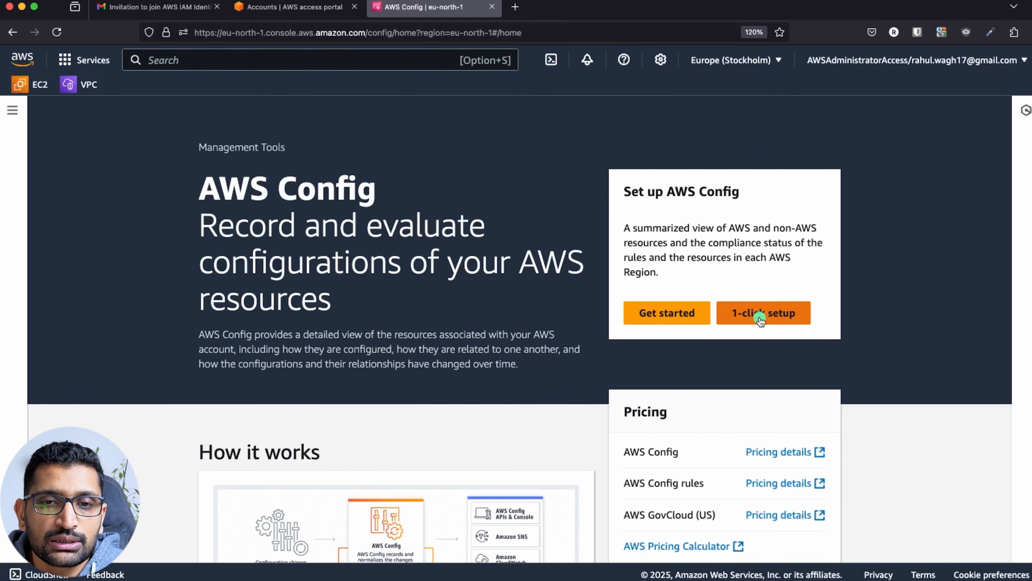
Step: Run the 1-click AWS Config setup and review the override and default-settings resource-type lists
{"action": "left_click", "coordinate": [763, 323]}
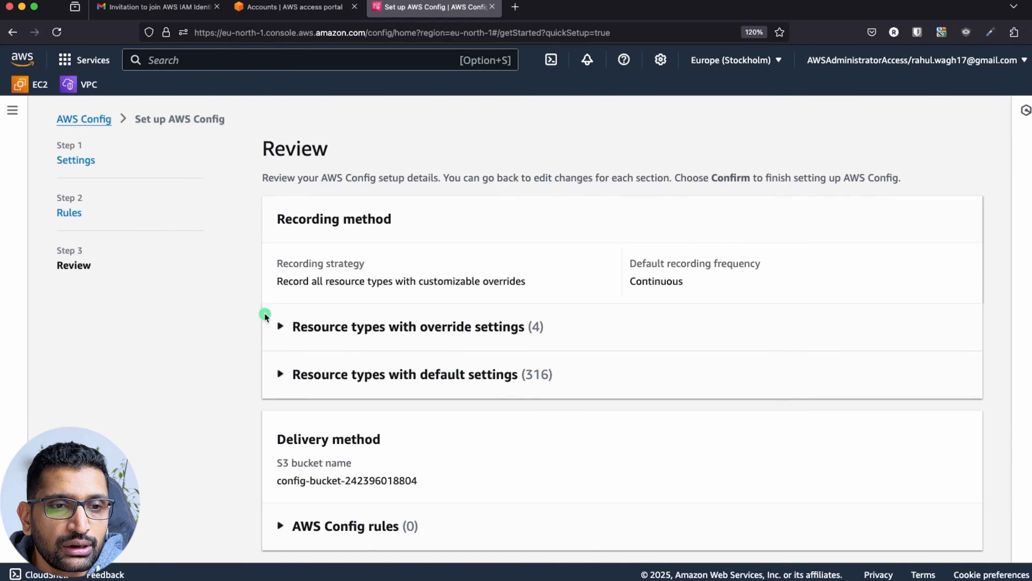
{"action": "scroll", "coordinate": [264, 313], "scroll_direction": "down", "scroll_amount": 2}
{"action": "left_click", "coordinate": [276, 282]}
{"action": "scroll", "coordinate": [277, 286], "scroll_direction": "down", "scroll_amount": 5}
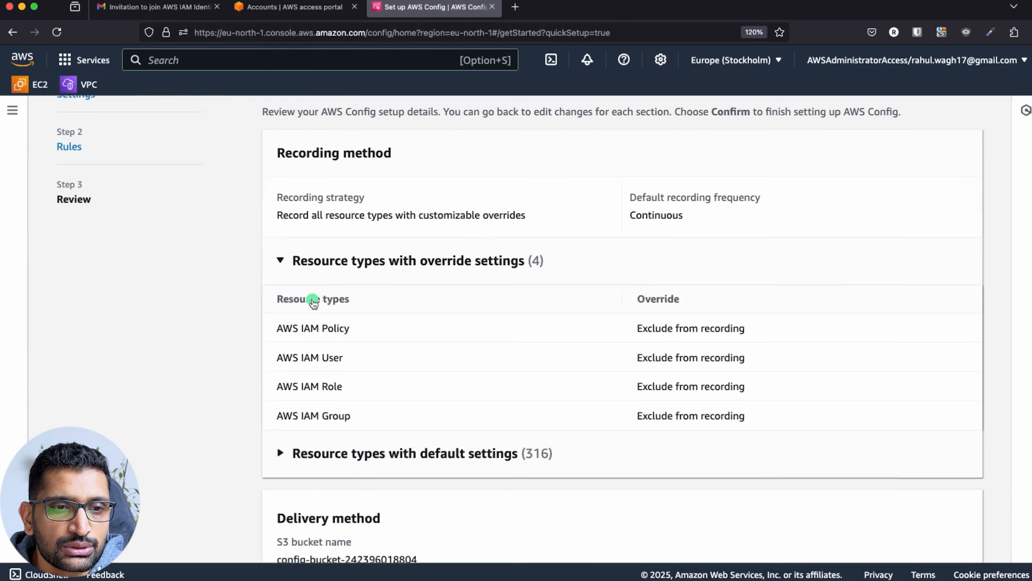
{"action": "left_click", "coordinate": [281, 330]}
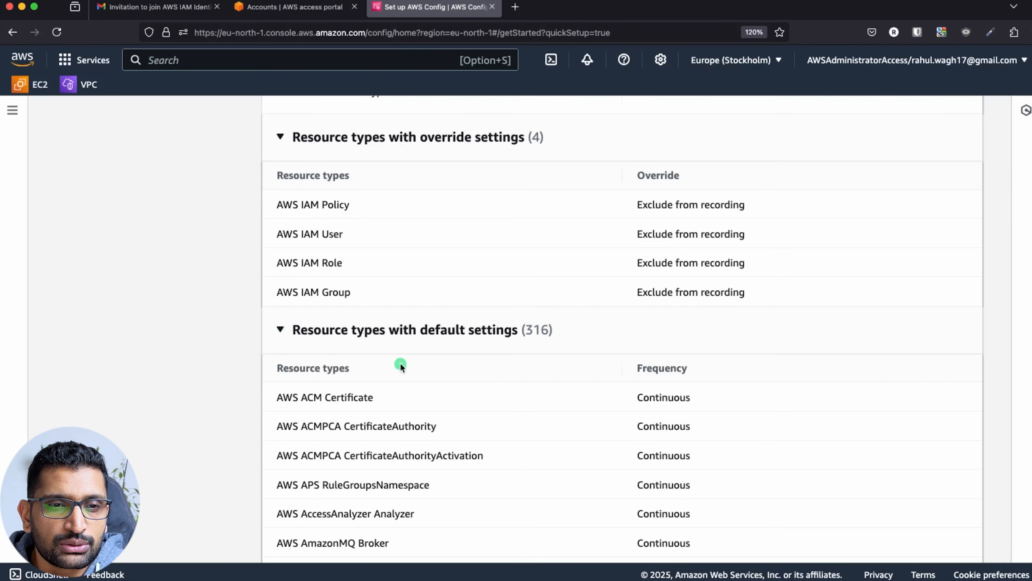
{"action": "scroll", "coordinate": [411, 353], "scroll_direction": "down", "scroll_amount": 5}
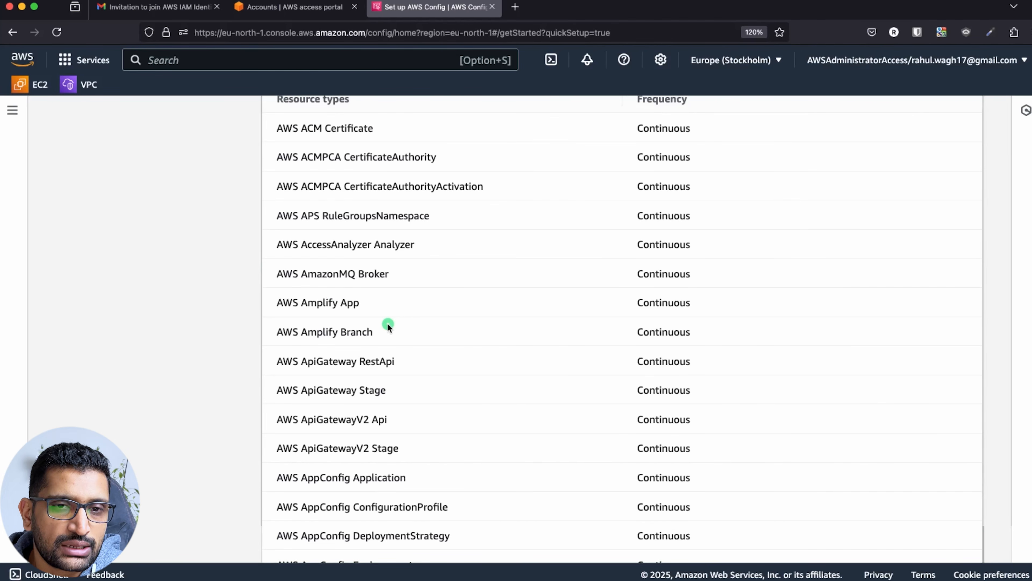
{"action": "scroll", "coordinate": [387, 323], "scroll_direction": "down", "scroll_amount": 20}
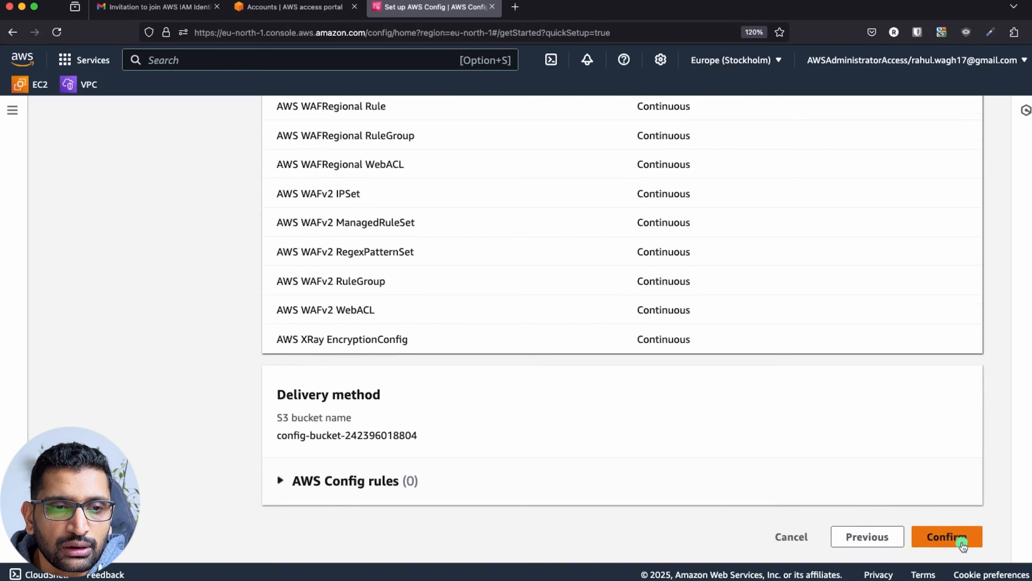
{"action": "scroll", "coordinate": [971, 540], "scroll_direction": "up", "scroll_amount": 20}
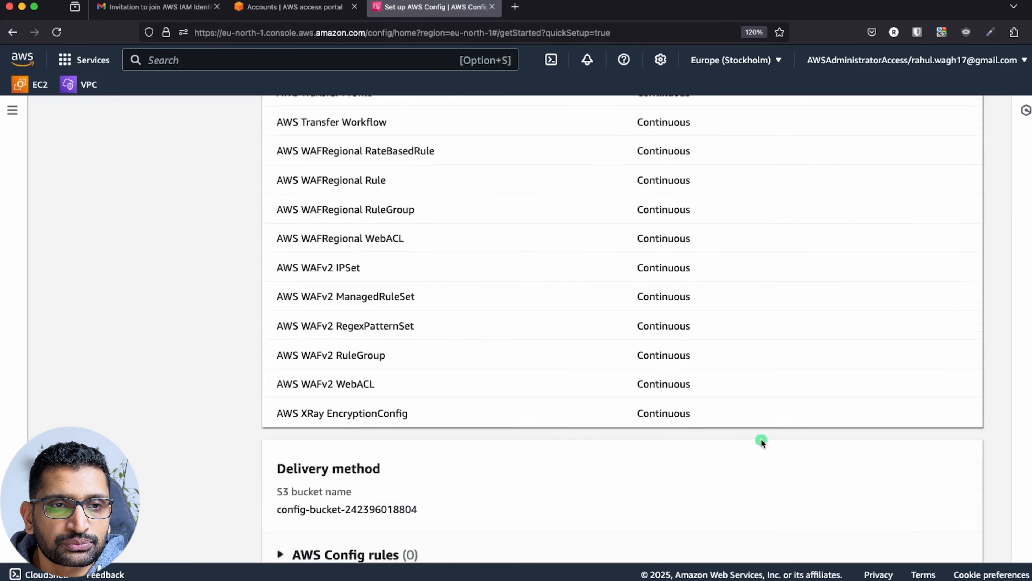
{"action": "scroll", "coordinate": [761, 441], "scroll_direction": "up", "scroll_amount": 20}
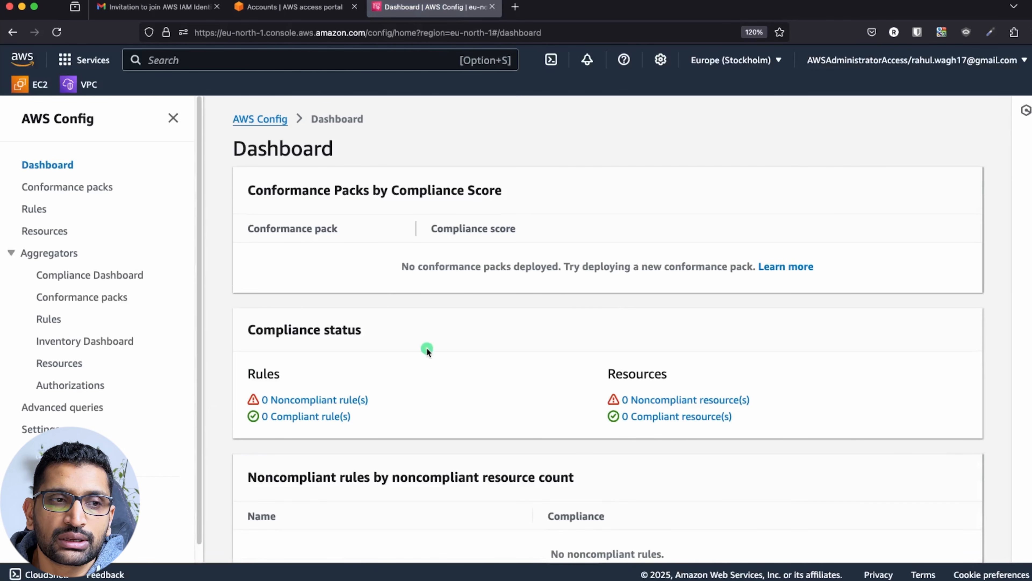
Step: Look over the AWS Config dashboard's Compliance status, then close the dashboard tab
{"action": "scroll", "coordinate": [427, 348], "scroll_direction": "down", "scroll_amount": 5}
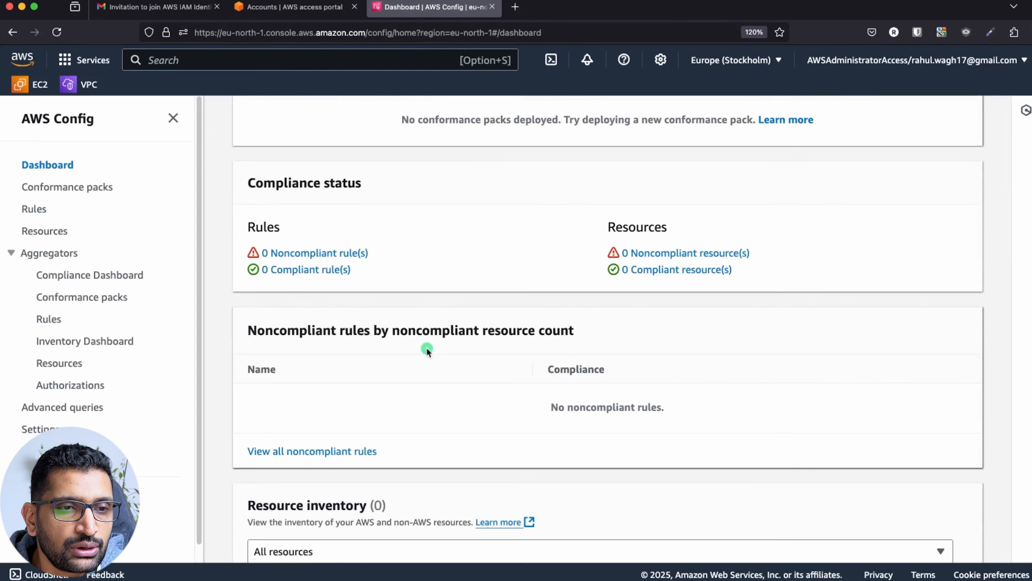
{"action": "triple_click", "coordinate": [267, 185]}
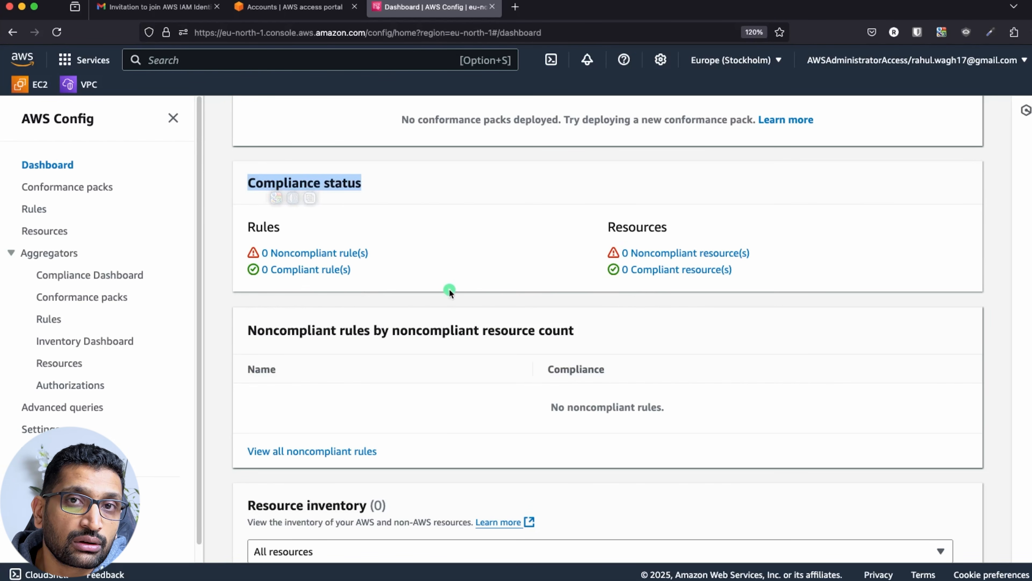
{"action": "scroll", "coordinate": [449, 289], "scroll_direction": "up", "scroll_amount": 5}
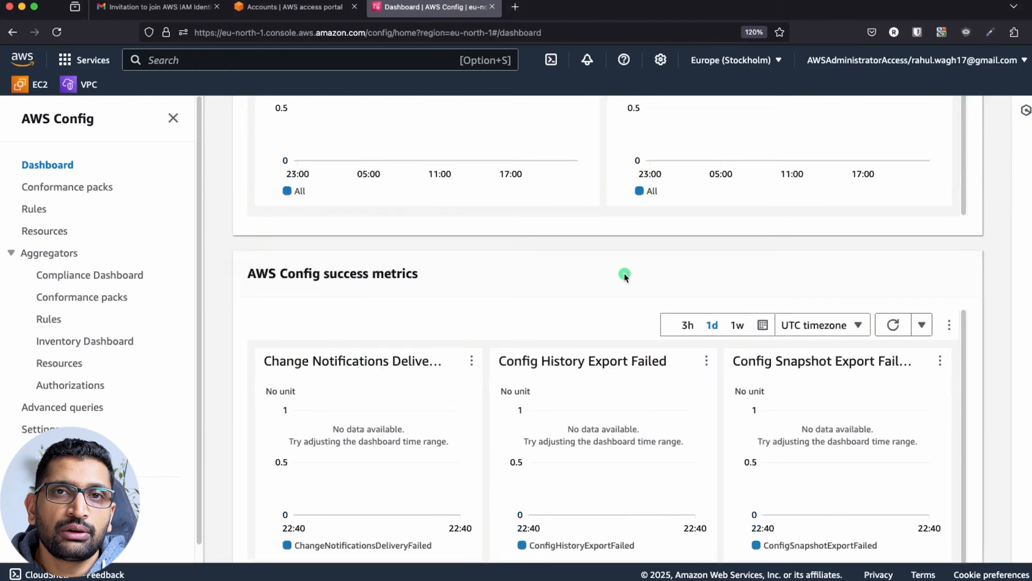
{"action": "scroll", "coordinate": [624, 273], "scroll_direction": "up", "scroll_amount": 15}
{"action": "scroll", "coordinate": [624, 273], "scroll_direction": "up", "scroll_amount": 5}
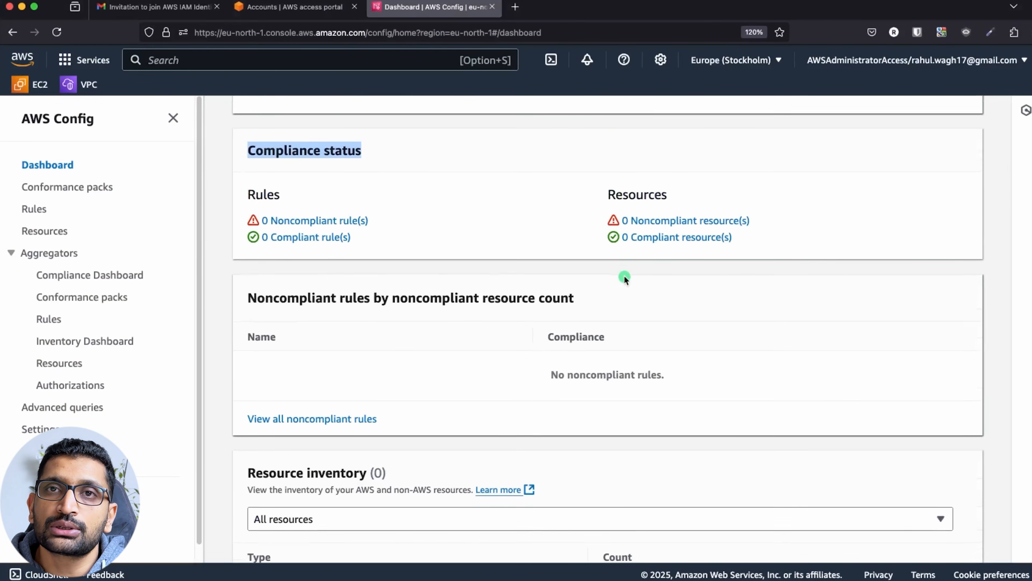
{"action": "left_click", "coordinate": [492, 8]}
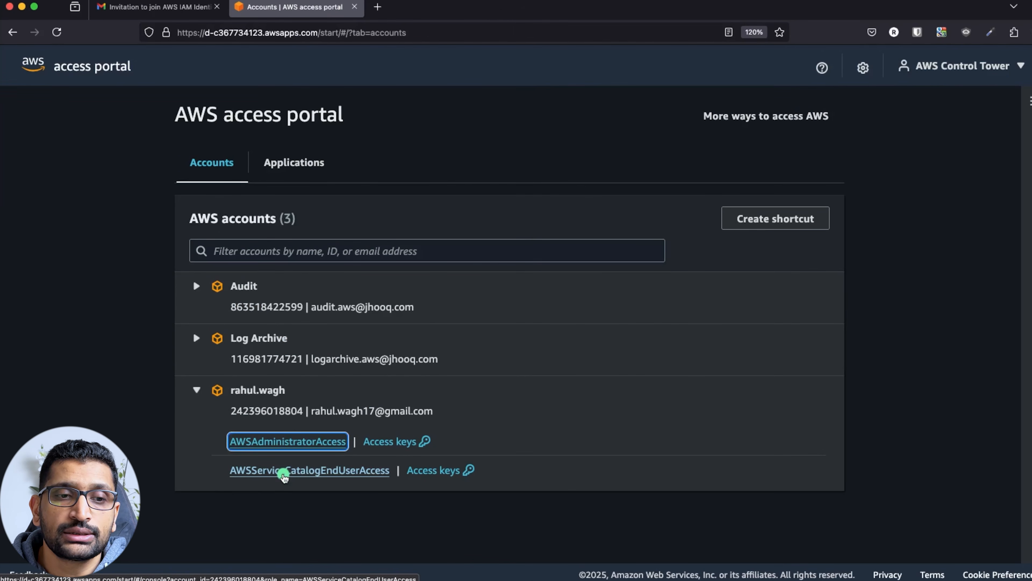
Step: Open the AWSServiceCatalogEndUserAccess console, search 'service', and open the AWS Control Tower Account Factory product
{"action": "left_click", "coordinate": [283, 471]}
{"action": "left_click", "coordinate": [440, 8]}
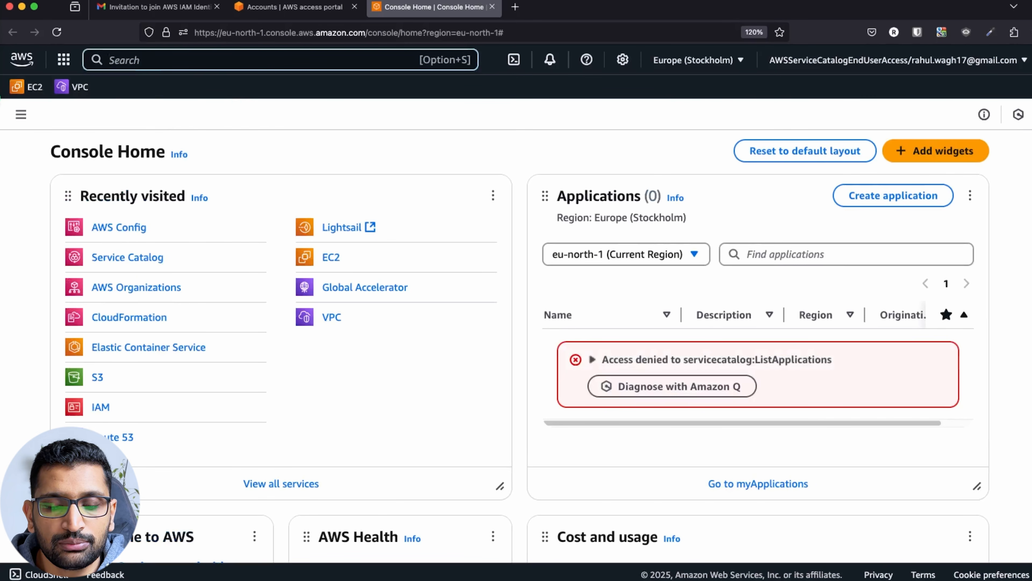
{"action": "type", "text": "service"}
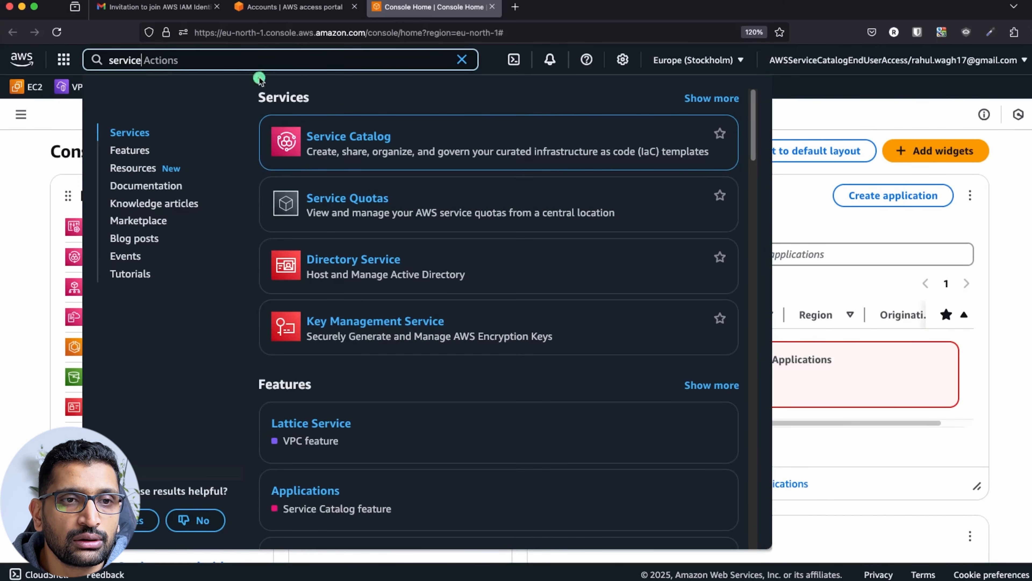
{"action": "left_click", "coordinate": [332, 138]}
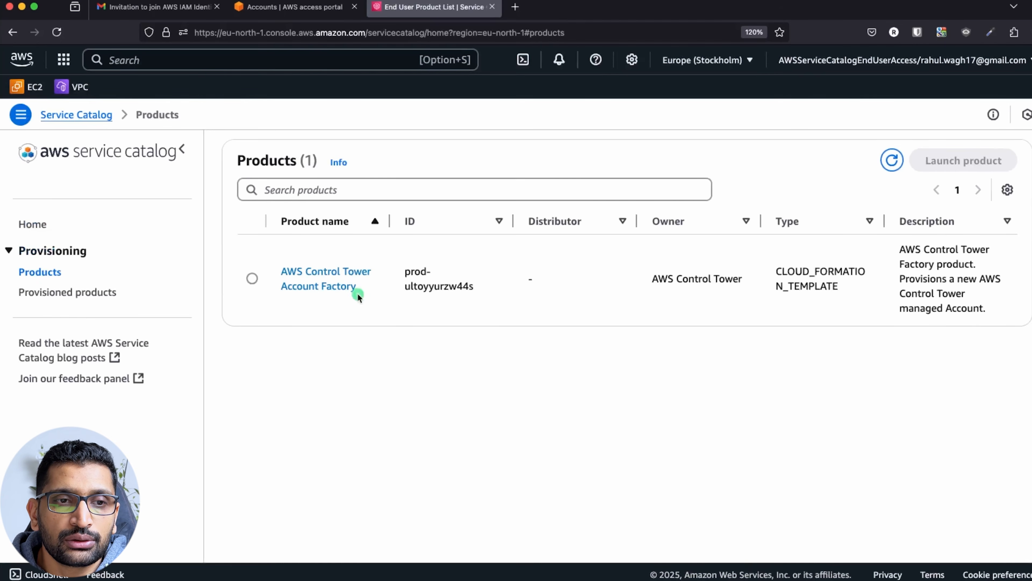
{"action": "left_click", "coordinate": [315, 288]}
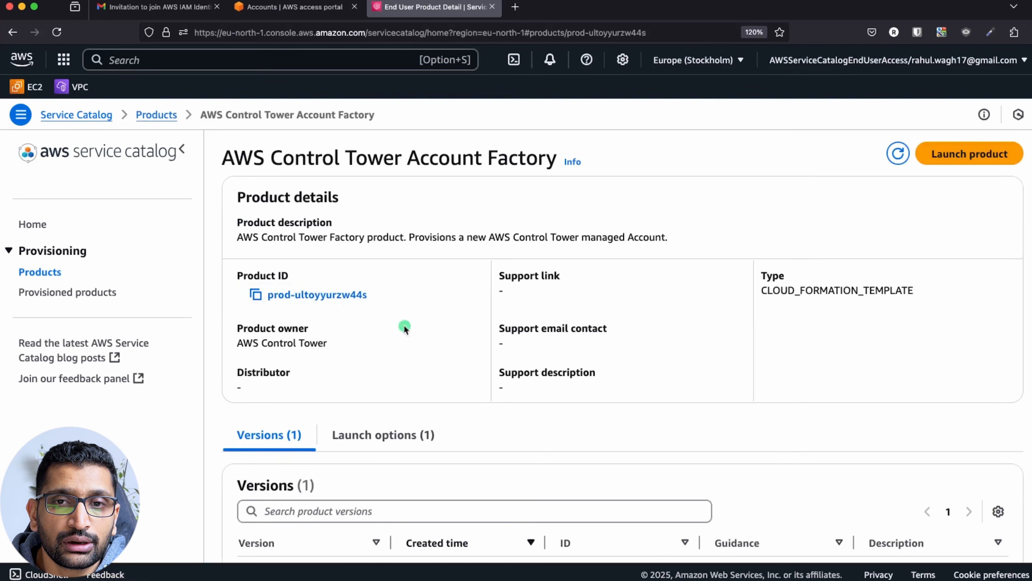
{"action": "scroll", "coordinate": [456, 349], "scroll_direction": "down", "scroll_amount": 3}
{"action": "scroll", "coordinate": [456, 345], "scroll_direction": "up", "scroll_amount": 3}
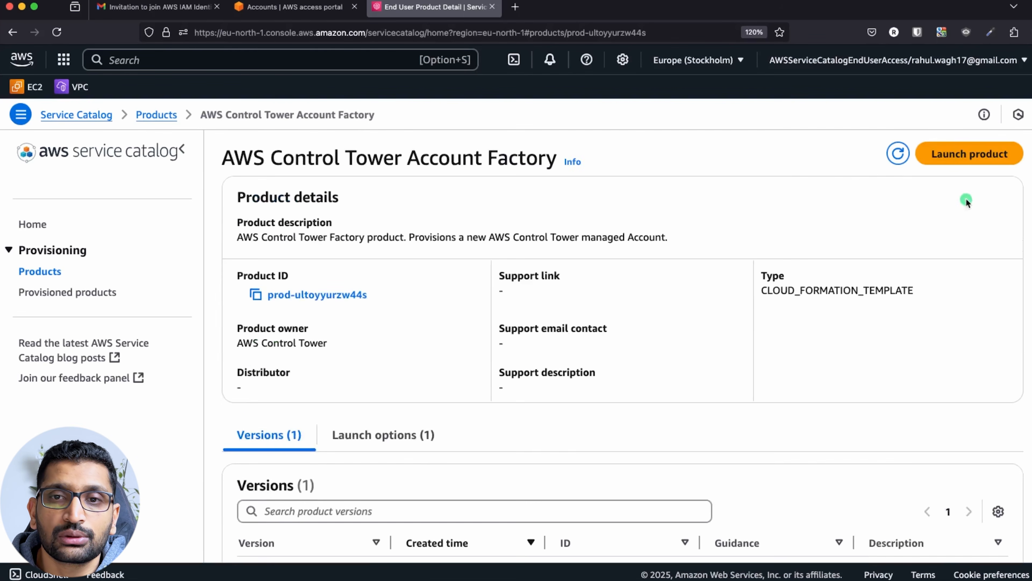
Step: Launch the Account Factory product, which fails with a 'null' ManagedOrganizationalUnit AllowedValues error
{"action": "left_click", "coordinate": [957, 162]}
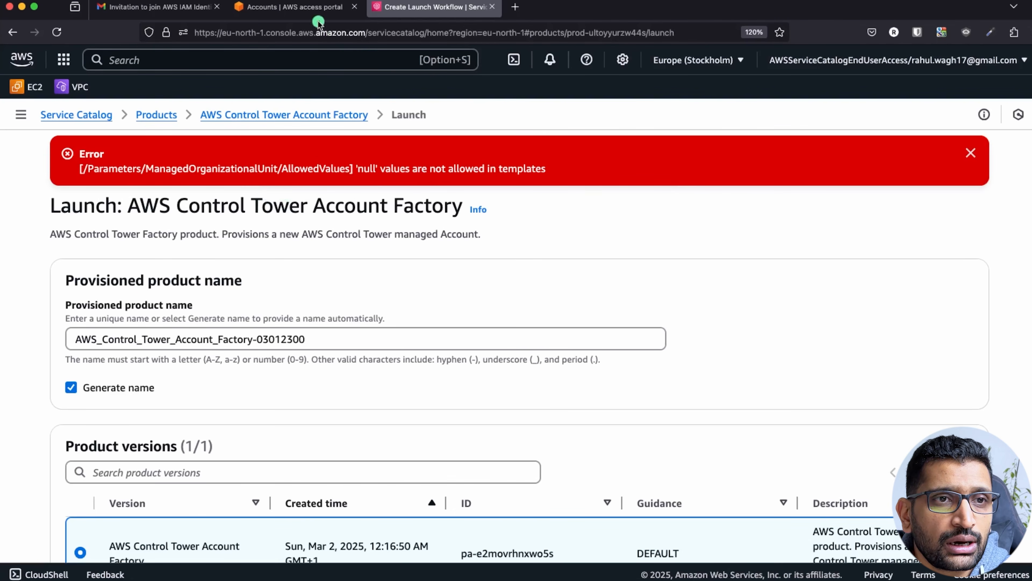
{"action": "left_click", "coordinate": [289, 7]}
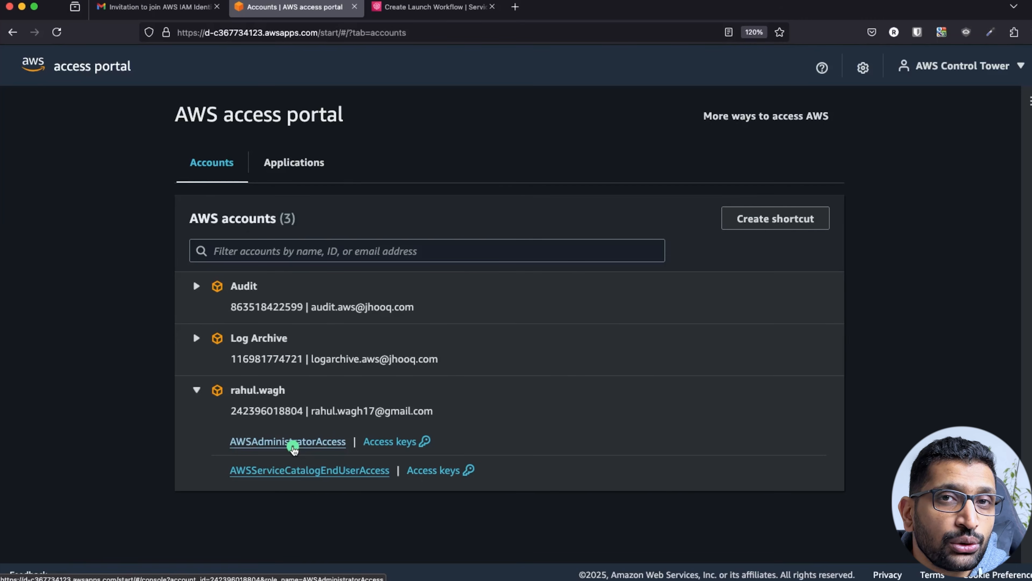
{"action": "key", "text": "ctrl+Tab"}
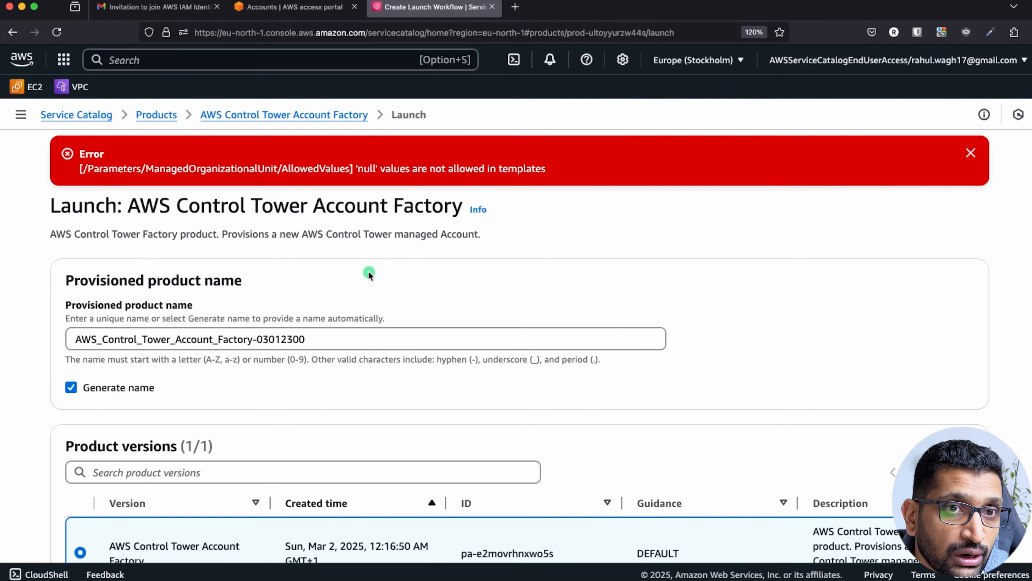
Step: Close the failed launch, reopen the AWSAdministratorAccess console, and open Control Tower via a 'control' search
{"action": "left_click", "coordinate": [492, 8]}
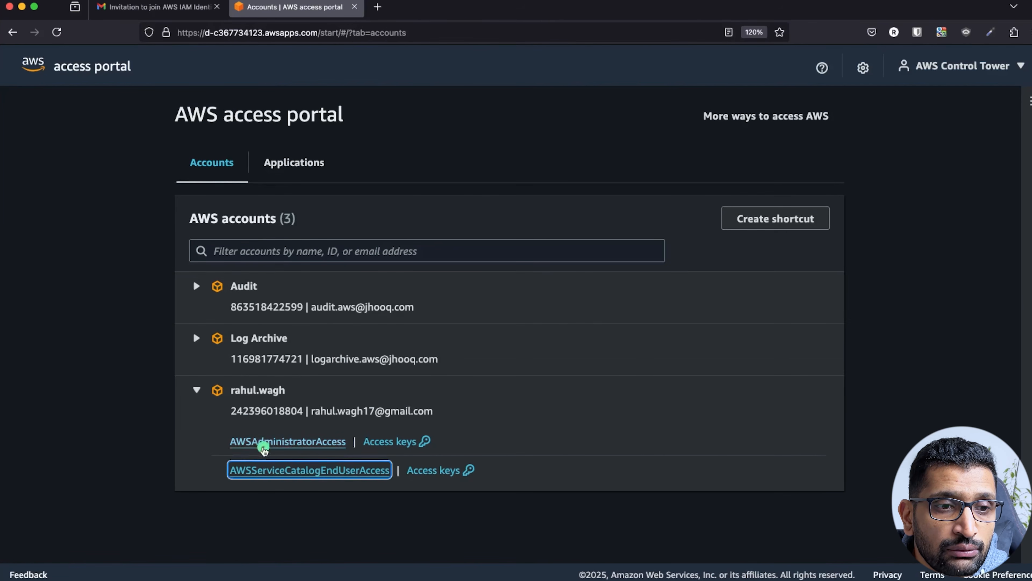
{"action": "left_click", "coordinate": [263, 446]}
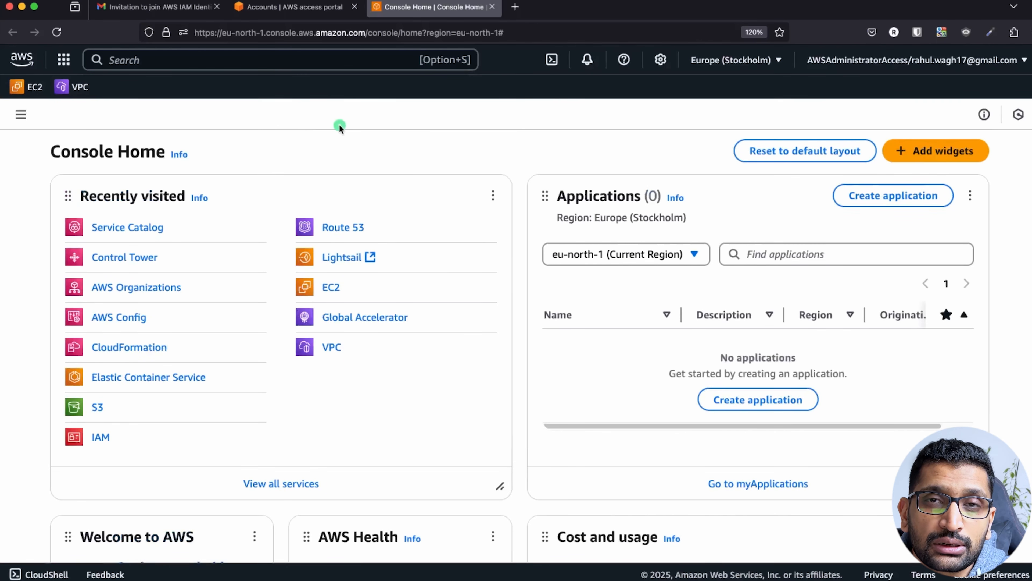
{"action": "left_click", "coordinate": [143, 57]}
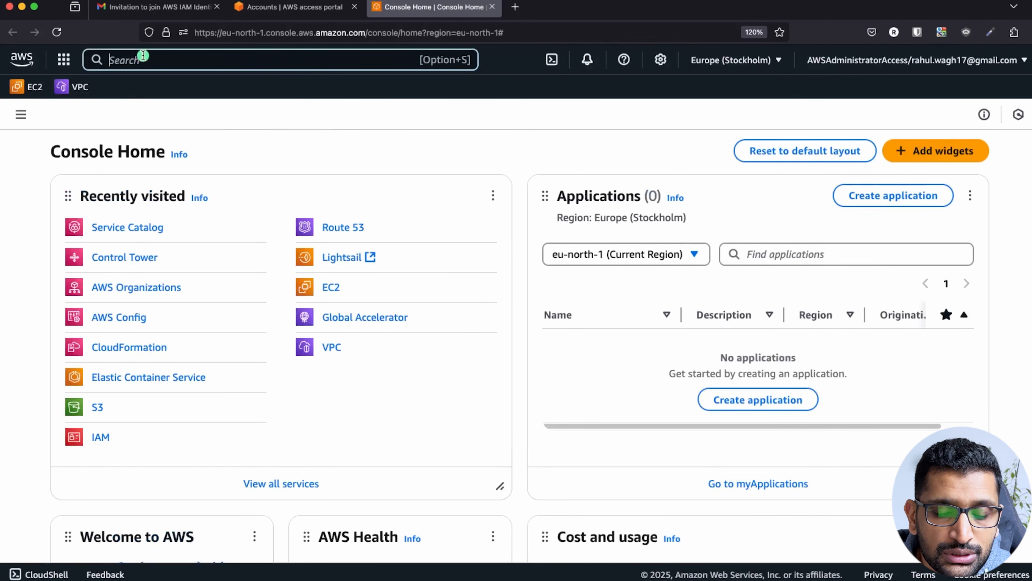
{"action": "type", "text": "control"}
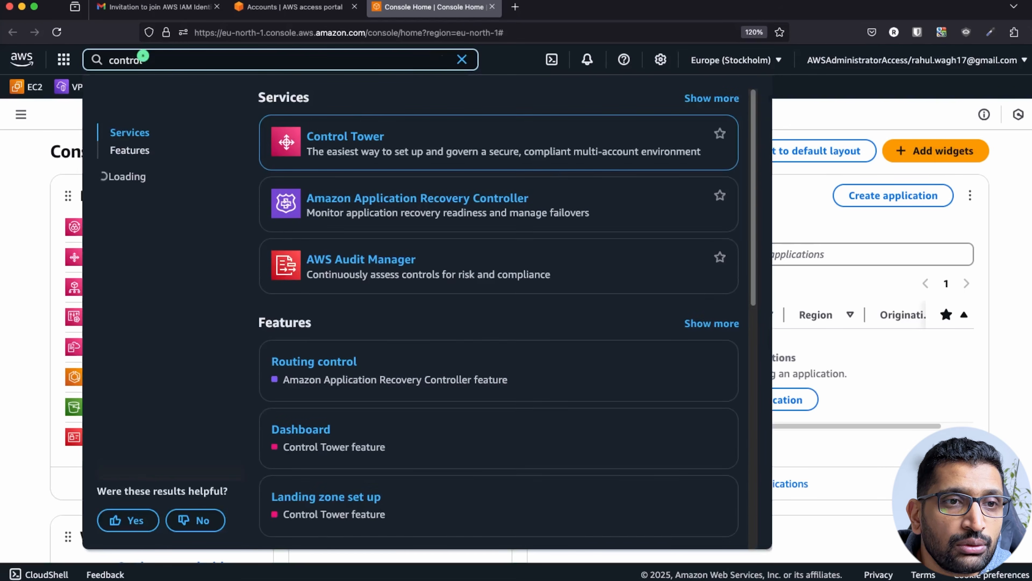
{"action": "left_click", "coordinate": [356, 136]}
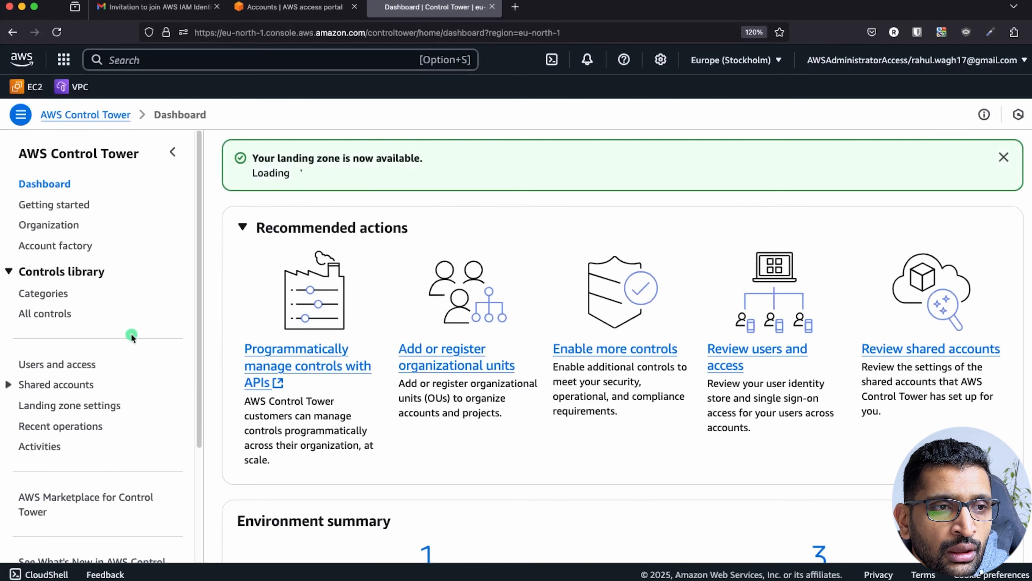
Step: Review the core OU's accounts under Root, then open the Create resources menu
{"action": "left_click", "coordinate": [48, 226]}
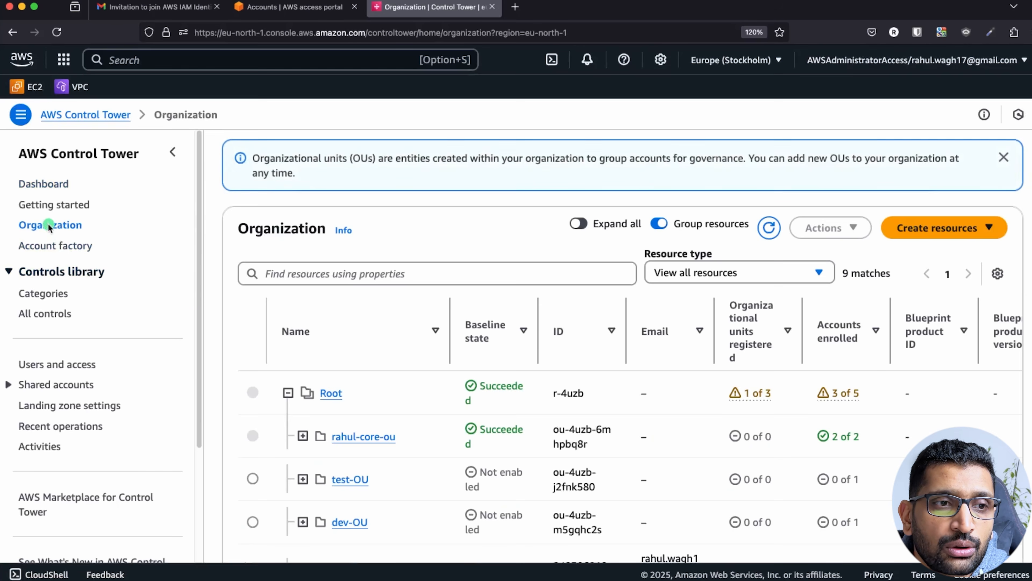
{"action": "scroll", "coordinate": [295, 343], "scroll_direction": "down", "scroll_amount": 1}
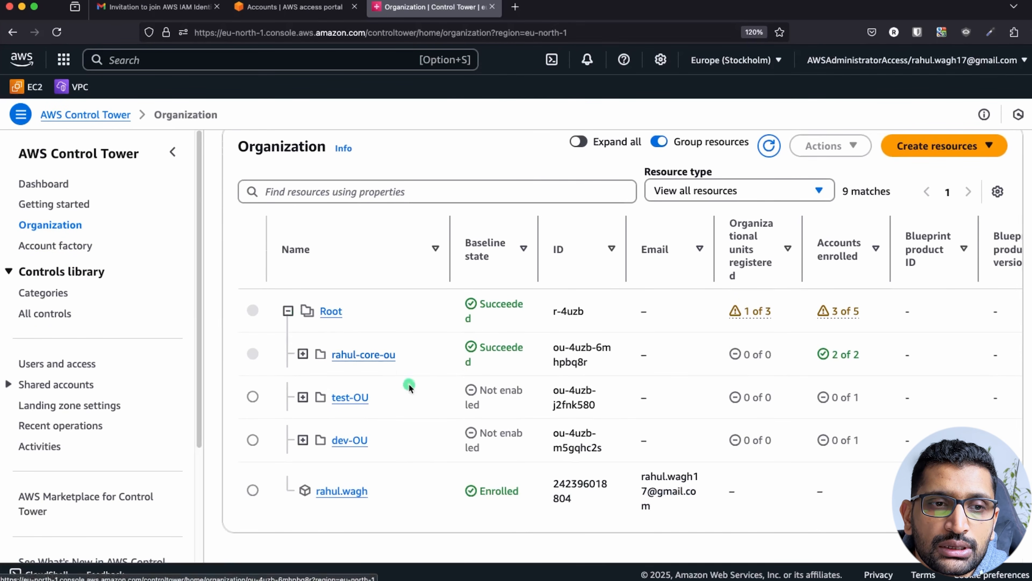
{"action": "left_click_drag", "start_coordinate": [413, 360], "coordinate": [329, 362]}
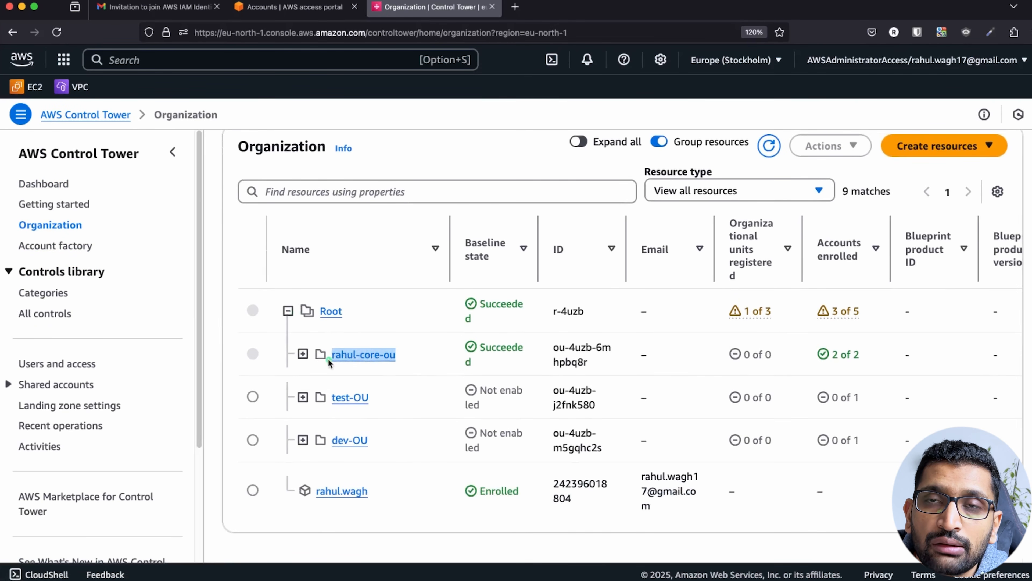
{"action": "left_click", "coordinate": [302, 353]}
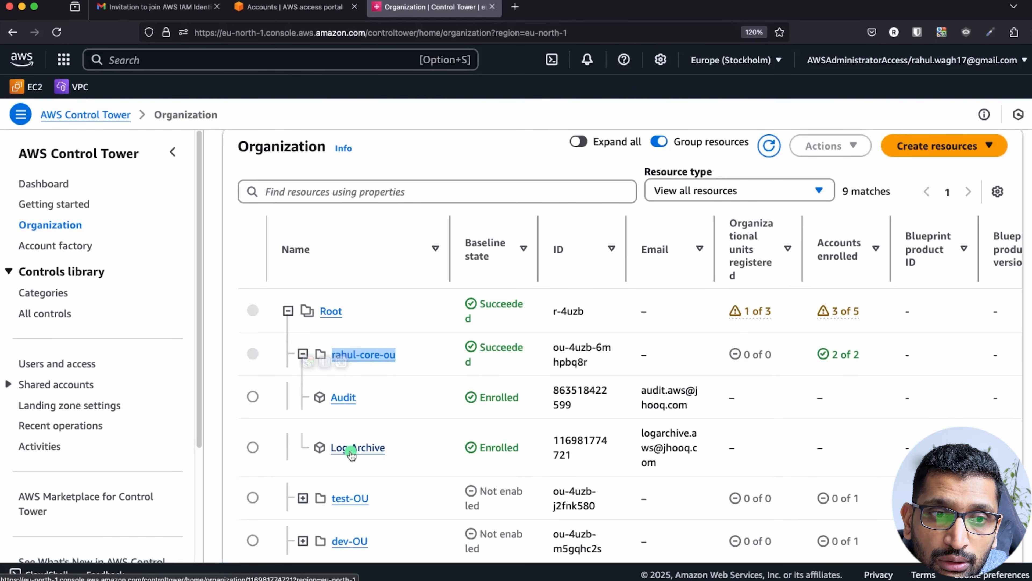
{"action": "left_click", "coordinate": [302, 353]}
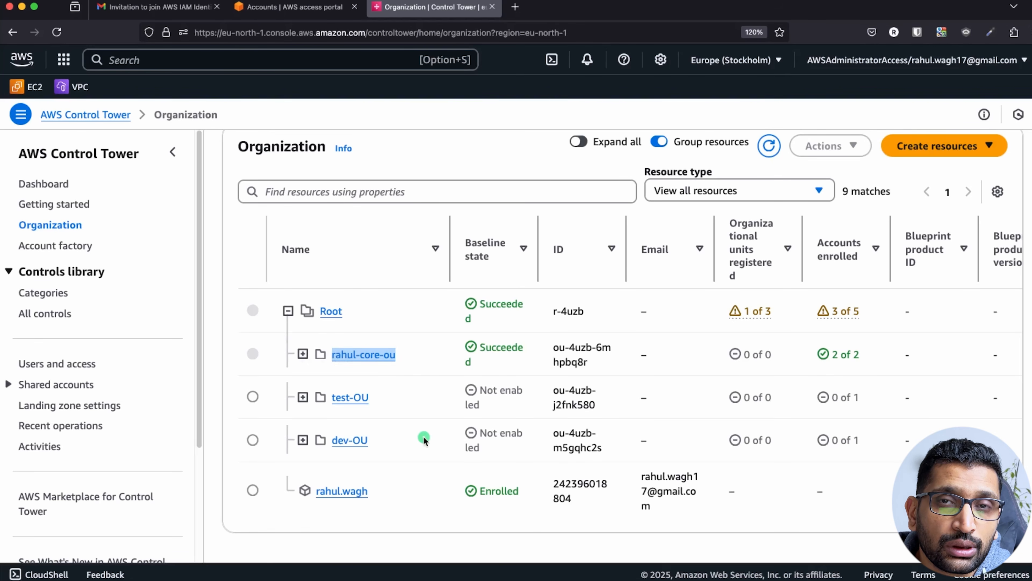
{"action": "left_click_drag", "start_coordinate": [347, 315], "coordinate": [320, 312]}
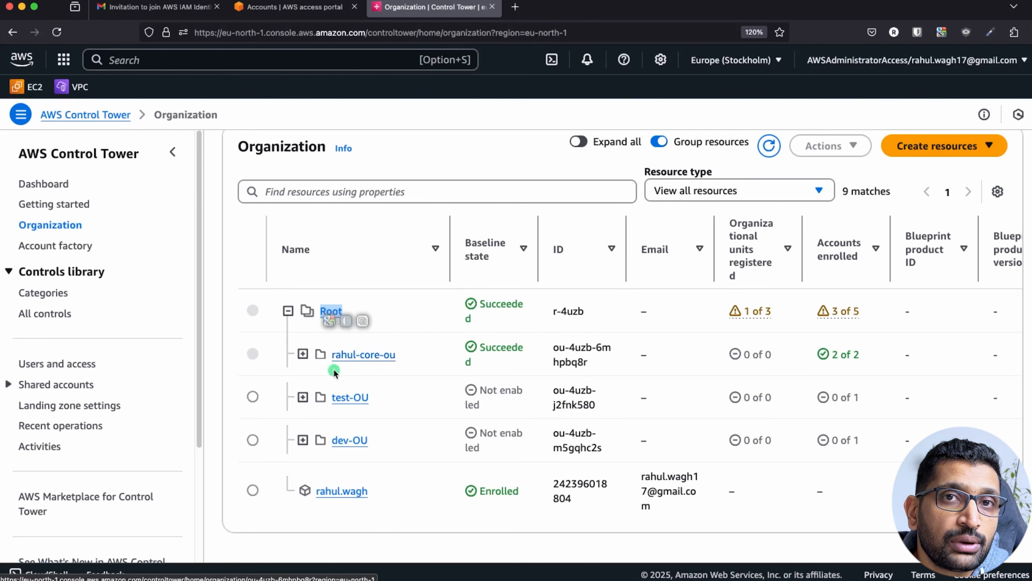
{"action": "left_click", "coordinate": [505, 156]}
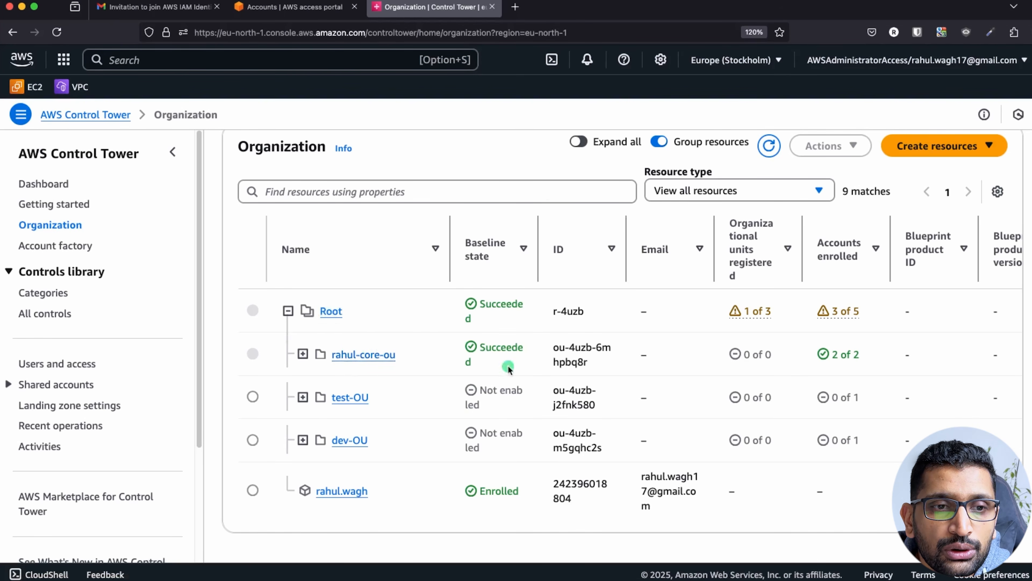
{"action": "left_click", "coordinate": [982, 148]}
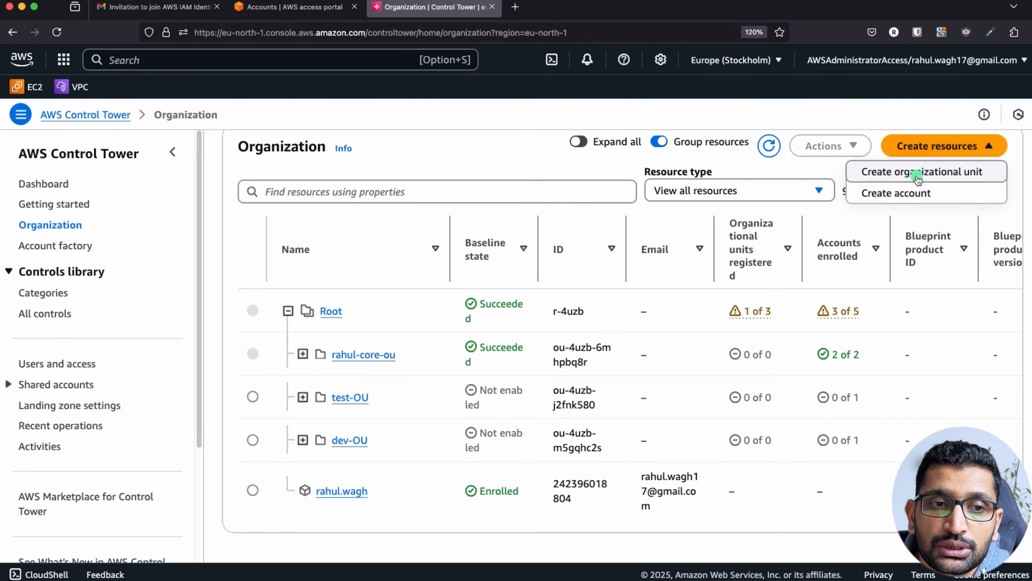
Step: Add an organizational unit named development-OU with Root as its parent OU
{"action": "left_click", "coordinate": [918, 177]}
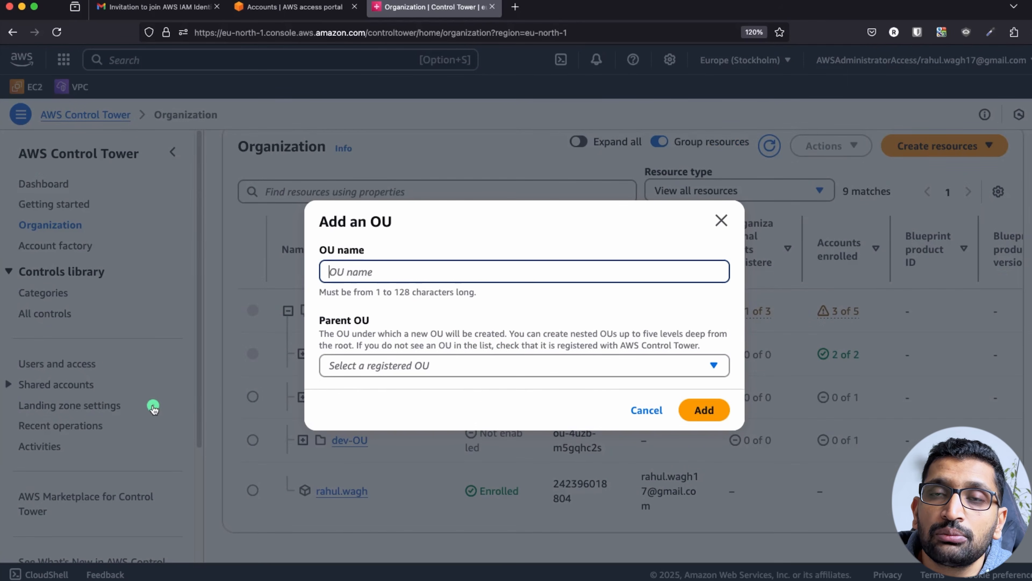
{"action": "type", "text": "devel"}
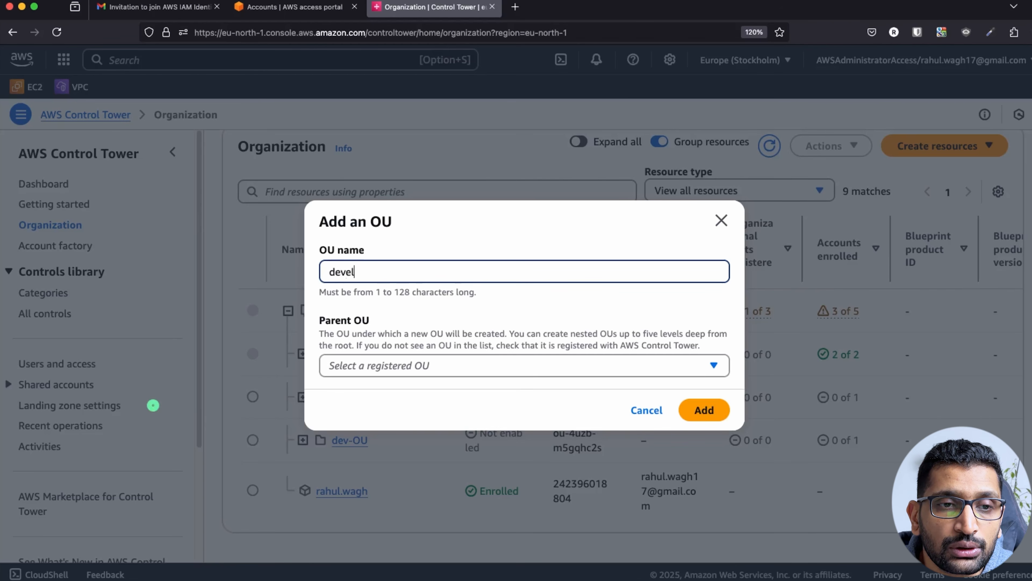
{"action": "type", "text": "opment-OU"}
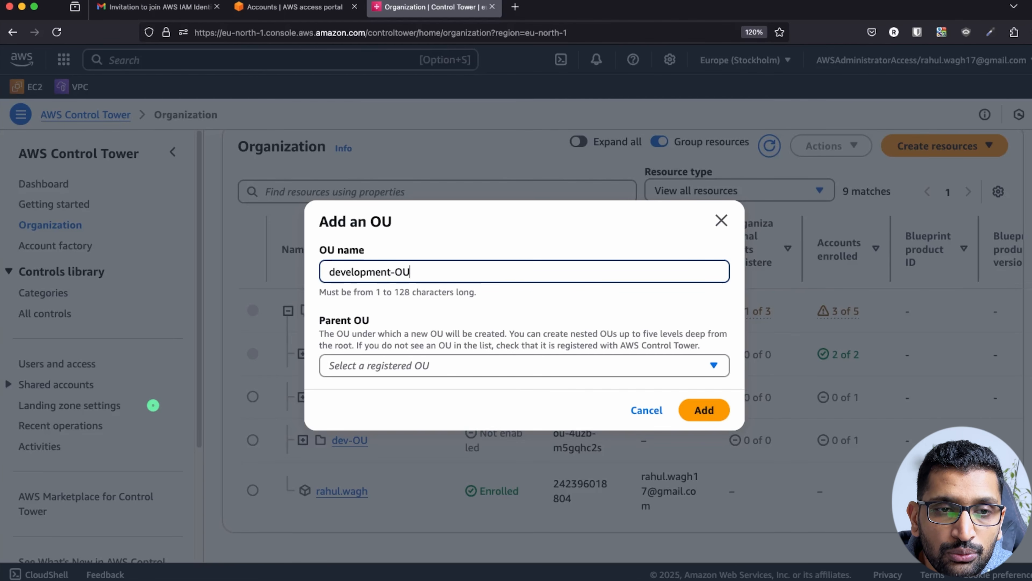
{"action": "left_click", "coordinate": [711, 365]}
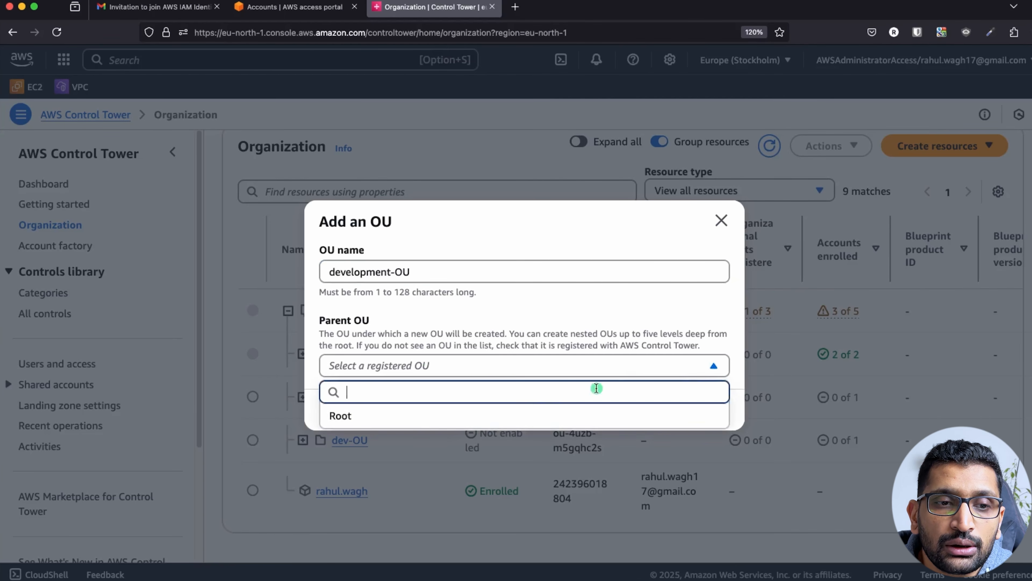
{"action": "left_click", "coordinate": [456, 417]}
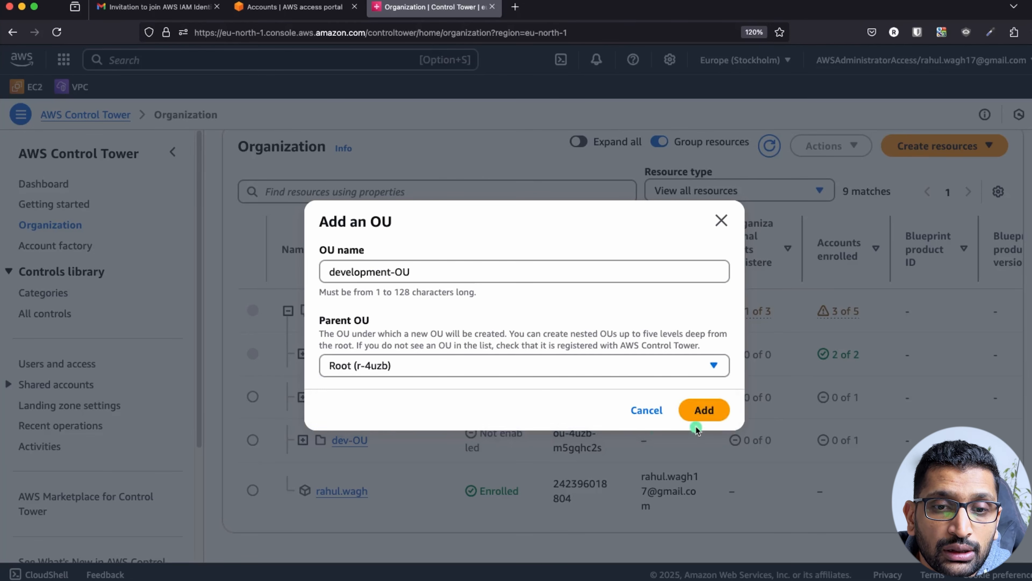
{"action": "left_click", "coordinate": [700, 415]}
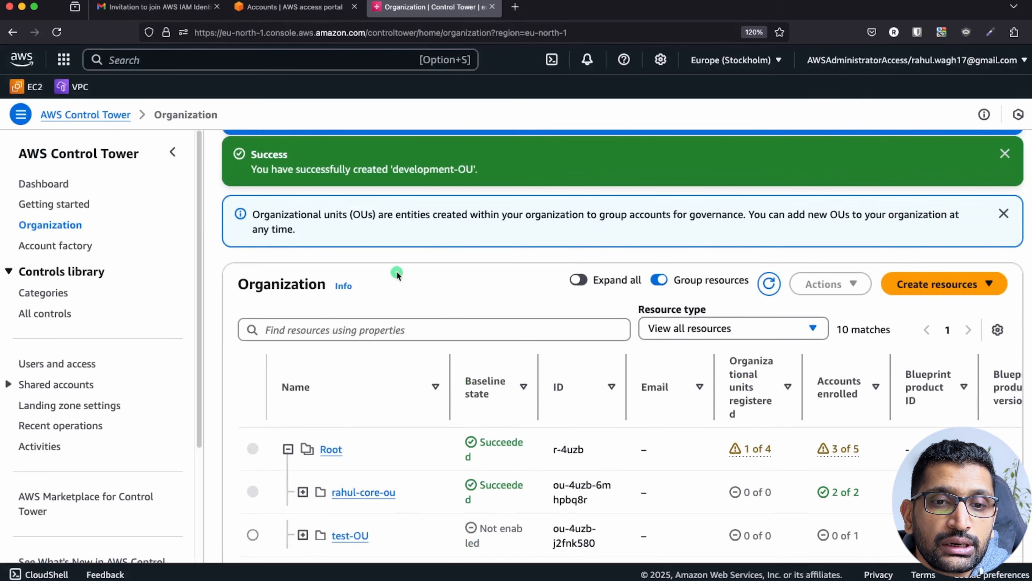
{"action": "scroll", "coordinate": [373, 300], "scroll_direction": "up", "scroll_amount": 1}
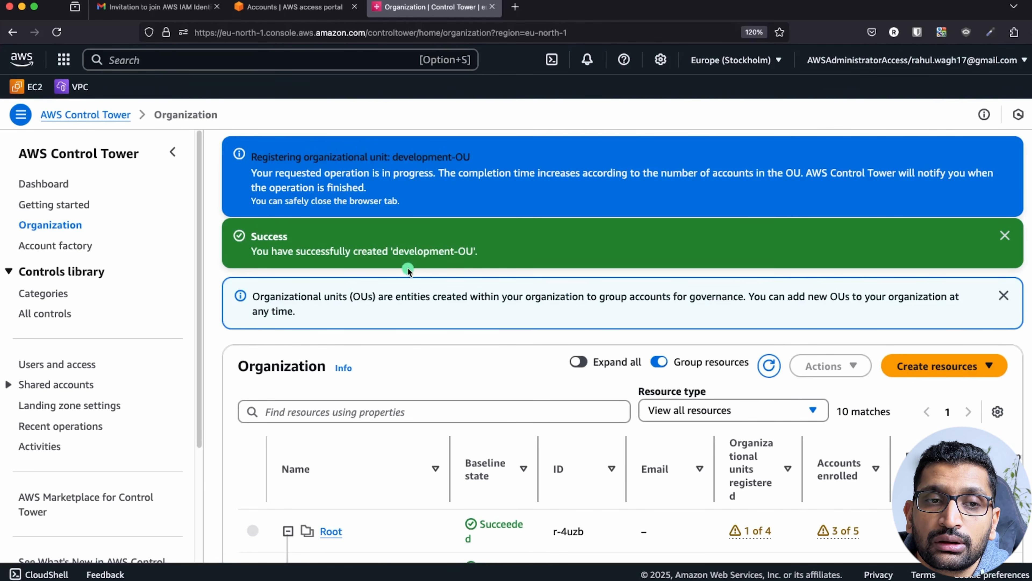
{"action": "scroll", "coordinate": [408, 270], "scroll_direction": "down", "scroll_amount": 6}
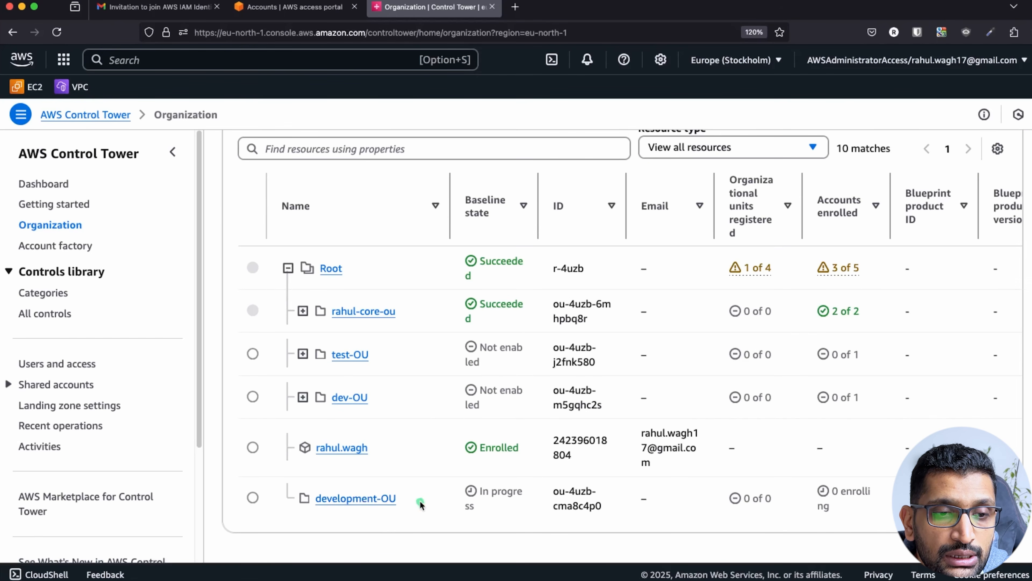
{"action": "left_click_drag", "start_coordinate": [419, 500], "coordinate": [313, 498]}
Step: Open development-OU's details and check its in-progress baseline state
{"action": "left_click", "coordinate": [364, 538]}
{"action": "left_click", "coordinate": [353, 498]}
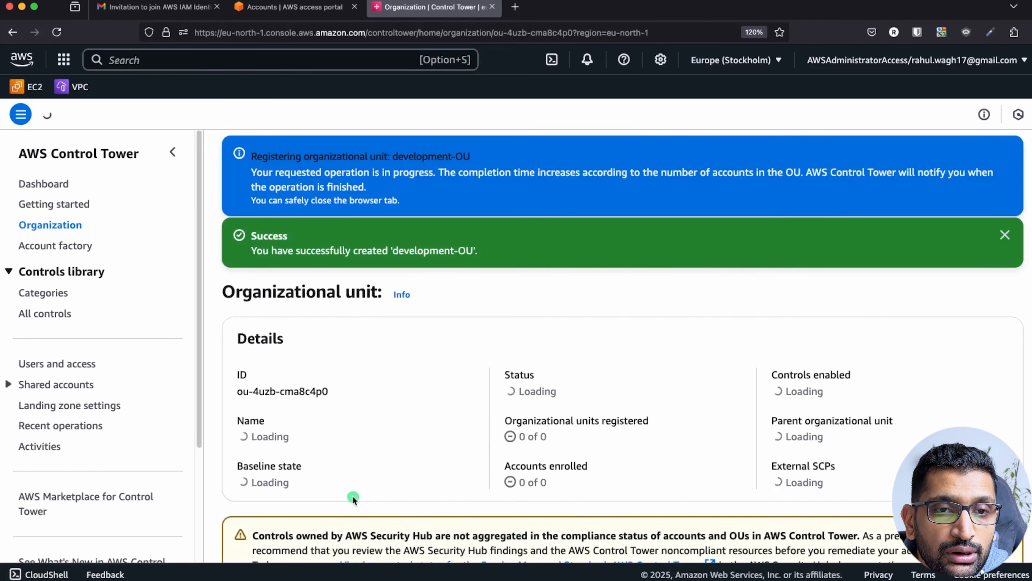
{"action": "scroll", "coordinate": [387, 442], "scroll_direction": "down", "scroll_amount": 5}
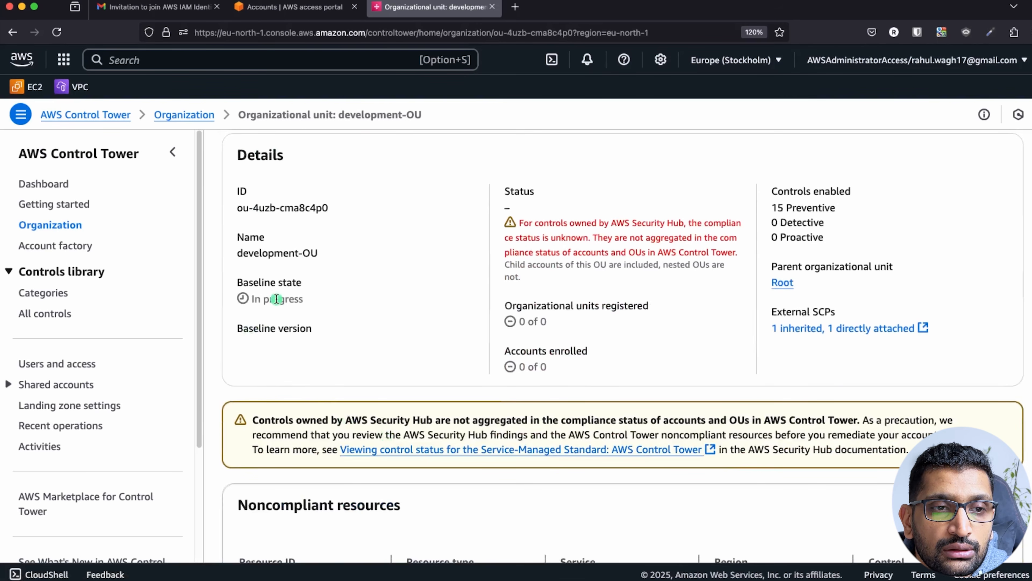
{"action": "triple_click", "coordinate": [290, 297]}
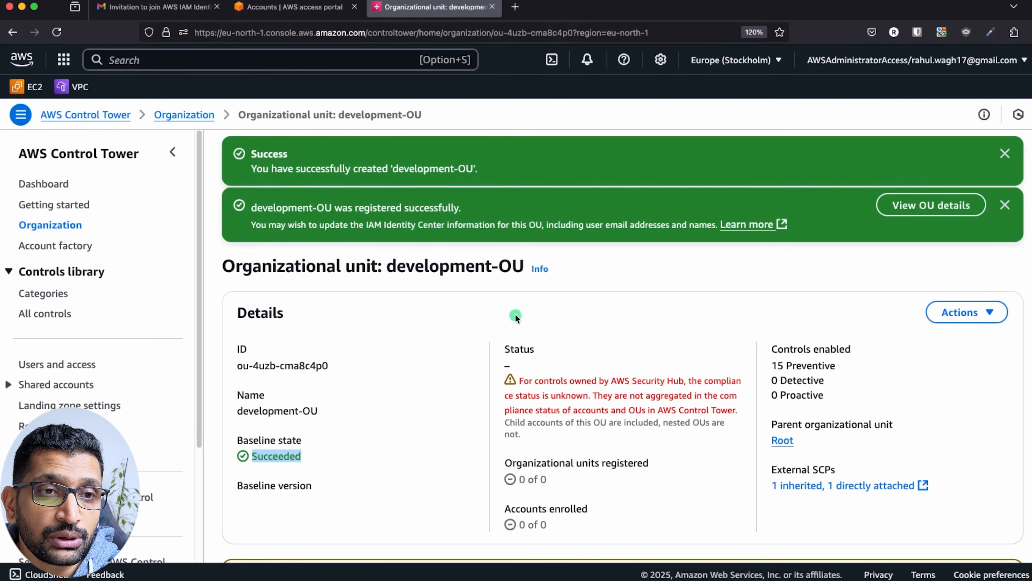
Step: Sort the Organization table by Baseline state and confirm development-OU shows Succeeded
{"action": "left_click", "coordinate": [208, 116]}
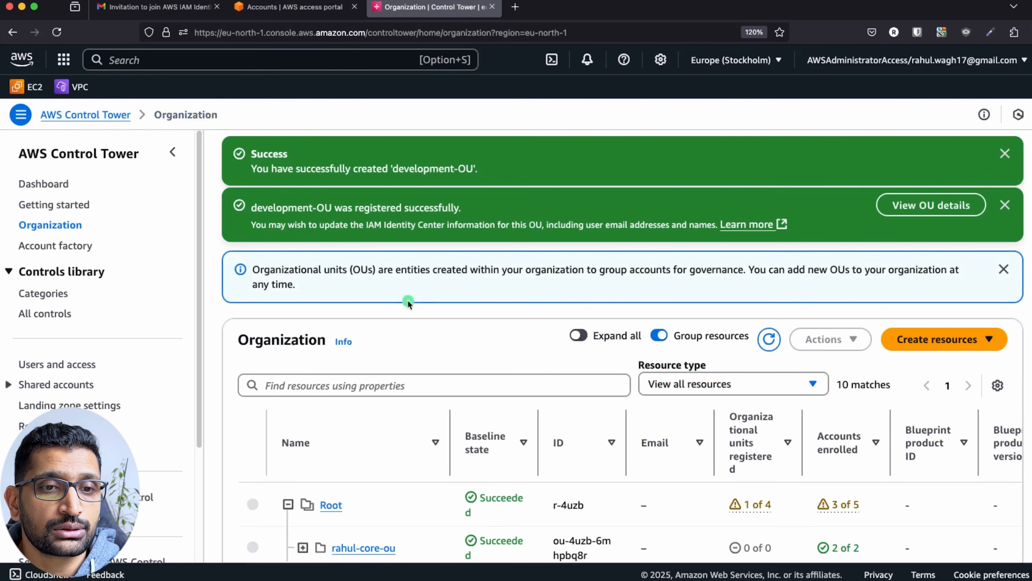
{"action": "scroll", "coordinate": [408, 303], "scroll_direction": "down", "scroll_amount": 6}
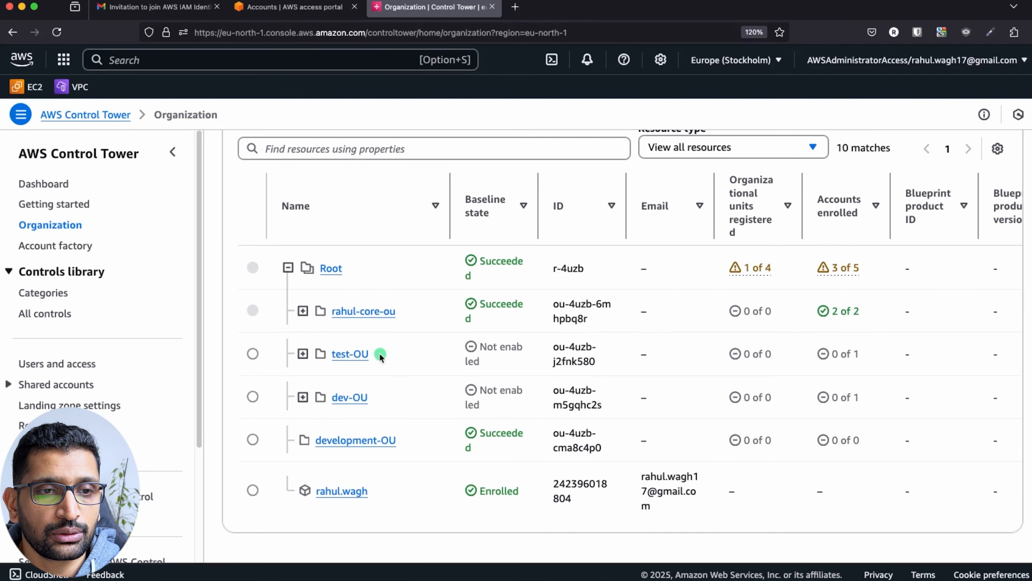
{"action": "left_click_drag", "start_coordinate": [405, 444], "coordinate": [316, 442]}
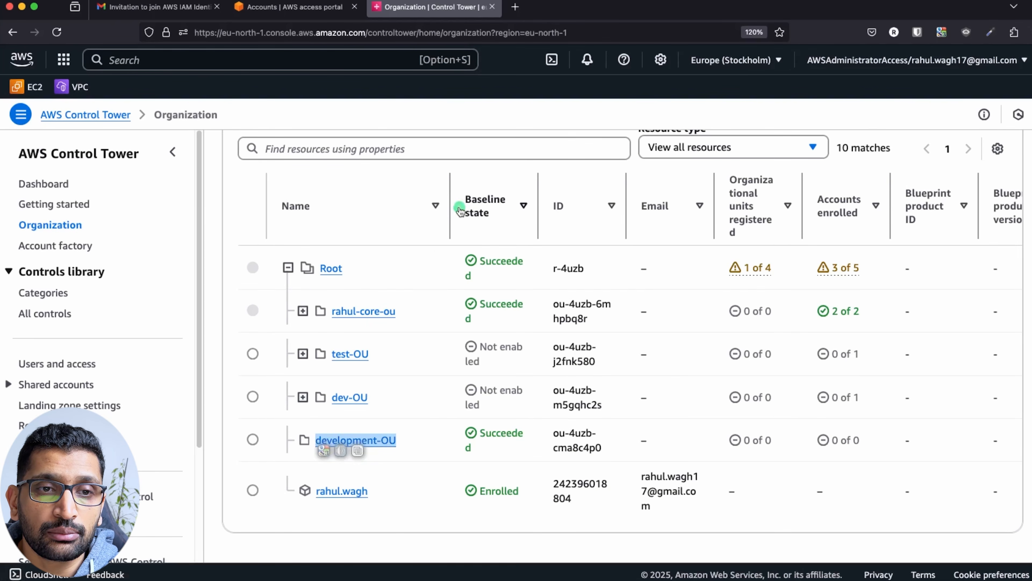
{"action": "left_click_drag", "start_coordinate": [464, 196], "coordinate": [489, 215]}
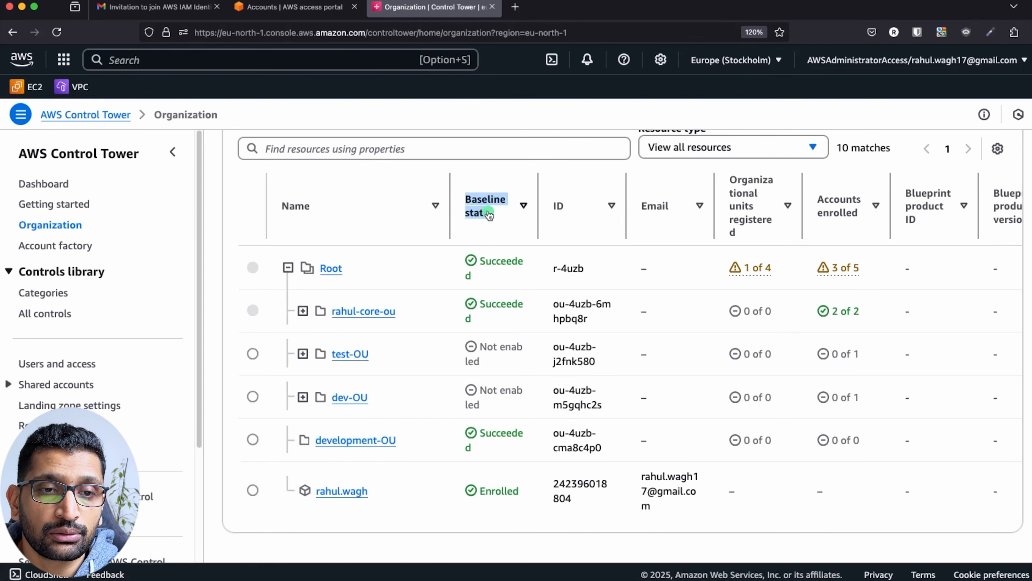
{"action": "left_click", "coordinate": [489, 215]}
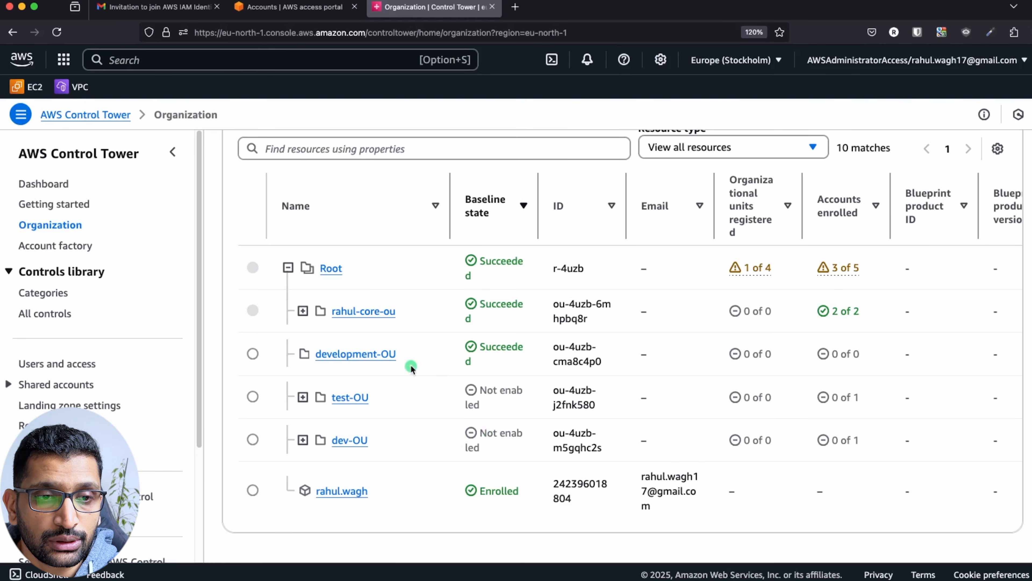
{"action": "left_click_drag", "start_coordinate": [411, 368], "coordinate": [321, 356]}
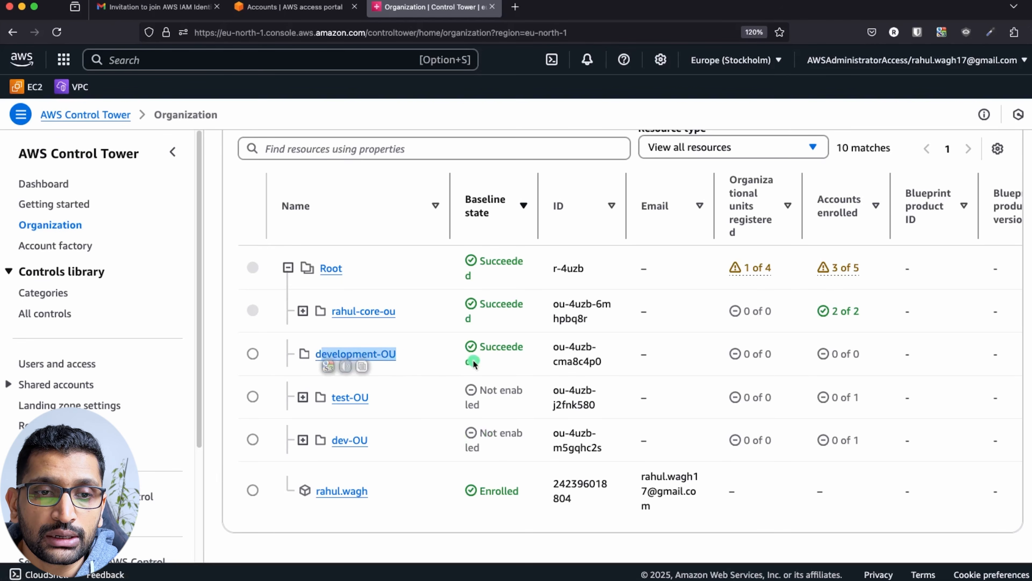
{"action": "left_click_drag", "start_coordinate": [474, 363], "coordinate": [460, 351]}
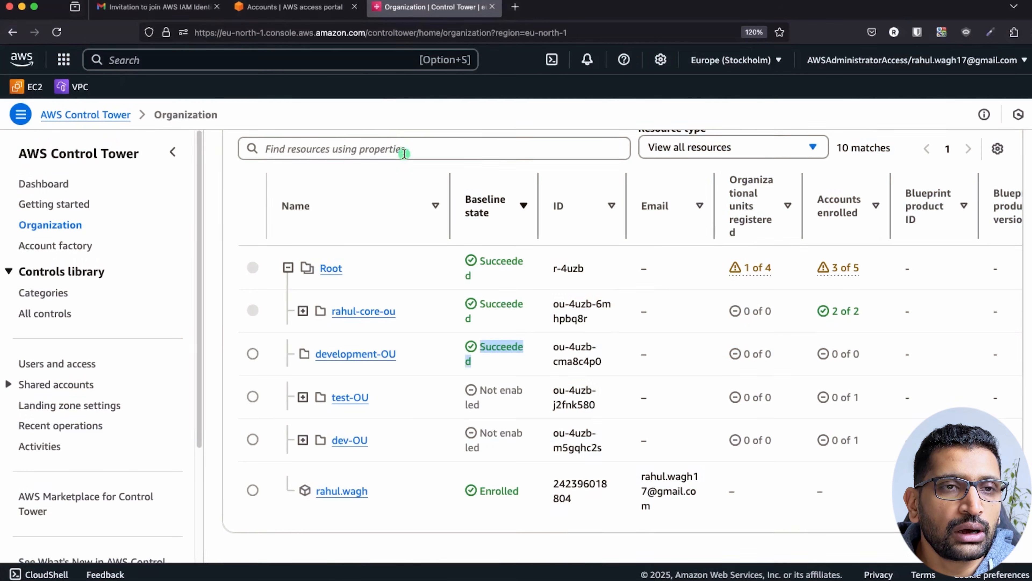
{"action": "scroll", "coordinate": [404, 153], "scroll_direction": "up", "scroll_amount": 4}
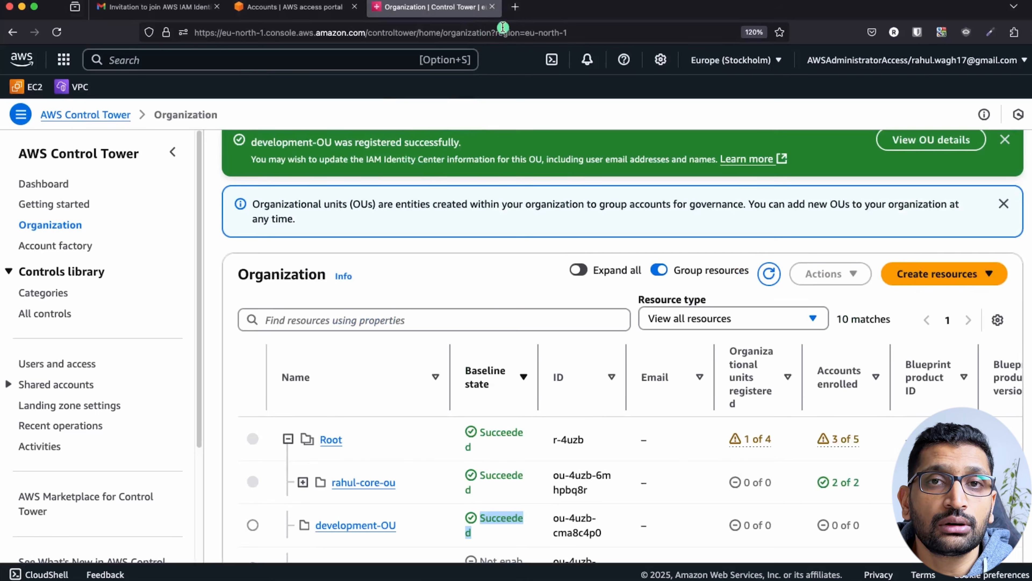
Step: Sign into the console with the AWSServiceCatalogEndUserAccess role from the access portal
{"action": "left_click", "coordinate": [492, 6]}
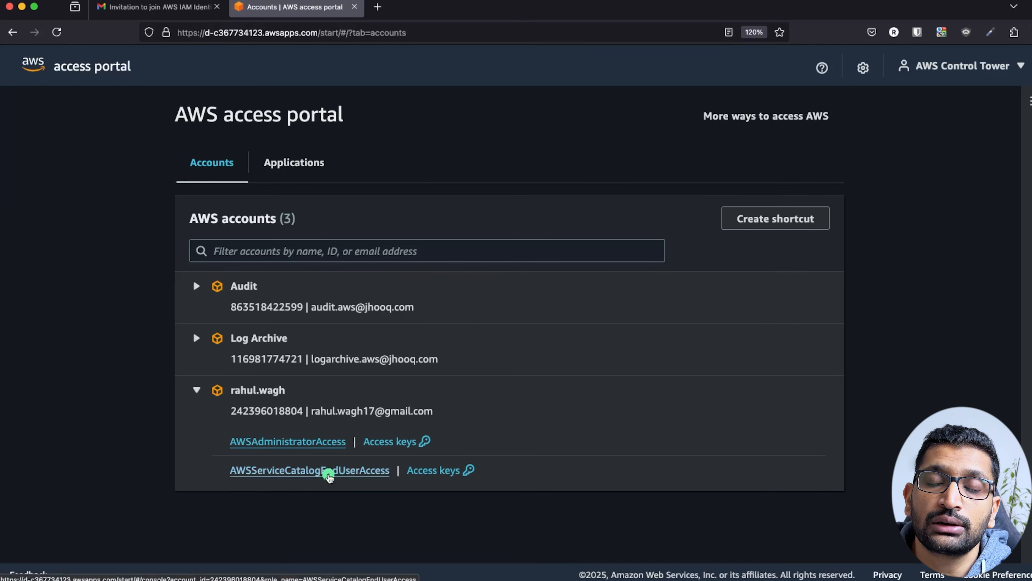
{"action": "left_click", "coordinate": [329, 475]}
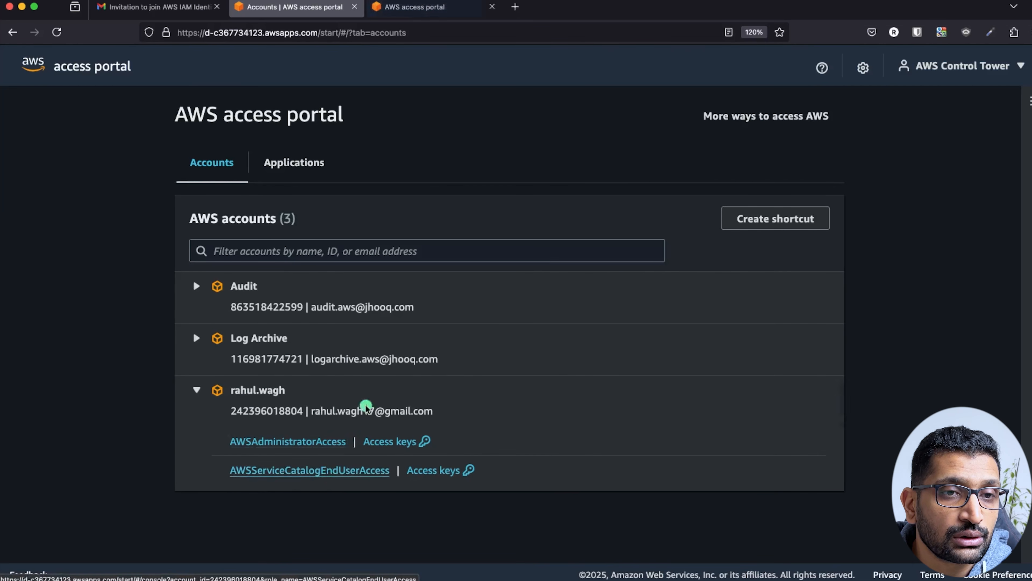
{"action": "left_click", "coordinate": [425, 16]}
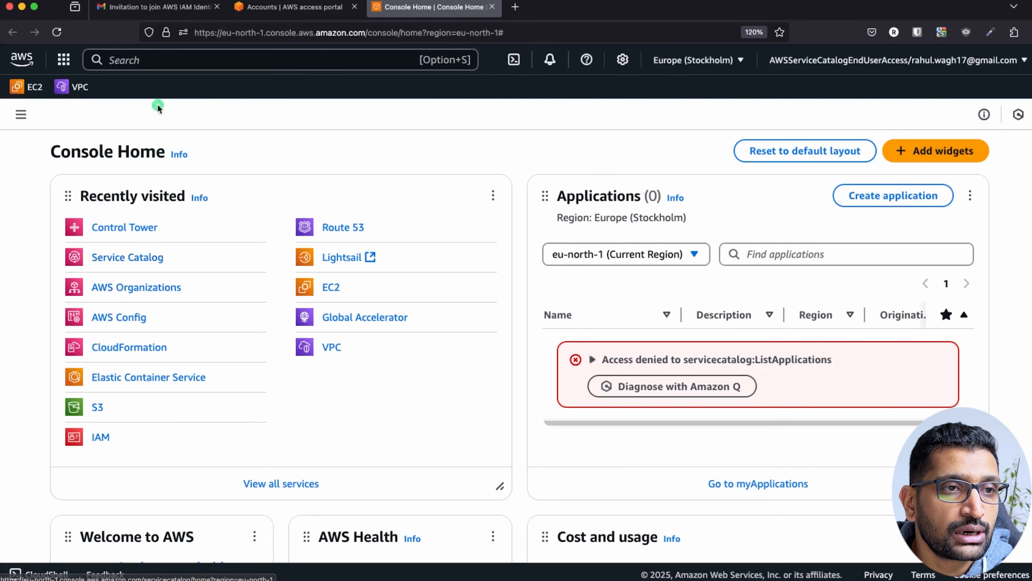
Step: Search 'service' in the console and open Service Catalog
{"action": "left_click", "coordinate": [141, 61]}
{"action": "type", "text": "service"}
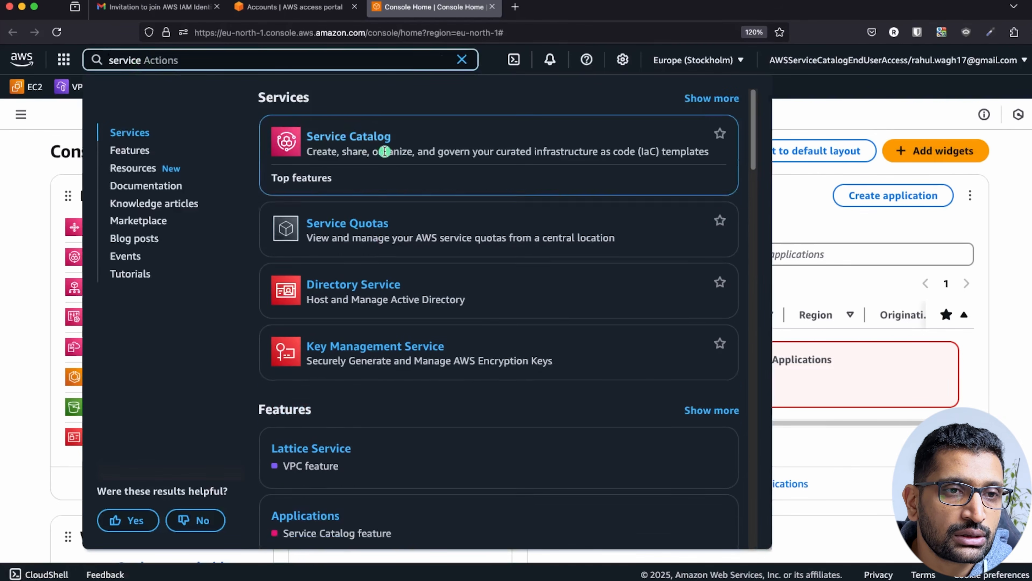
{"action": "left_click", "coordinate": [357, 136]}
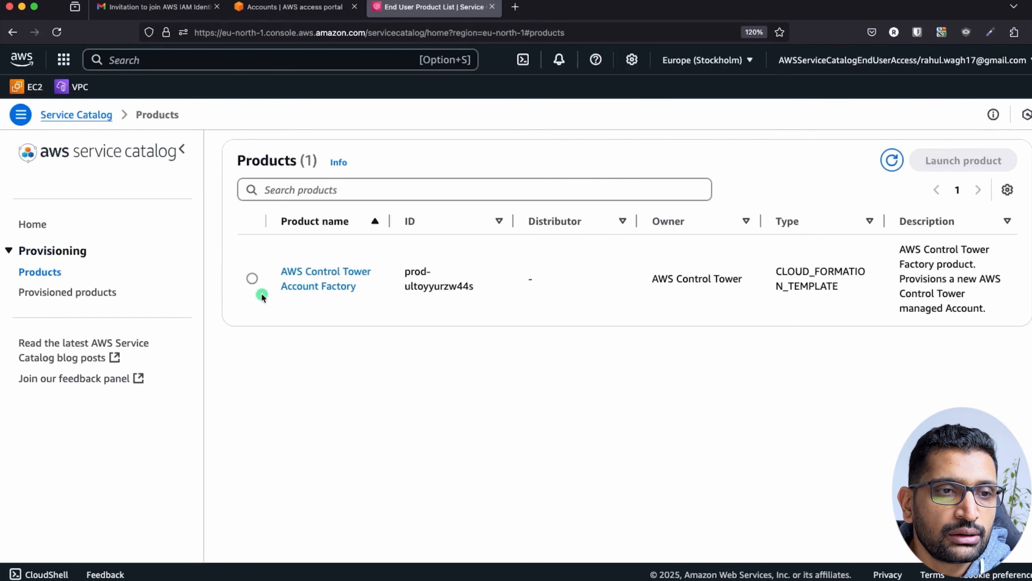
Step: Launch the Account Factory product with Generate name off and name developmentAccount1
{"action": "left_click", "coordinate": [252, 279]}
{"action": "left_click", "coordinate": [951, 160]}
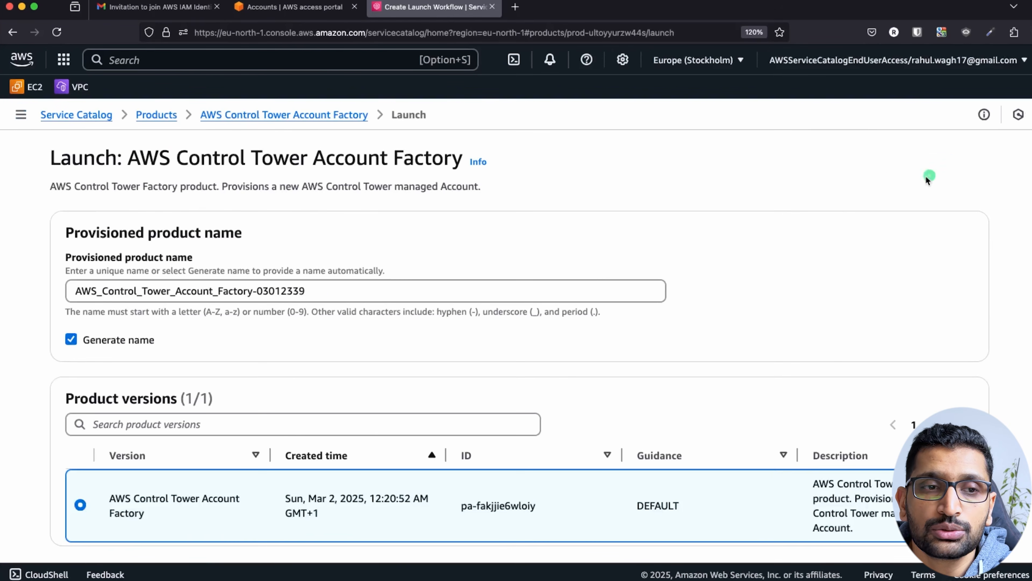
{"action": "scroll", "coordinate": [600, 265], "scroll_direction": "down", "scroll_amount": 2}
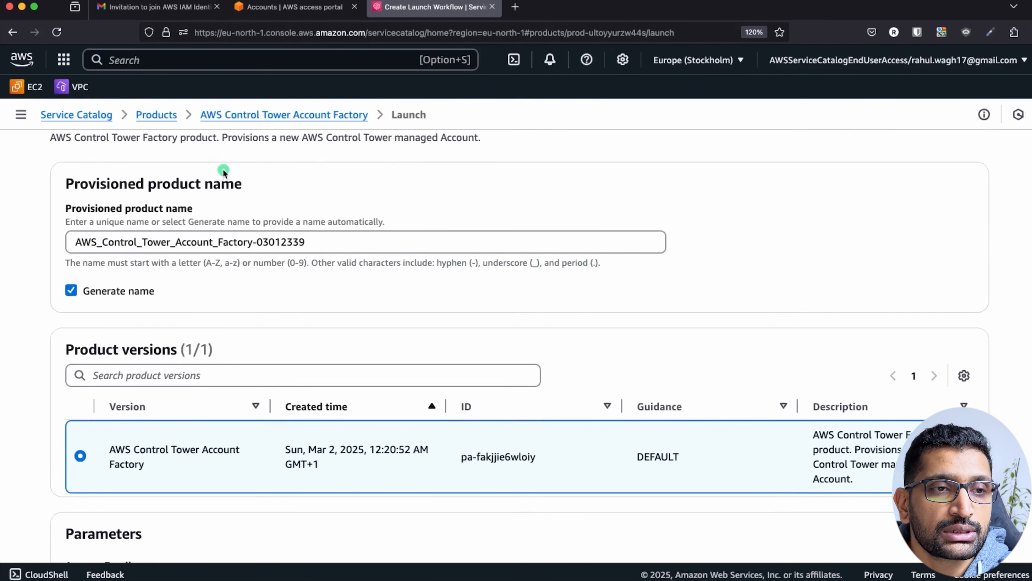
{"action": "scroll", "coordinate": [274, 213], "scroll_direction": "up", "scroll_amount": 2}
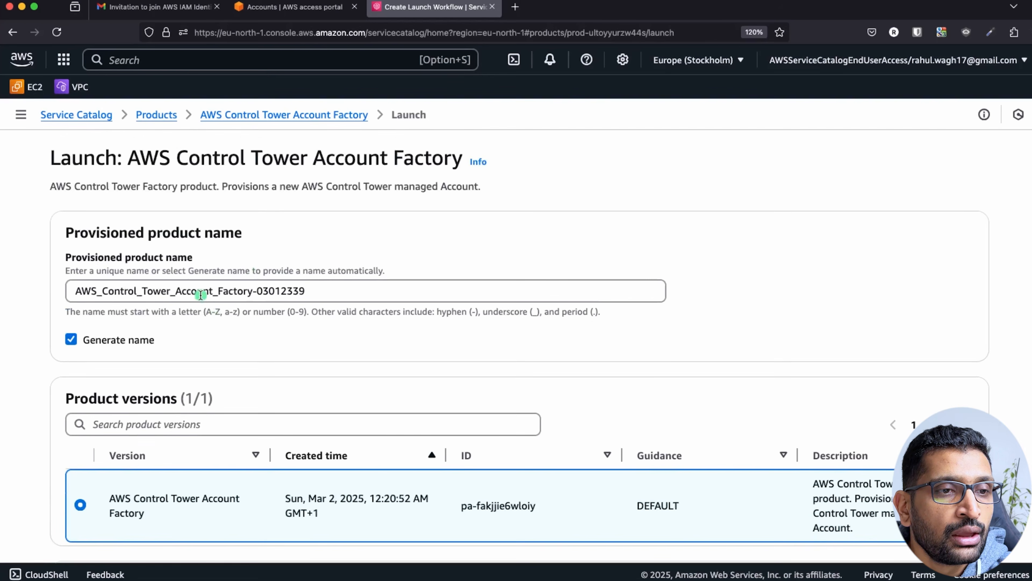
{"action": "triple_click", "coordinate": [197, 289]}
{"action": "left_click", "coordinate": [71, 339]}
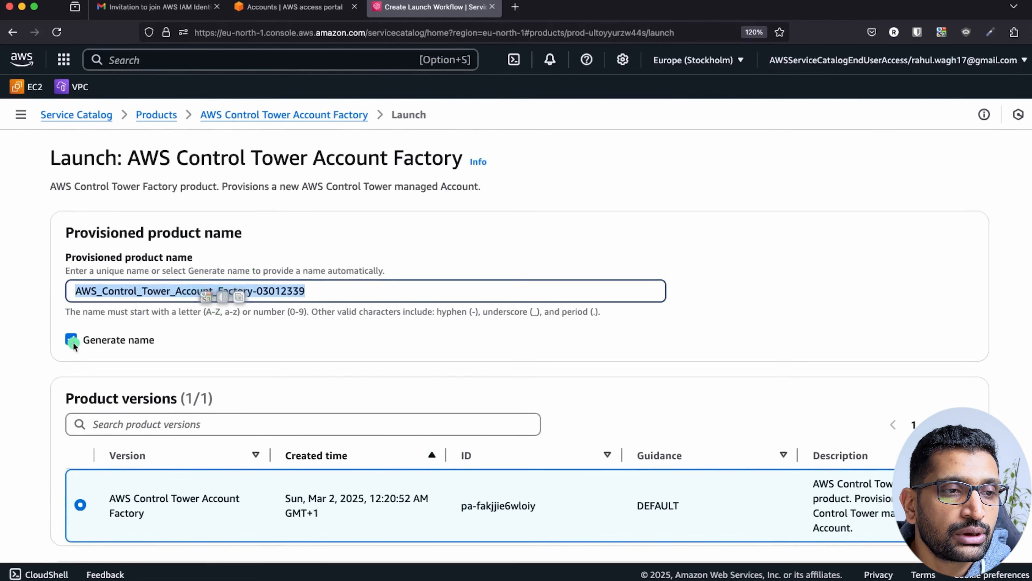
{"action": "left_click", "coordinate": [96, 288]}
{"action": "type", "text": "de"}
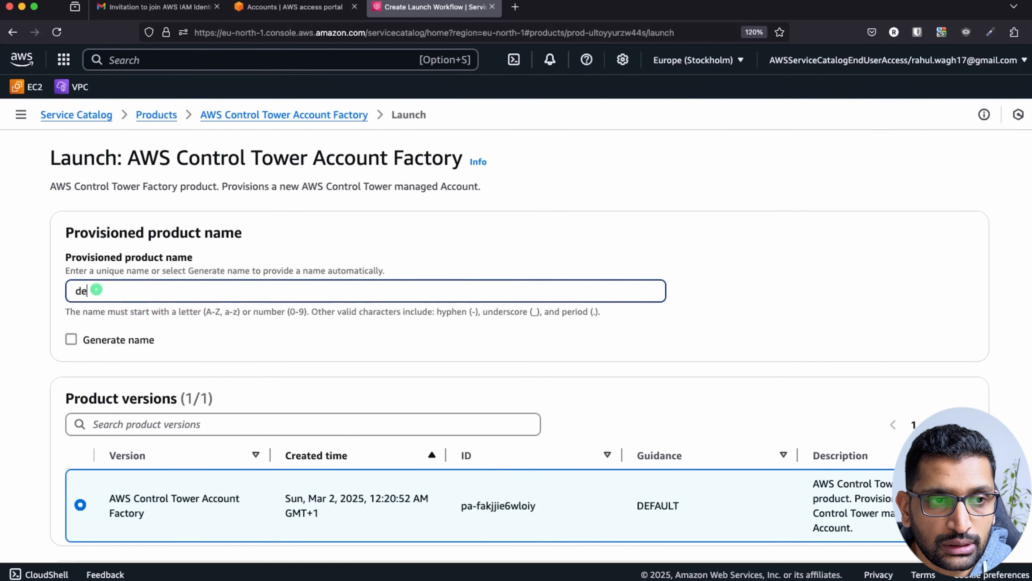
{"action": "type", "text": "velopment"}
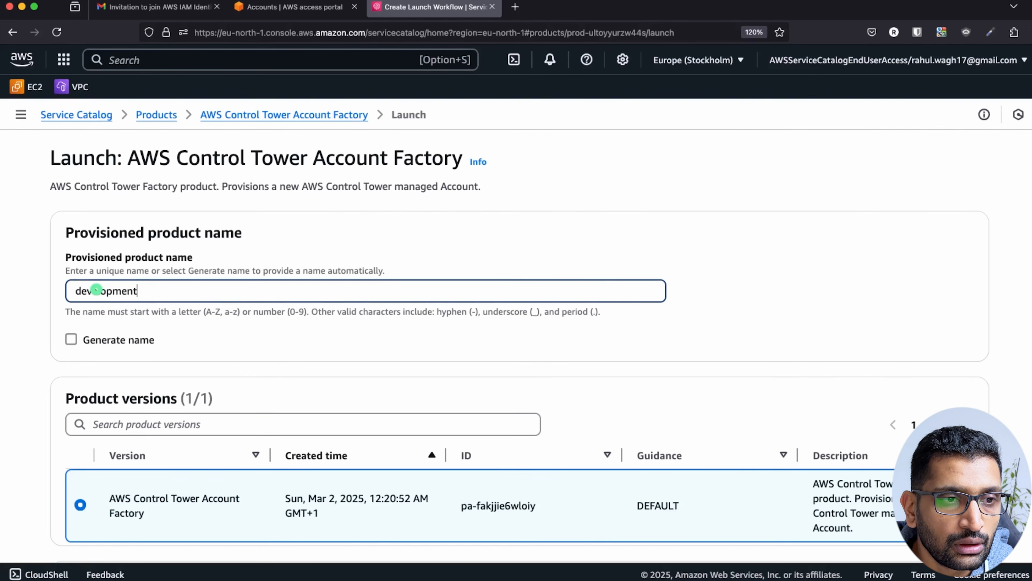
{"action": "type", "text": "Account1"}
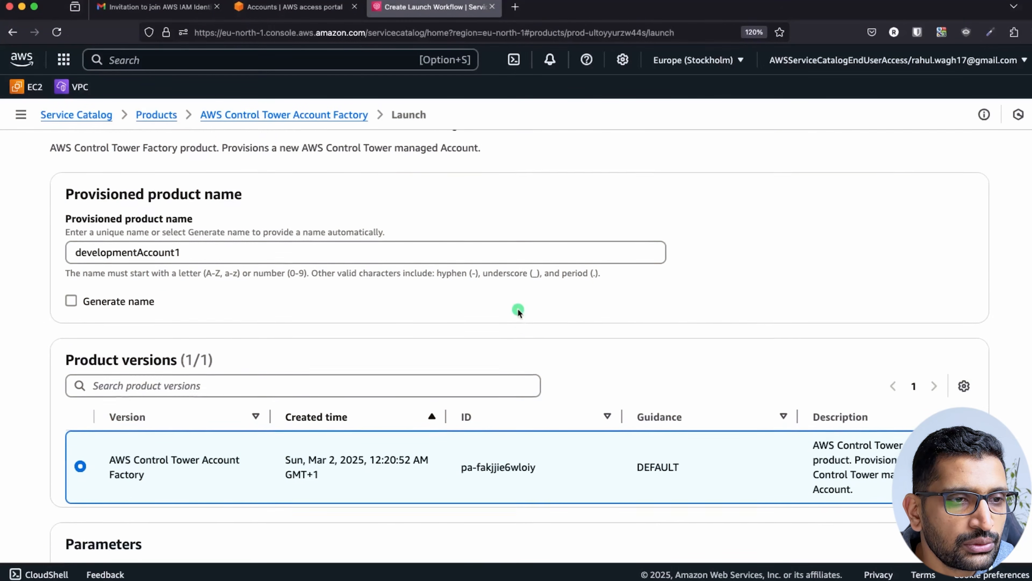
Step: Fill AccountEmail with the pasted address plus the '+account1' suffix
{"action": "scroll", "coordinate": [518, 308], "scroll_direction": "down", "scroll_amount": 10}
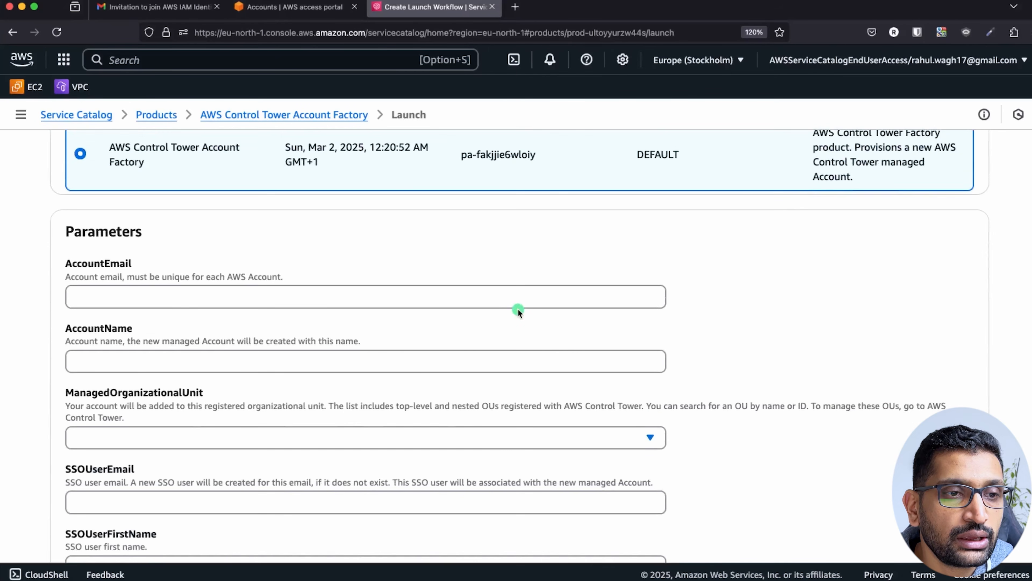
{"action": "left_click", "coordinate": [115, 298]}
{"action": "key", "text": "super+v"}
{"action": "left_click", "coordinate": [132, 296]}
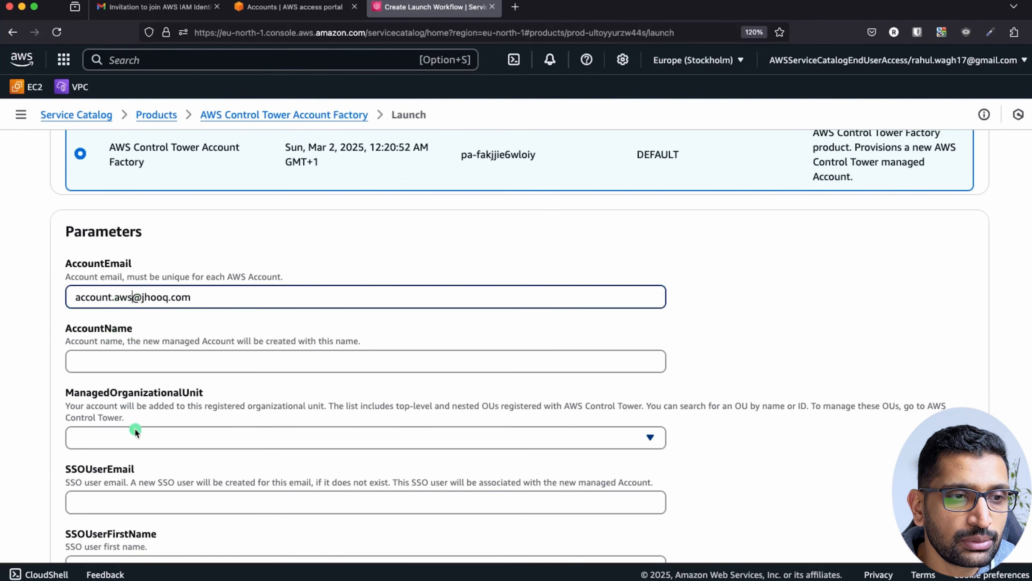
{"action": "type", "text": "+"}
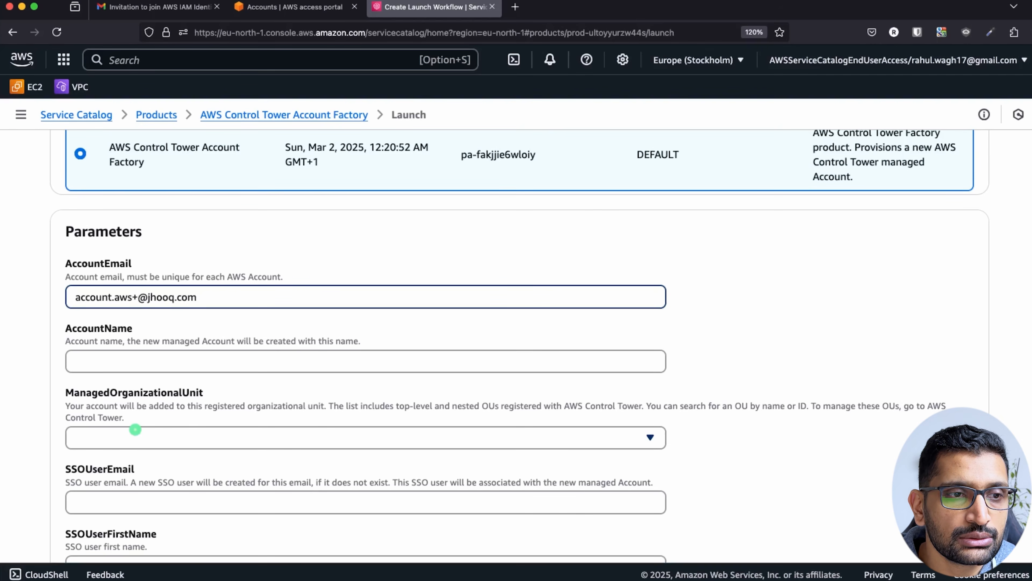
{"action": "type", "text": "account"}
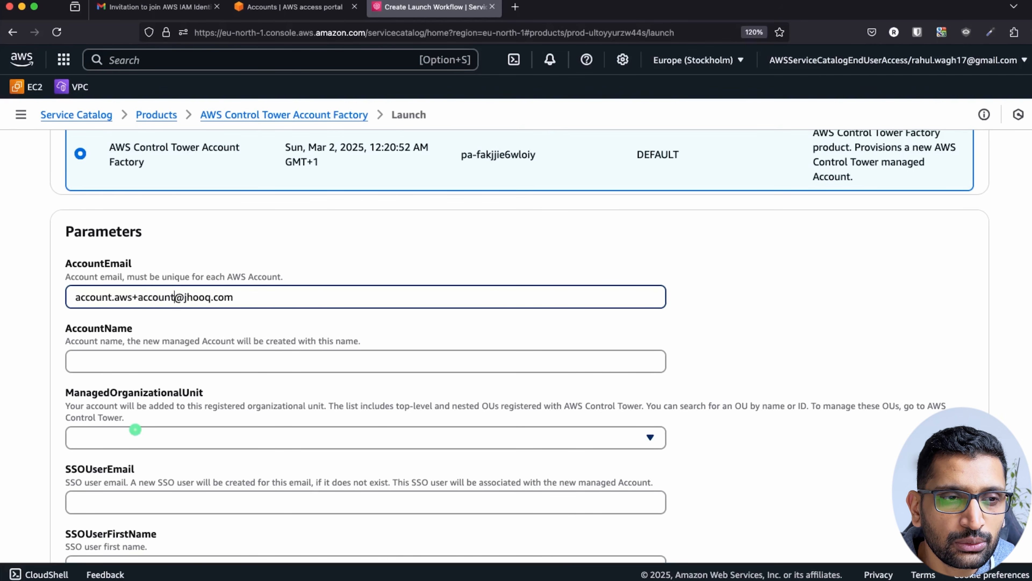
{"action": "type", "text": "1"}
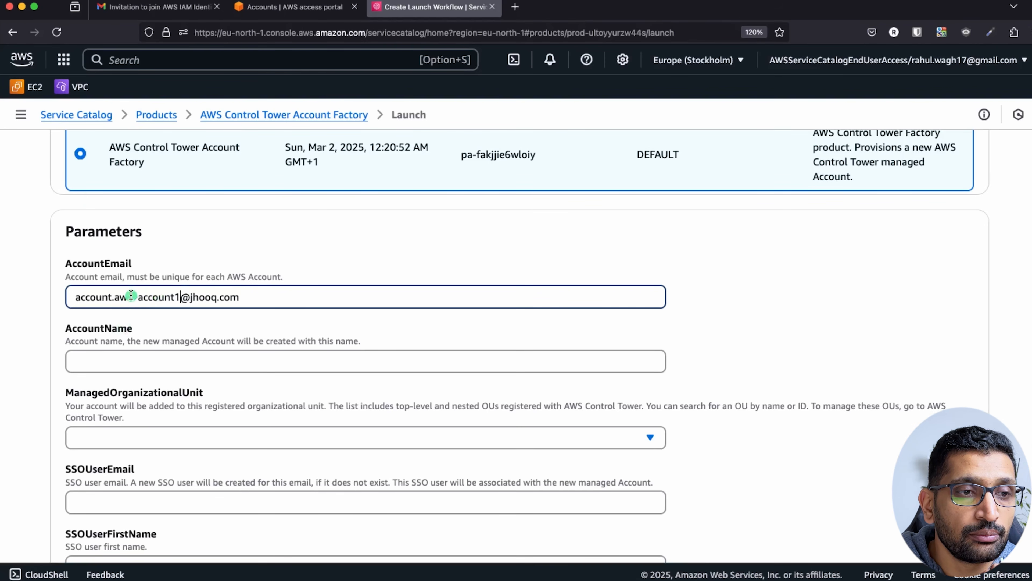
{"action": "left_click_drag", "start_coordinate": [132, 297], "coordinate": [64, 296]}
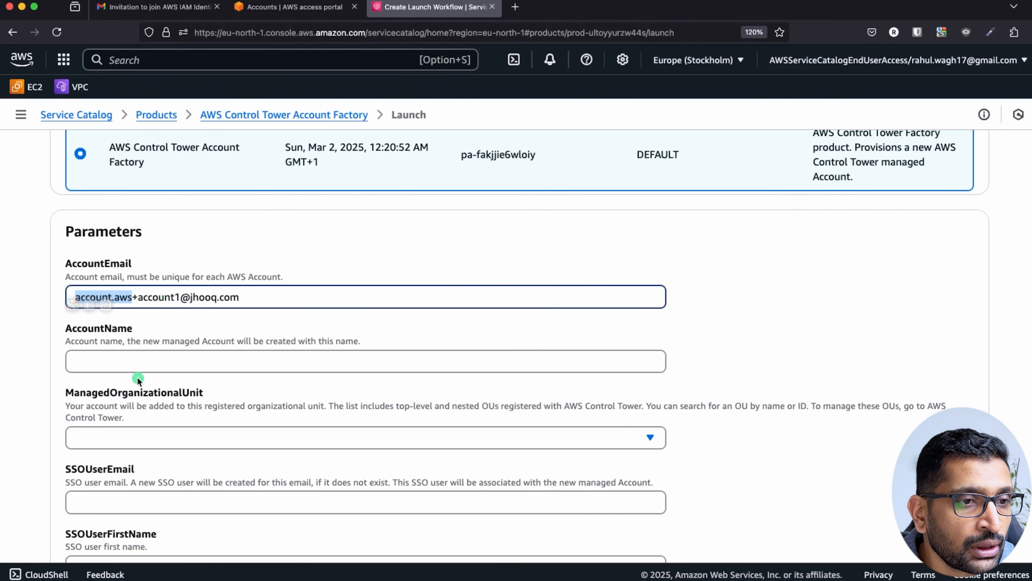
{"action": "left_click", "coordinate": [137, 364]}
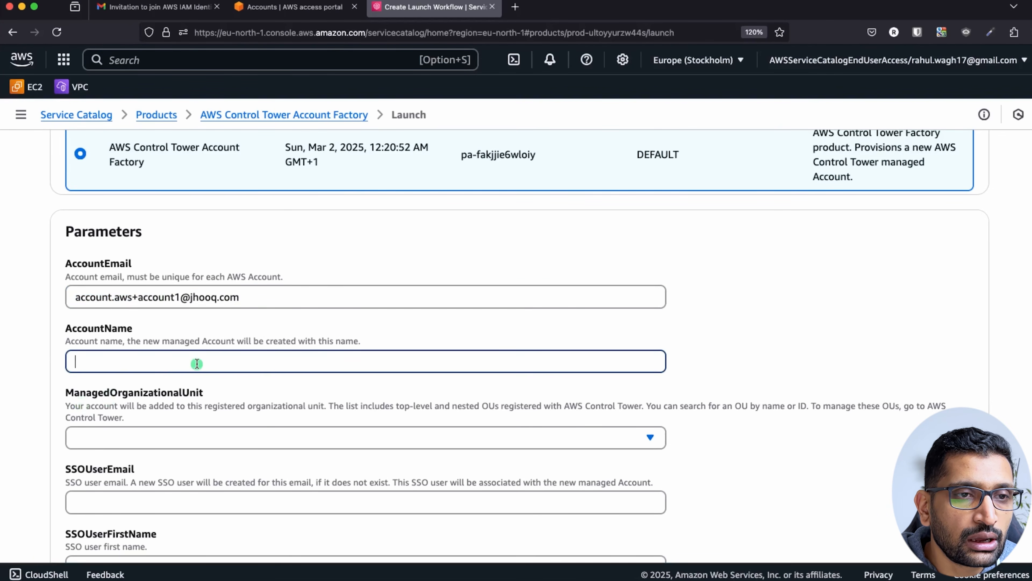
Step: Set AccountName to developmentAccount1 and the organizational unit to development-OU
{"action": "scroll", "coordinate": [196, 361], "scroll_direction": "up", "scroll_amount": 5}
{"action": "triple_click", "coordinate": [142, 172]}
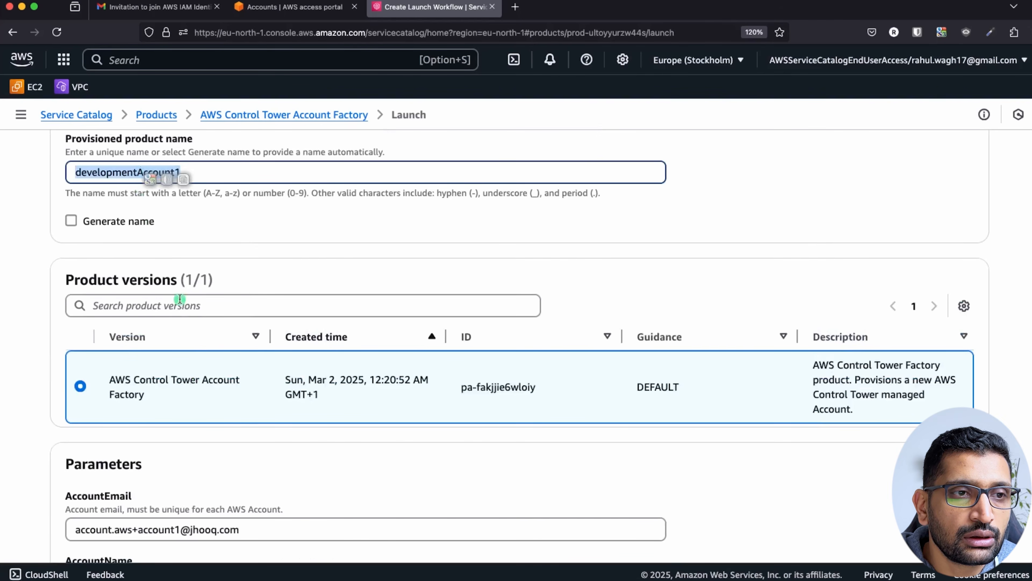
{"action": "scroll", "coordinate": [186, 364], "scroll_direction": "down", "scroll_amount": 5}
{"action": "left_click", "coordinate": [115, 269]}
{"action": "type", "text": "developmentAccount1"}
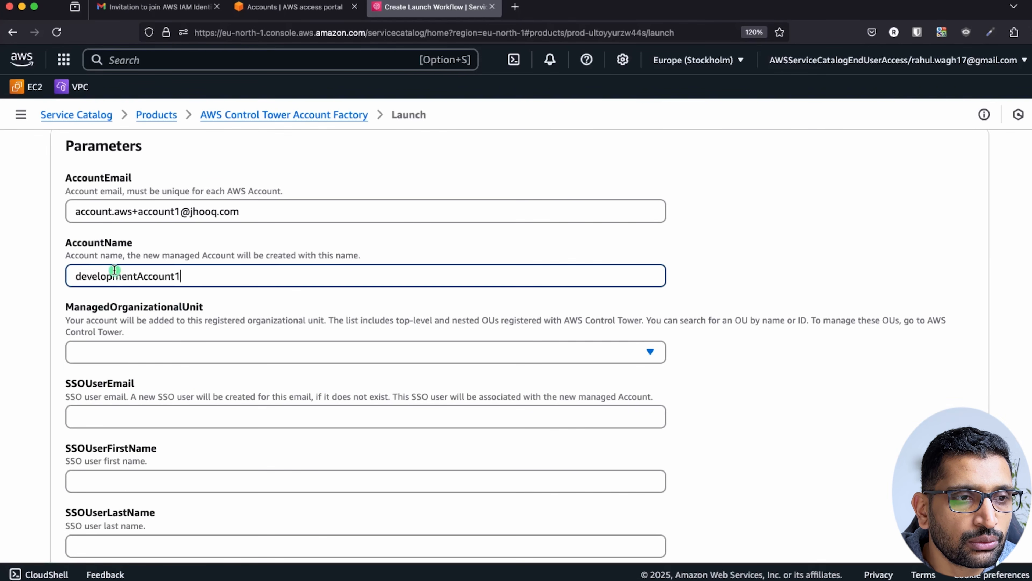
{"action": "left_click", "coordinate": [132, 350]}
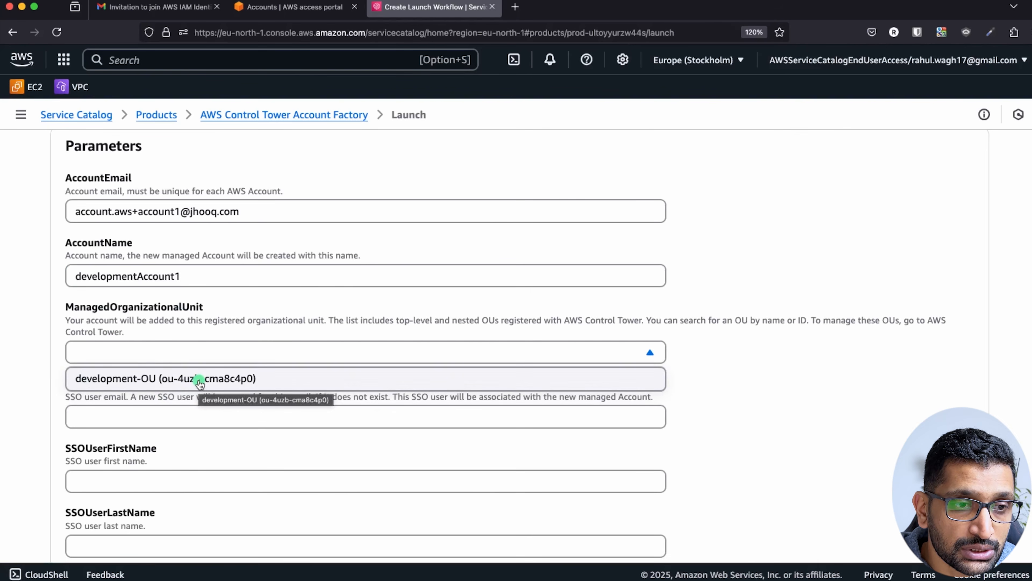
{"action": "left_click", "coordinate": [199, 384]}
{"action": "left_click", "coordinate": [79, 276]}
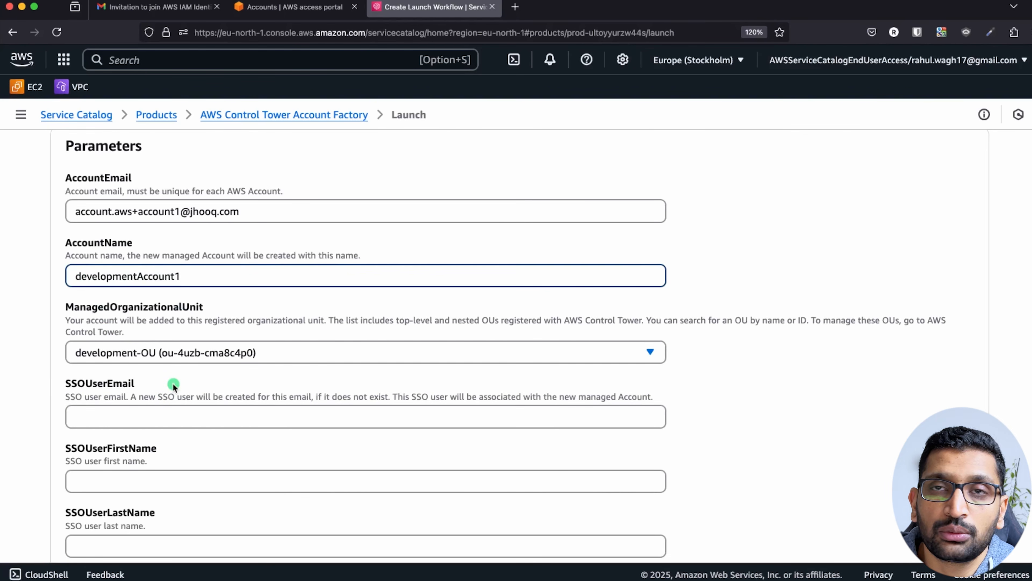
Step: Copy the account email into the SSOUserEmail field
{"action": "scroll", "coordinate": [174, 386], "scroll_direction": "down", "scroll_amount": 3}
{"action": "left_click", "coordinate": [120, 348]}
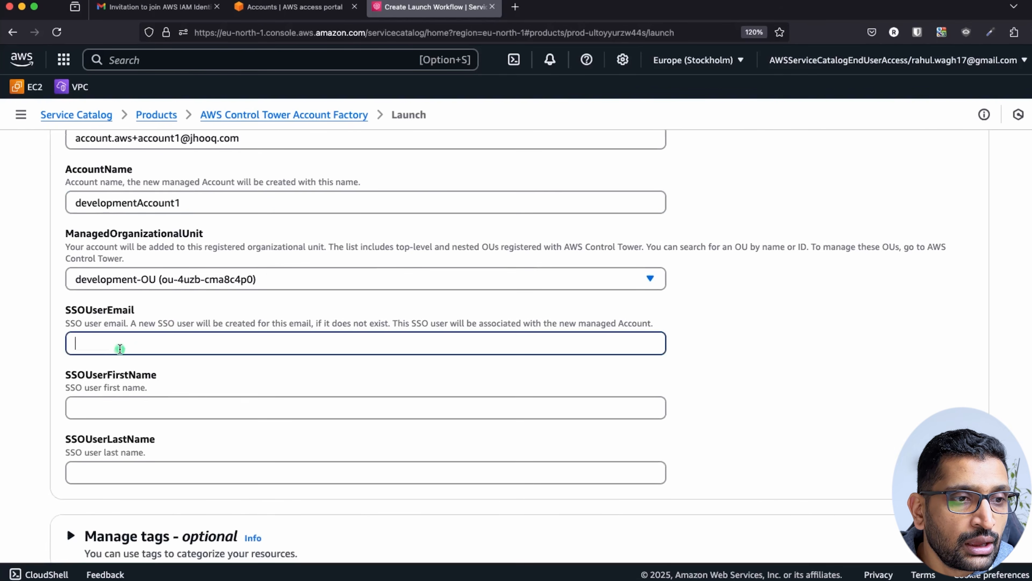
{"action": "scroll", "coordinate": [120, 349], "scroll_direction": "up", "scroll_amount": 5}
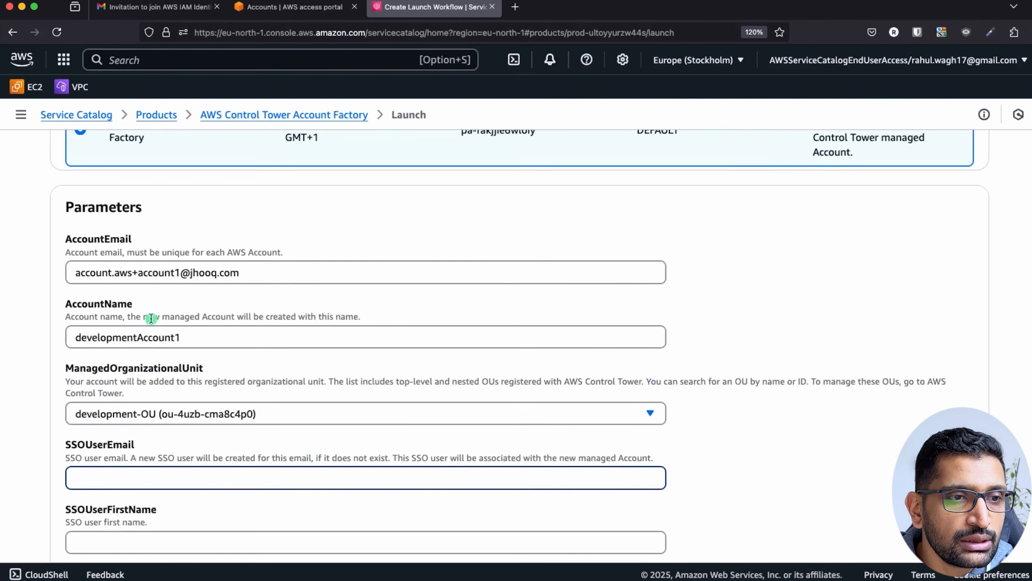
{"action": "triple_click", "coordinate": [165, 271]}
{"action": "key", "text": "super+c"}
{"action": "scroll", "coordinate": [153, 383], "scroll_direction": "down", "scroll_amount": 4}
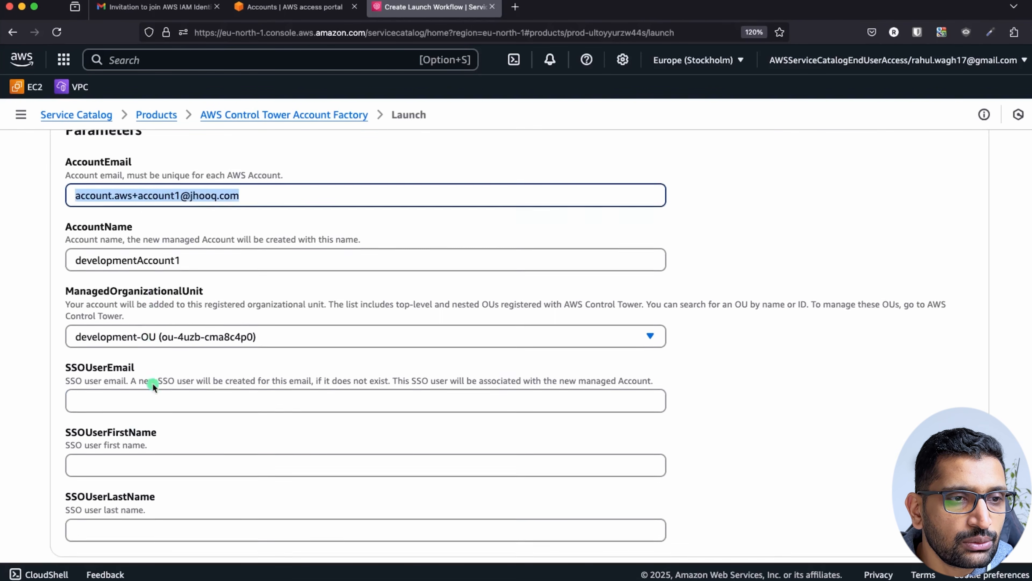
{"action": "left_click", "coordinate": [124, 391]}
{"action": "key", "text": "super+v"}
Step: Enter SSO user first name Development and last name Account1
{"action": "scroll", "coordinate": [122, 456], "scroll_direction": "down", "scroll_amount": 1}
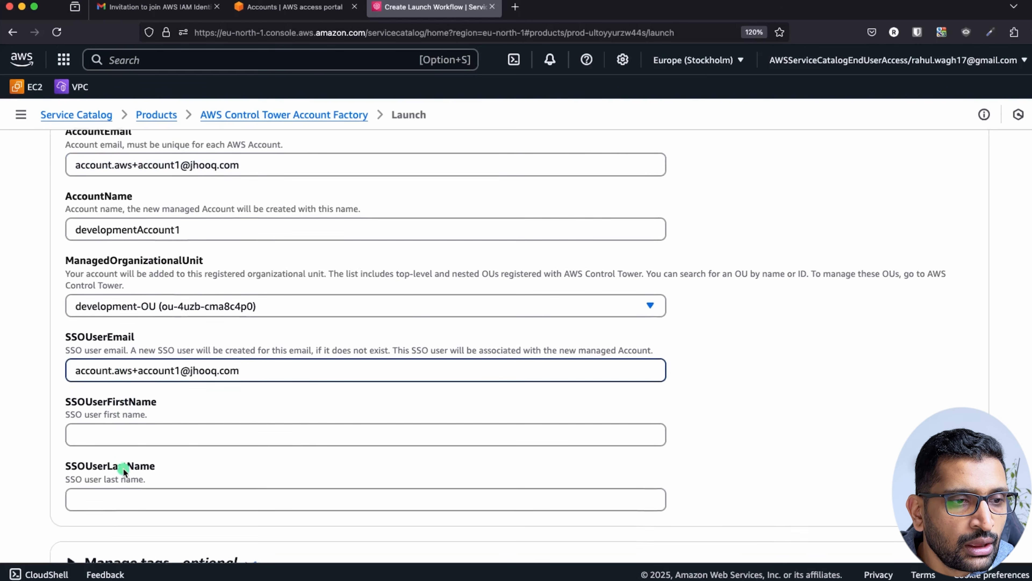
{"action": "left_click", "coordinate": [122, 438]}
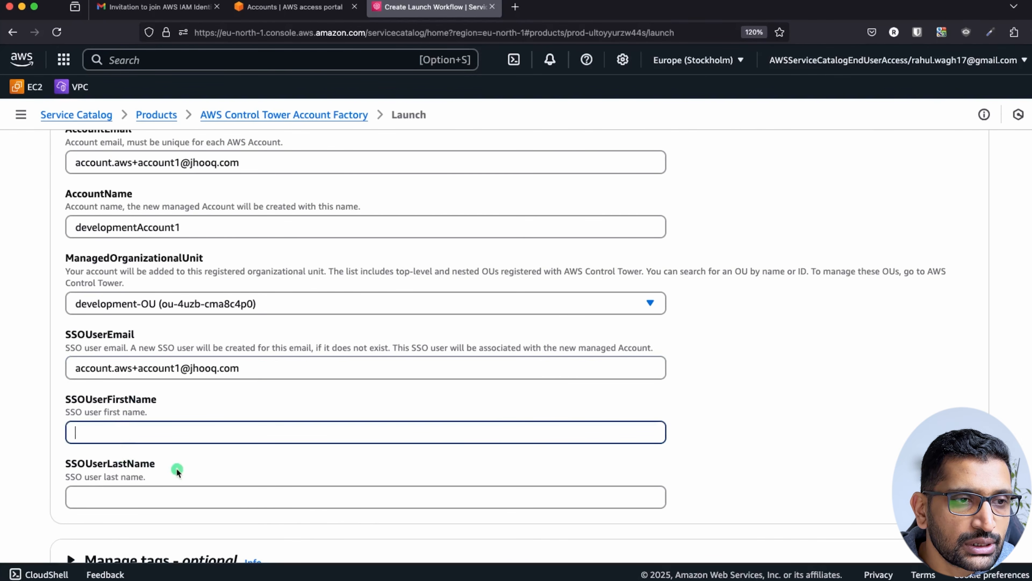
{"action": "type", "text": "Devel"}
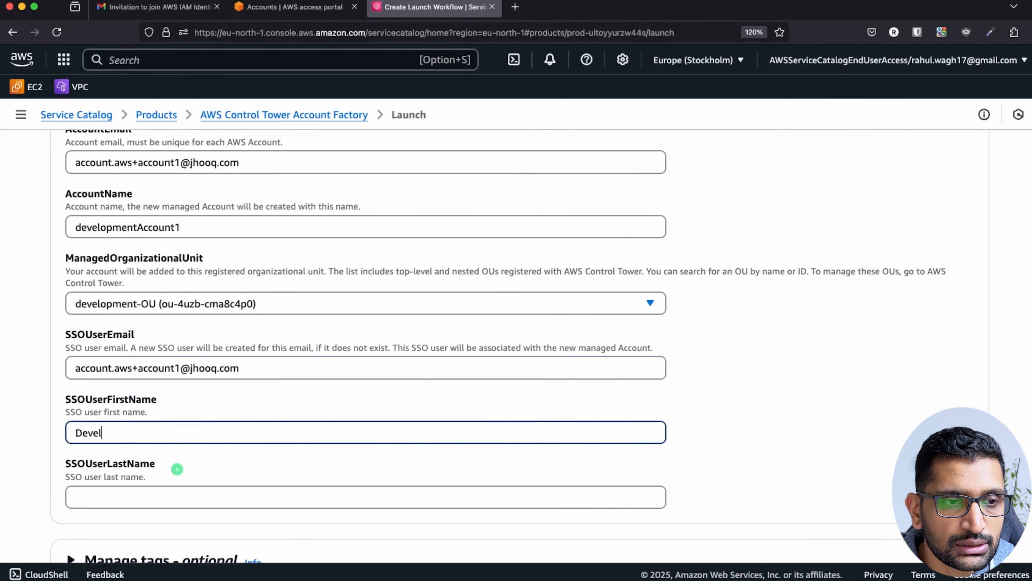
{"action": "type", "text": "opment"}
{"action": "key", "text": "Tab"}
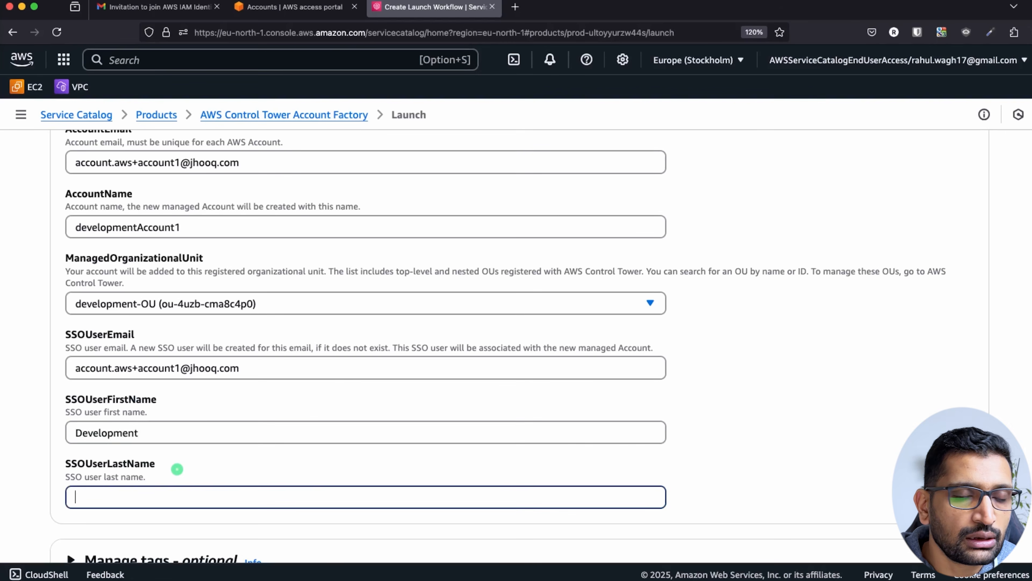
{"action": "type", "text": "Account1"}
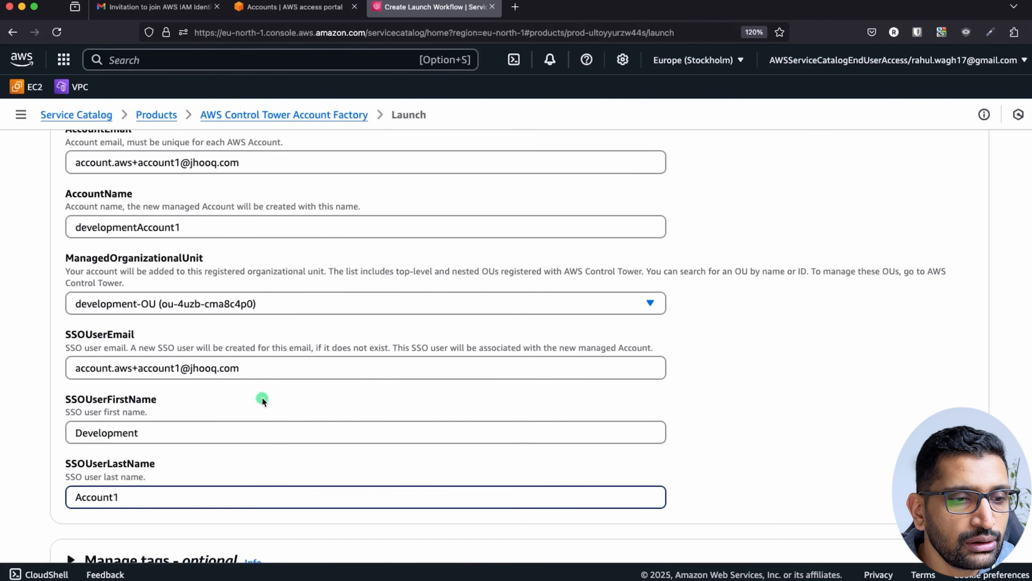
{"action": "scroll", "coordinate": [262, 400], "scroll_direction": "down", "scroll_amount": 5}
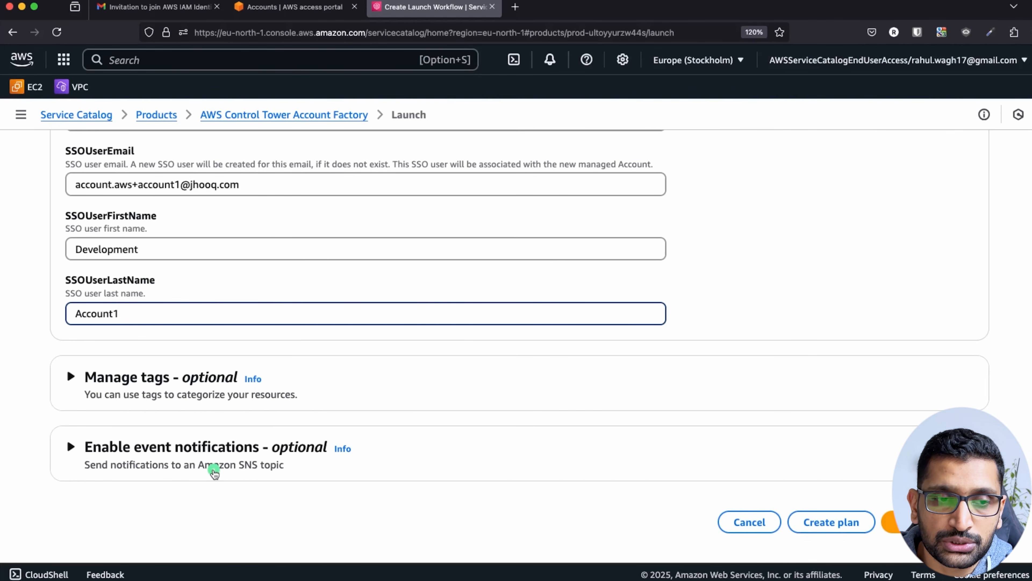
{"action": "left_click", "coordinate": [433, 524]}
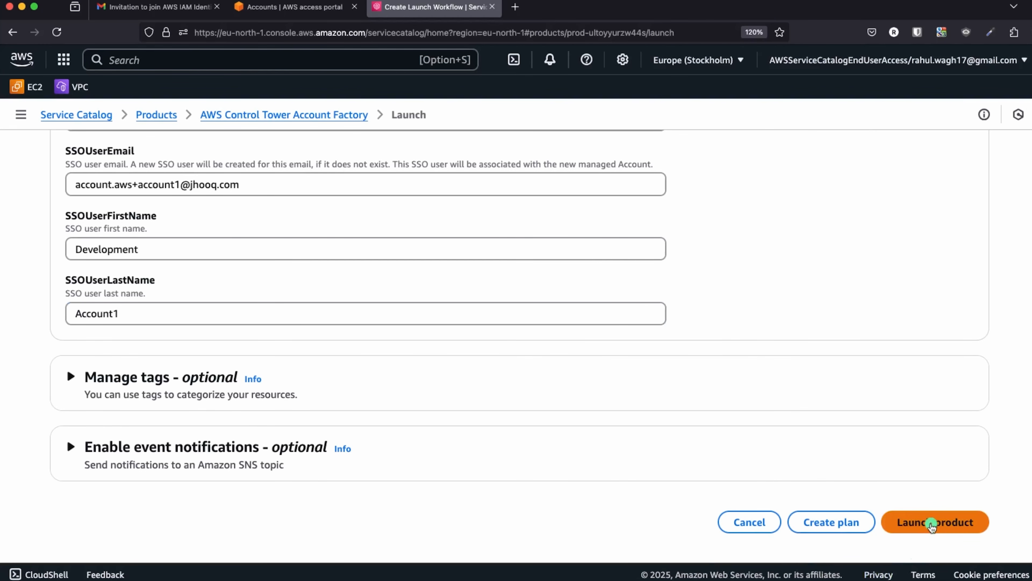
Step: Launch the product and check the AccountId event output and Under change status
{"action": "left_click", "coordinate": [932, 524]}
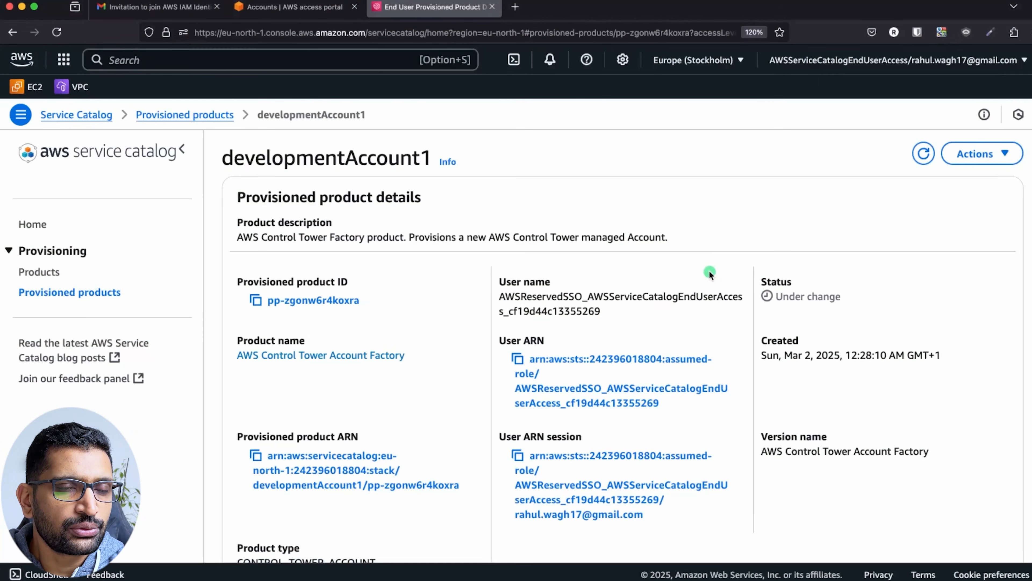
{"action": "scroll", "coordinate": [466, 265], "scroll_direction": "down", "scroll_amount": 1}
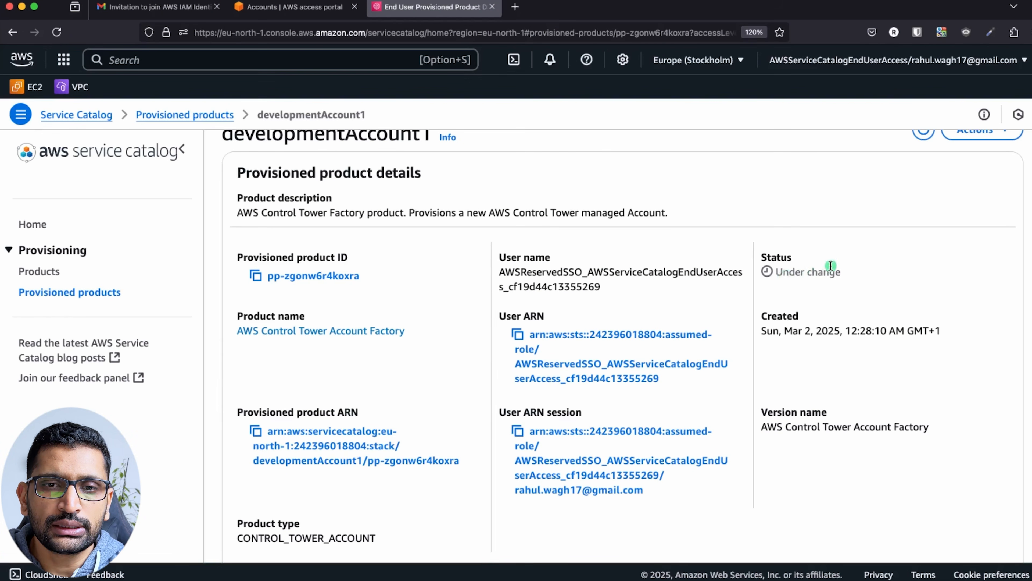
{"action": "scroll", "coordinate": [664, 302], "scroll_direction": "down", "scroll_amount": 7}
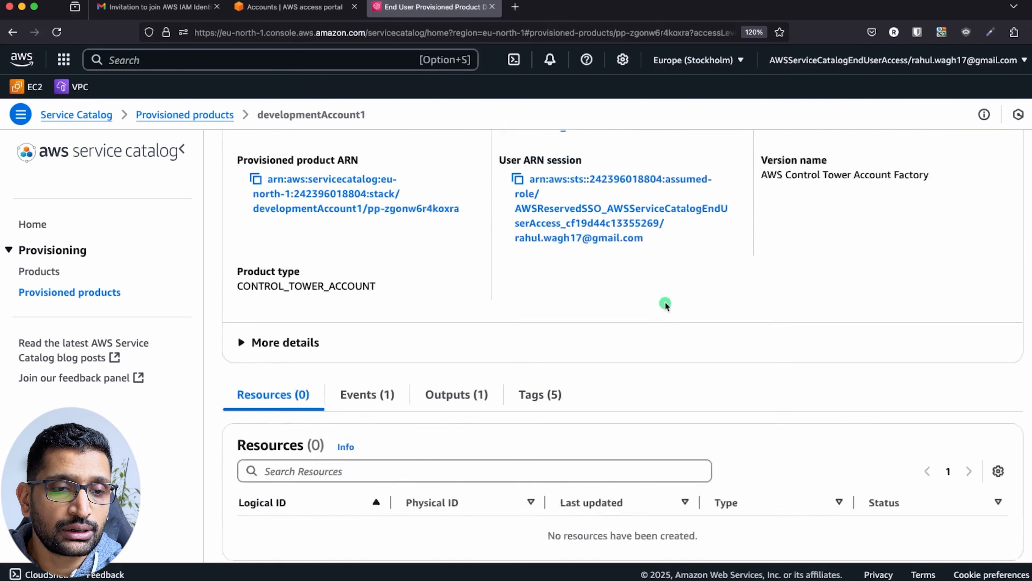
{"action": "left_click", "coordinate": [362, 353]}
{"action": "scroll", "coordinate": [361, 353], "scroll_direction": "down", "scroll_amount": 5}
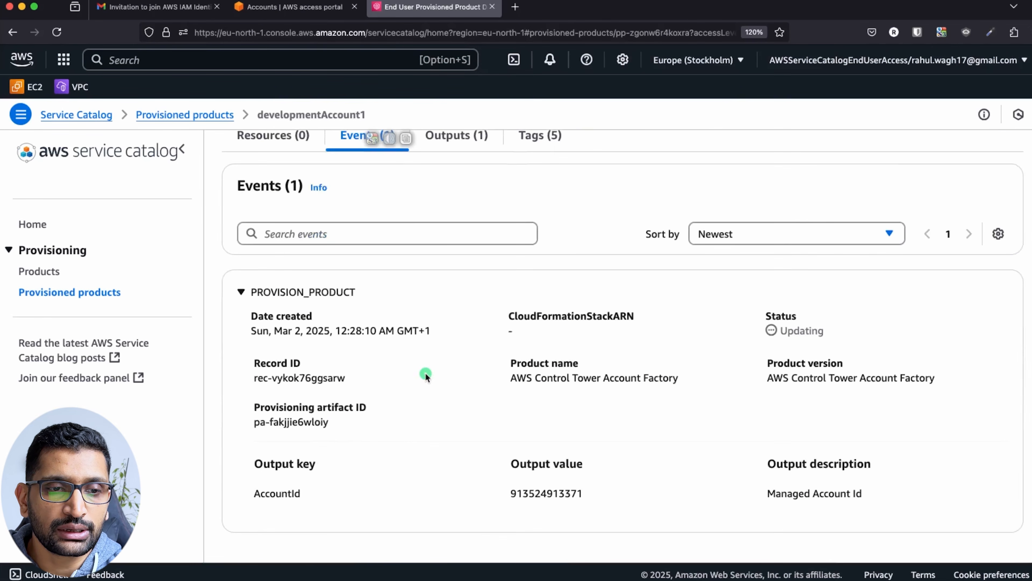
{"action": "double_click", "coordinate": [288, 491]}
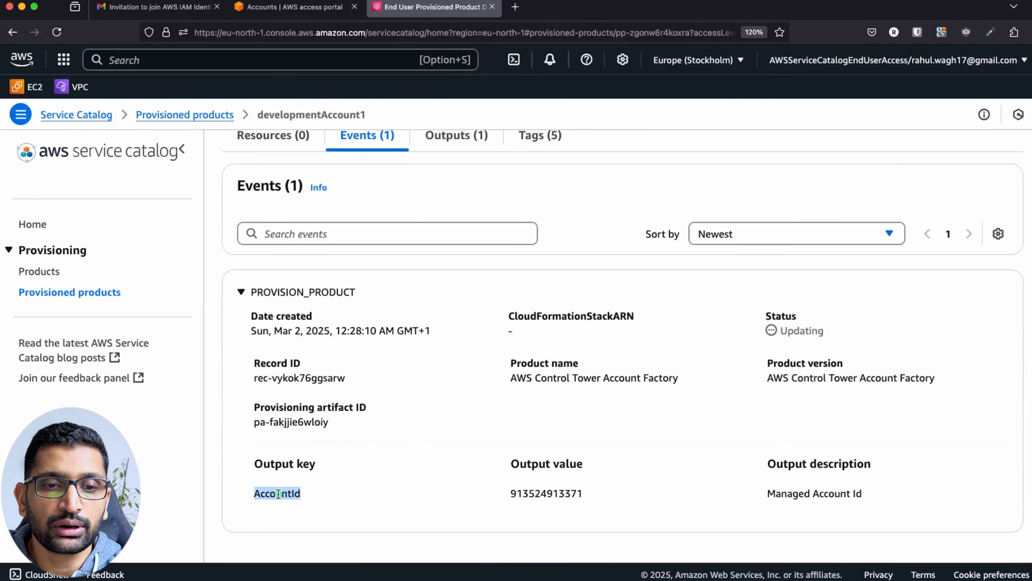
{"action": "double_click", "coordinate": [551, 494]}
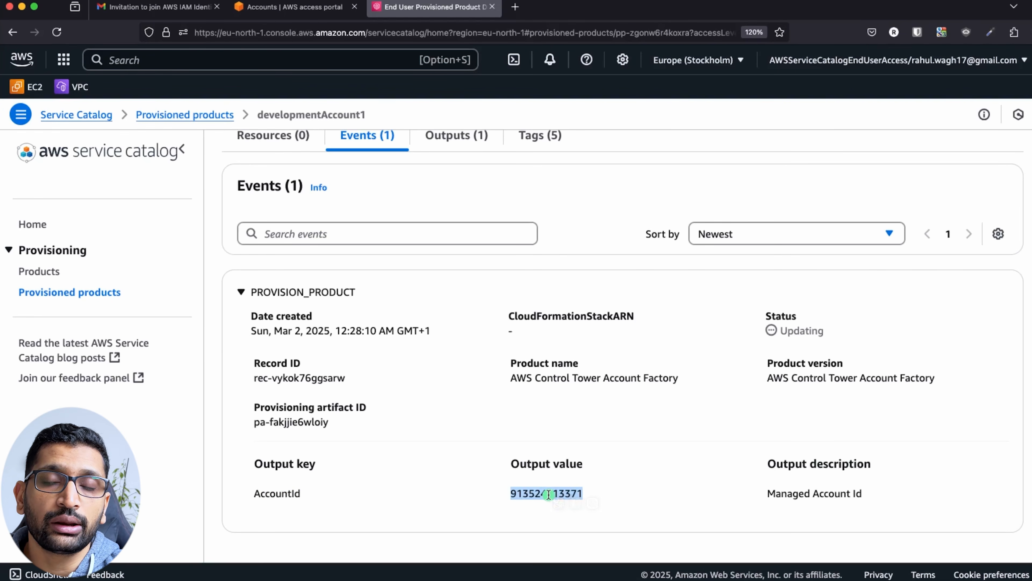
{"action": "scroll", "coordinate": [537, 434], "scroll_direction": "up", "scroll_amount": 10}
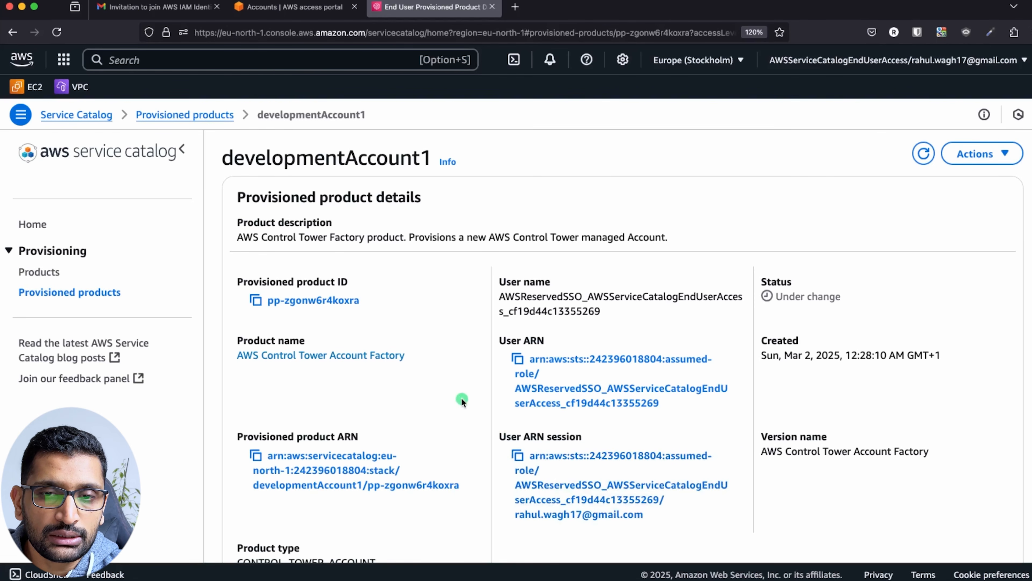
{"action": "triple_click", "coordinate": [822, 297]}
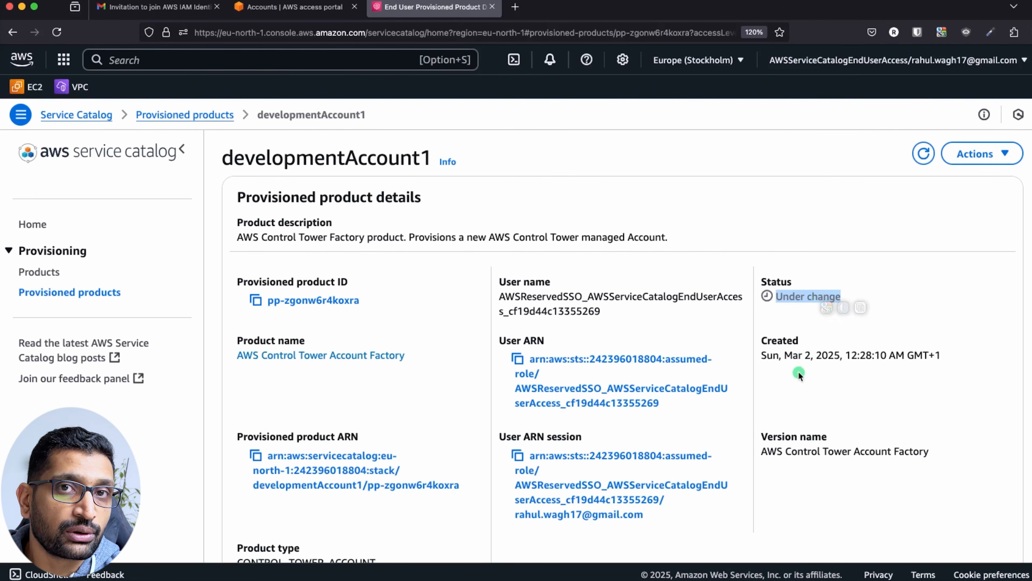
Step: Read the new account ID on the Outputs tab, then go to the access portal accounts list
{"action": "scroll", "coordinate": [798, 371], "scroll_direction": "down", "scroll_amount": 3}
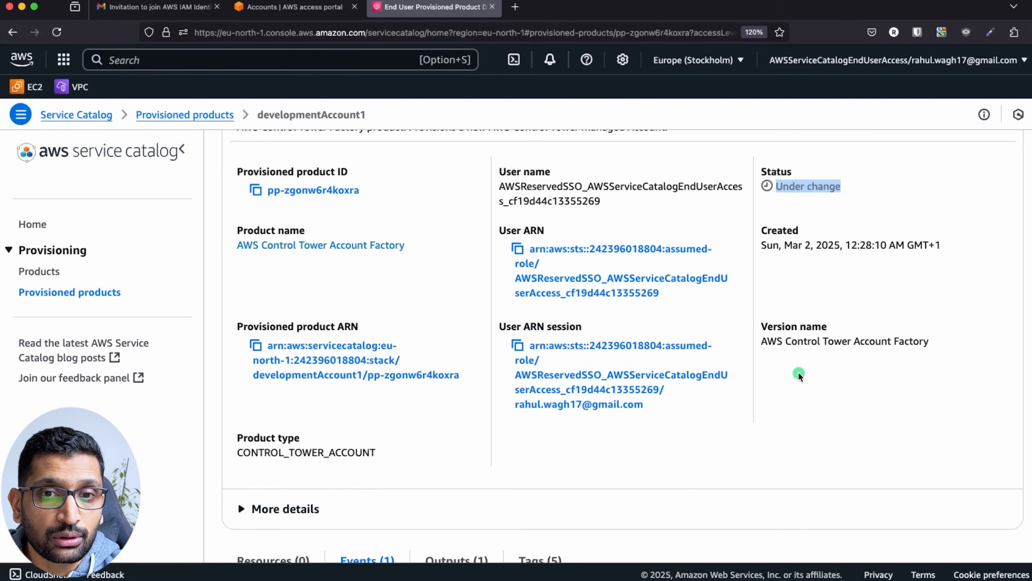
{"action": "scroll", "coordinate": [799, 372], "scroll_direction": "down", "scroll_amount": 10}
{"action": "double_click", "coordinate": [543, 482]}
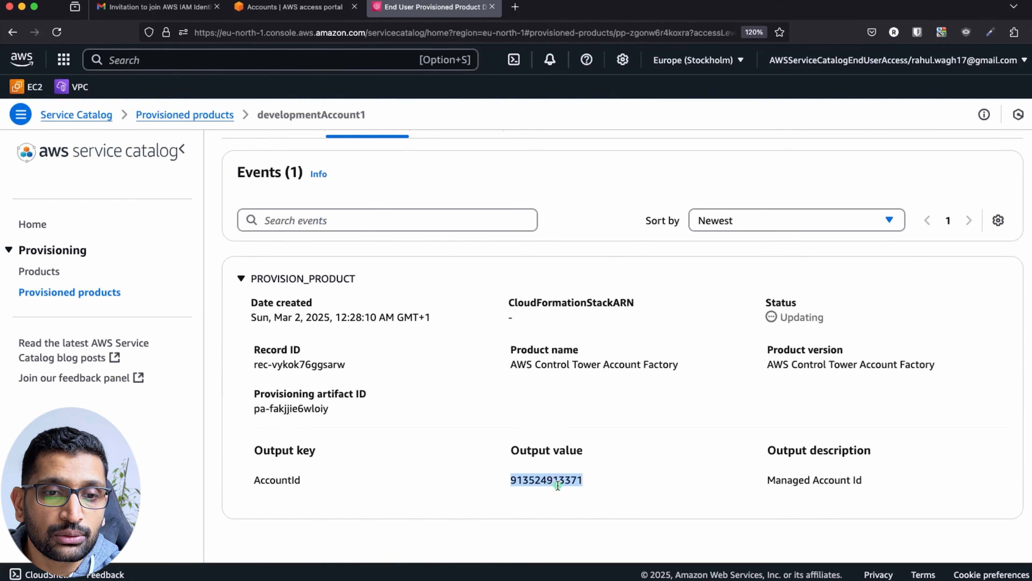
{"action": "scroll", "coordinate": [507, 472], "scroll_direction": "up", "scroll_amount": 4}
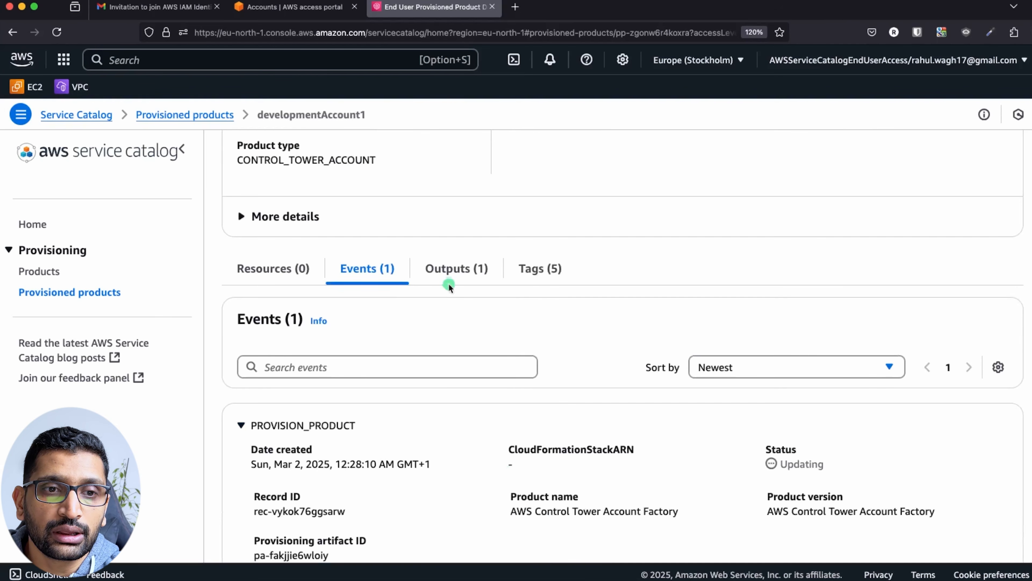
{"action": "left_click", "coordinate": [448, 270]}
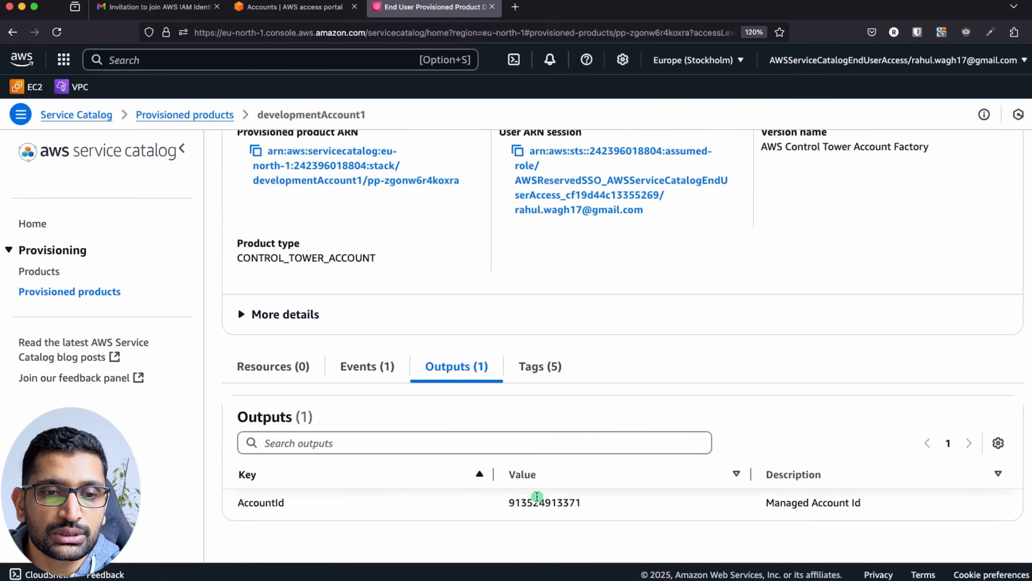
{"action": "double_click", "coordinate": [537, 504]}
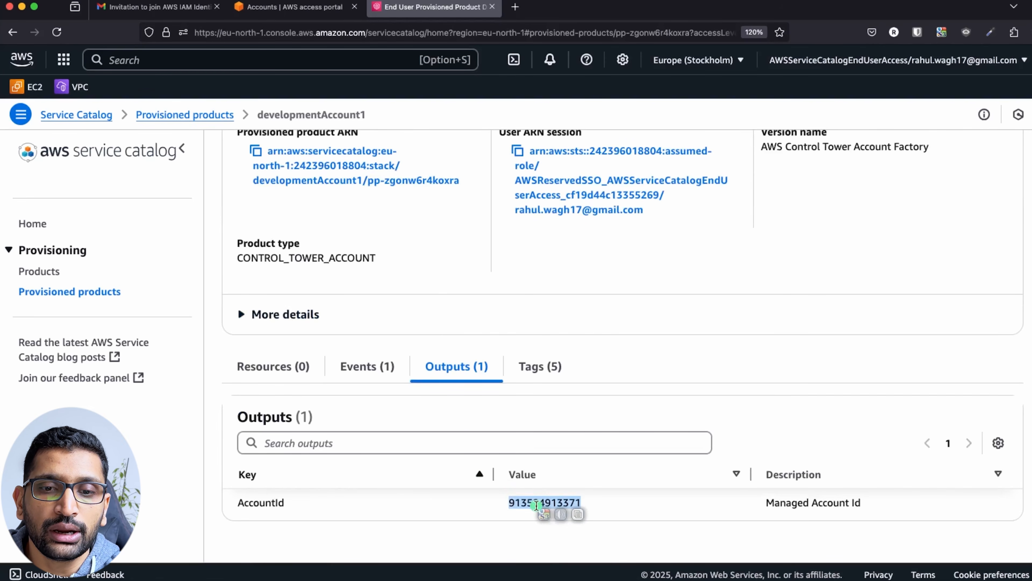
{"action": "triple_click", "coordinate": [797, 505]}
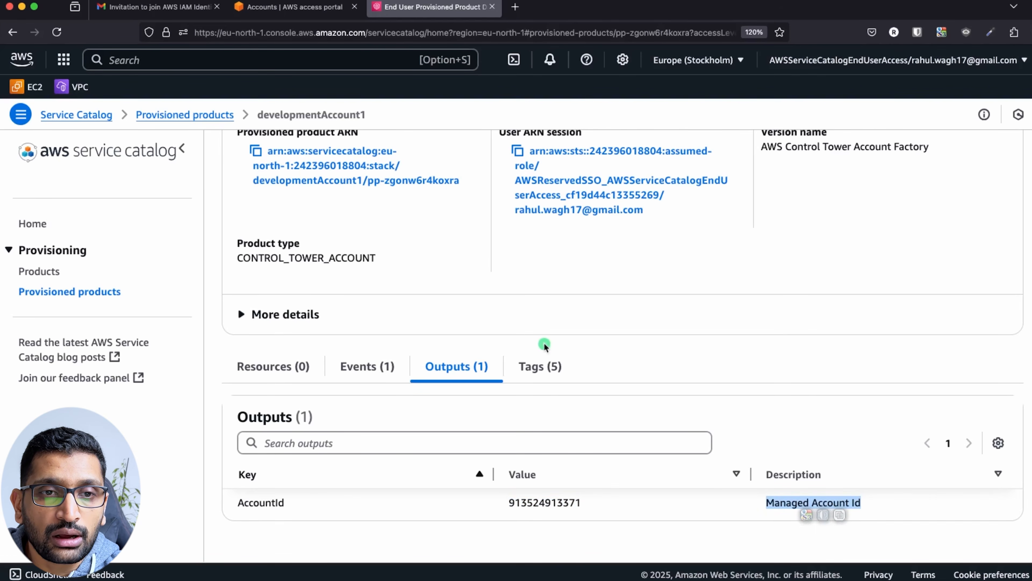
{"action": "scroll", "coordinate": [543, 342], "scroll_direction": "up", "scroll_amount": 5}
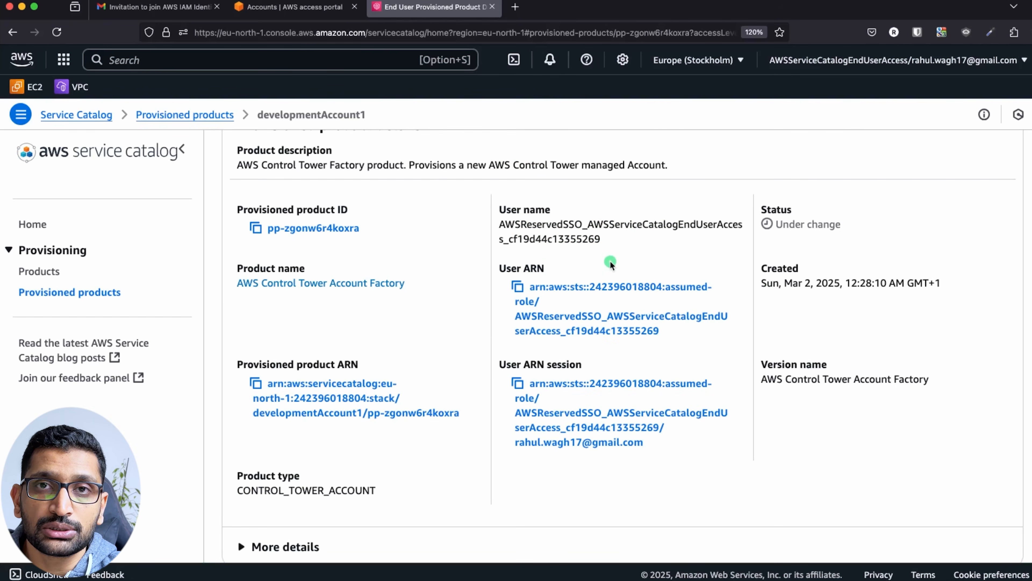
{"action": "left_click", "coordinate": [294, 7]}
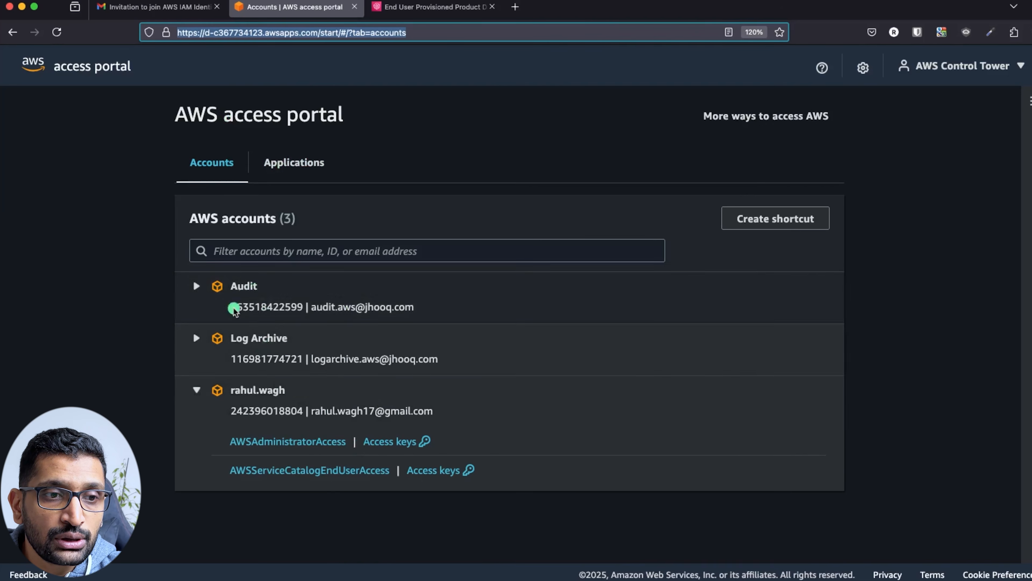
Step: Reload the accounts list to confirm developmentAccount1 appears, then return to the provisioned product tab
{"action": "left_click", "coordinate": [195, 391]}
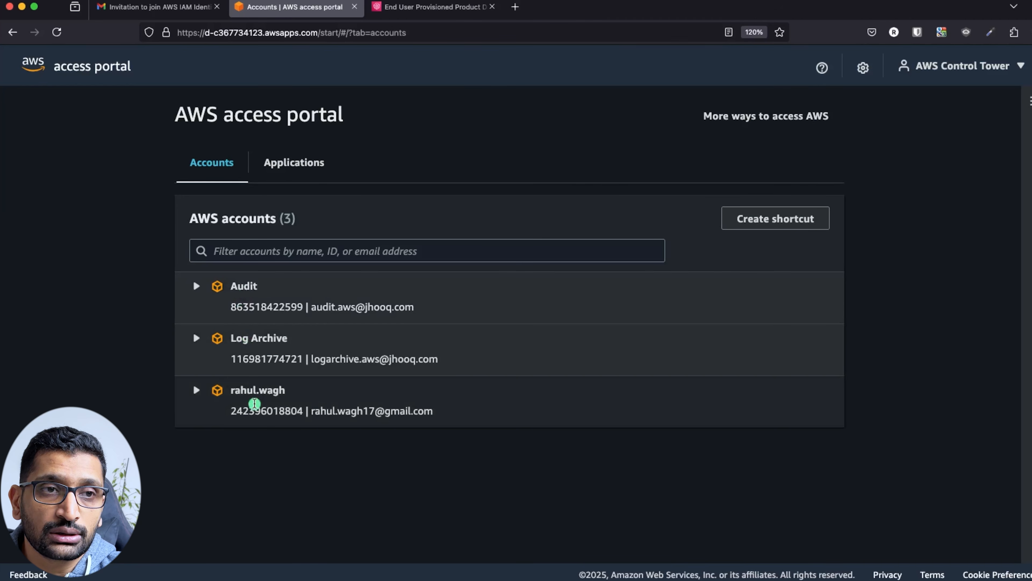
{"action": "left_click", "coordinate": [57, 32]}
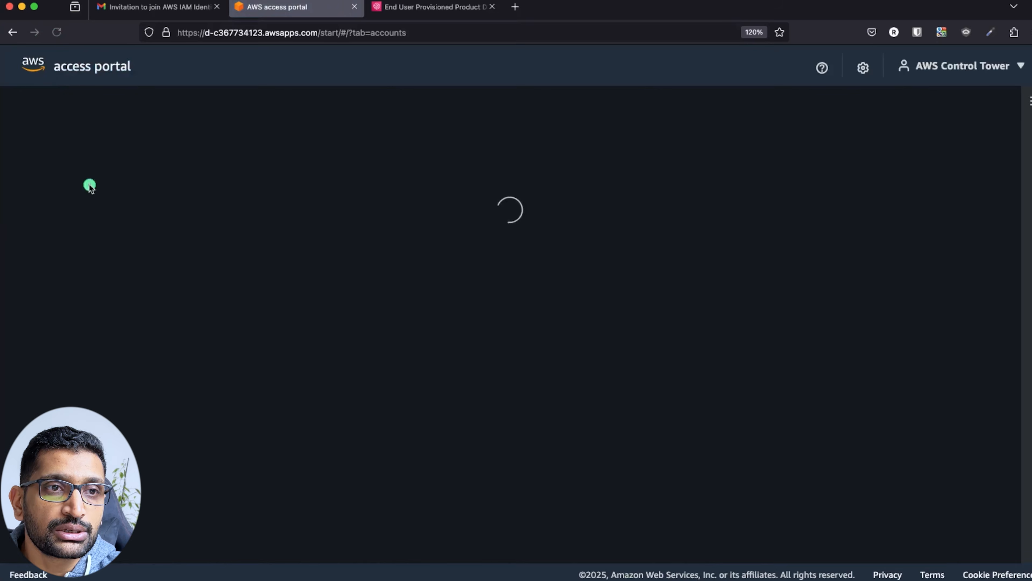
{"action": "left_click_drag", "start_coordinate": [350, 336], "coordinate": [230, 338]}
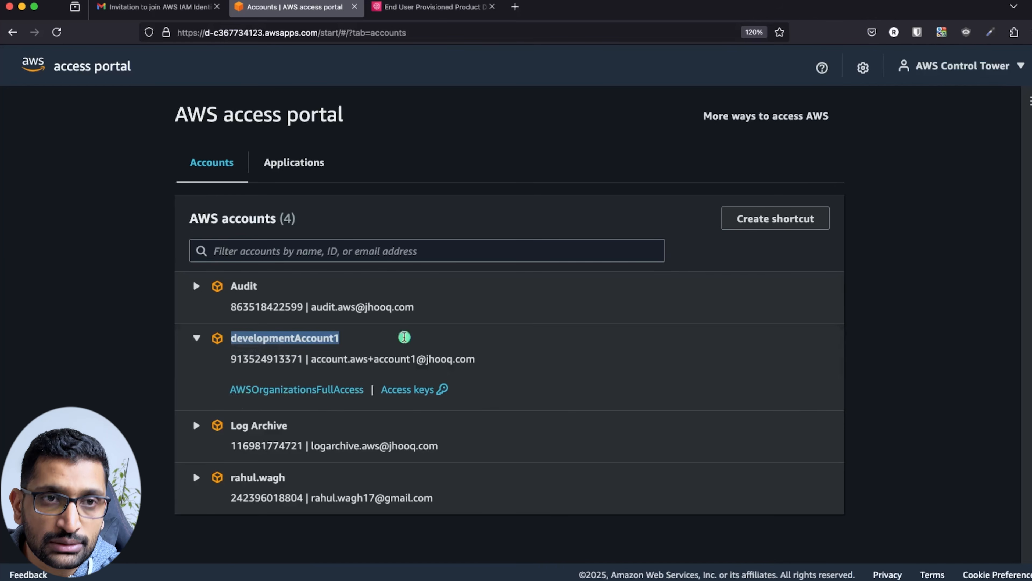
{"action": "left_click", "coordinate": [457, 17]}
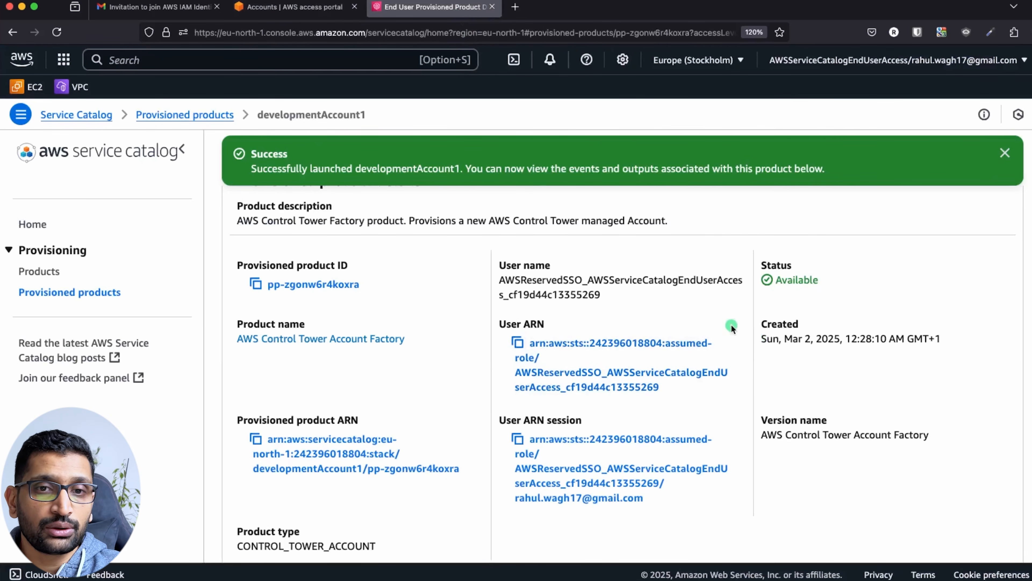
Step: Verify developmentAccount1 shows Available status and a Succeeded event, then close its page
{"action": "left_click_drag", "start_coordinate": [817, 284], "coordinate": [736, 274]}
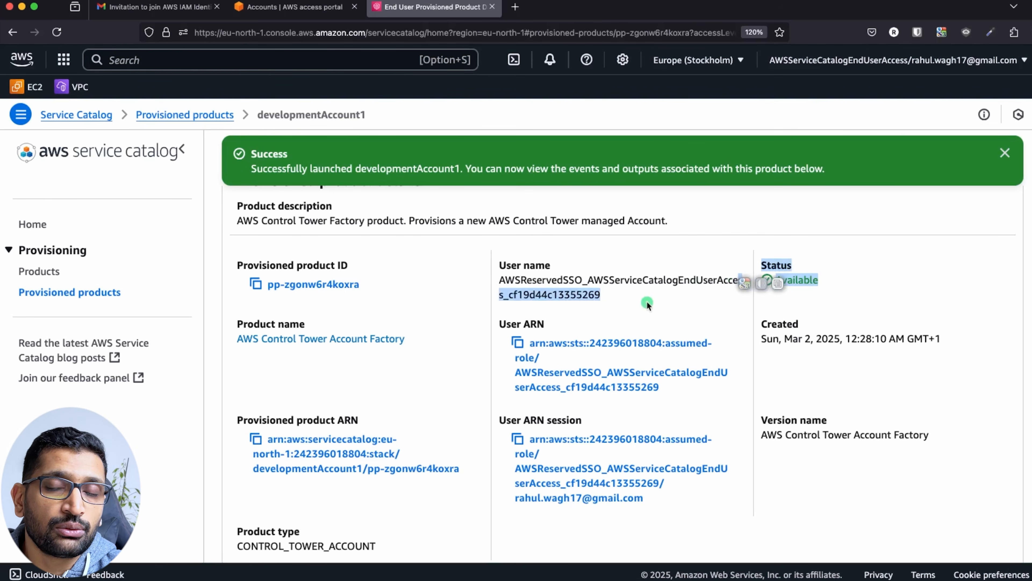
{"action": "scroll", "coordinate": [647, 304], "scroll_direction": "down", "scroll_amount": 5}
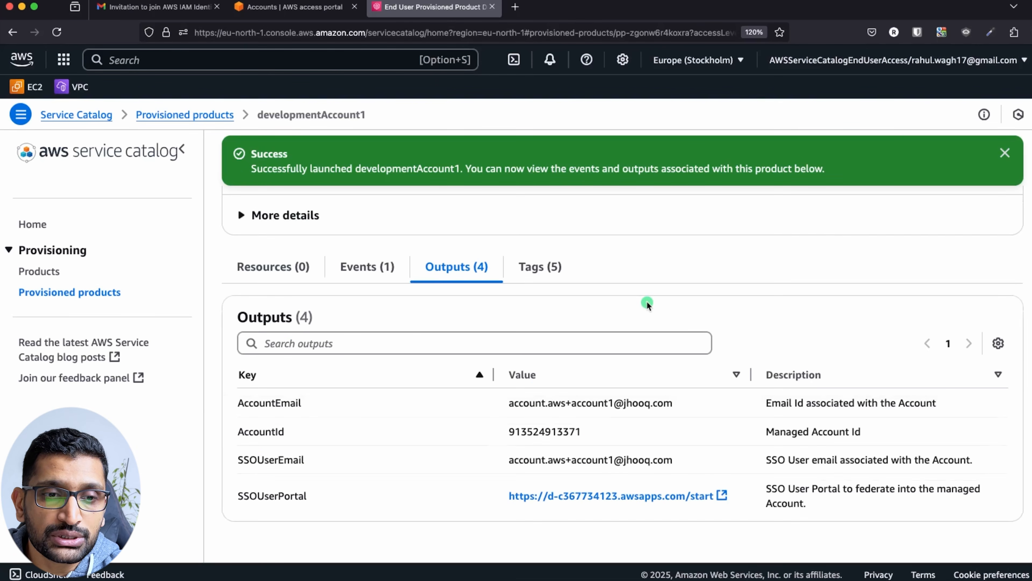
{"action": "left_click", "coordinate": [358, 269]}
{"action": "scroll", "coordinate": [440, 393], "scroll_direction": "down", "scroll_amount": 5}
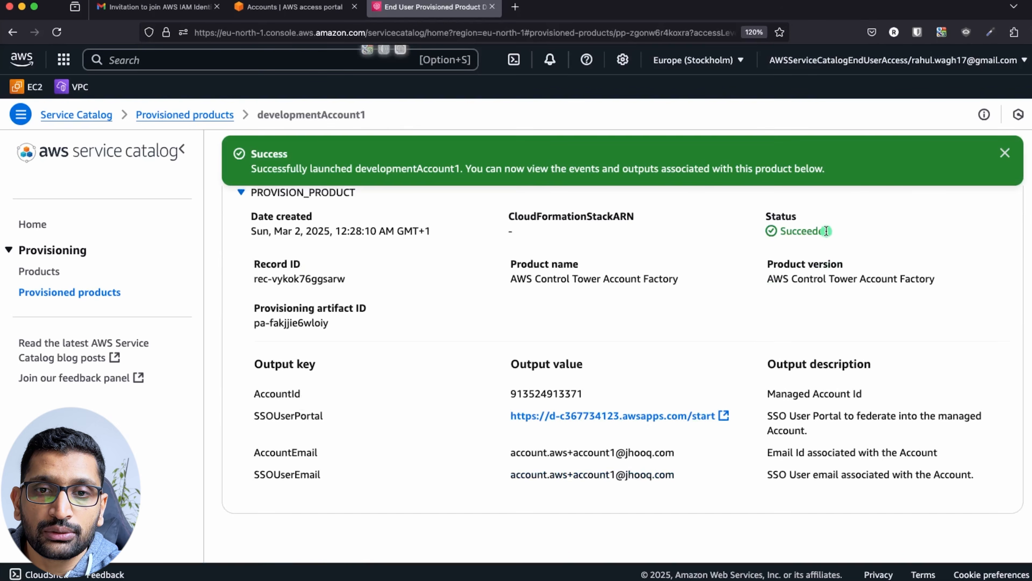
{"action": "scroll", "coordinate": [825, 233], "scroll_direction": "up", "scroll_amount": 5}
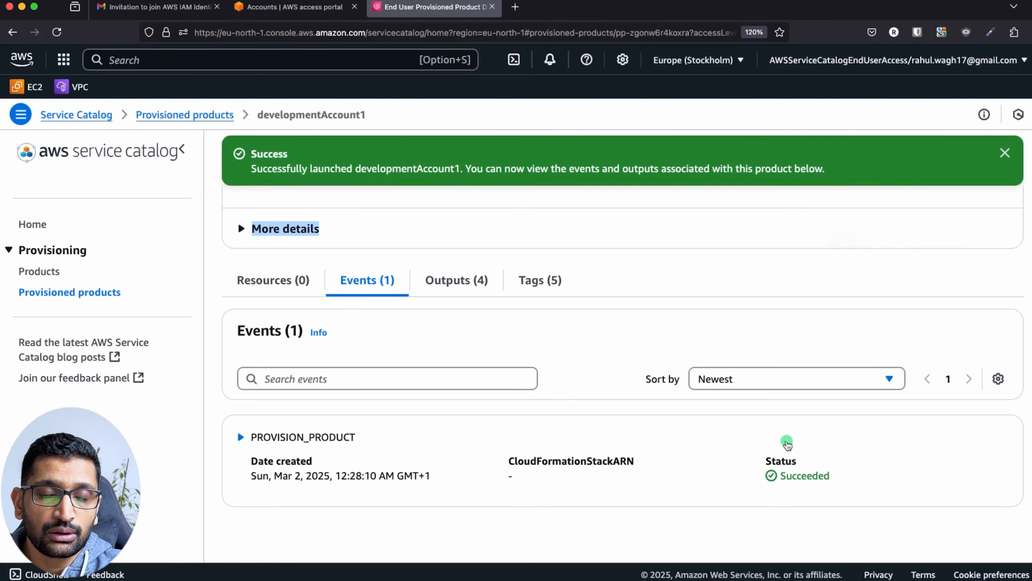
{"action": "left_click", "coordinate": [493, 6]}
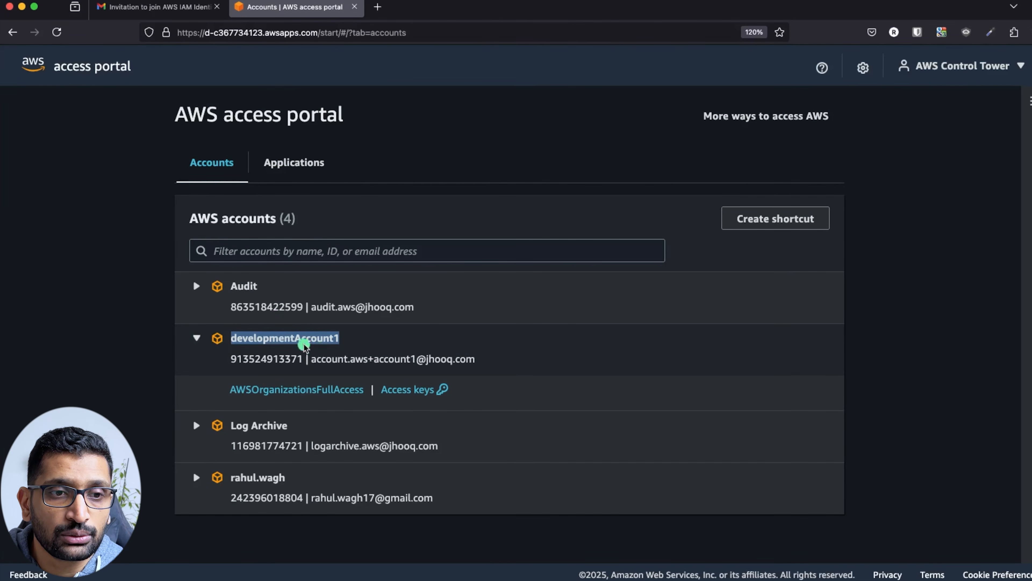
Step: Open developmentAccount1's console as AWSOrganizationsFullAccess and view the signed-in account details
{"action": "left_click", "coordinate": [292, 391]}
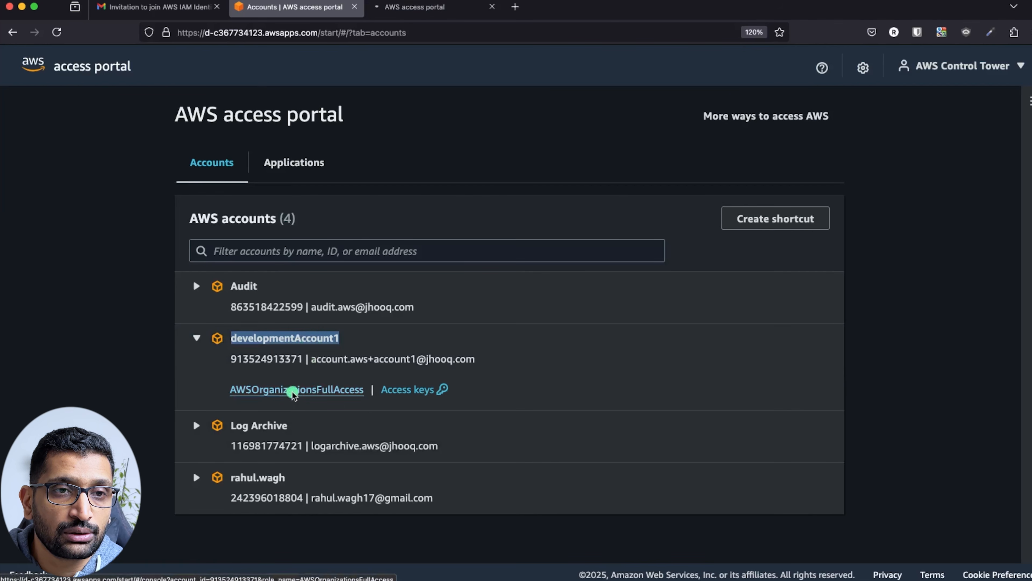
{"action": "left_click", "coordinate": [447, 7]}
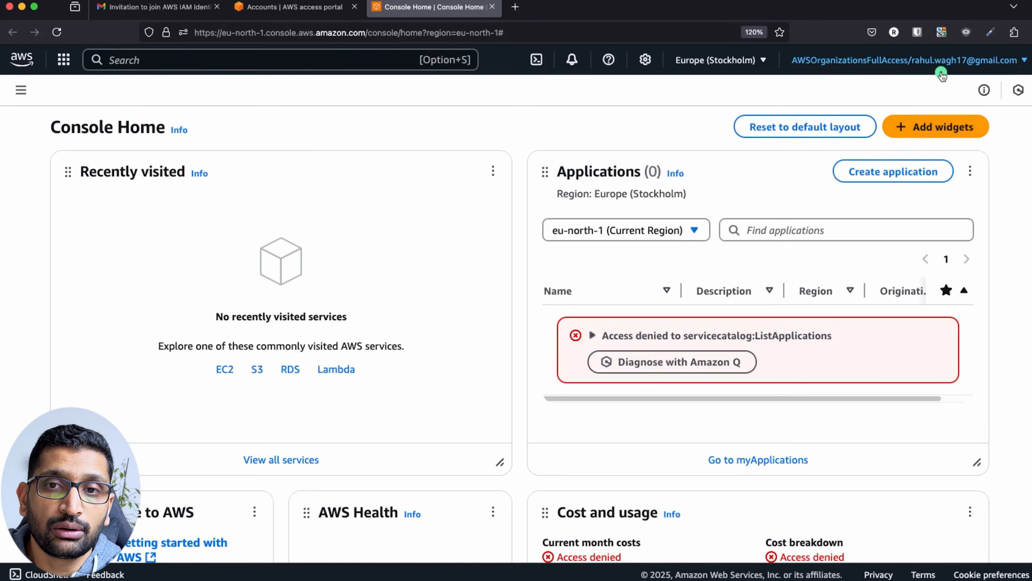
{"action": "left_click", "coordinate": [943, 63]}
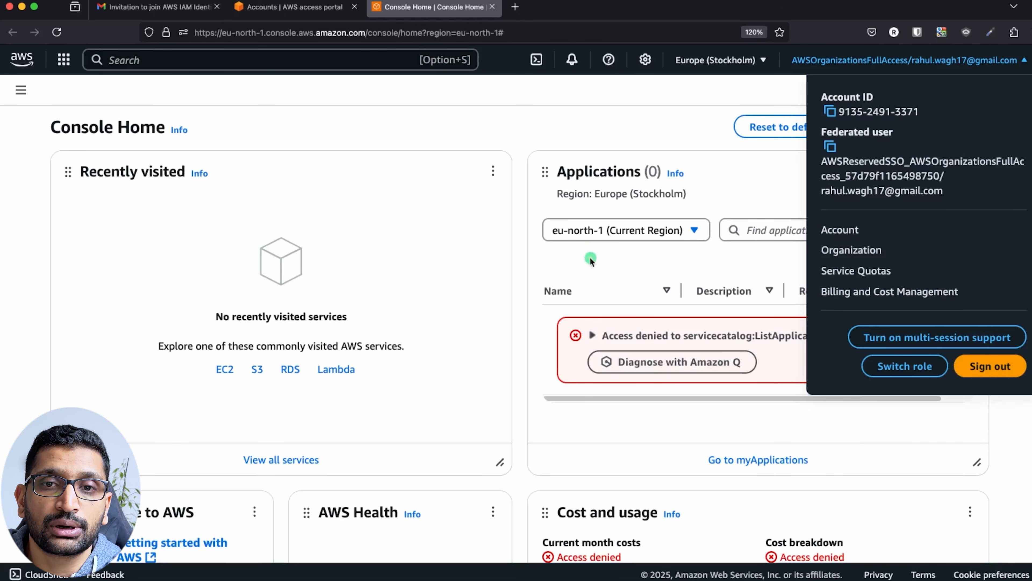